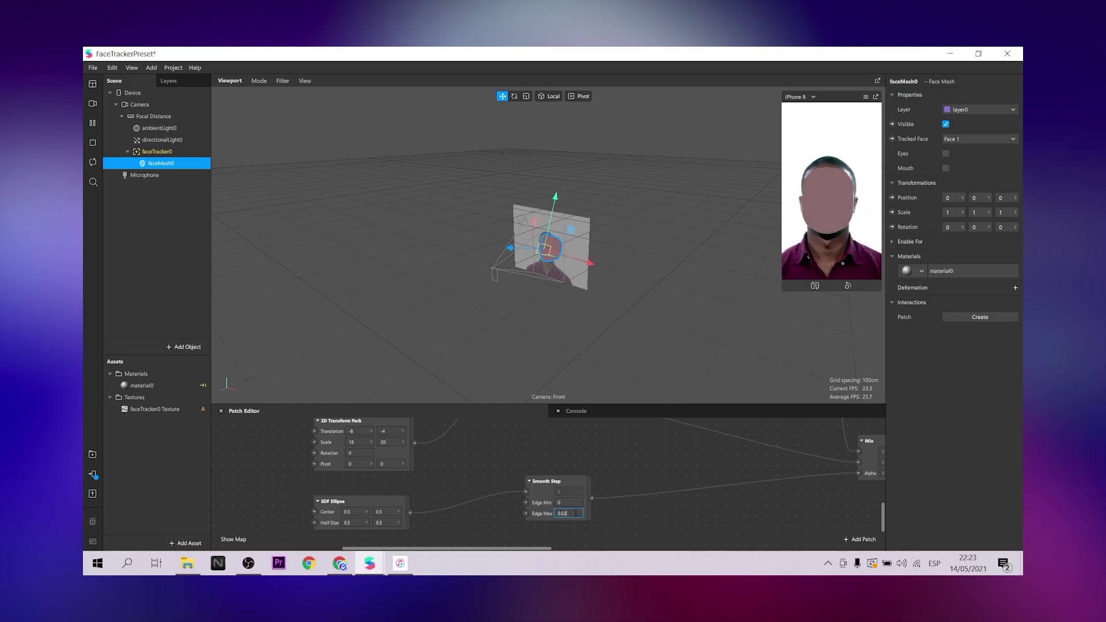
- Set the second half-size value of the SDF Ellipse patch to 0.25
click(389, 521)
click(389, 521)
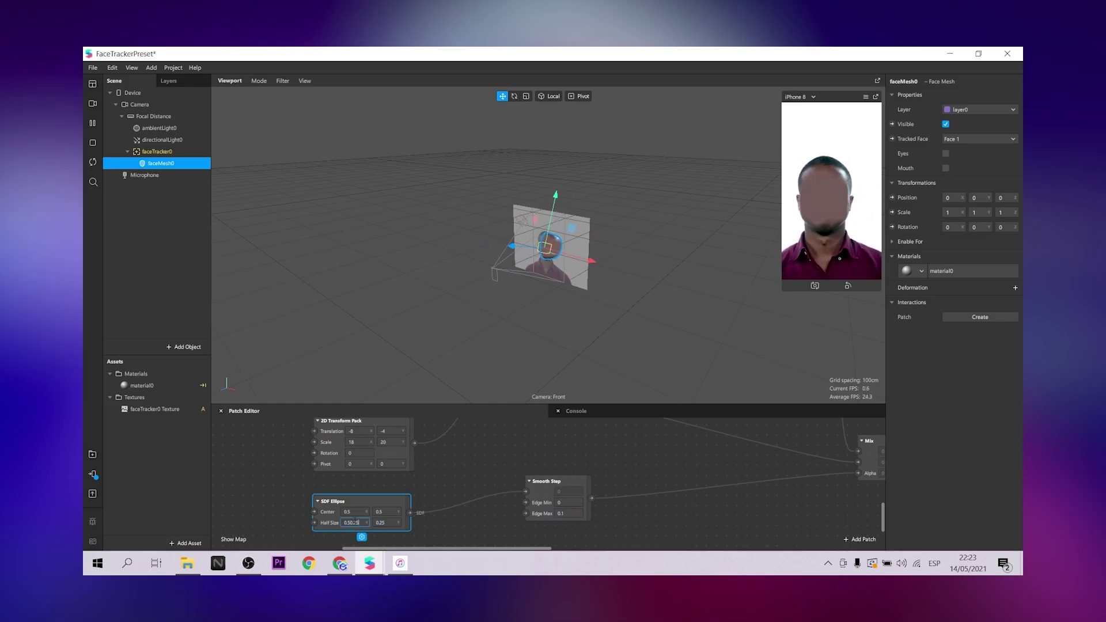
click(455, 475)
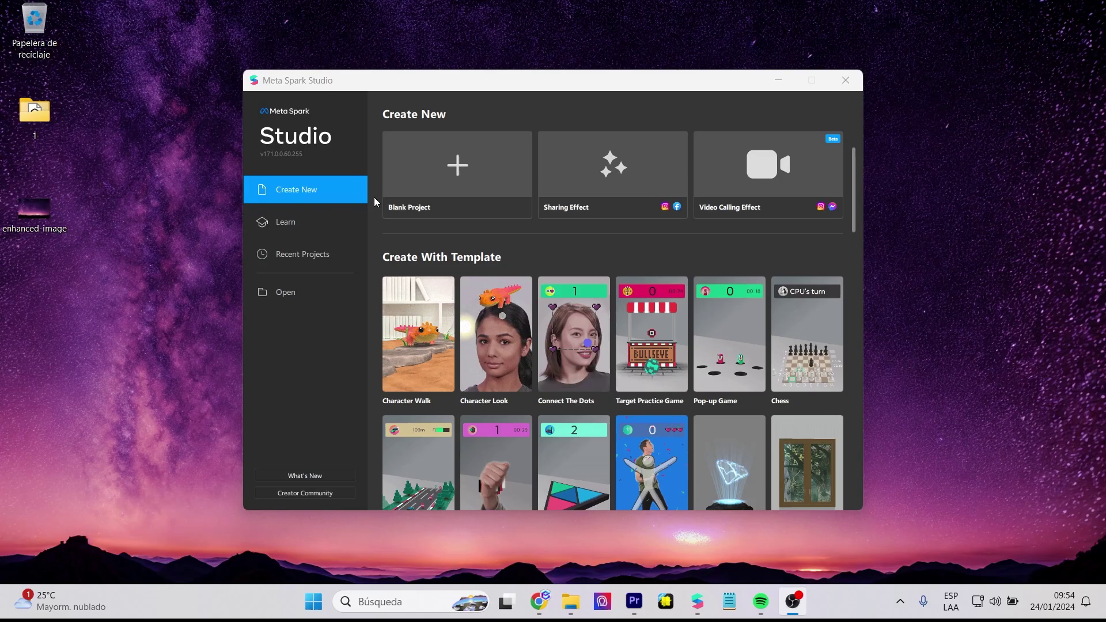
- Create a blank project and enlarge the device preview in the viewport
click(457, 152)
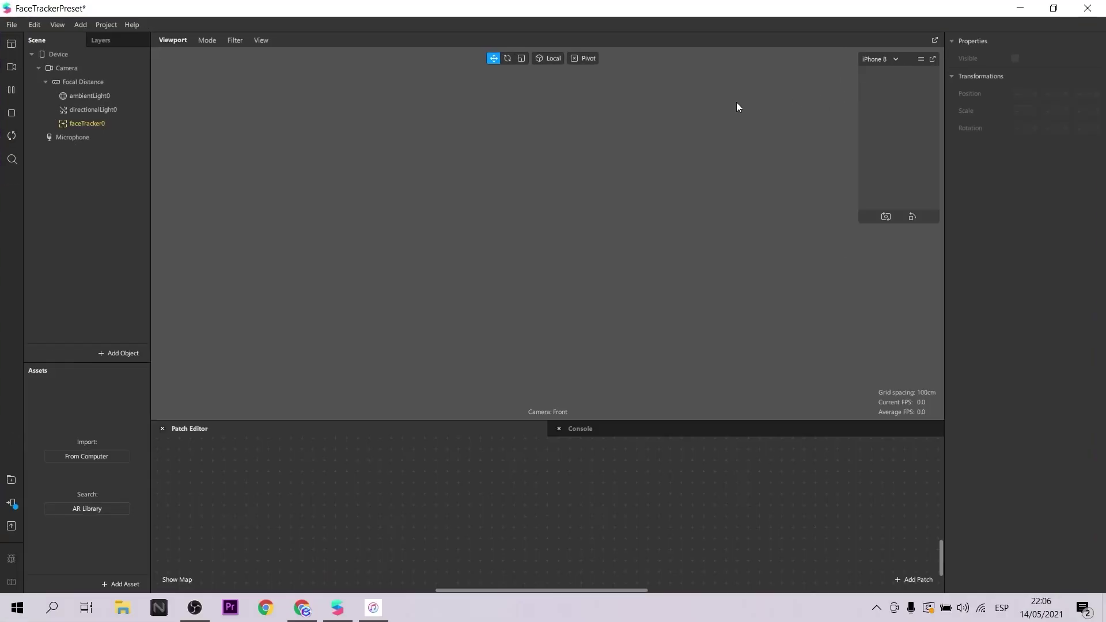
drag(859, 222, 822, 286)
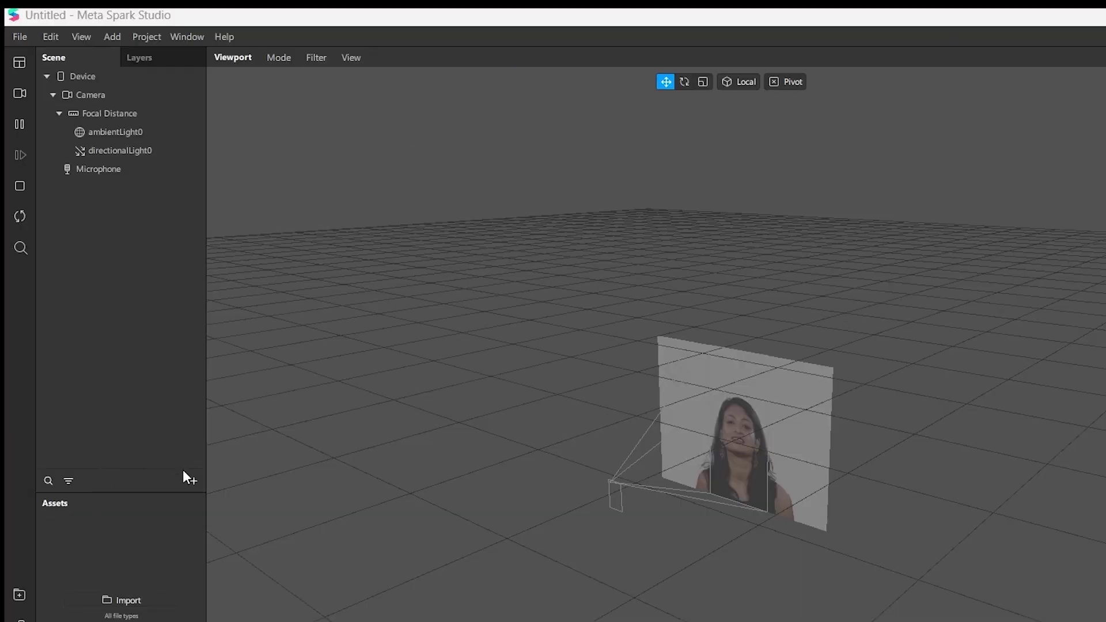
- Insert a Face Tracker object into the scene
click(189, 479)
text(face)
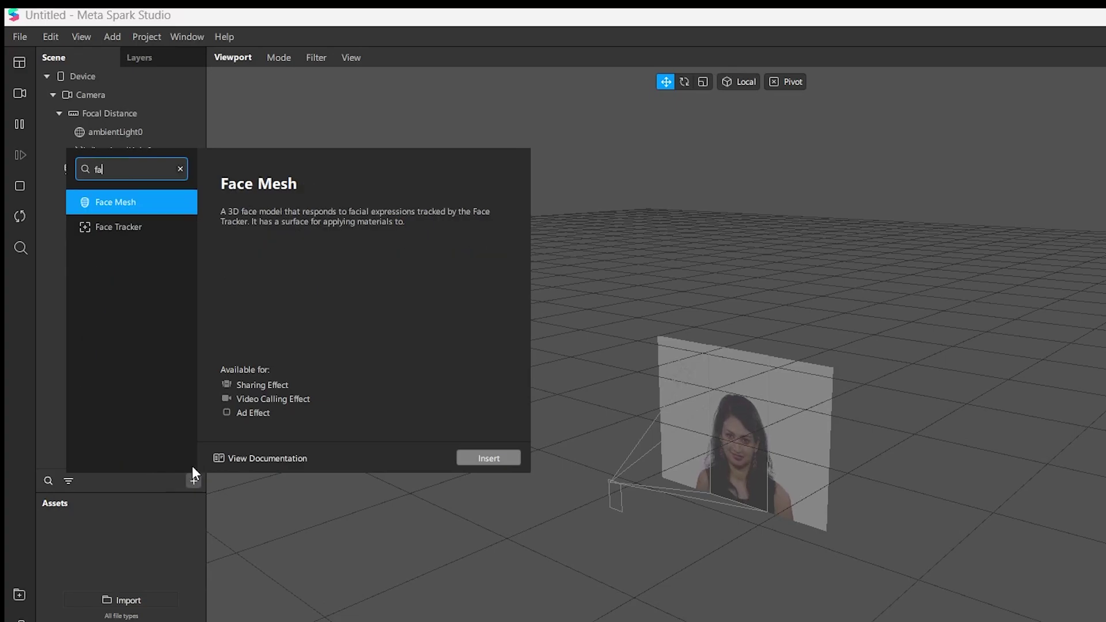
click(129, 224)
click(483, 459)
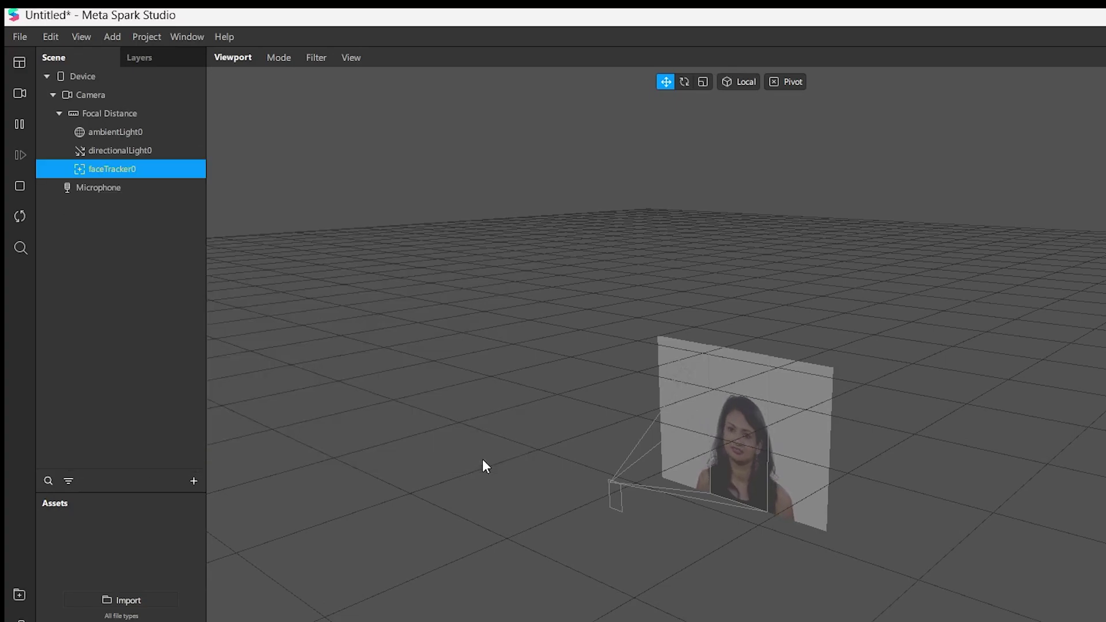
- Add the Sharing Effect experience in the project properties and accept its Instagram and Facebook options
click(145, 37)
click(160, 59)
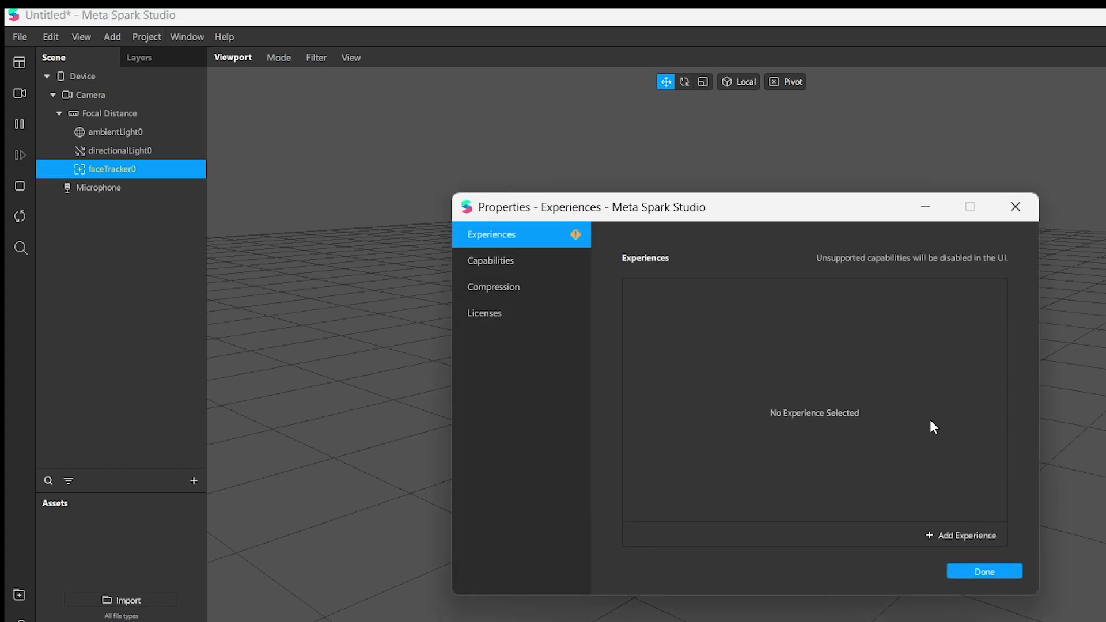
click(962, 530)
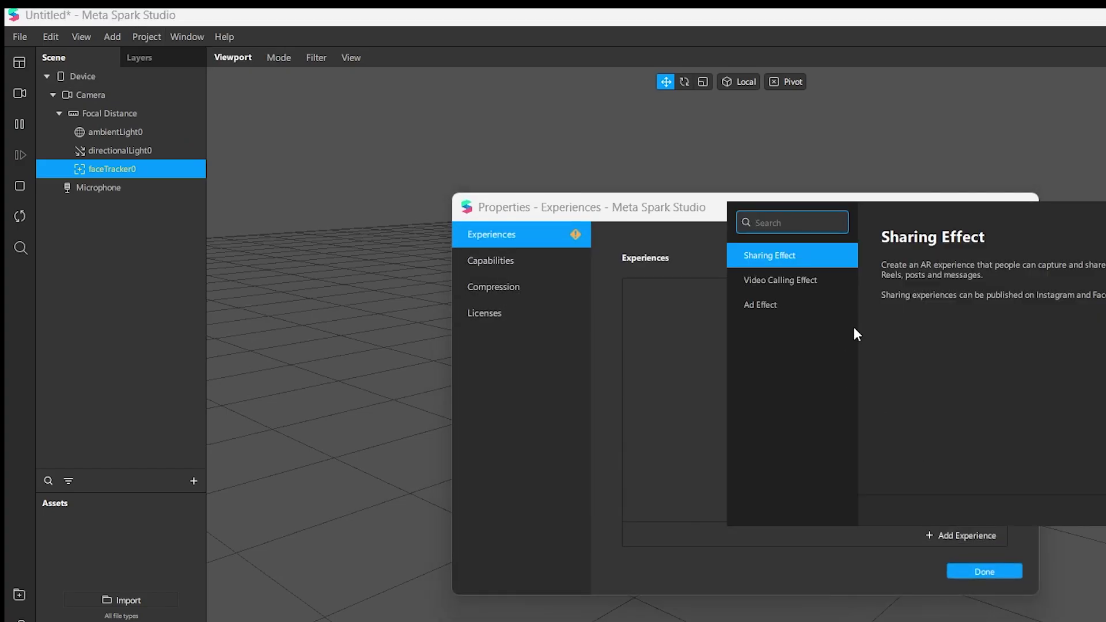
key(Return)
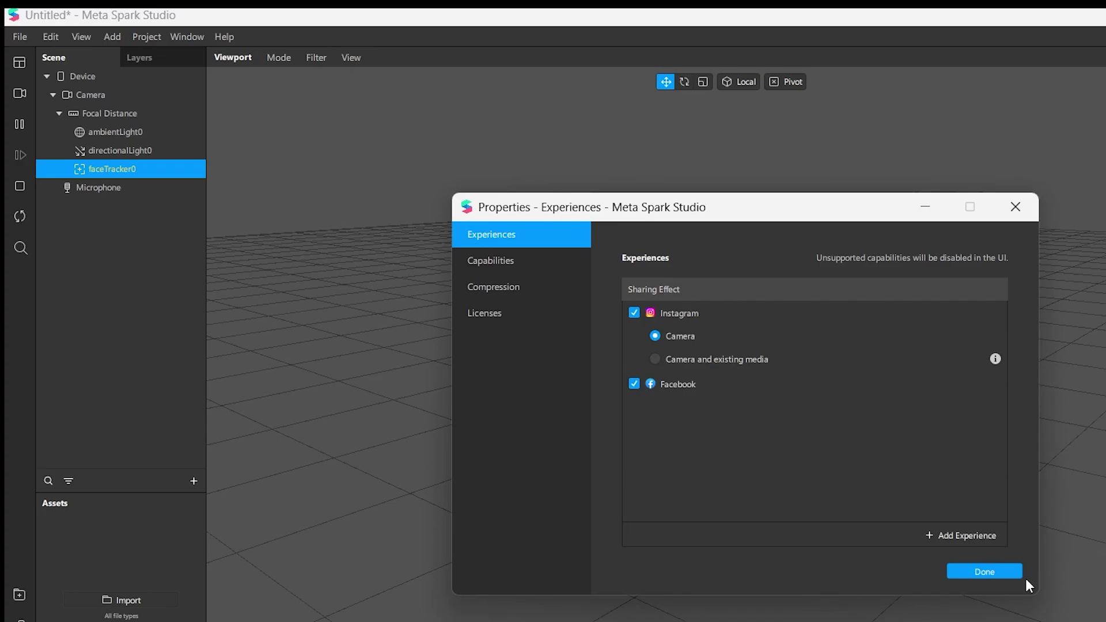
click(1010, 574)
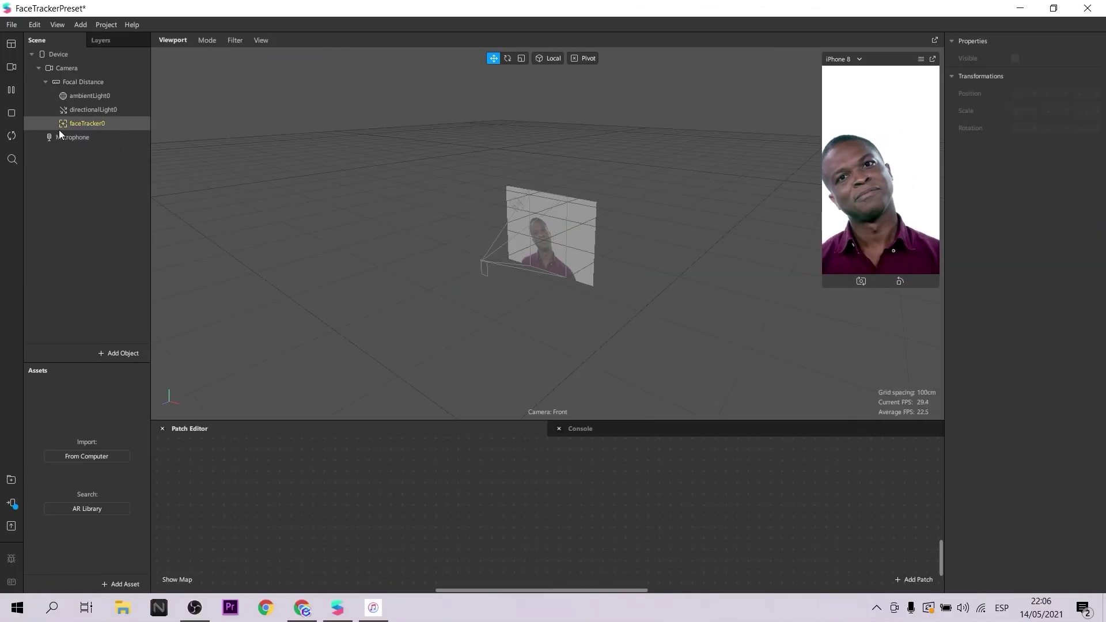
- Enable texture extraction on faceTracker0 and add a Face Mesh as its child
click(60, 127)
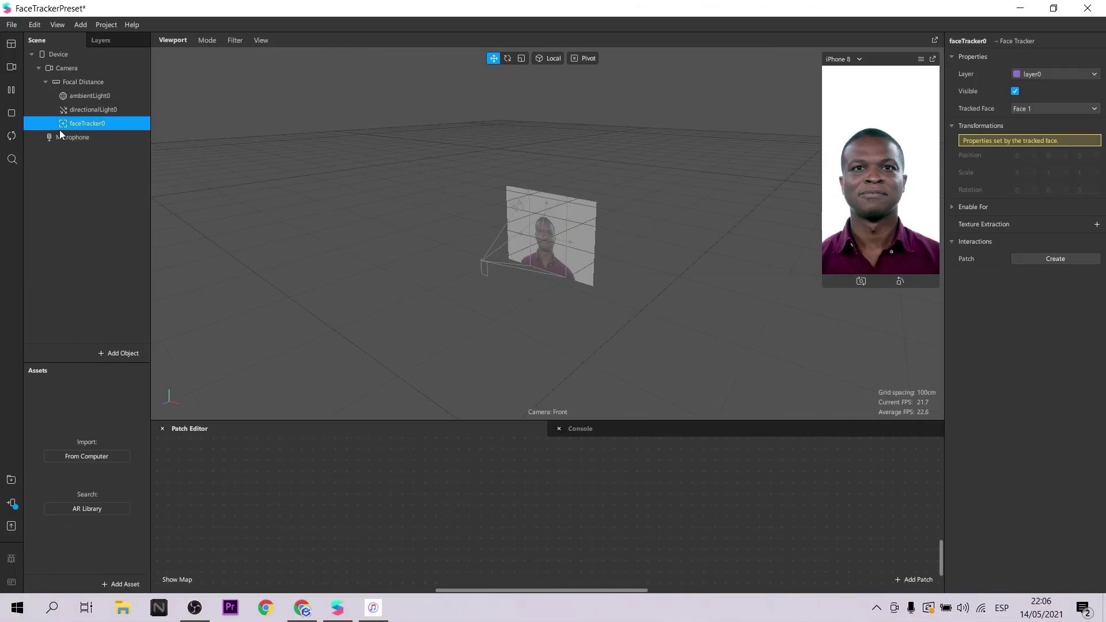
click(1097, 224)
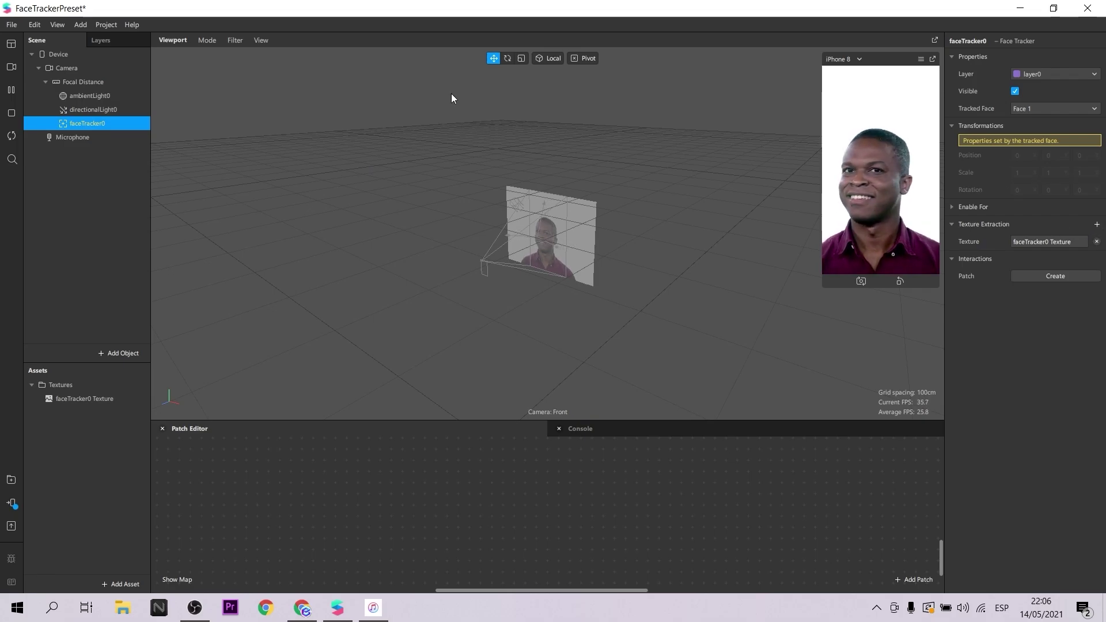
right_click(91, 123)
mouse_move(113, 133)
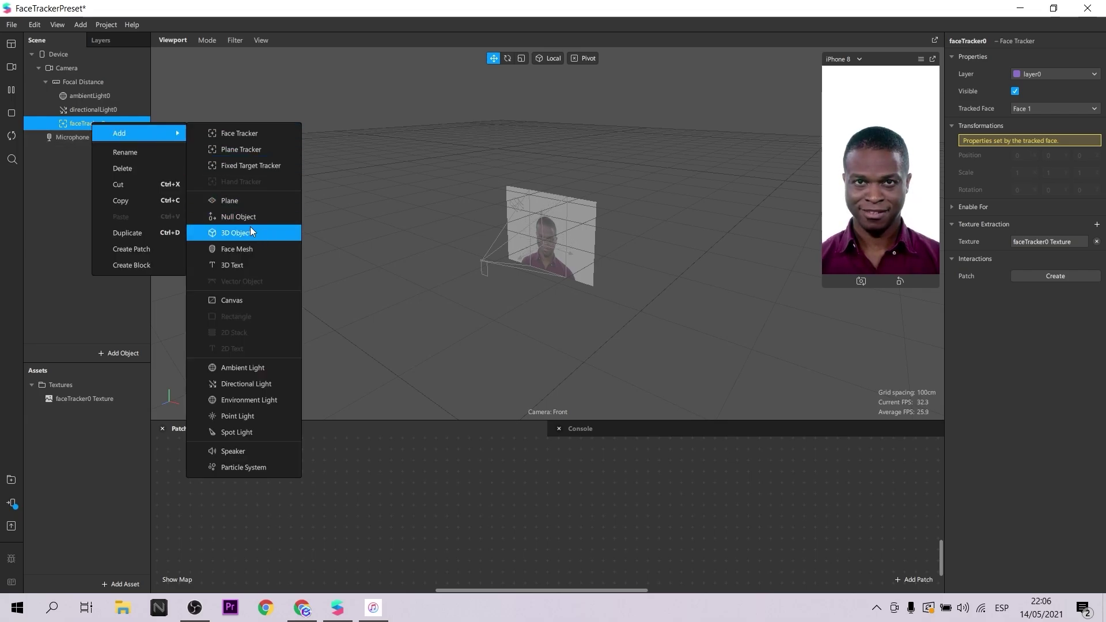
click(253, 244)
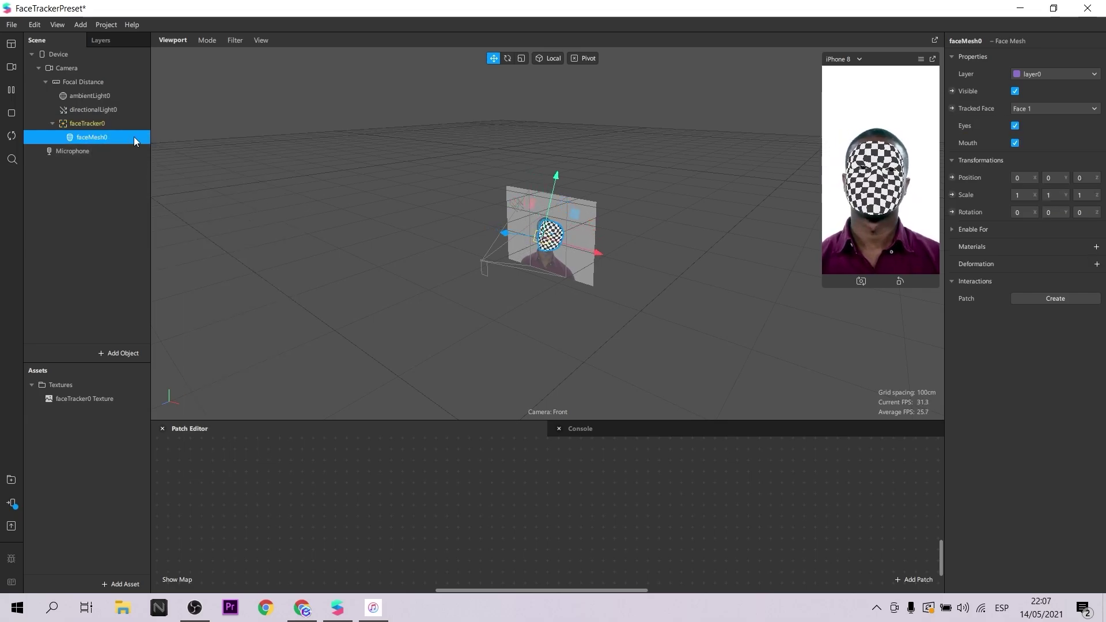
- Create a new material for the face mesh and set its shader type to Flat
click(1096, 247)
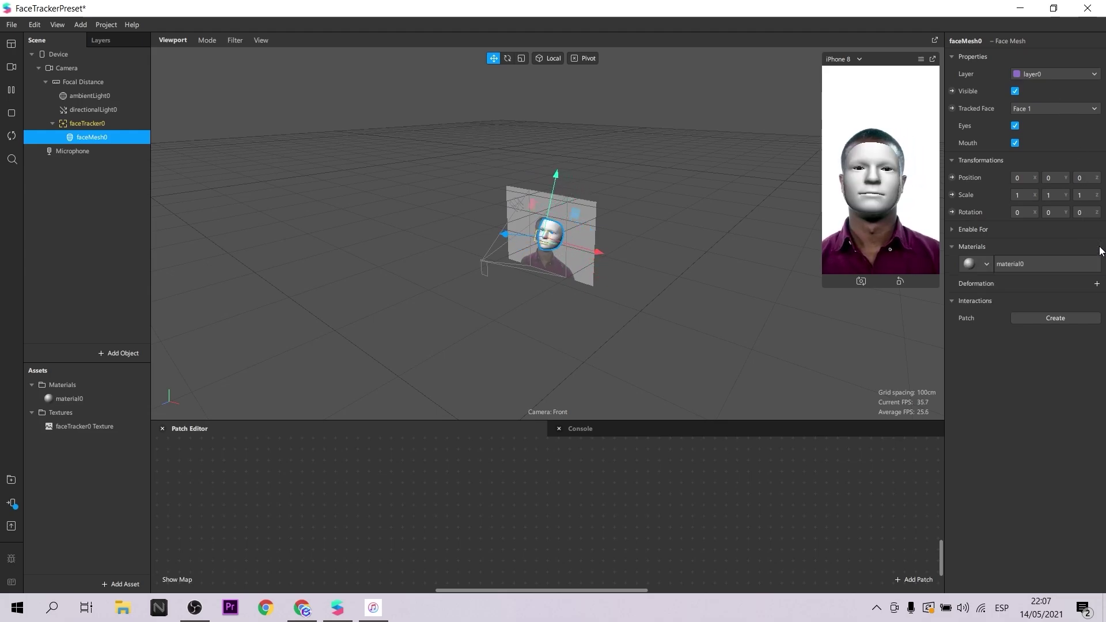
click(88, 403)
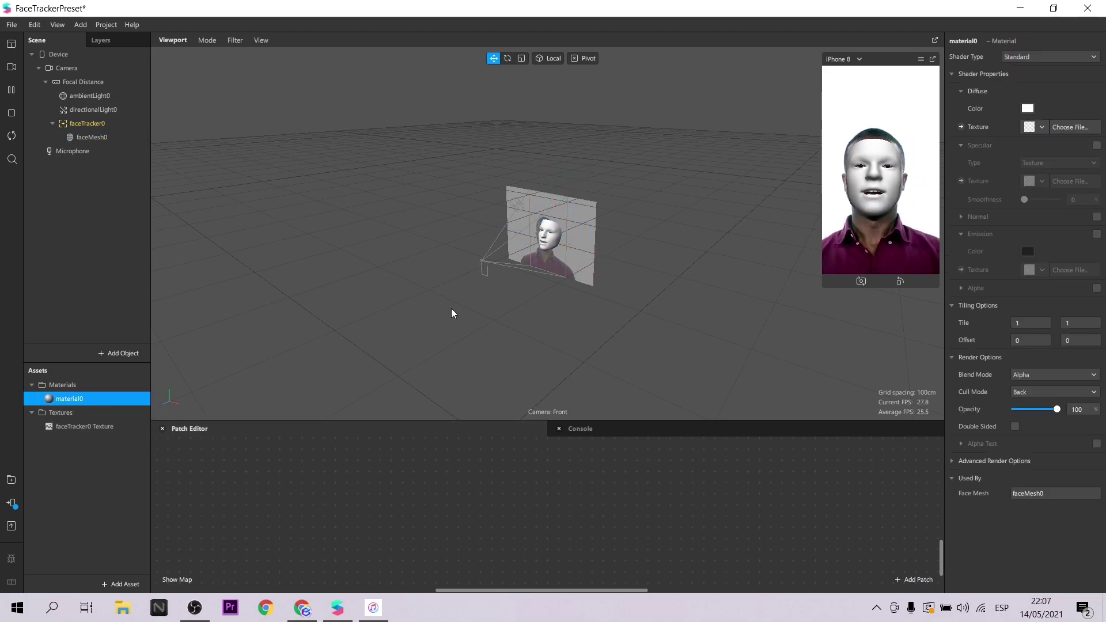
click(1036, 58)
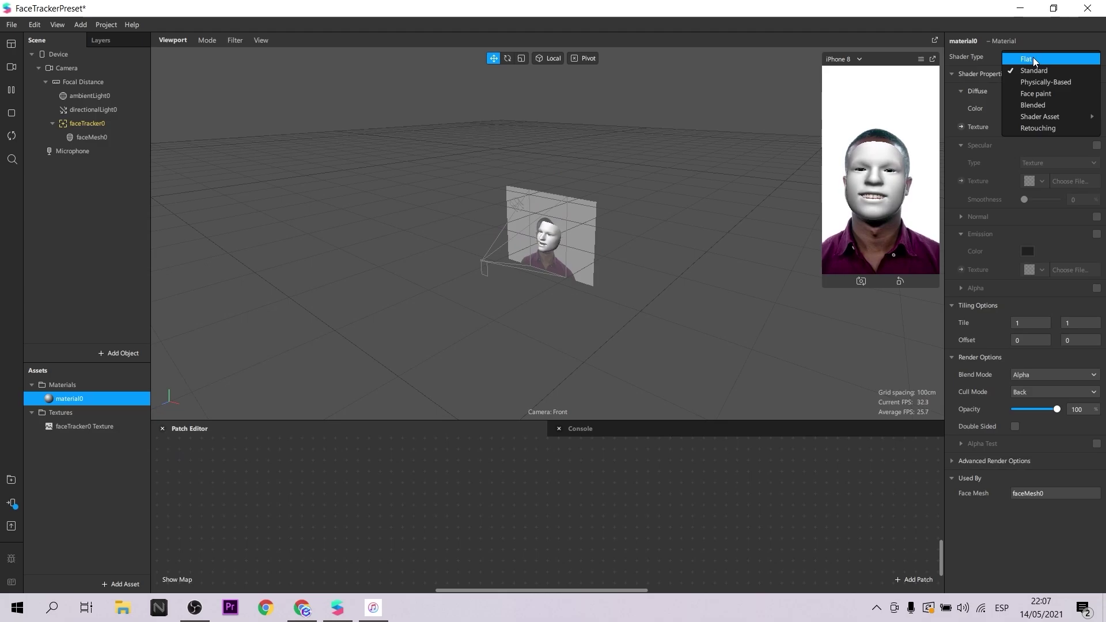
click(1032, 58)
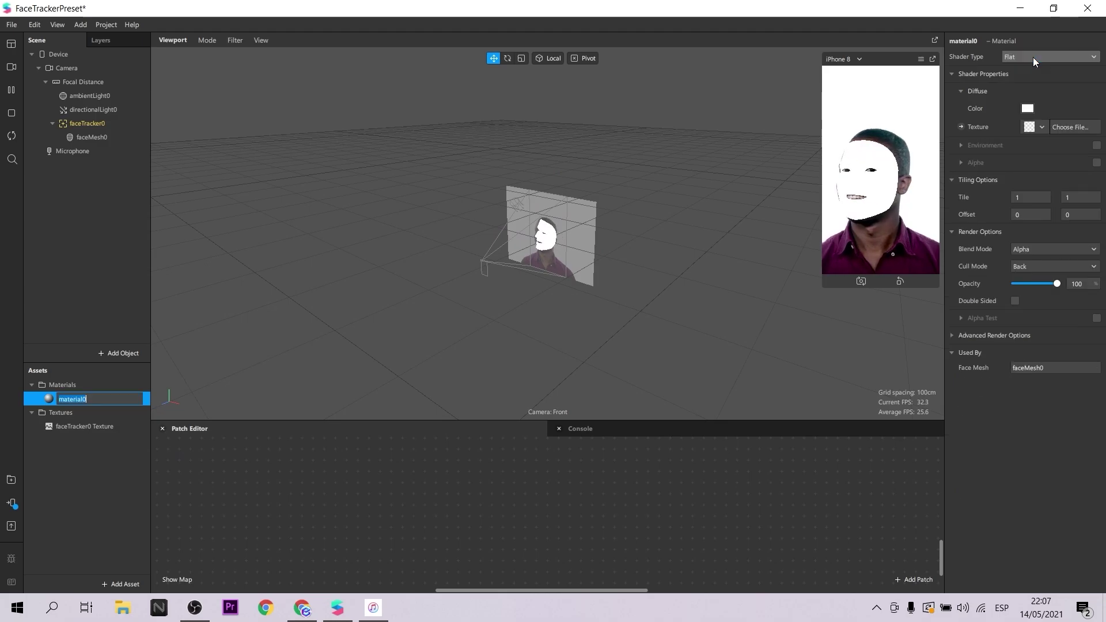
- Create a patch for material0's diffuse texture and place a faceTracker0 Texture patch well before it in the graph
click(961, 127)
drag(589, 538, 811, 494)
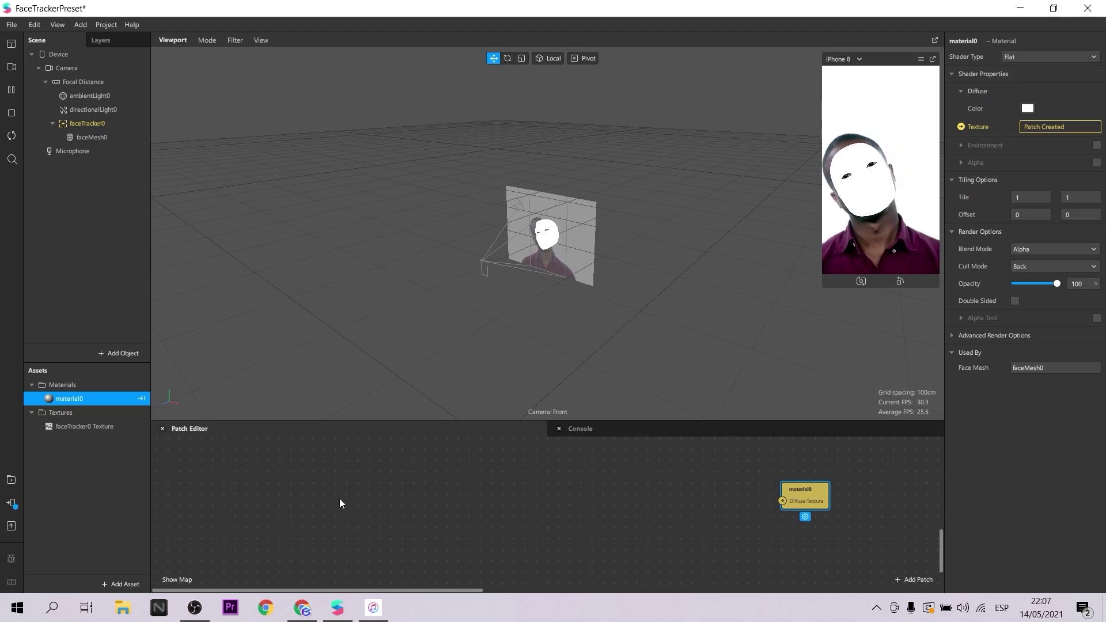
click(329, 485)
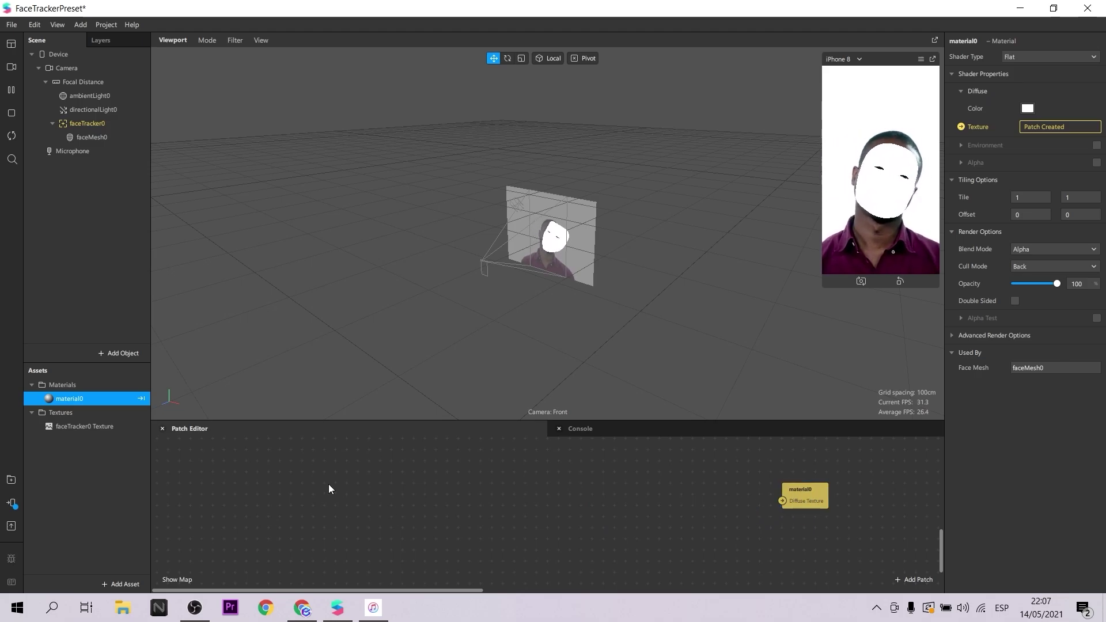
drag(95, 426, 297, 489)
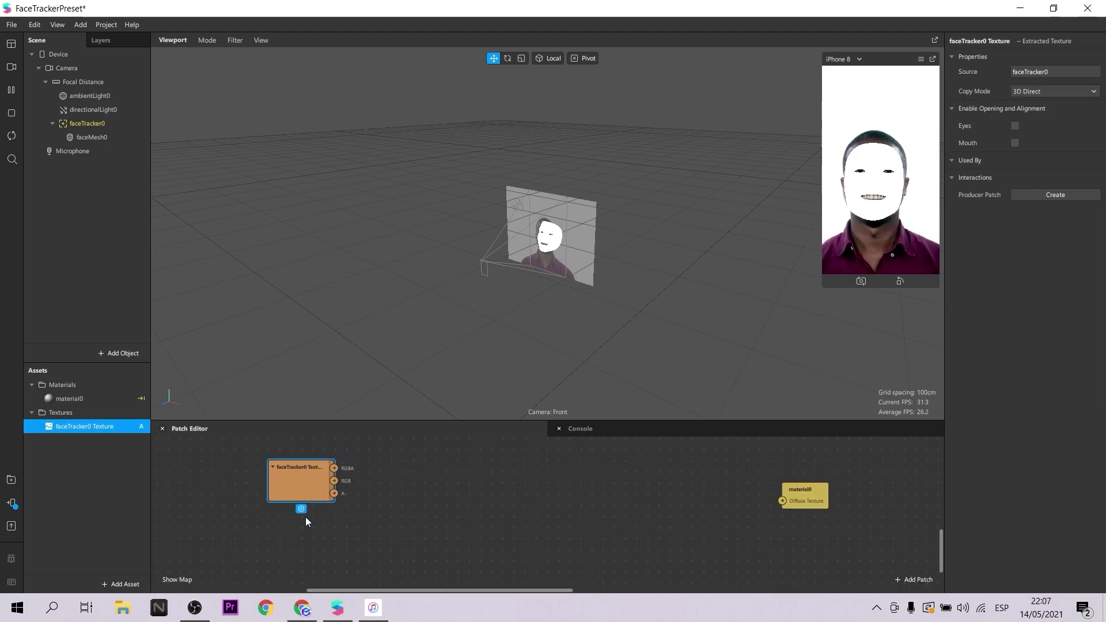
- Add a 2D Transform Pack patch and place it below the faceTracker0 Texture patch
click(298, 541)
double_click(291, 533)
text(2d t)
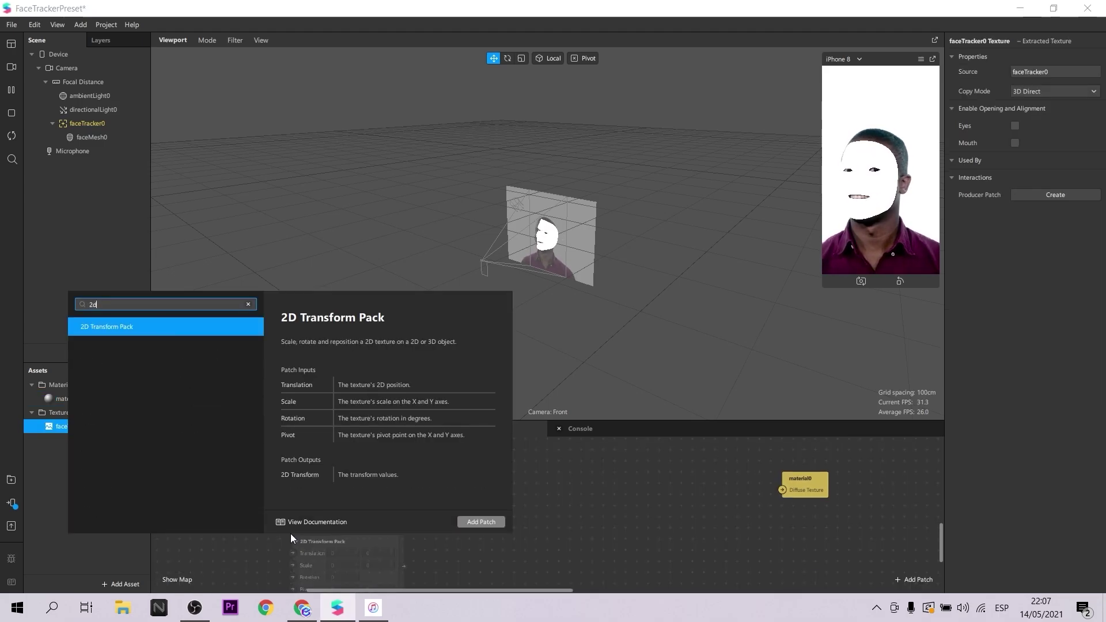
click(481, 521)
drag(339, 542, 267, 522)
click(403, 489)
- Add an SDF Ellipse patch and align it below the 2D Transform Pack
scroll(403, 489, down, 3)
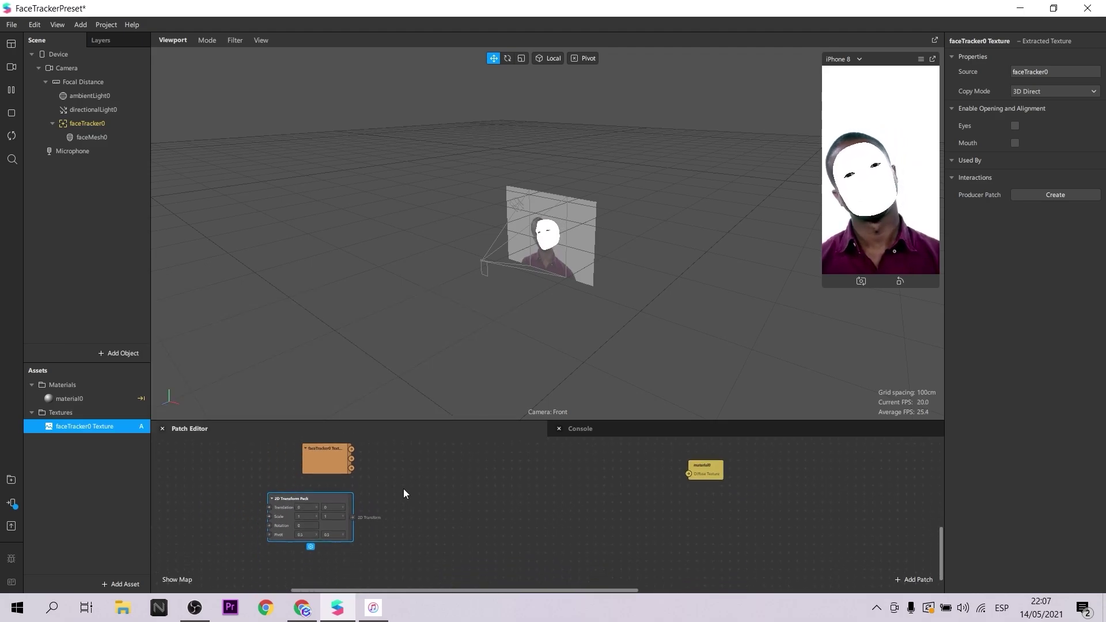
scroll(314, 557, up, 1)
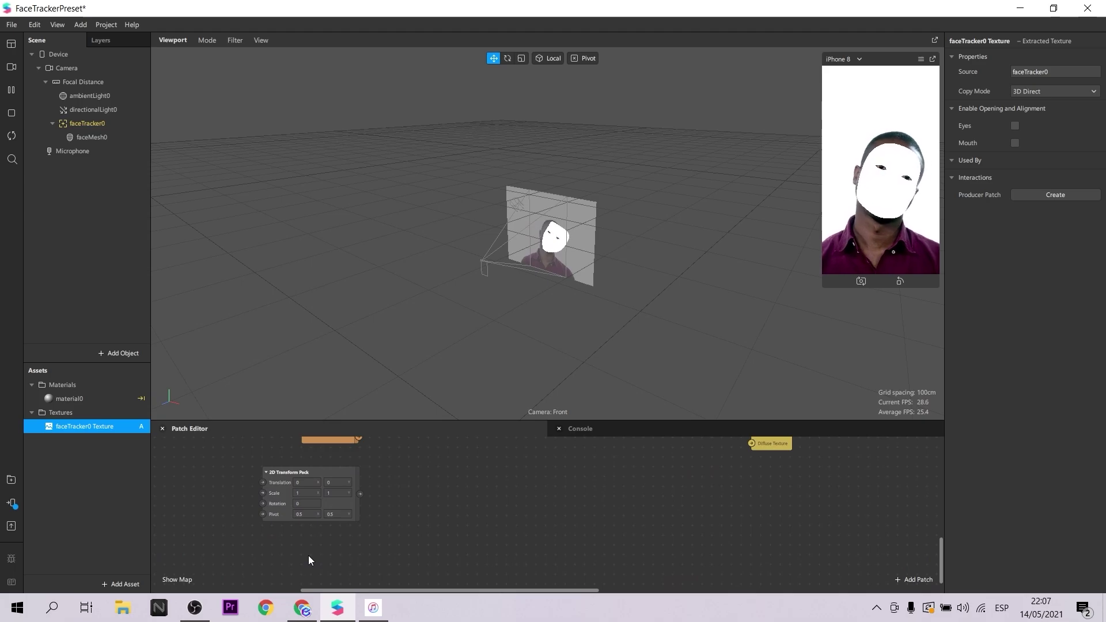
double_click(308, 555)
text(sdf)
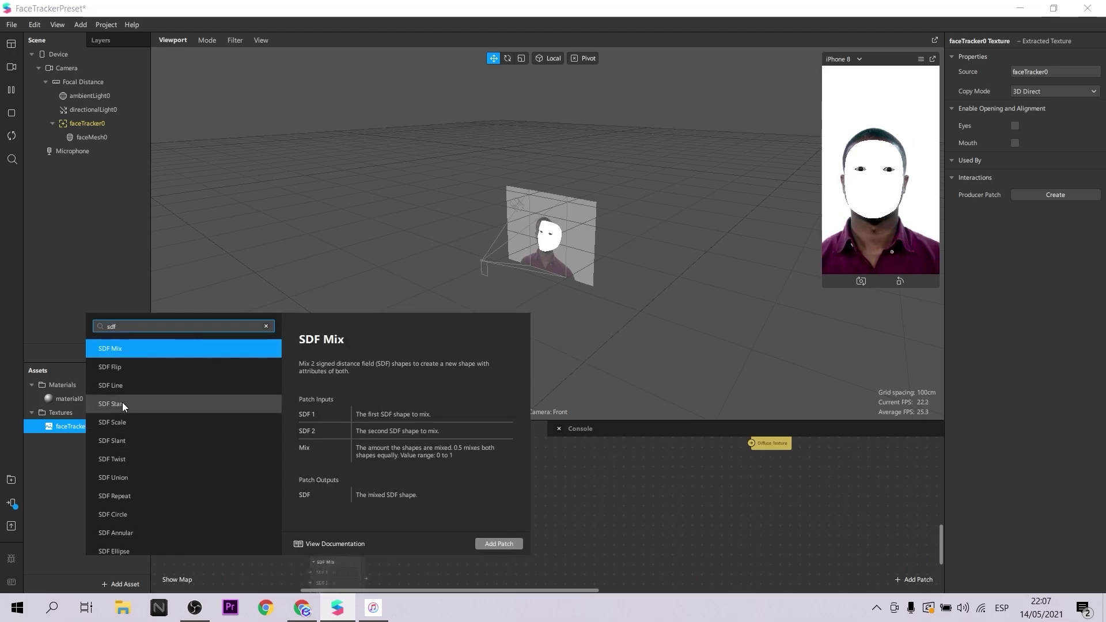
text( e)
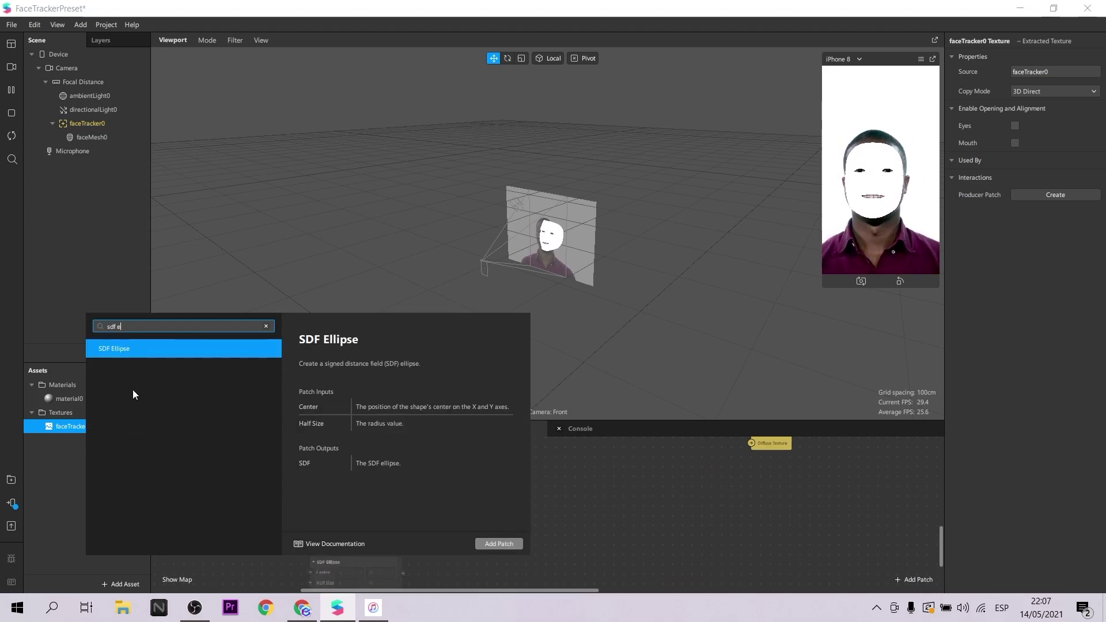
click(498, 543)
drag(363, 561, 323, 561)
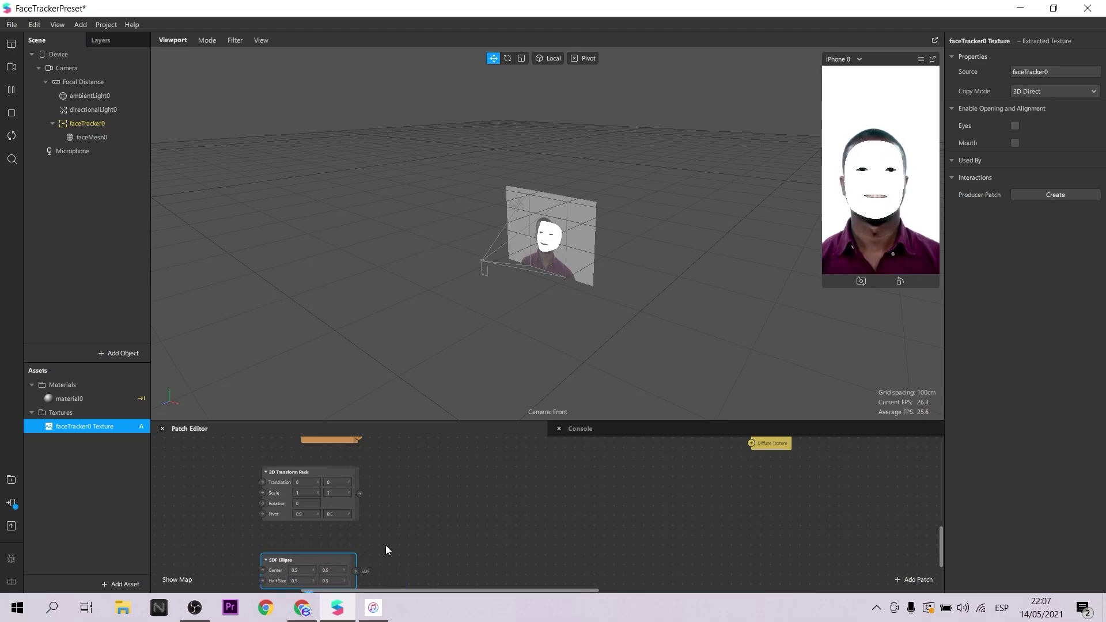
- Move the material0 patch farther out and add a Texture Transform patch between it and the faceTracker0 Texture patch
scroll(443, 528, down, 5)
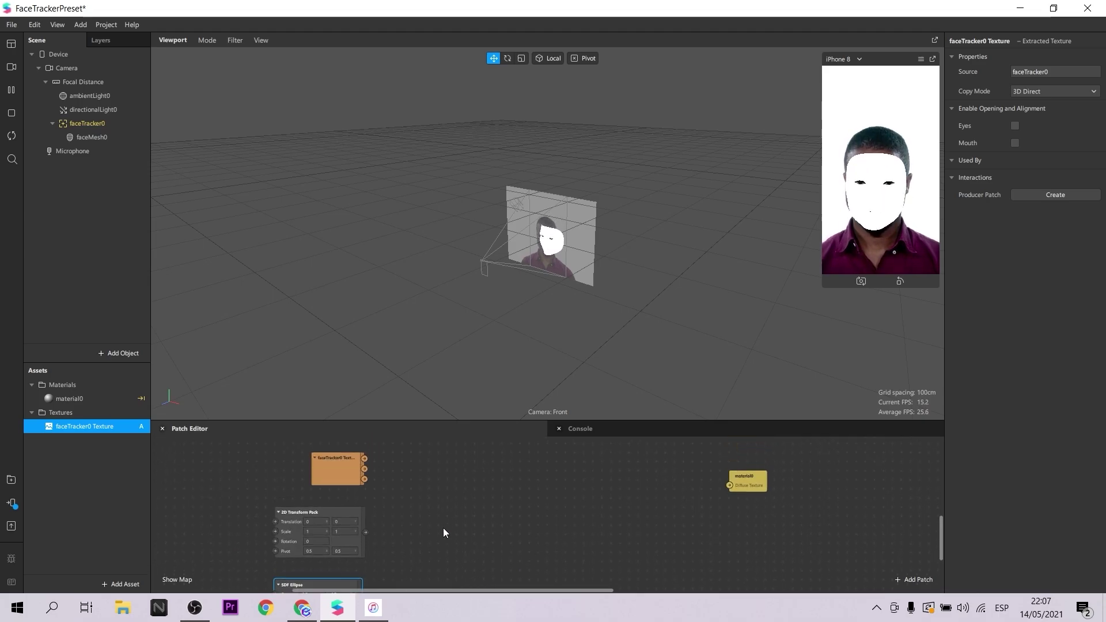
scroll(444, 528, up, 2)
drag(752, 486, 805, 496)
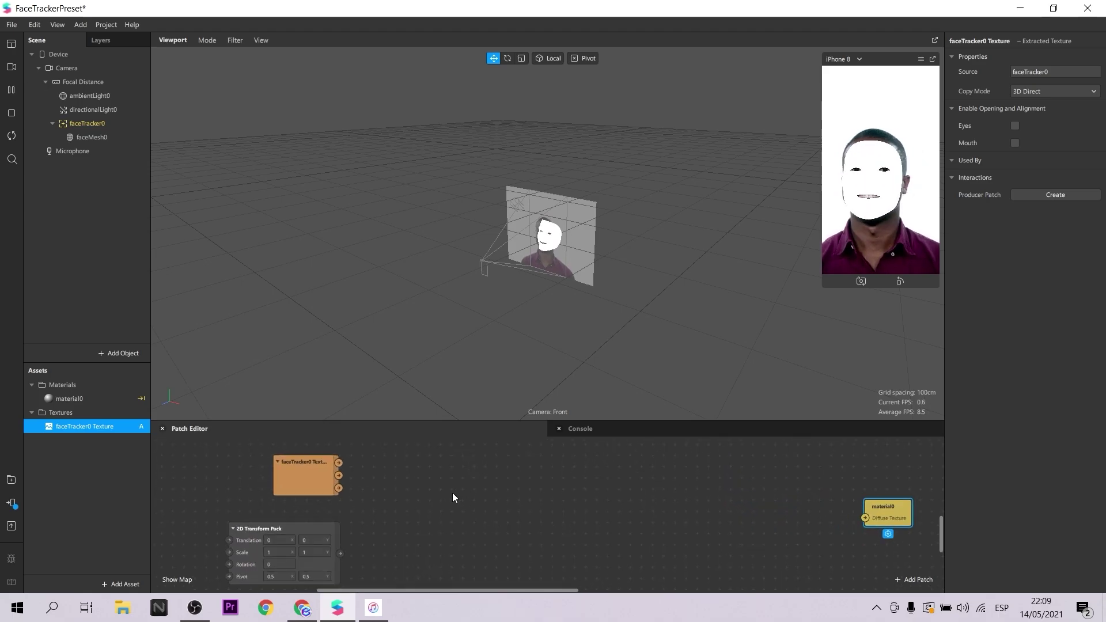
scroll(451, 496, up, 1)
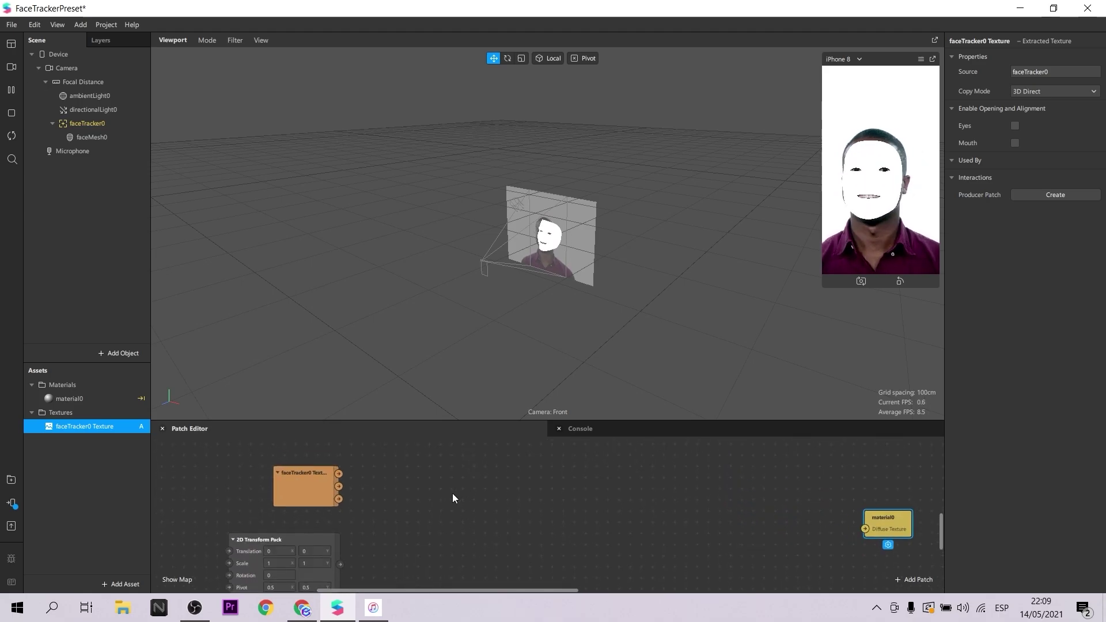
right_click(452, 496)
text(text)
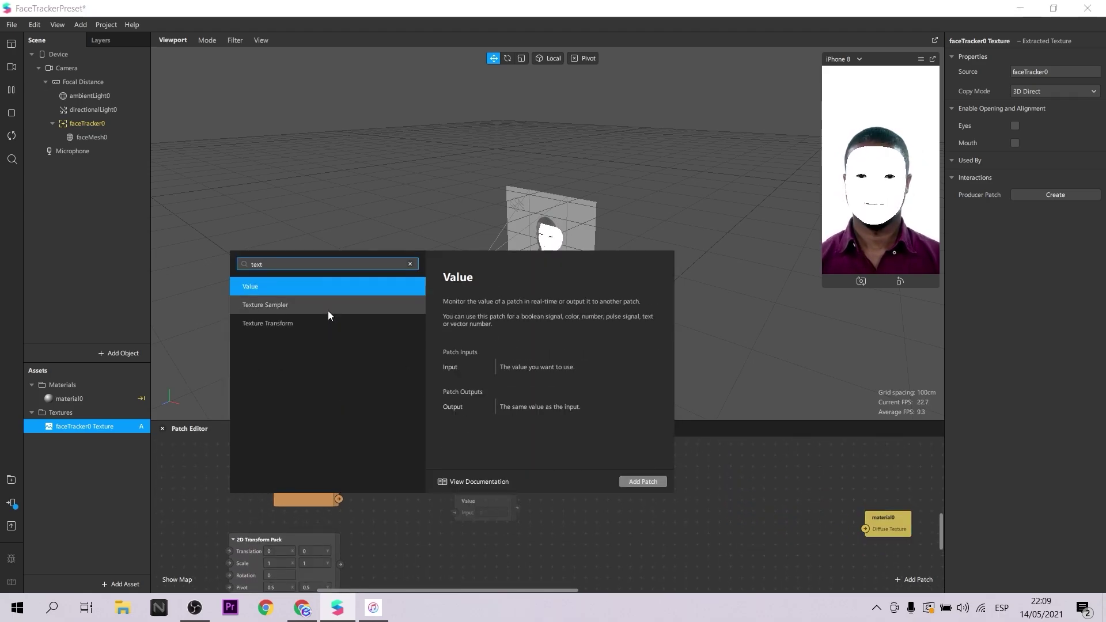
click(316, 324)
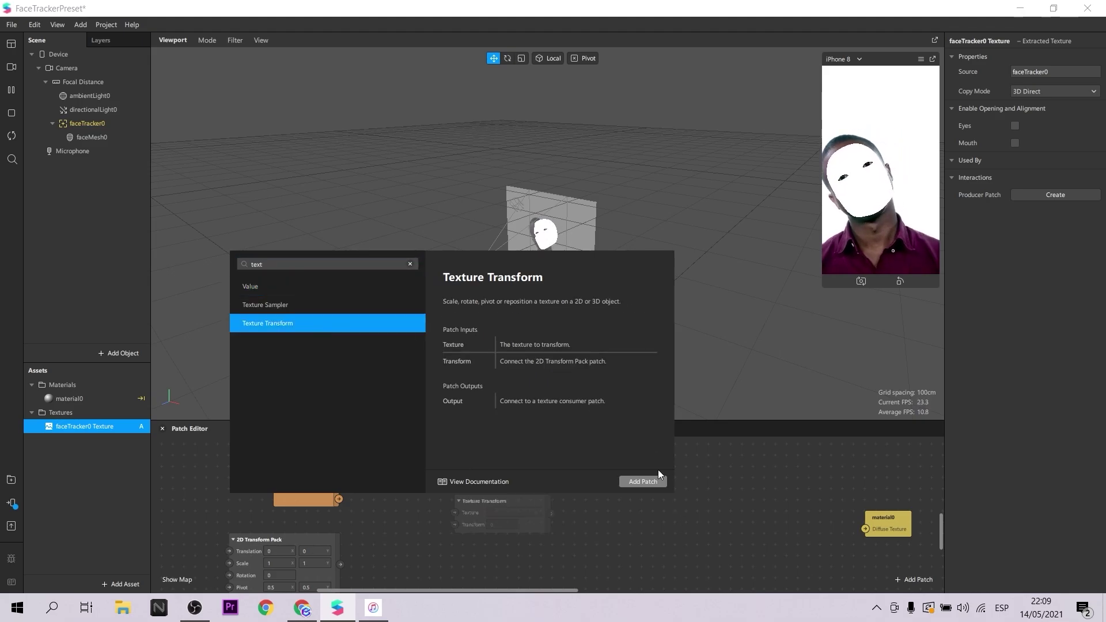
click(643, 481)
drag(504, 504, 531, 455)
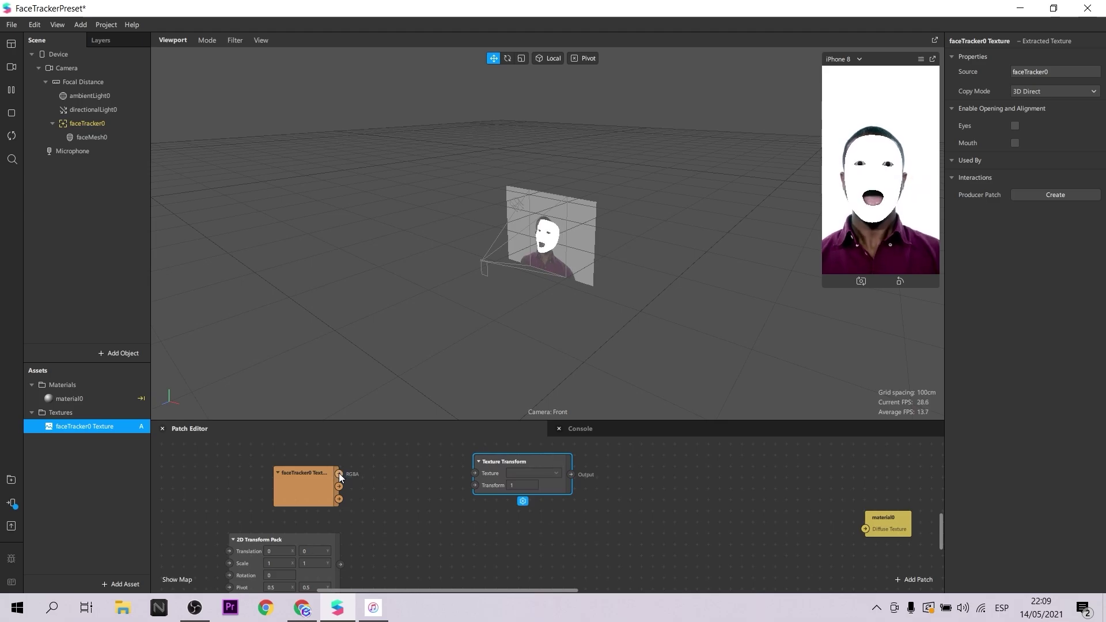
- Connect faceTracker0 Texture's RGBA output to Texture Transform's Texture input, and the 2D Transform Pack output to its Transform input
drag(339, 473, 475, 473)
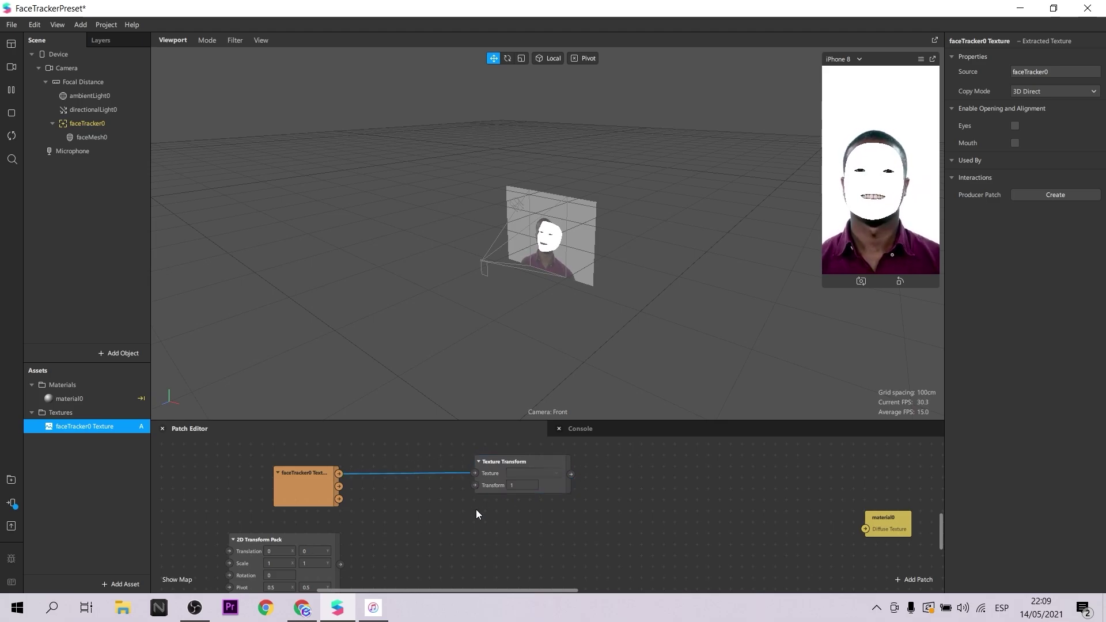
drag(341, 564, 478, 485)
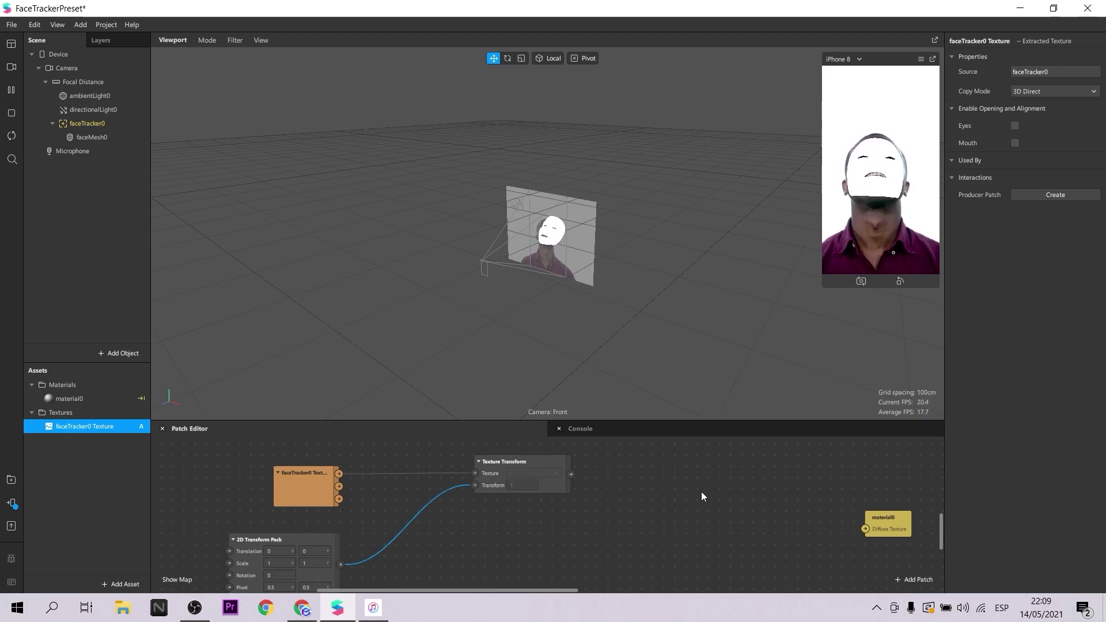
- Add a Texture Sampler patch and place it between the Texture Transform and material0 patches
double_click(660, 478)
text(tex)
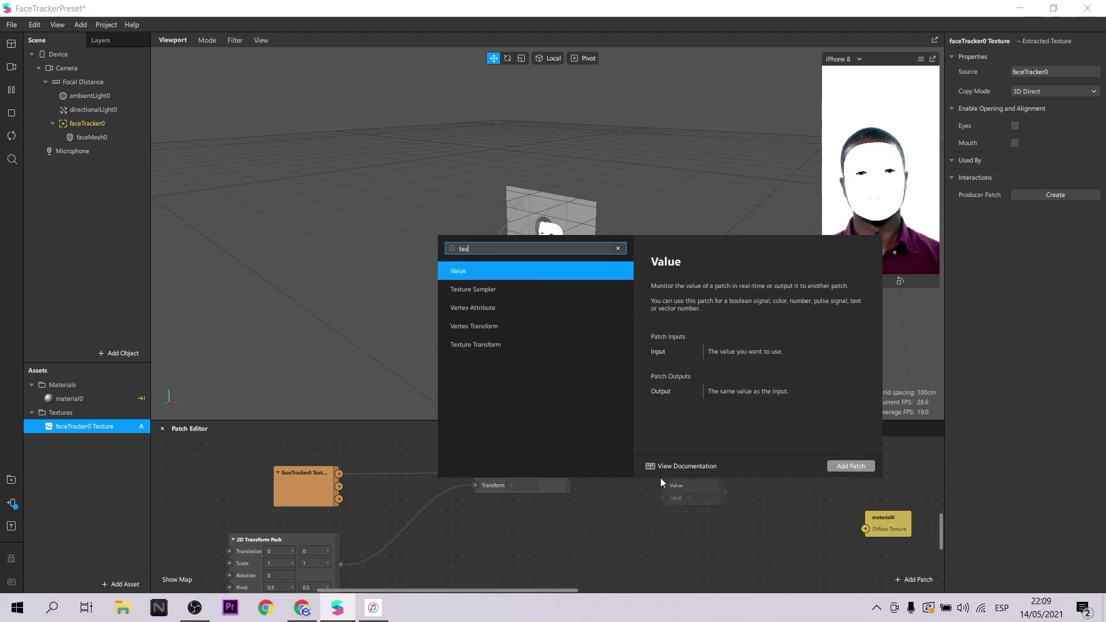
text(t)
click(531, 294)
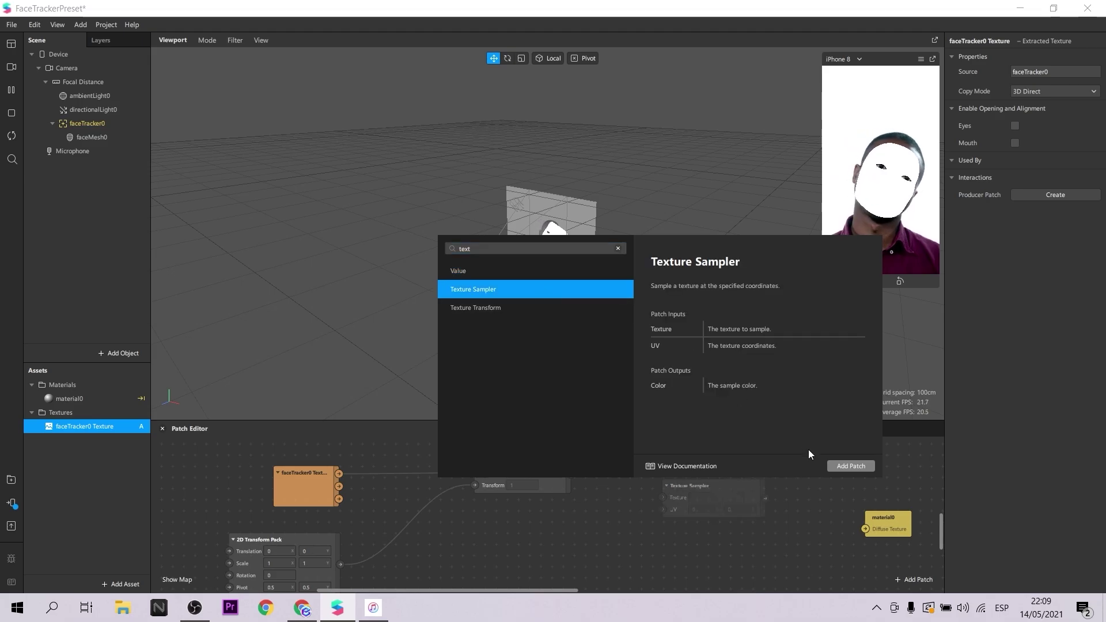
click(831, 466)
drag(696, 483, 669, 461)
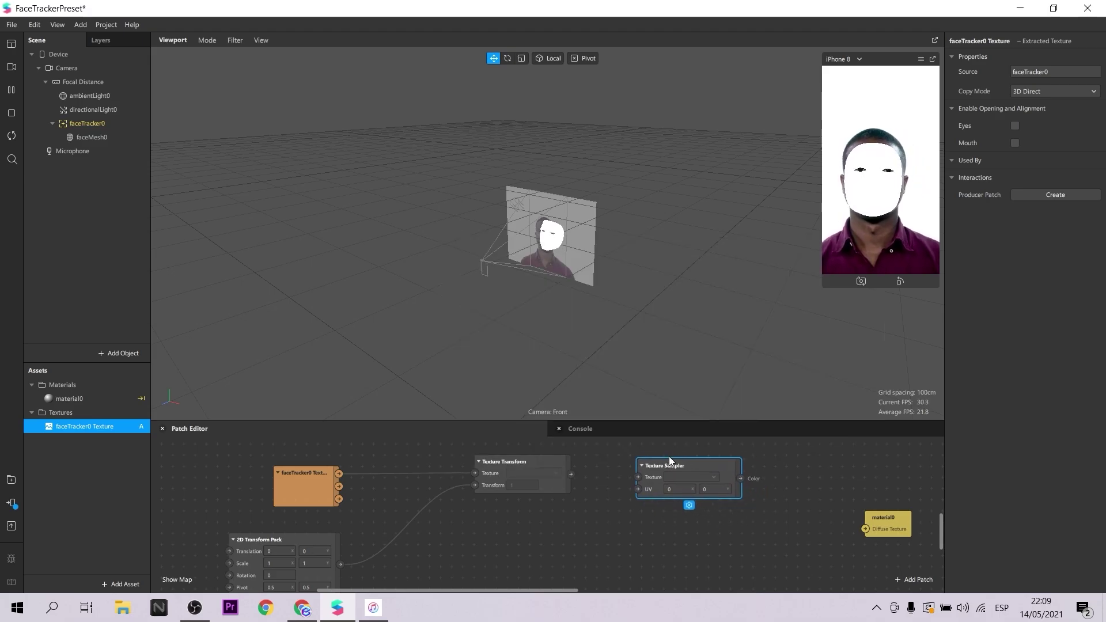
- Connect Texture Transform's output to Texture Sampler's Texture input and shift both patches closer to the faceTracker0 Texture patch
drag(571, 473, 642, 471)
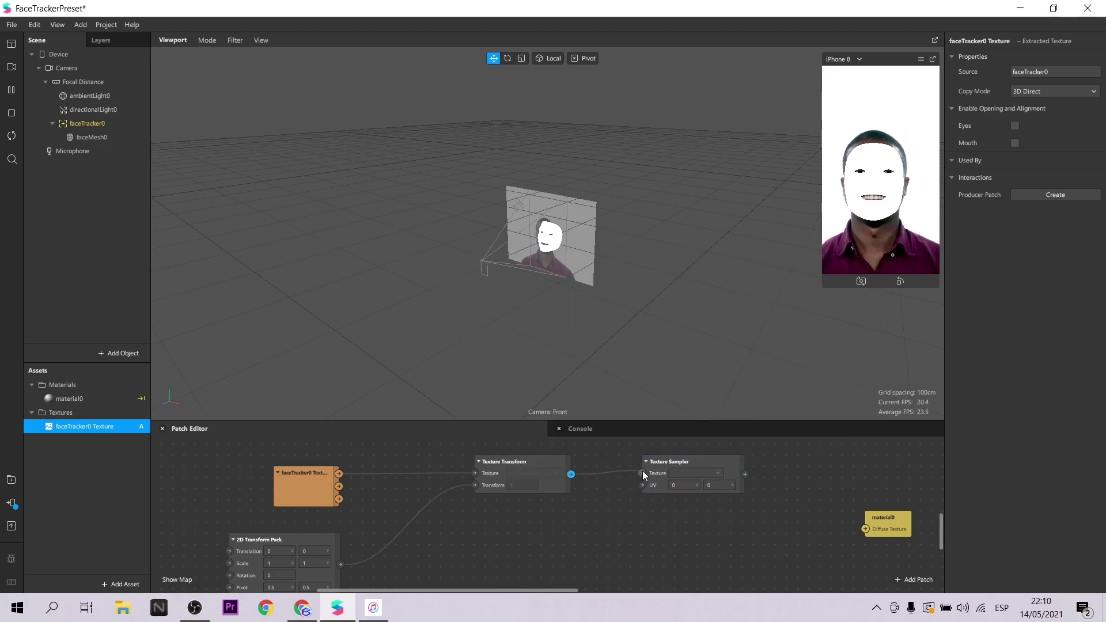
click(679, 461)
drag(536, 465, 514, 465)
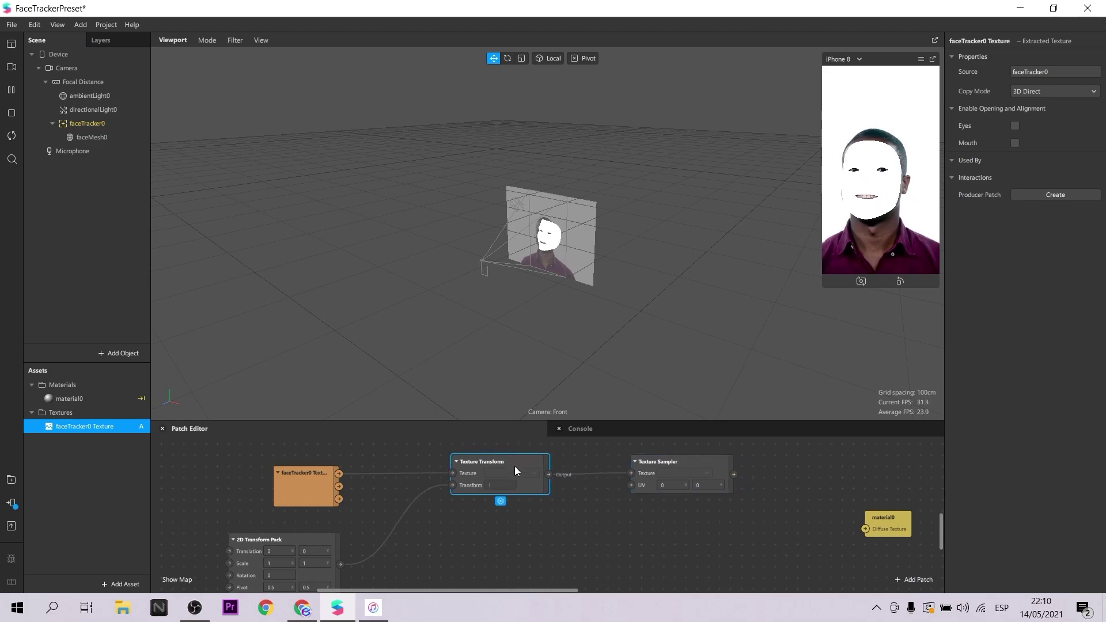
drag(683, 461, 648, 462)
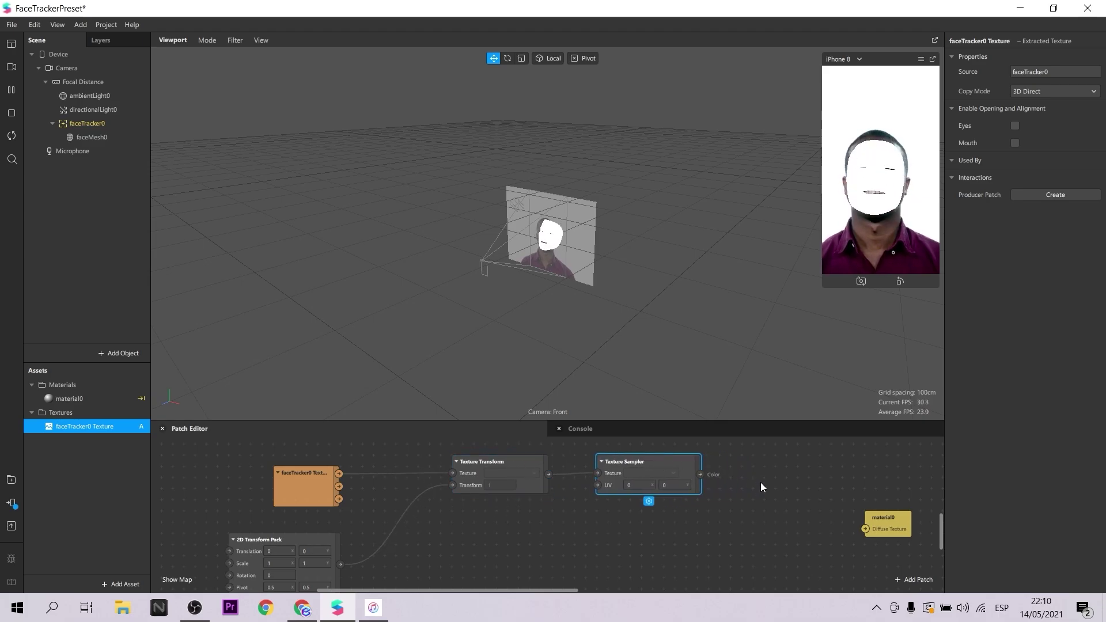
- Add a Mix patch with Alpha 1 beside the Texture Sampler and connect the sampler's Color output to its second input
double_click(768, 470)
text(mix)
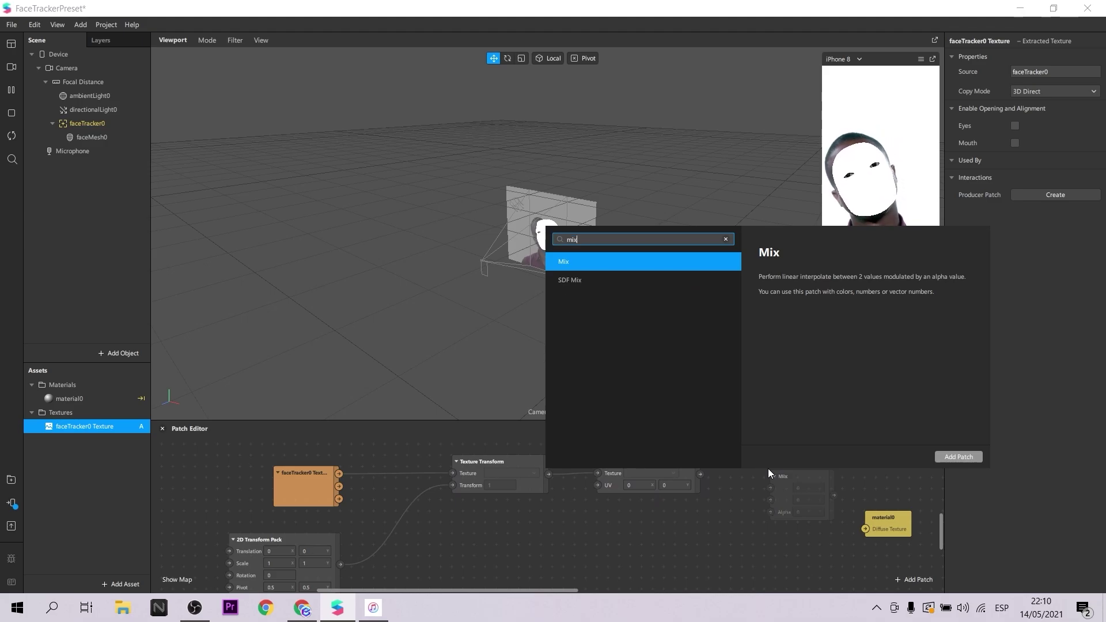
key(Return)
drag(796, 480, 731, 485)
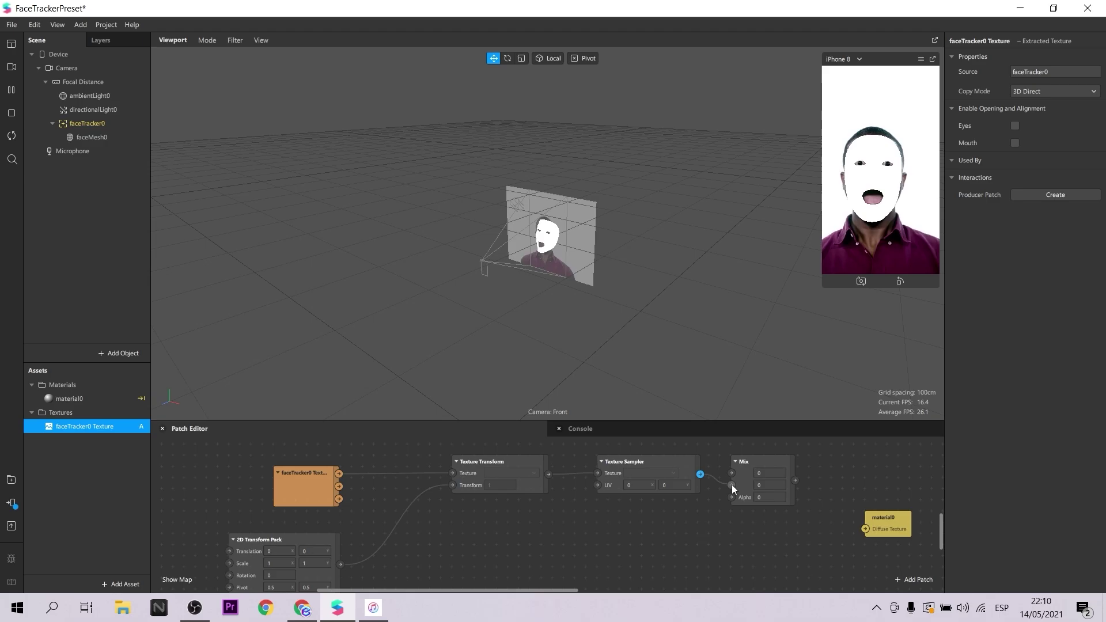
click(757, 499)
click(723, 536)
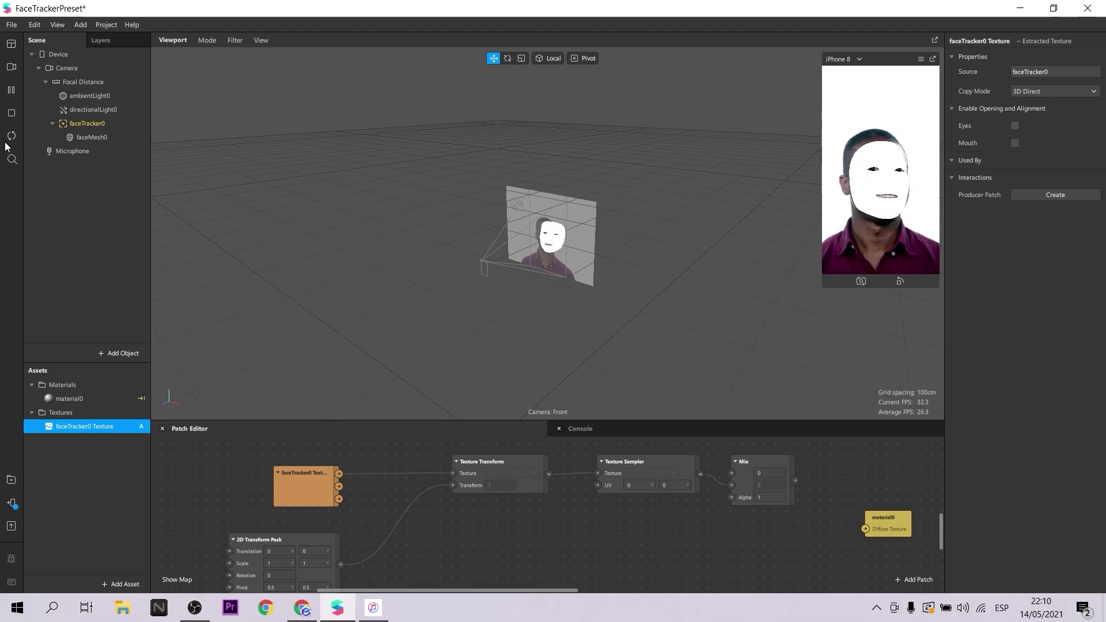
click(12, 90)
click(12, 92)
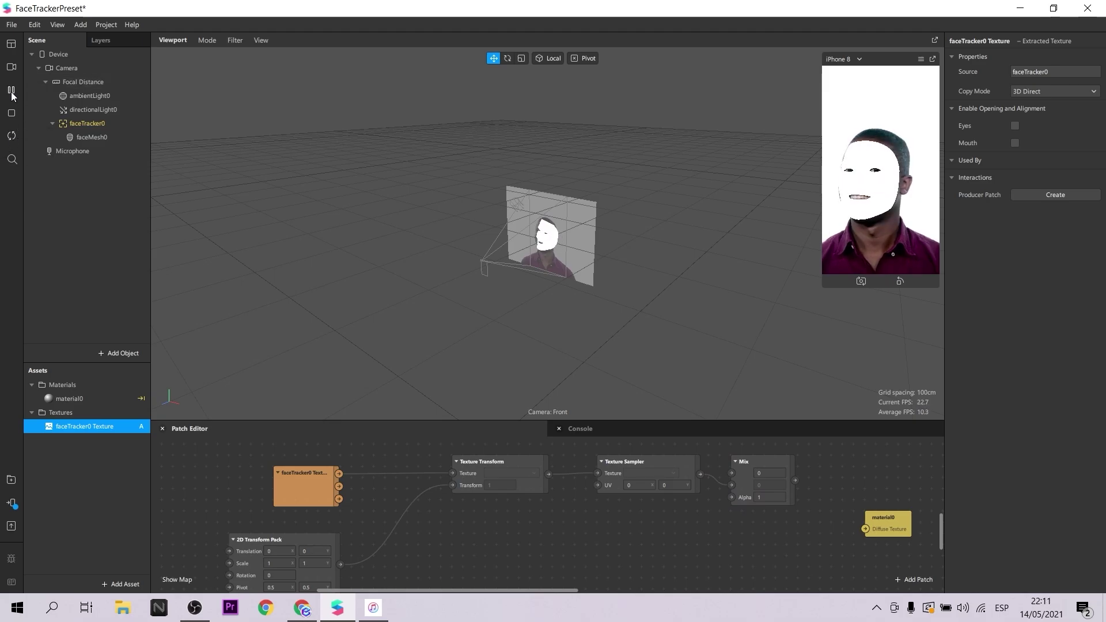
- Add a Smooth Step patch with Edge Max 0.1 and connect the SDF Ellipse output to its first input
scroll(592, 518, down, 3)
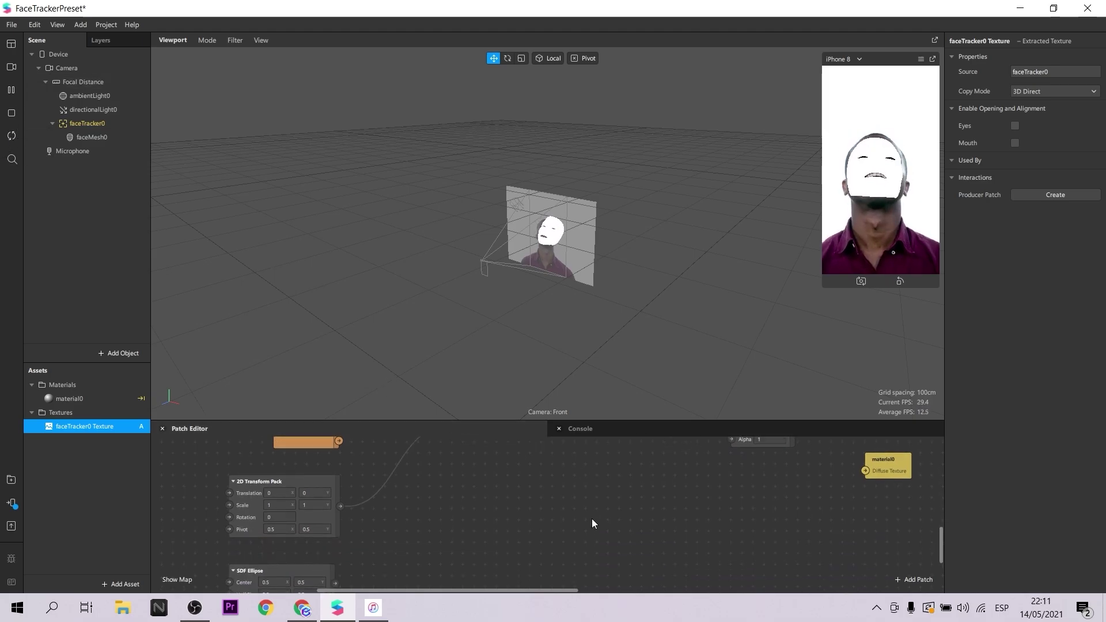
scroll(592, 519, down, 1)
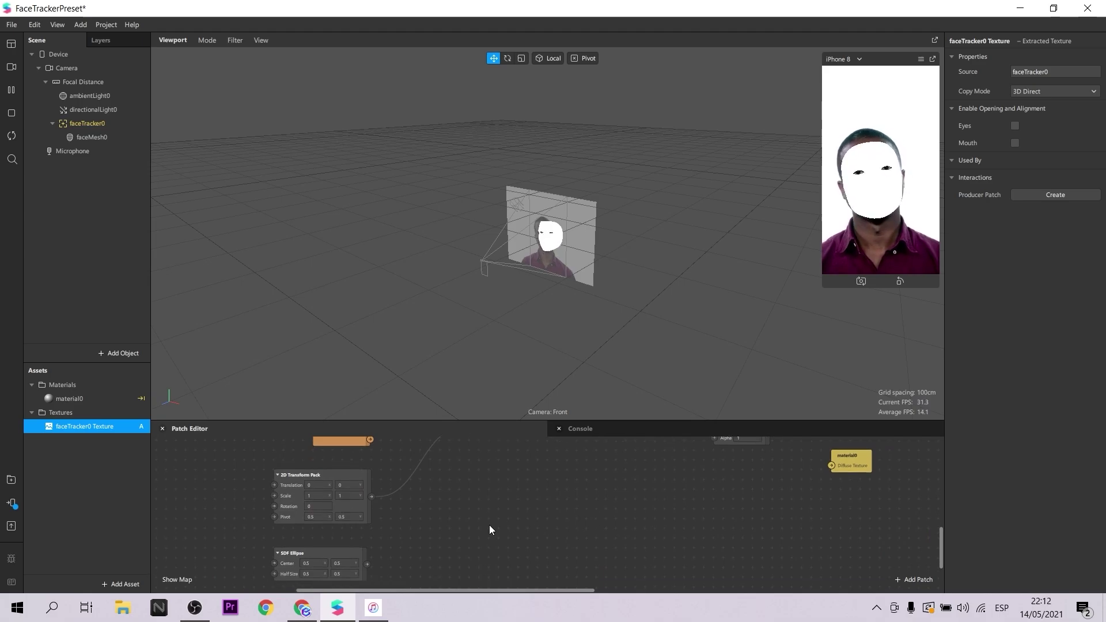
double_click(460, 537)
text(smo)
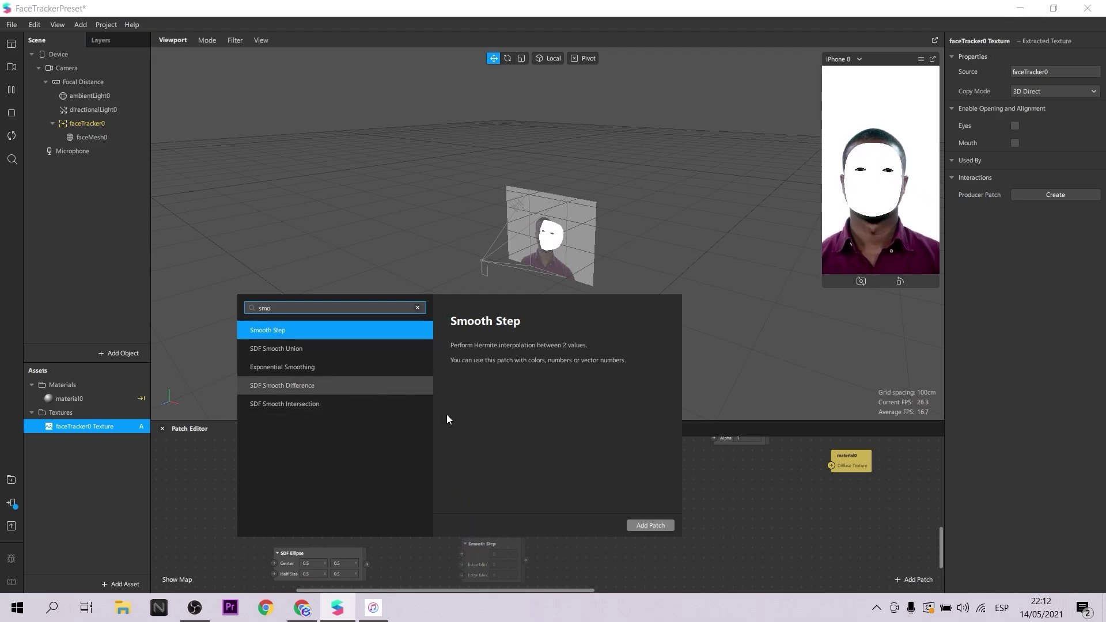
click(642, 525)
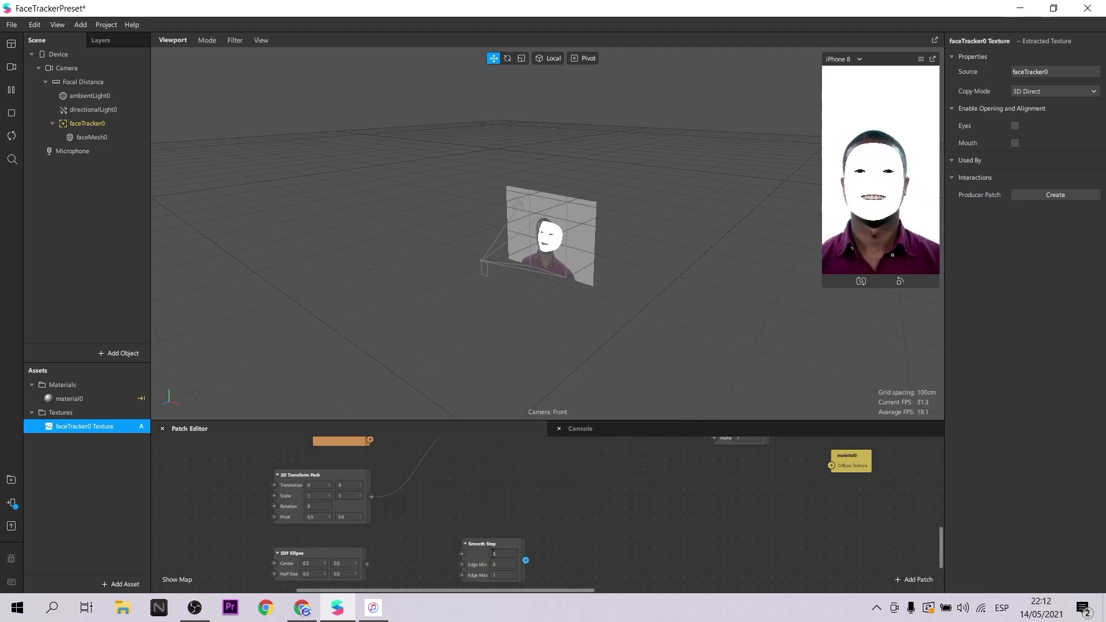
drag(495, 543, 496, 533)
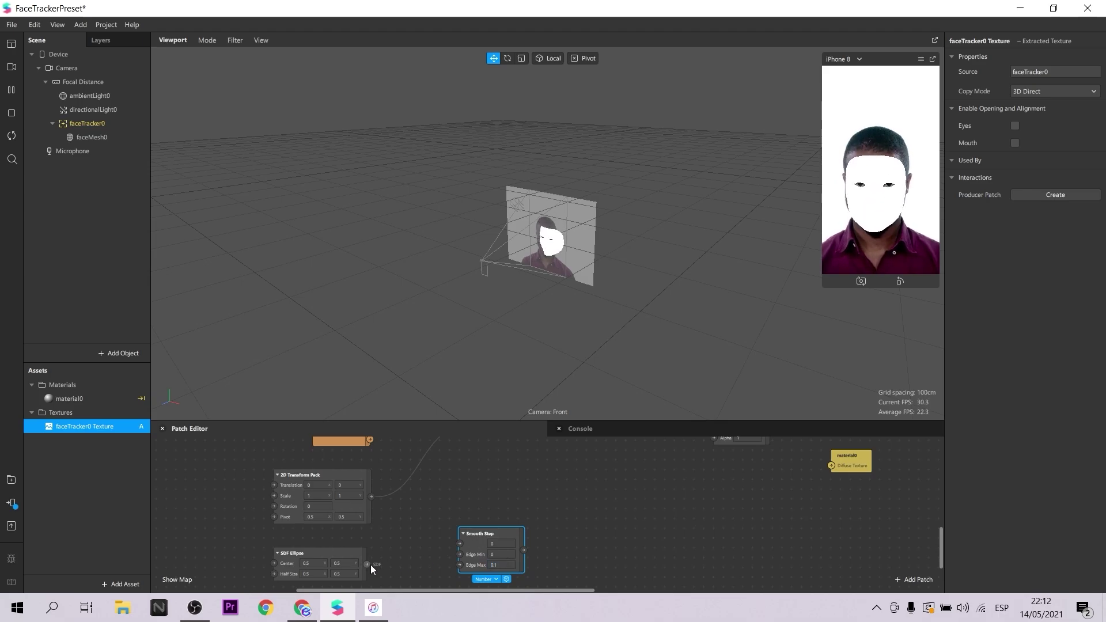
drag(369, 564, 461, 542)
- Add a second Mix patch below the first one and position it just before the material0 patch
scroll(724, 523, up, 5)
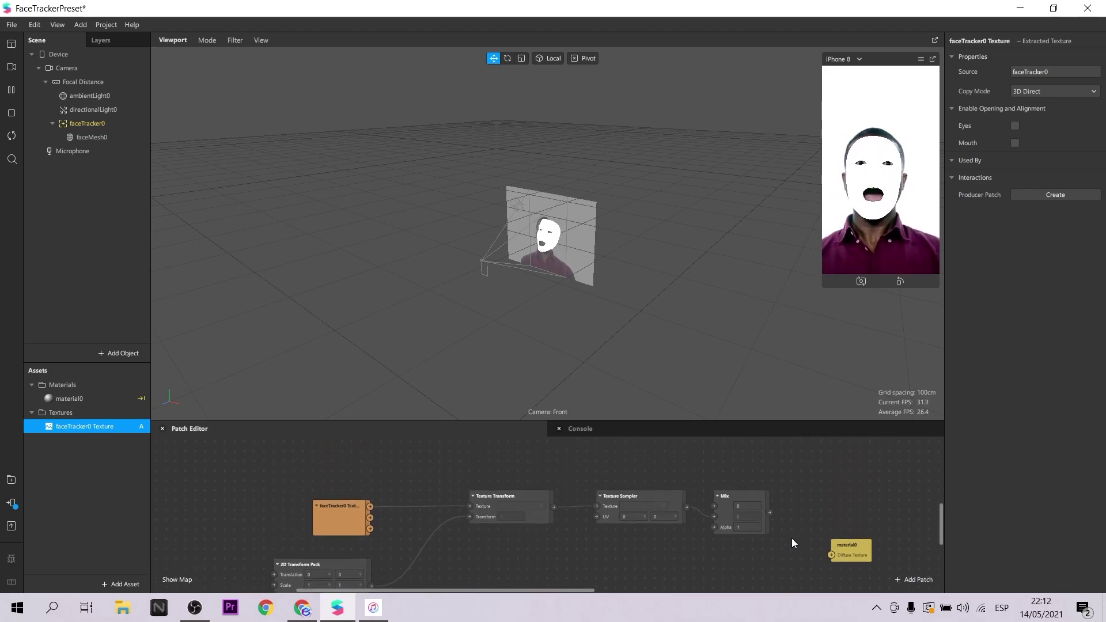
scroll(804, 550, down, 2)
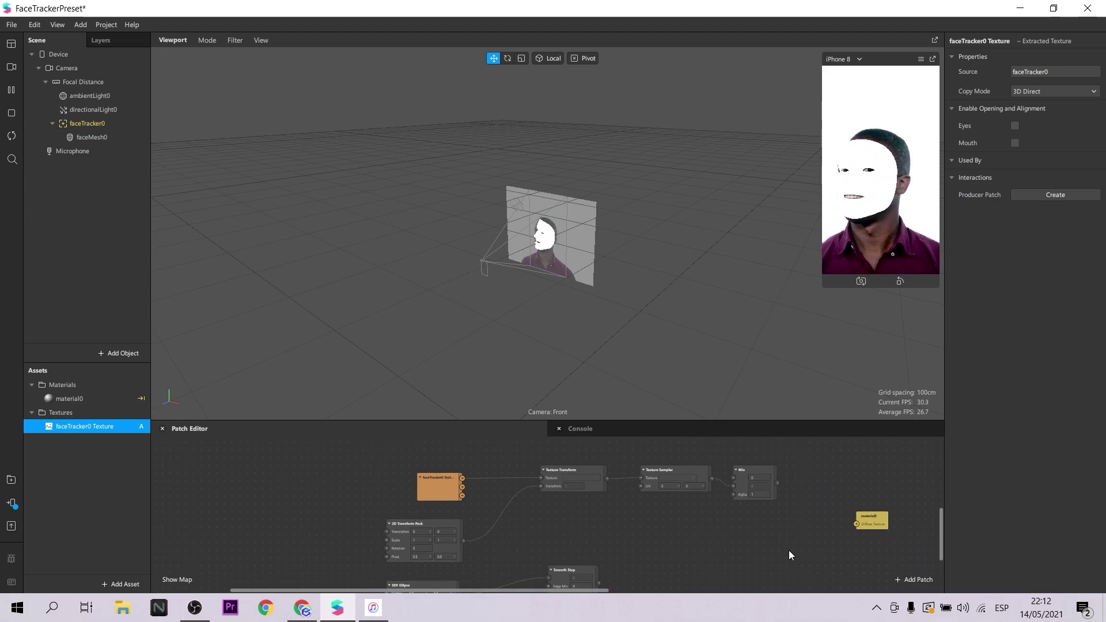
right_click(789, 550)
text(mix)
key(Return)
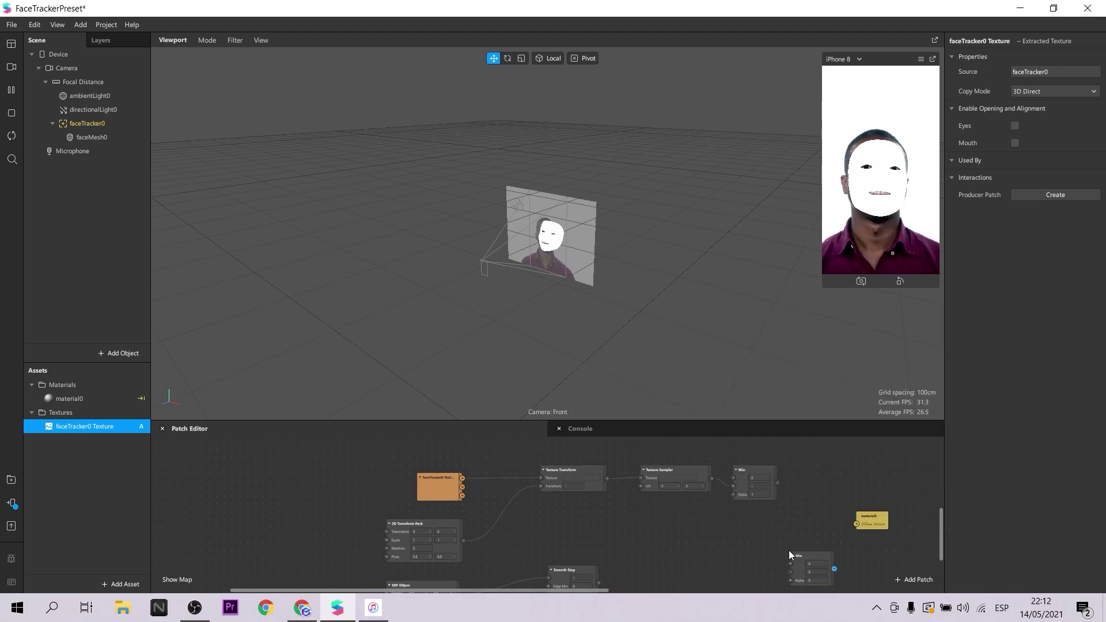
drag(787, 545, 773, 531)
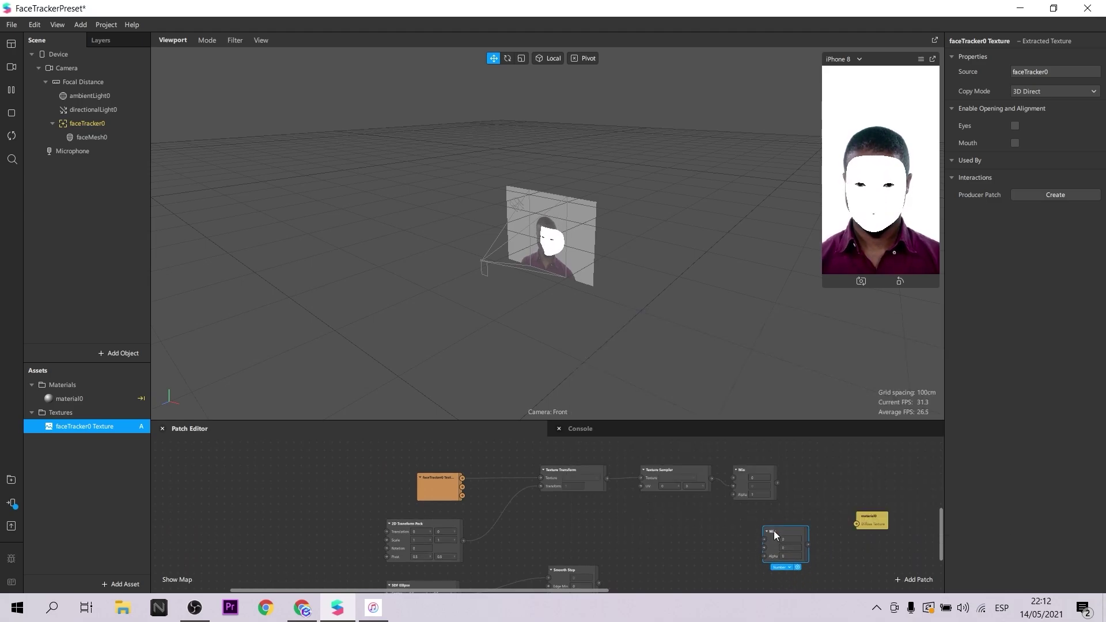
drag(871, 516, 880, 516)
drag(800, 525, 830, 524)
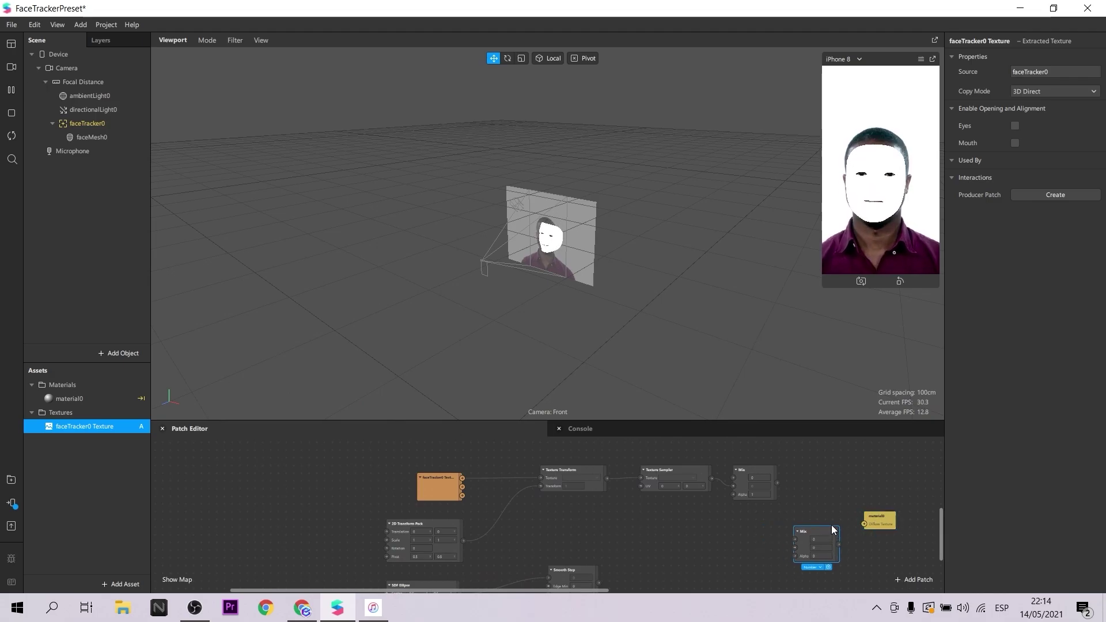
- Connect the first Mix output to the second Mix's first input, and faceTracker0 Texture's second output to its second input
drag(777, 482, 795, 539)
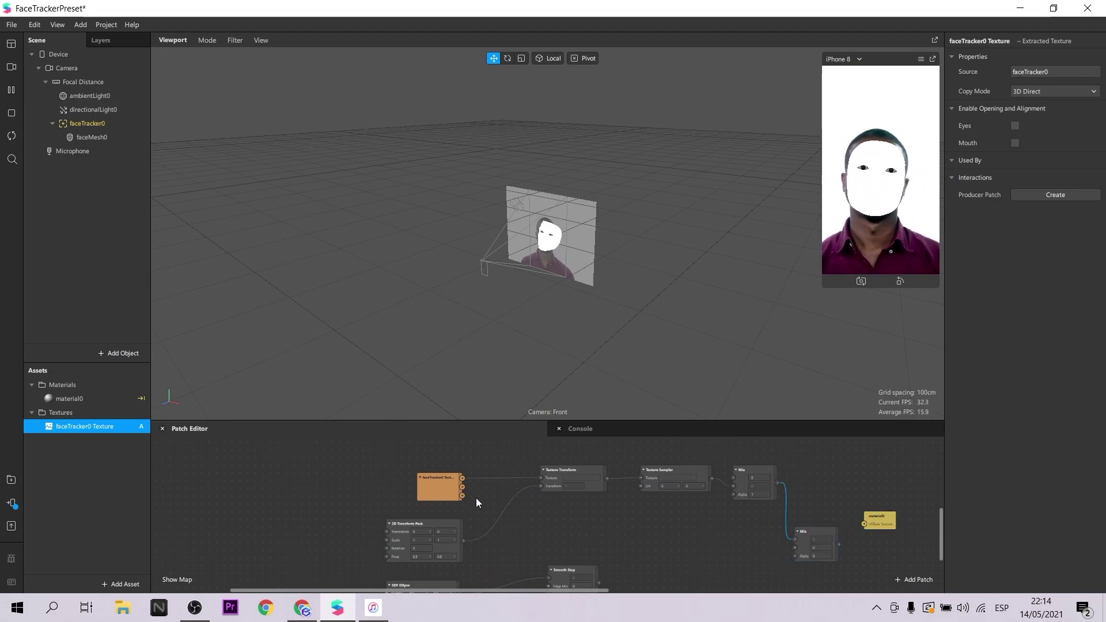
drag(463, 489, 518, 489)
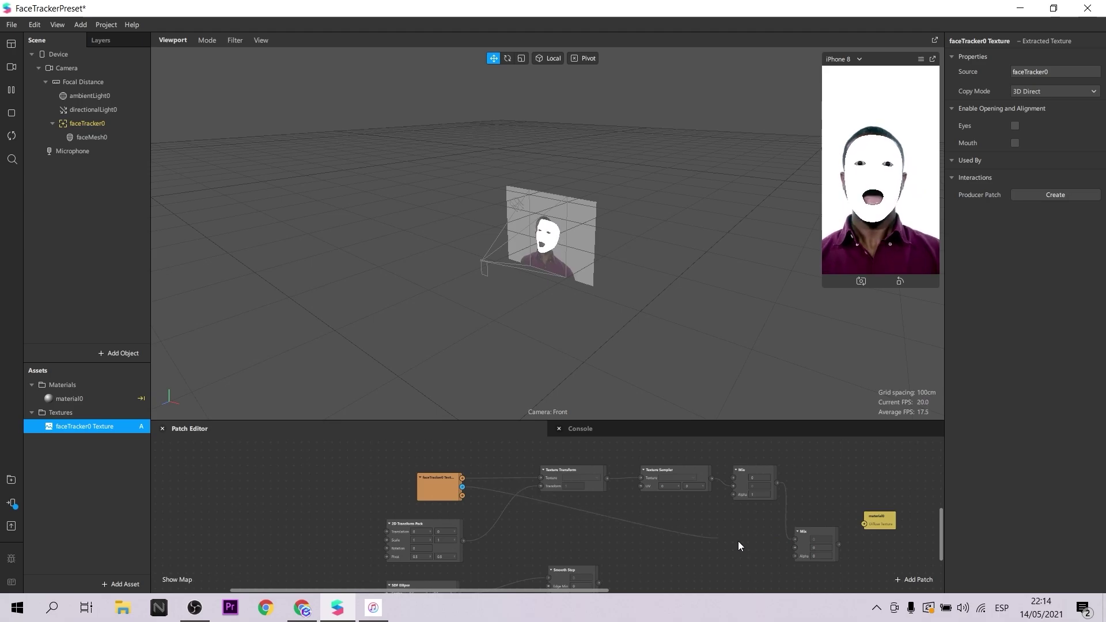
drag(796, 548, 796, 548)
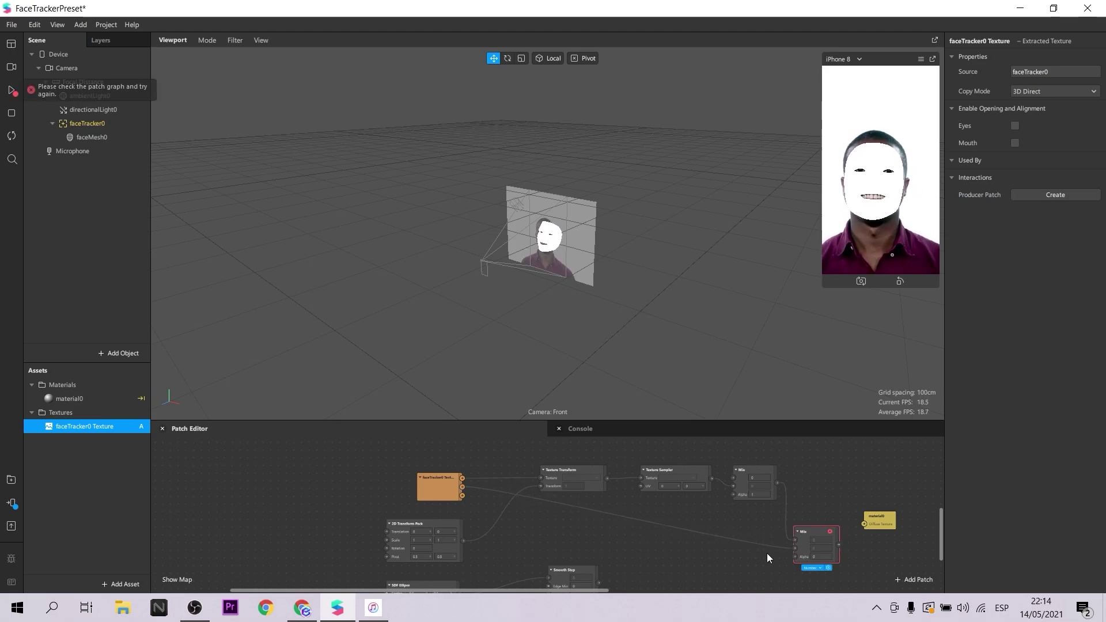
- Connect the Smooth Step output to the second Mix's Alpha, and that Mix's output to material0's Diffuse Texture
scroll(662, 563, down, 1)
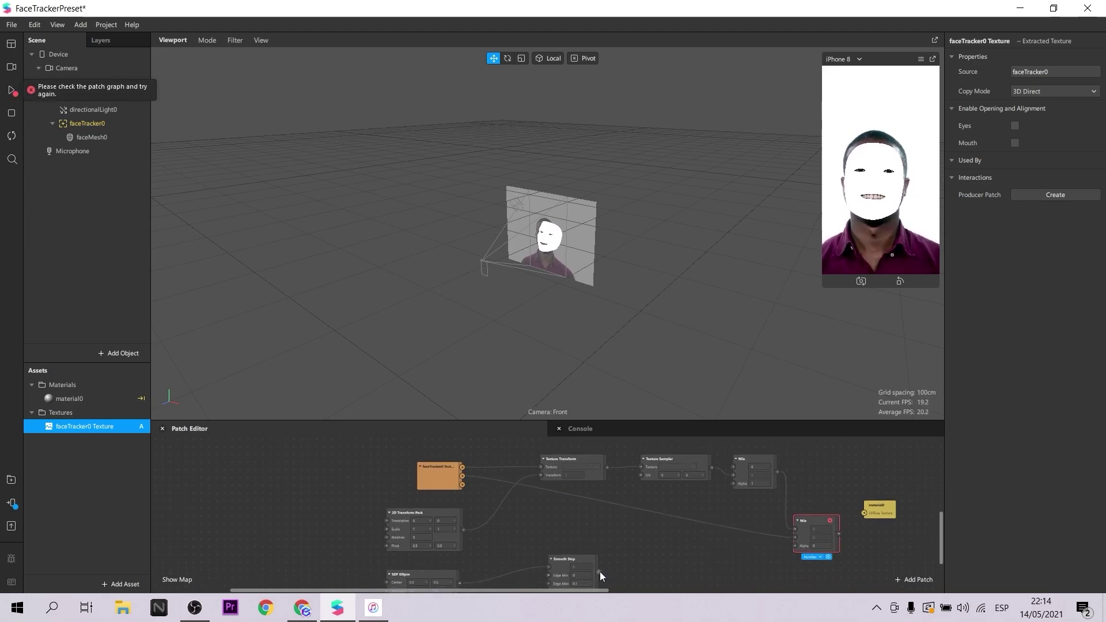
drag(600, 572, 796, 545)
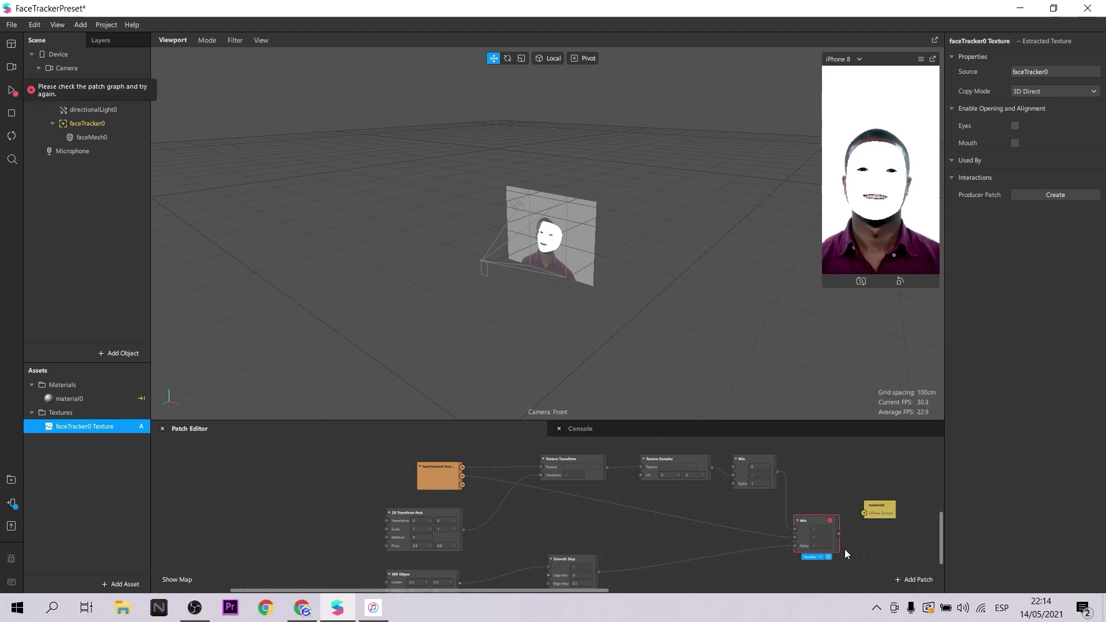
drag(838, 533, 862, 512)
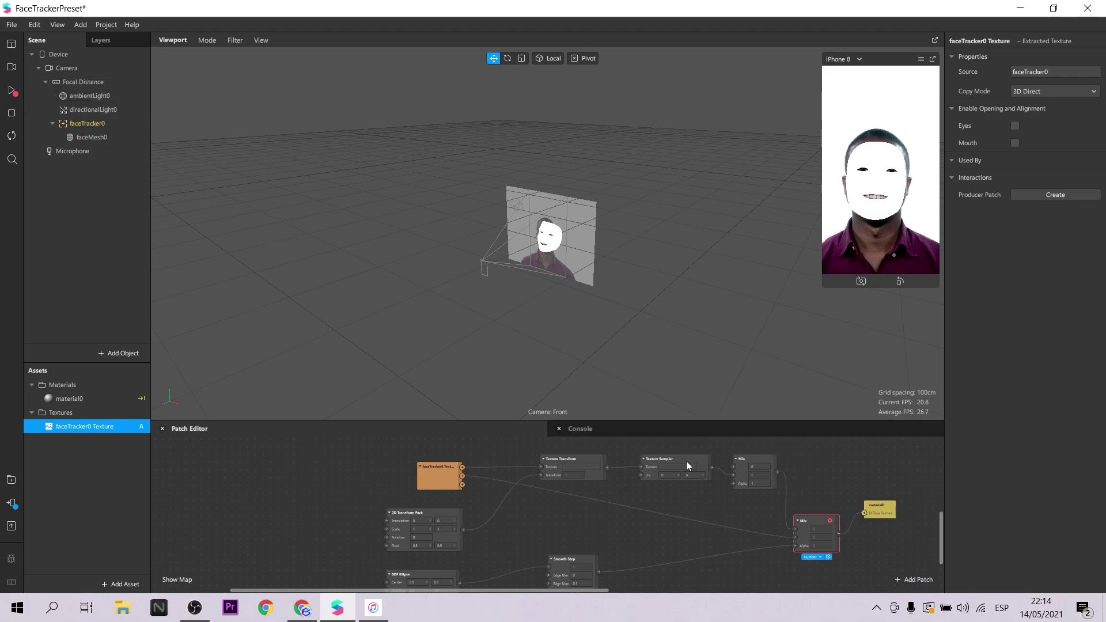
- Set the 2D Transform Pack's Translation to X -8 and Y -4
scroll(686, 460, down, 1)
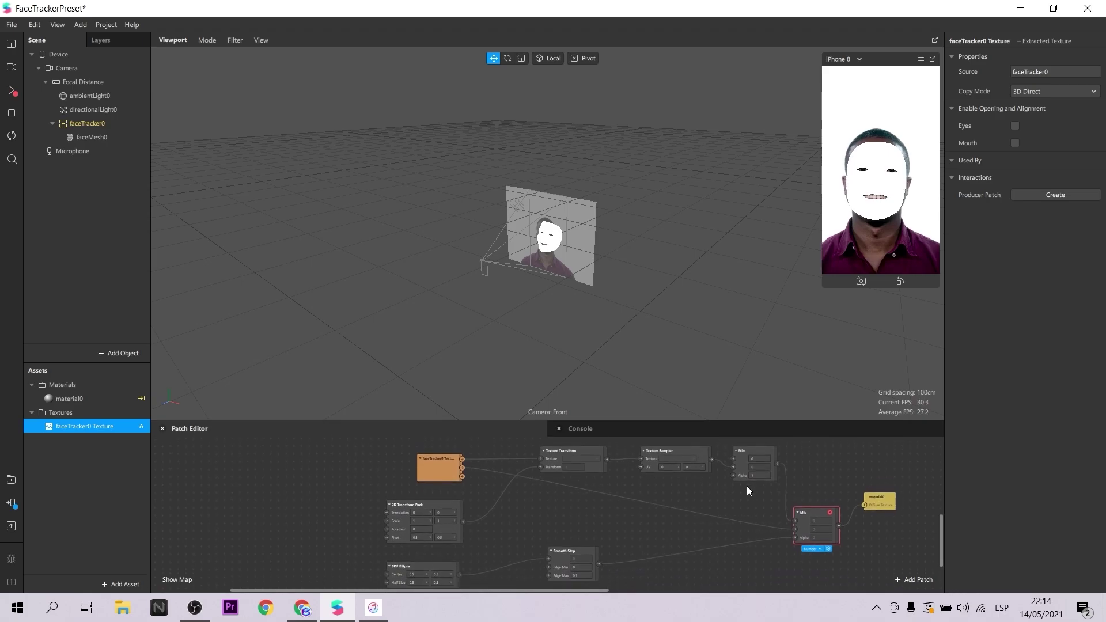
scroll(747, 486, down, 1)
scroll(864, 532, up, 3)
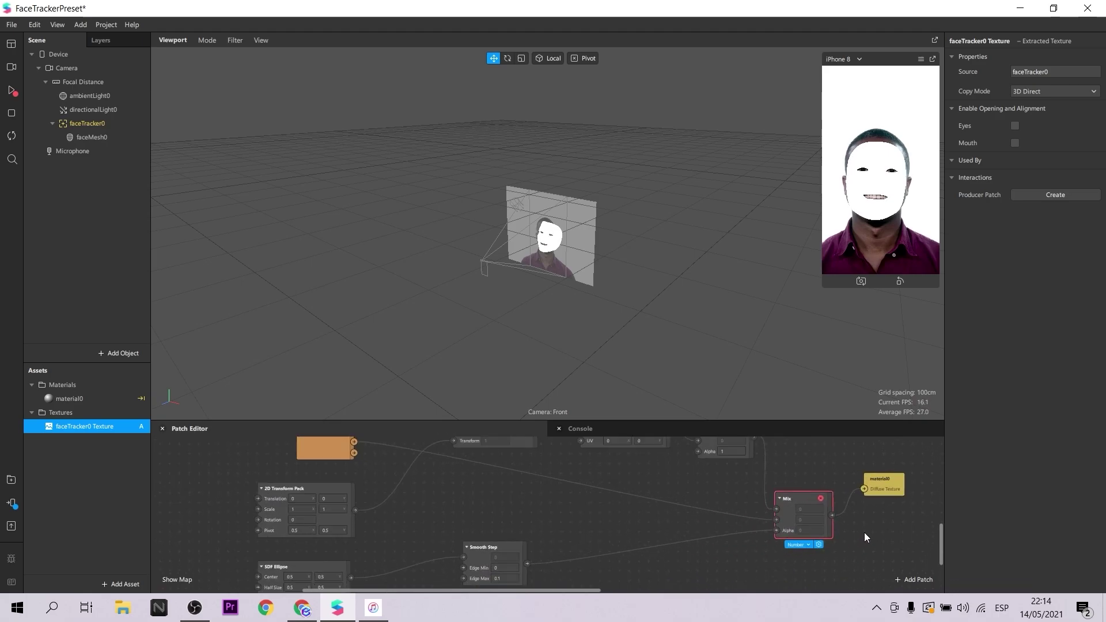
click(185, 491)
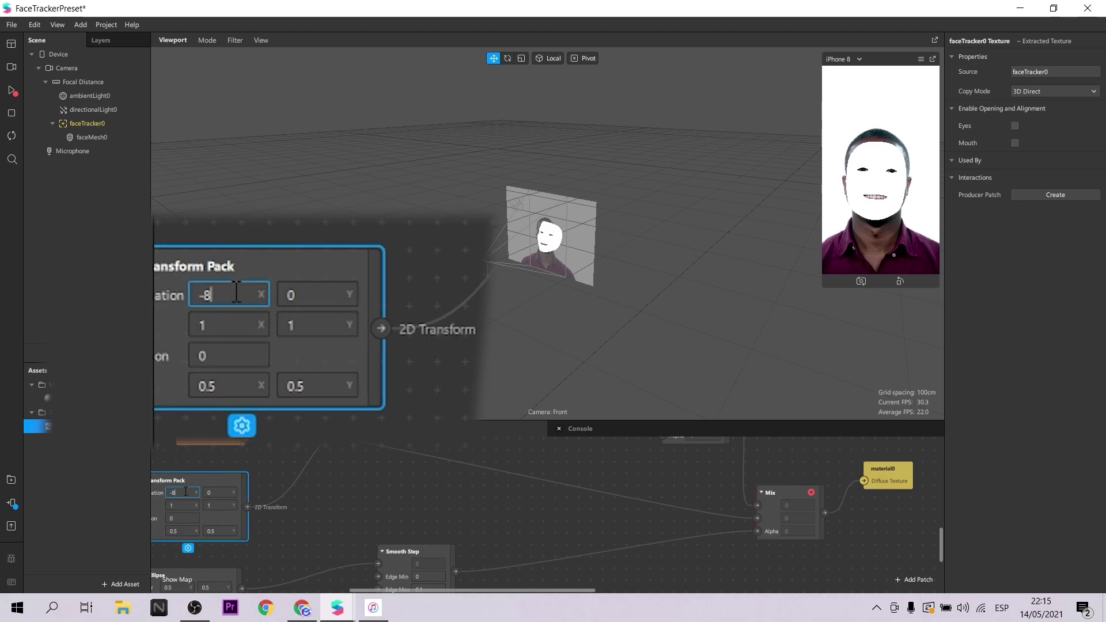
text(-8)
click(221, 492)
text(-4)
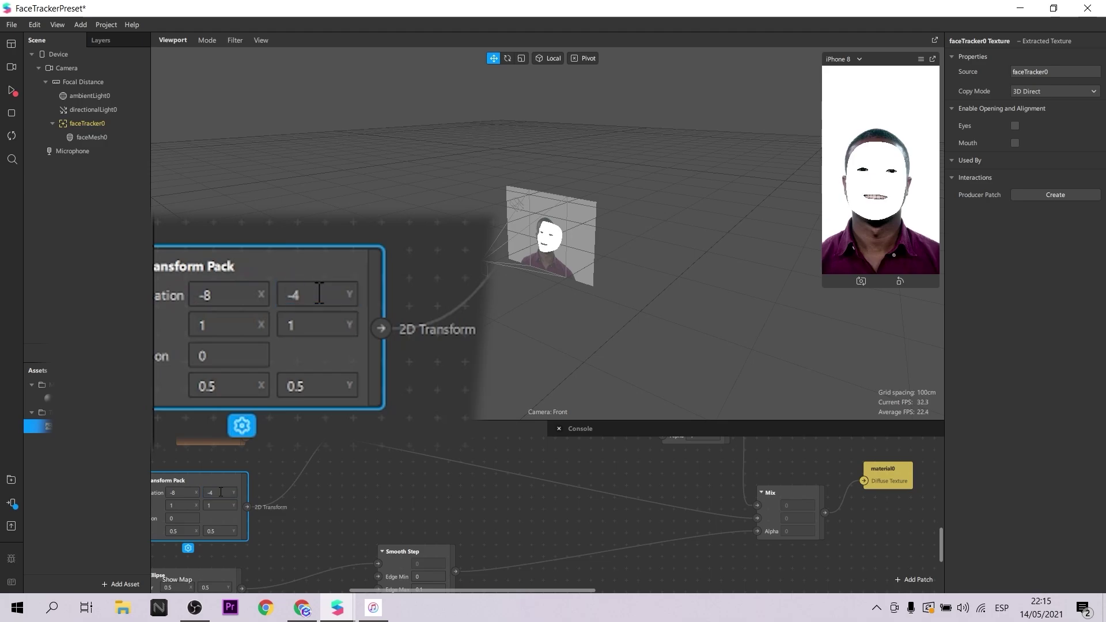
- Set the 2D Transform Pack's Scale to X 18 and Y 20
click(185, 505)
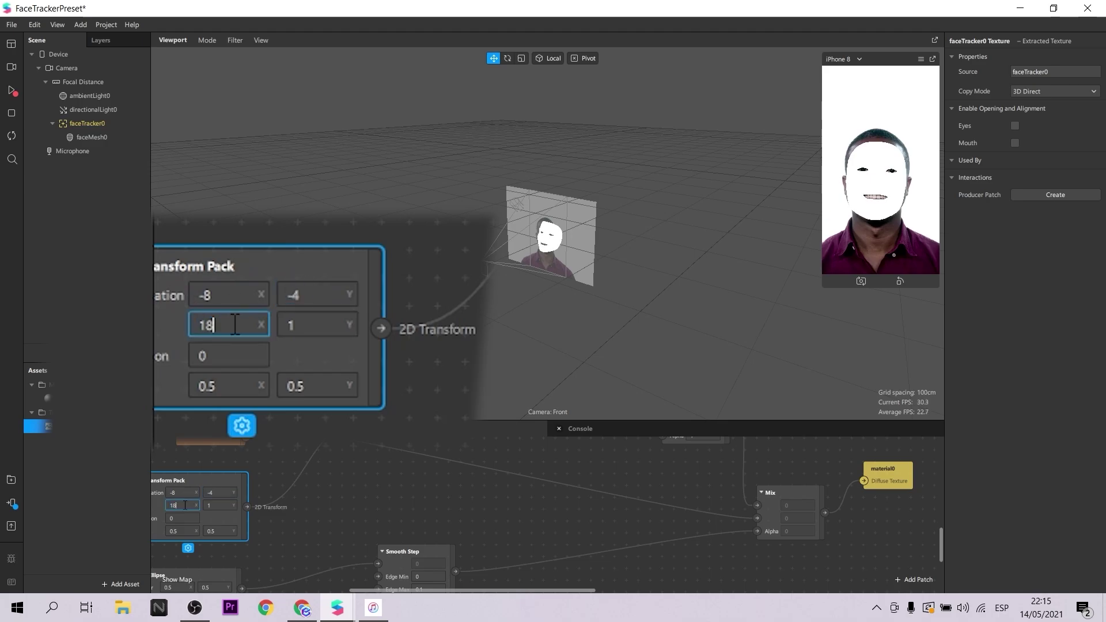
click(219, 505)
text(20)
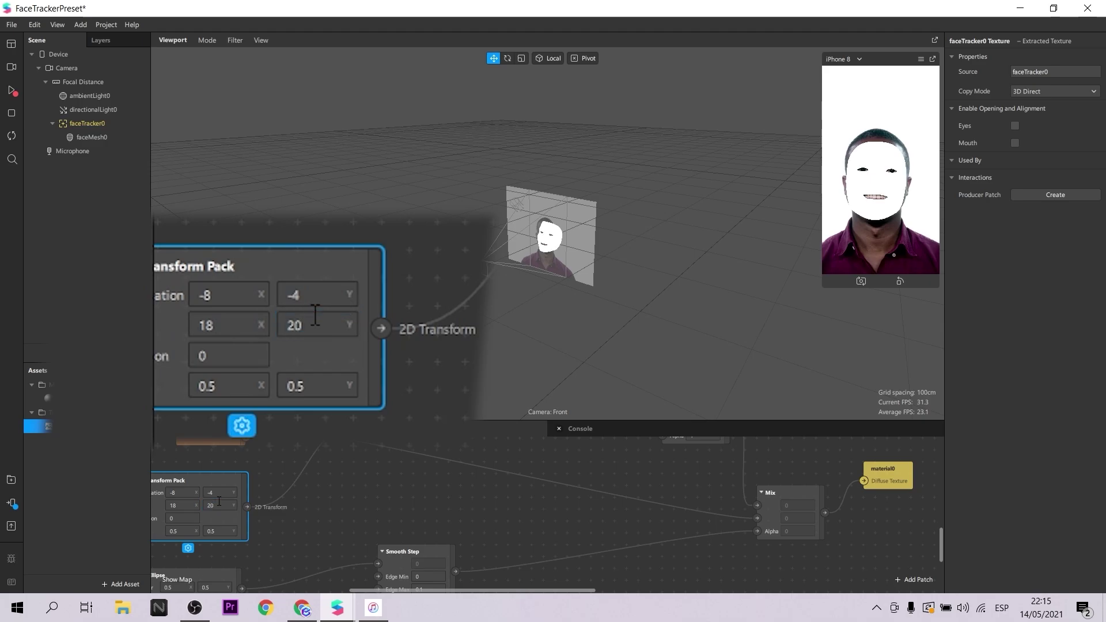
key(Return)
click(10, 112)
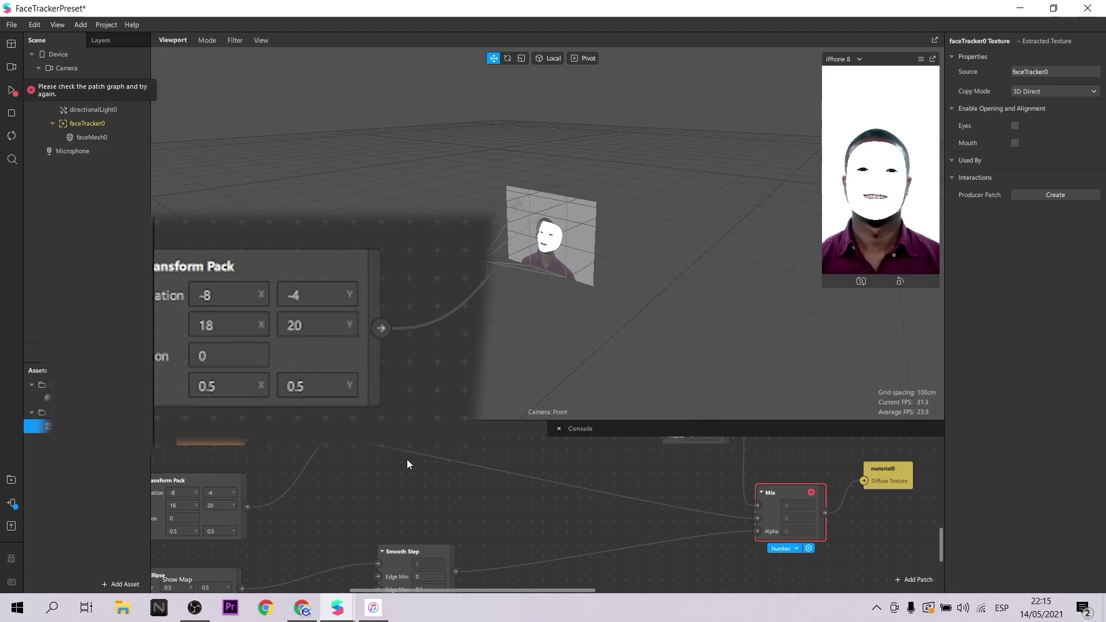
- Set the 2D Transform Pack's Pivot to X 0 and Y 0
scroll(532, 520, down, 3)
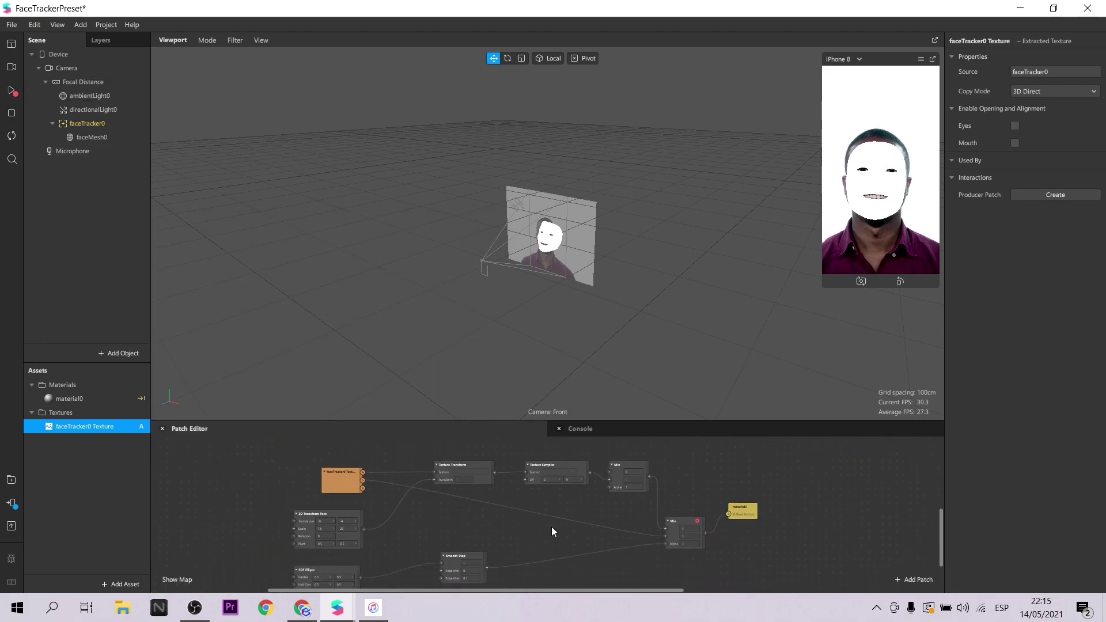
scroll(389, 538, up, 3)
click(248, 528)
text(0)
key(Tab)
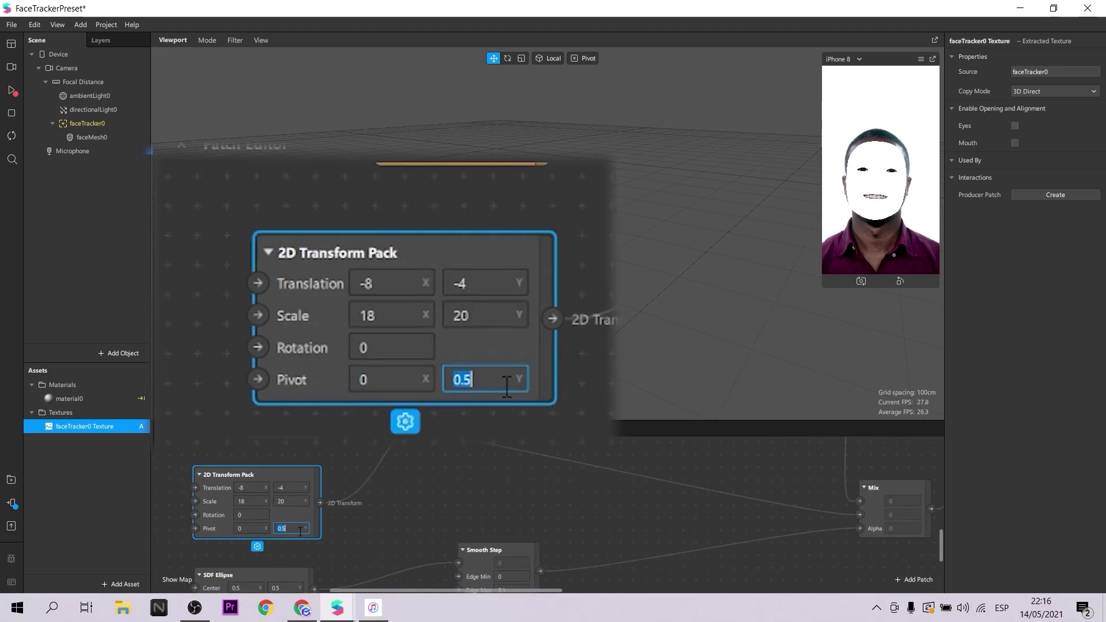
text(0)
click(495, 499)
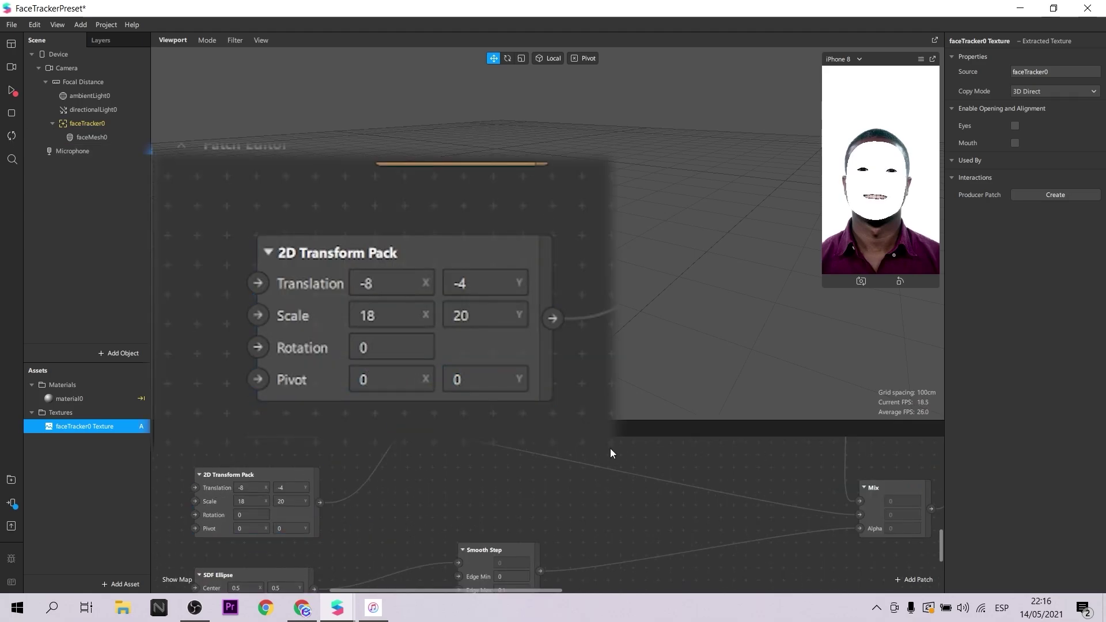
- Replace the second Mix patch, the one feeding material0, with a newly added Mix patch in the same spot
scroll(579, 500, down, 2)
scroll(582, 501, down, 3)
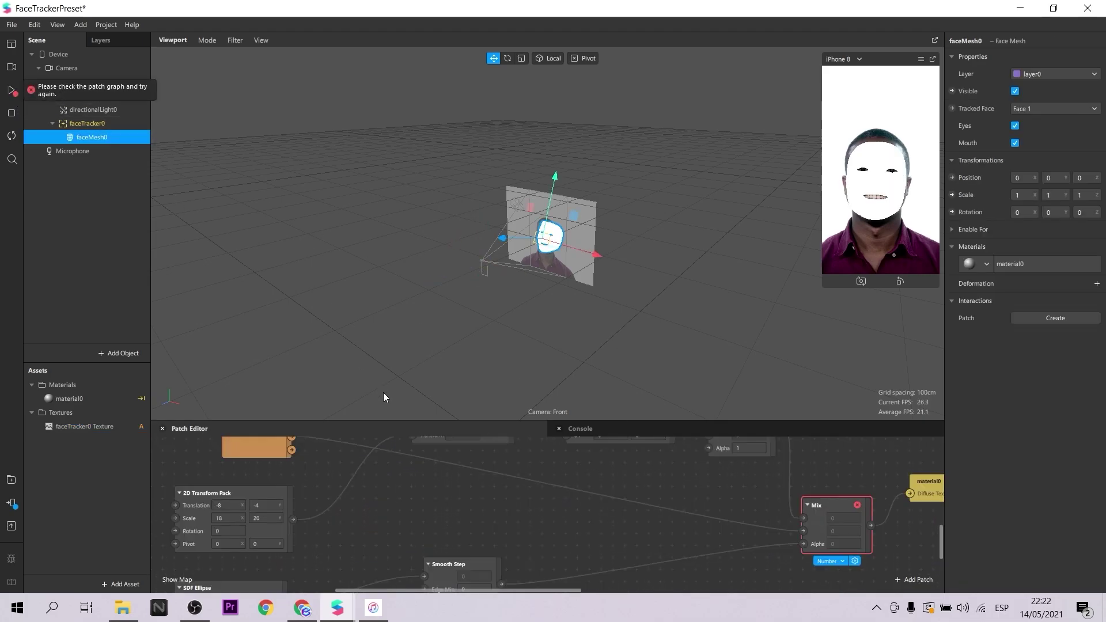
scroll(754, 514, down, 1)
scroll(853, 526, down, 2)
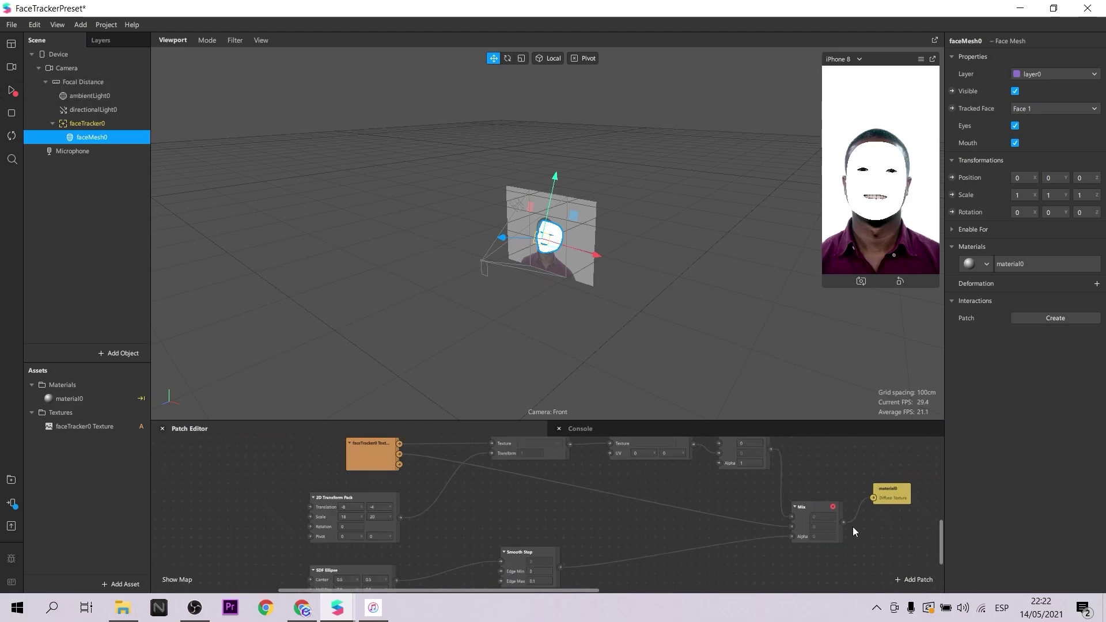
scroll(876, 522, up, 1)
click(802, 509)
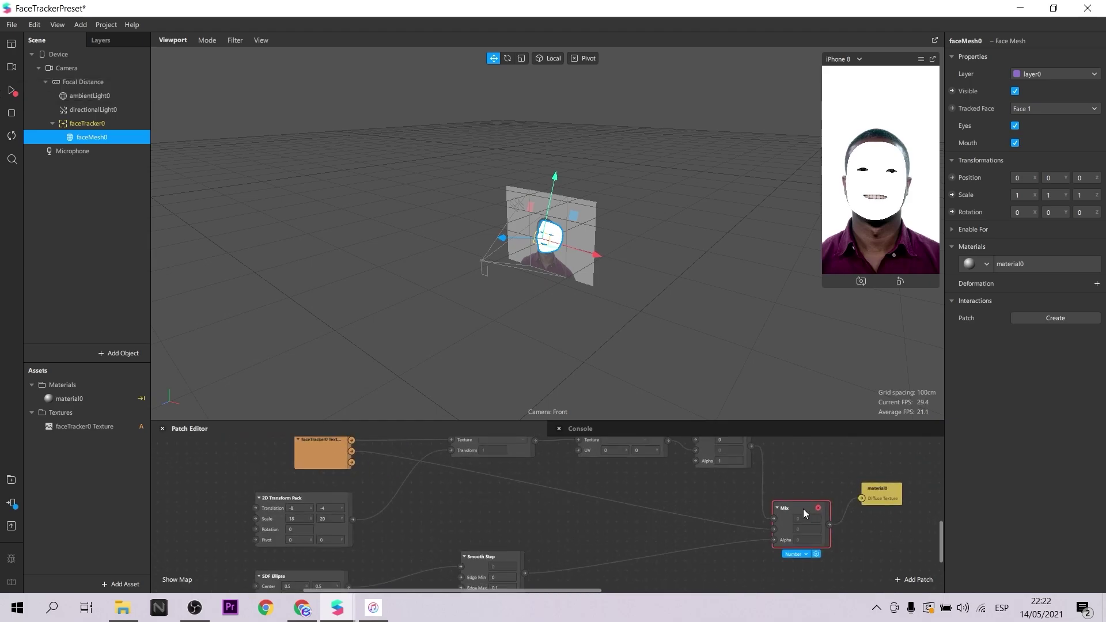
key(Delete)
double_click(802, 509)
text(mix)
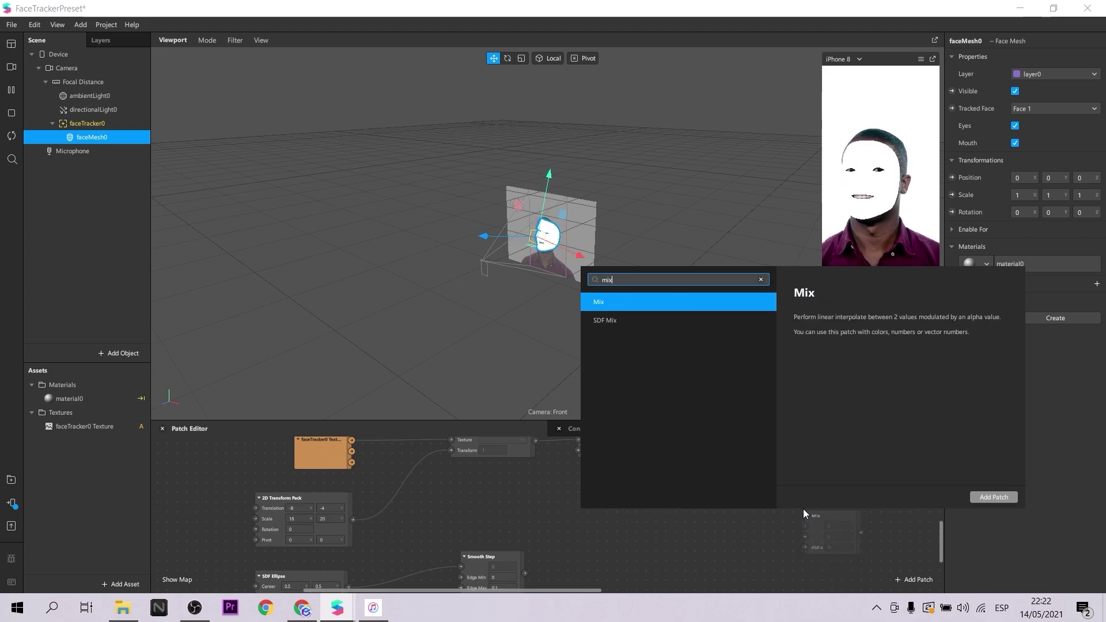
key(Return)
click(827, 518)
drag(827, 518, 805, 520)
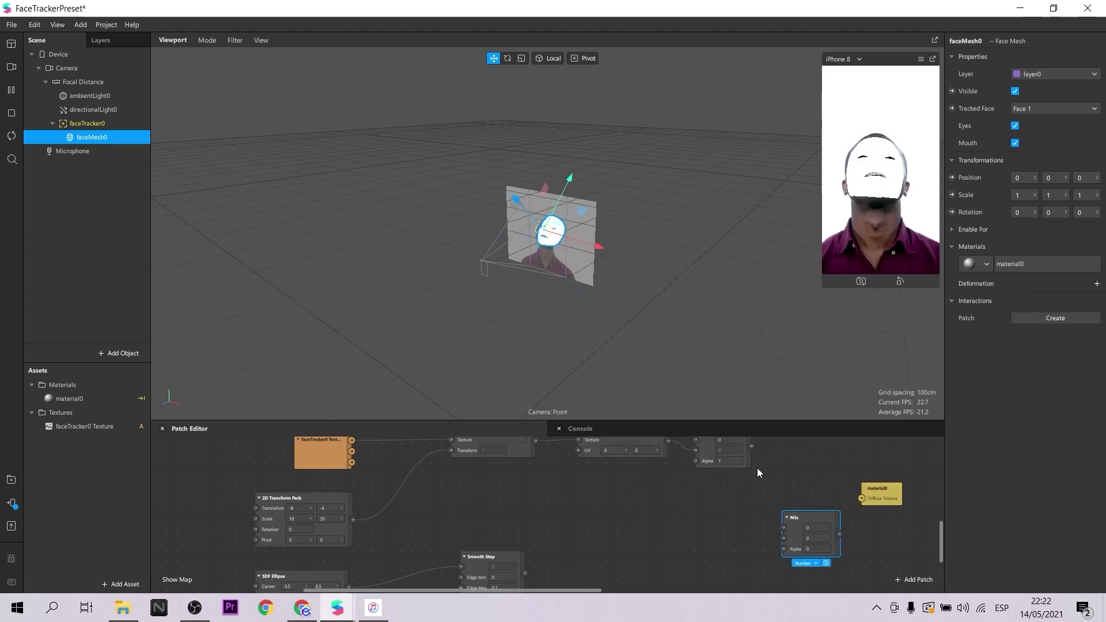
- Wire the first Mix output, faceTracker0 Texture's first output and the Smooth Step output into the new Mix's first, second and Alpha inputs
drag(751, 446, 783, 527)
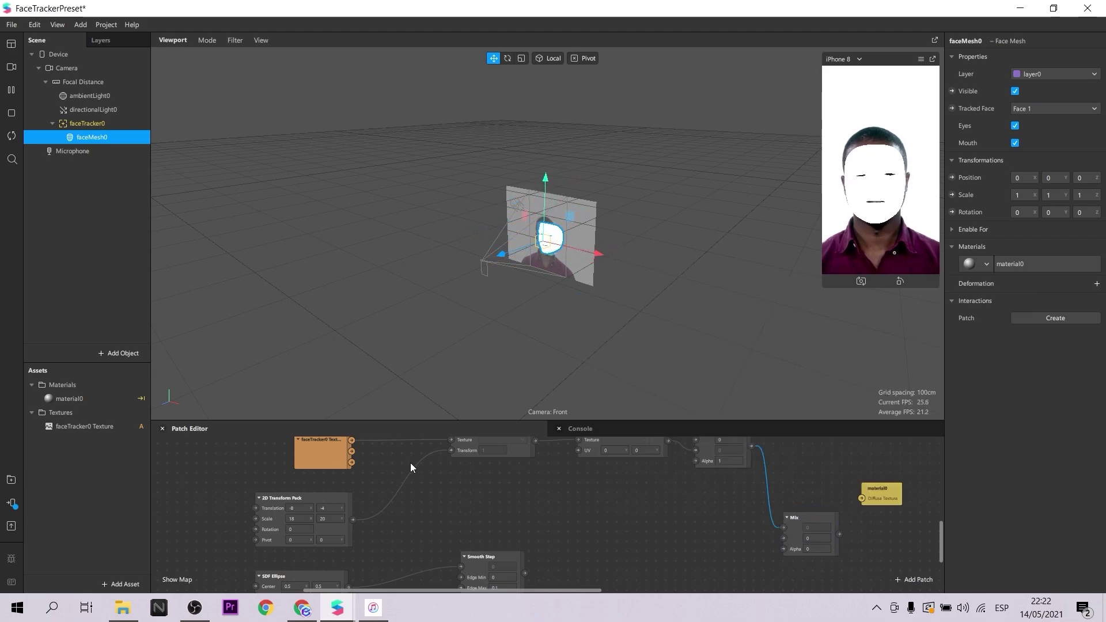
drag(354, 440, 782, 540)
scroll(662, 538, down, 2)
drag(524, 531, 784, 508)
scroll(913, 512, up, 2)
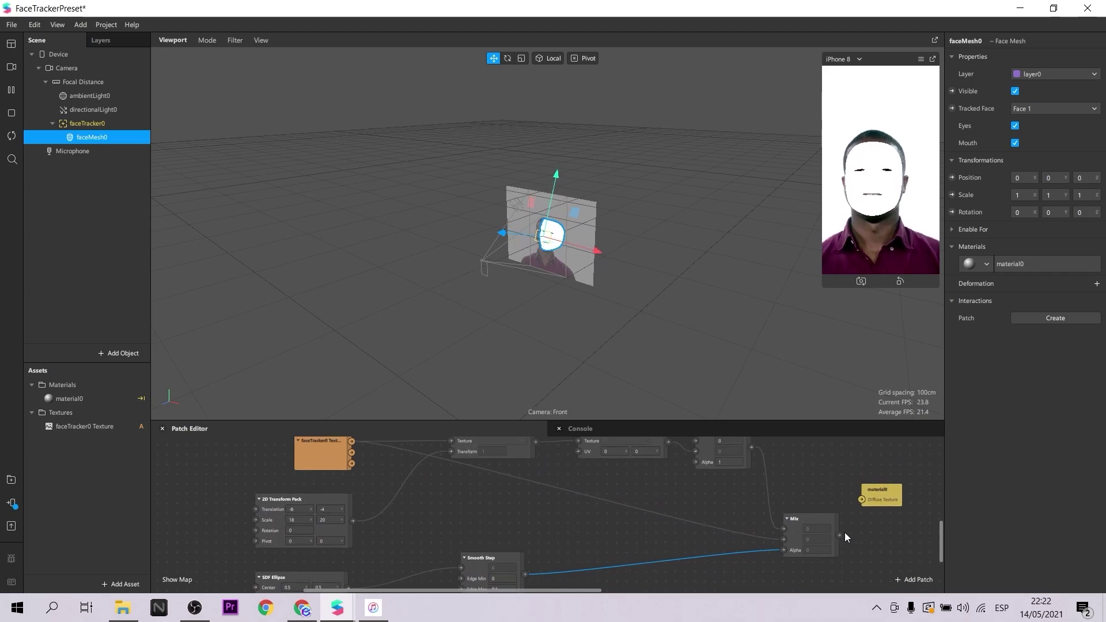
- Connect the new Mix's output to material0's Diffuse Texture
drag(838, 535, 862, 500)
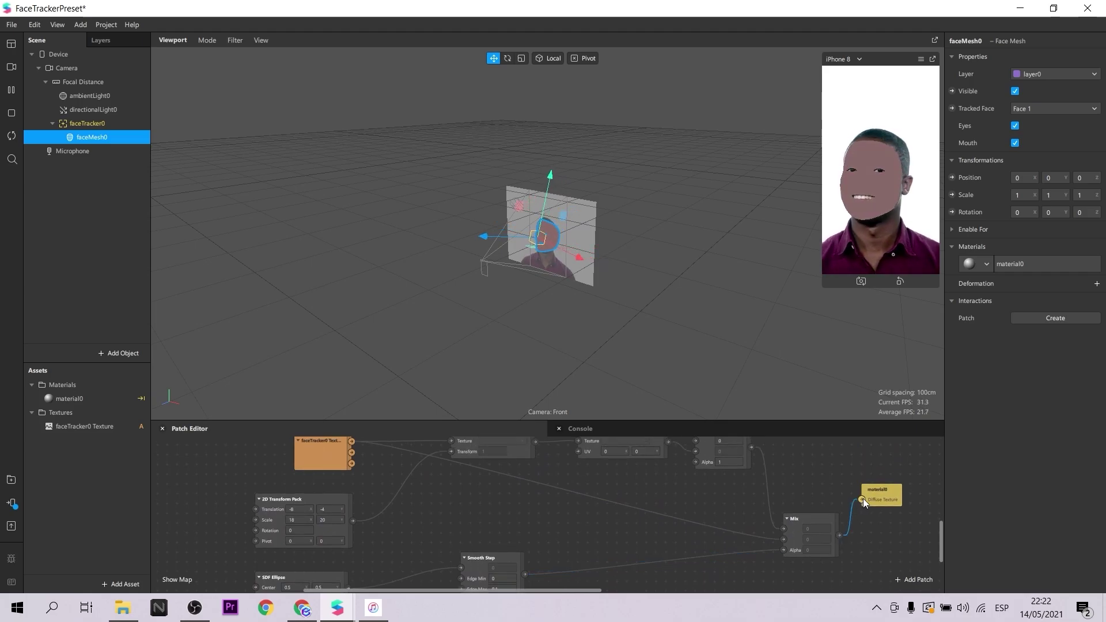
scroll(848, 510, up, 1)
ctrl+scroll(701, 502, down, 3)
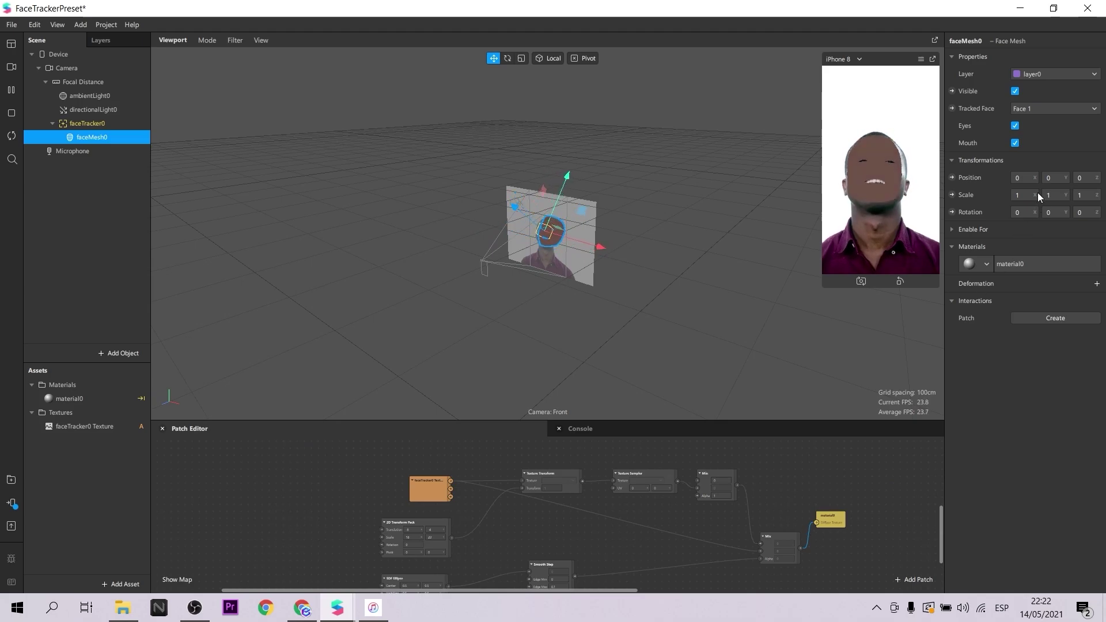
- Disable Mouth and Eyes on faceMesh0, and restart the effect preview
click(1015, 144)
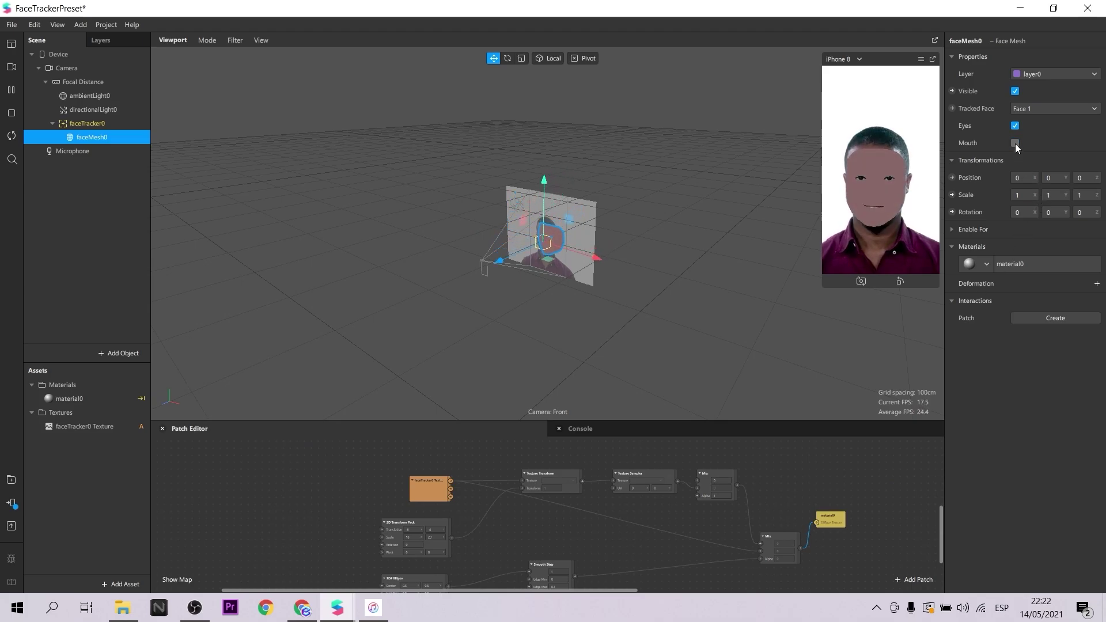
click(1015, 126)
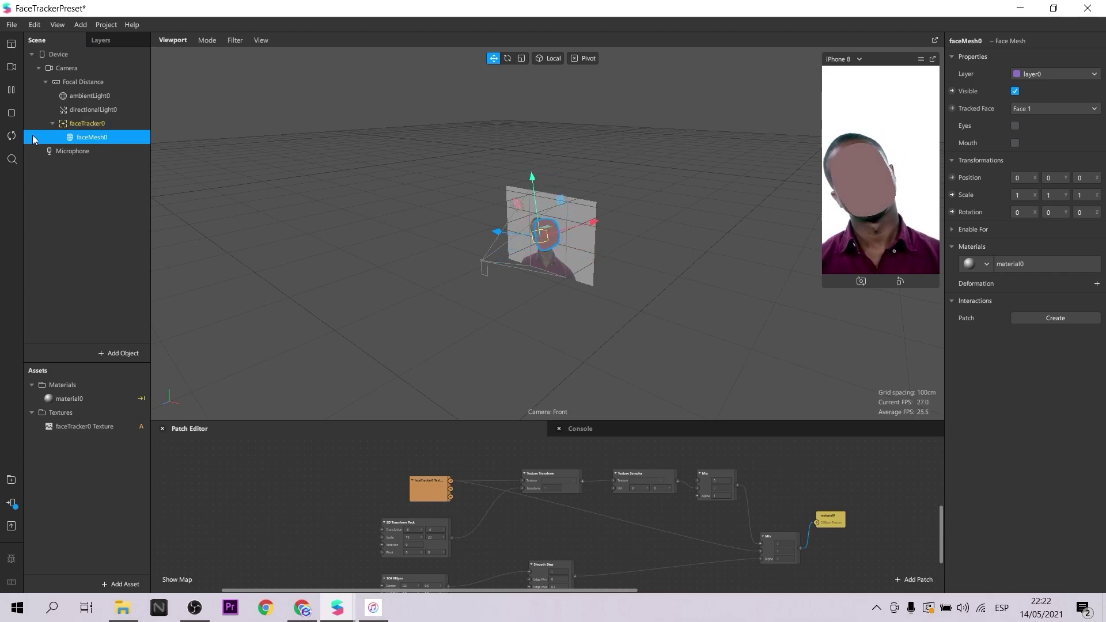
click(12, 136)
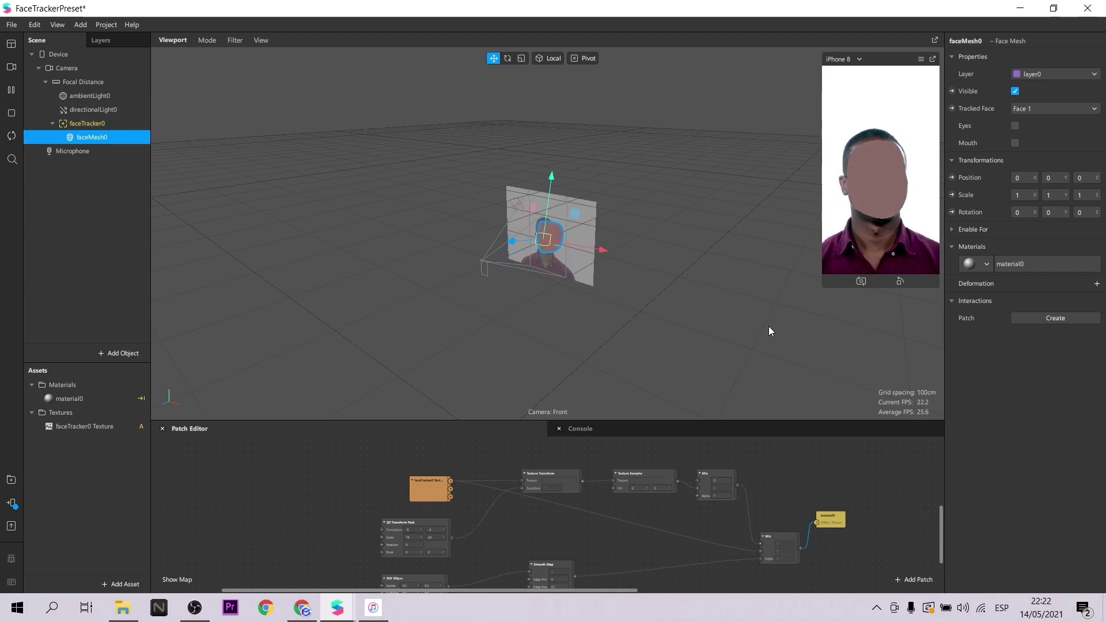
- Try Edge Max values of 0.4 and 2 on the Smooth Step patch
scroll(662, 457, down, 3)
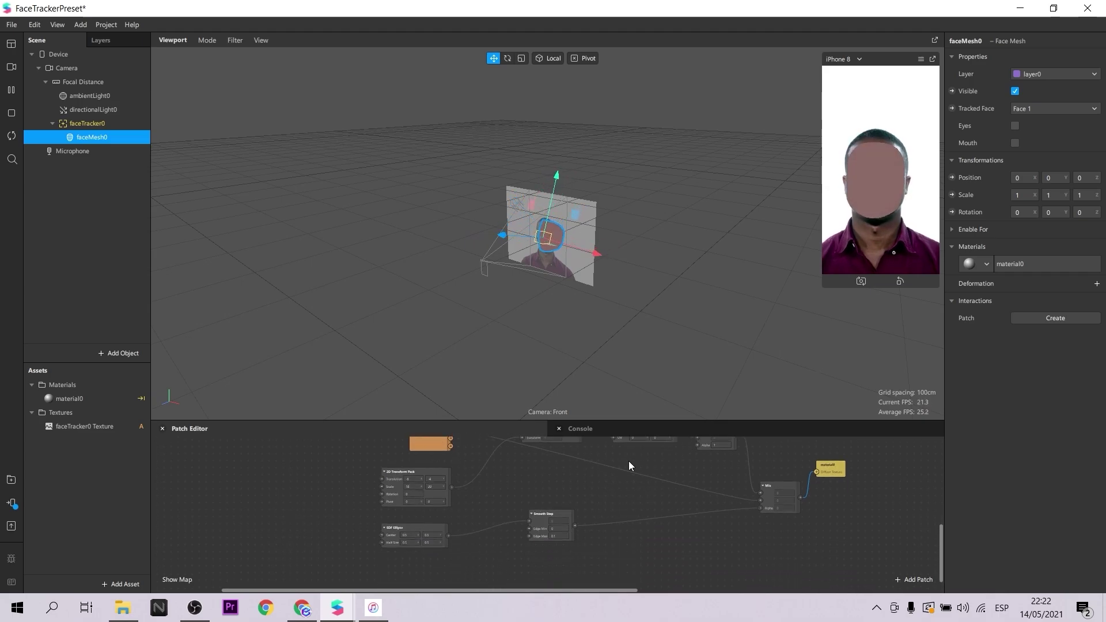
ctrl+scroll(546, 520, up, 3)
click(579, 548)
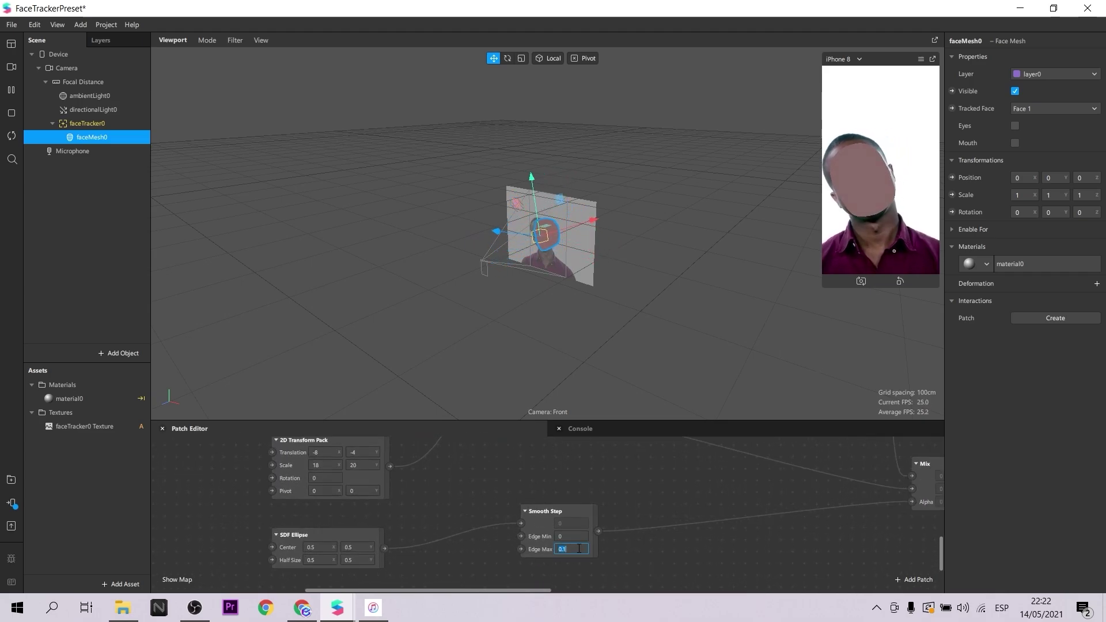
click(579, 549)
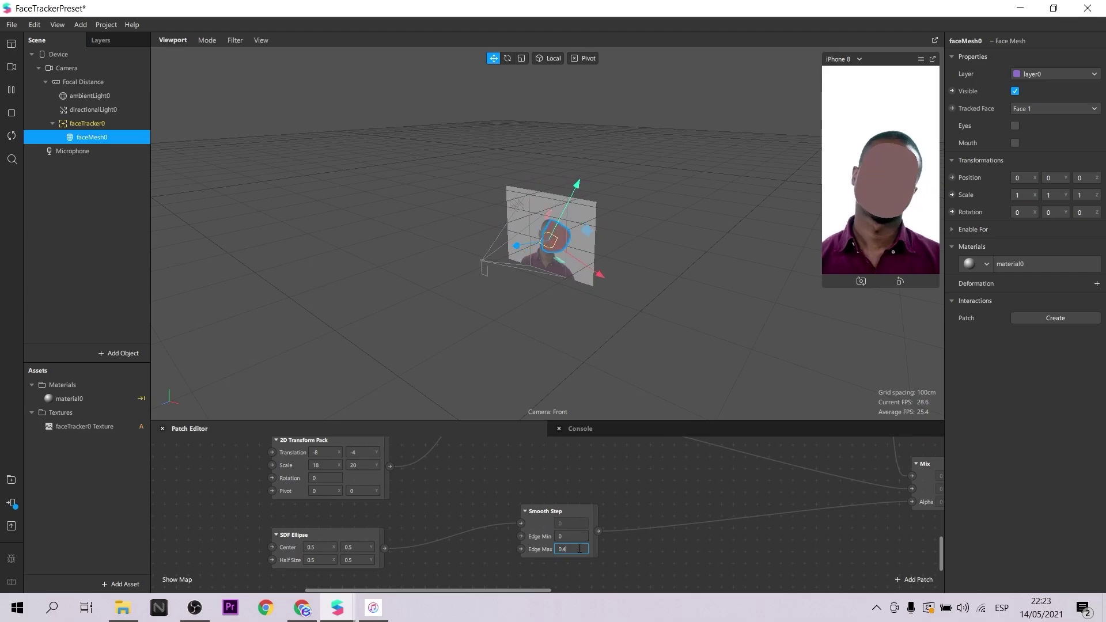
key(BackSpace)
text(4)
key(Return)
click(579, 549)
text(2)
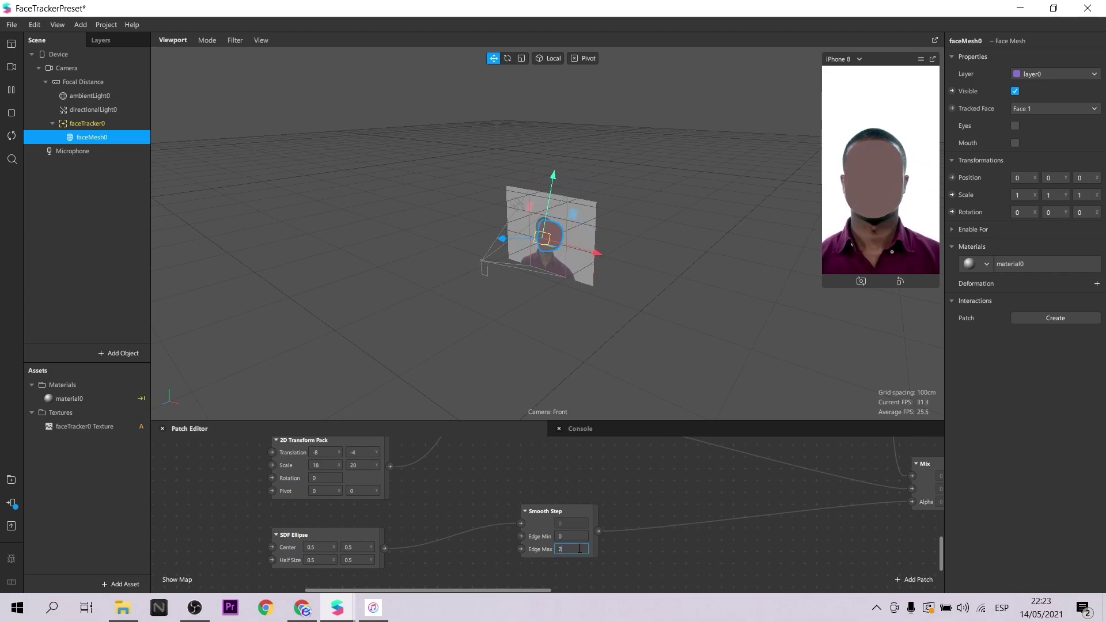
key(Return)
- Try a Smooth Step Edge Max of 0.02, and set it back to 0.1
click(579, 548)
text(0)
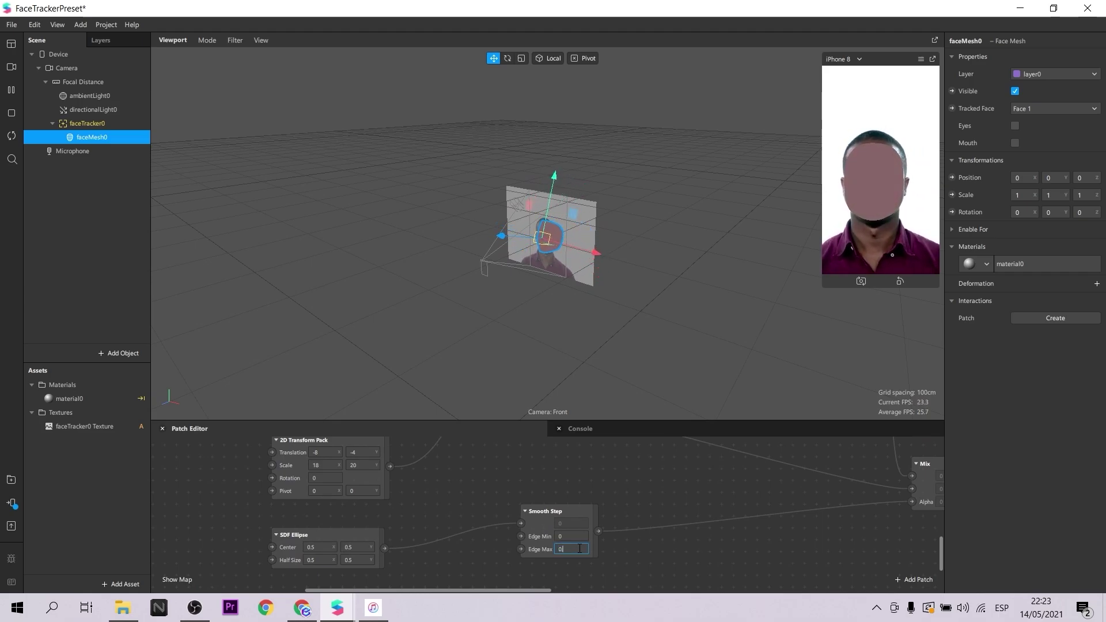
text(.02)
key(Return)
click(579, 549)
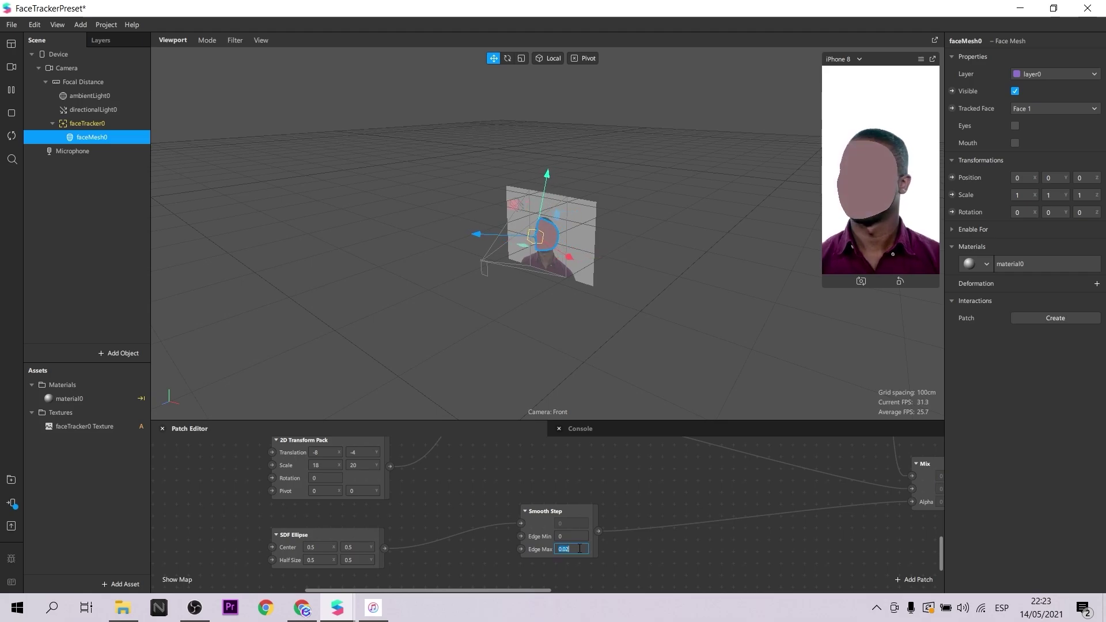
text(0.1)
key(Return)
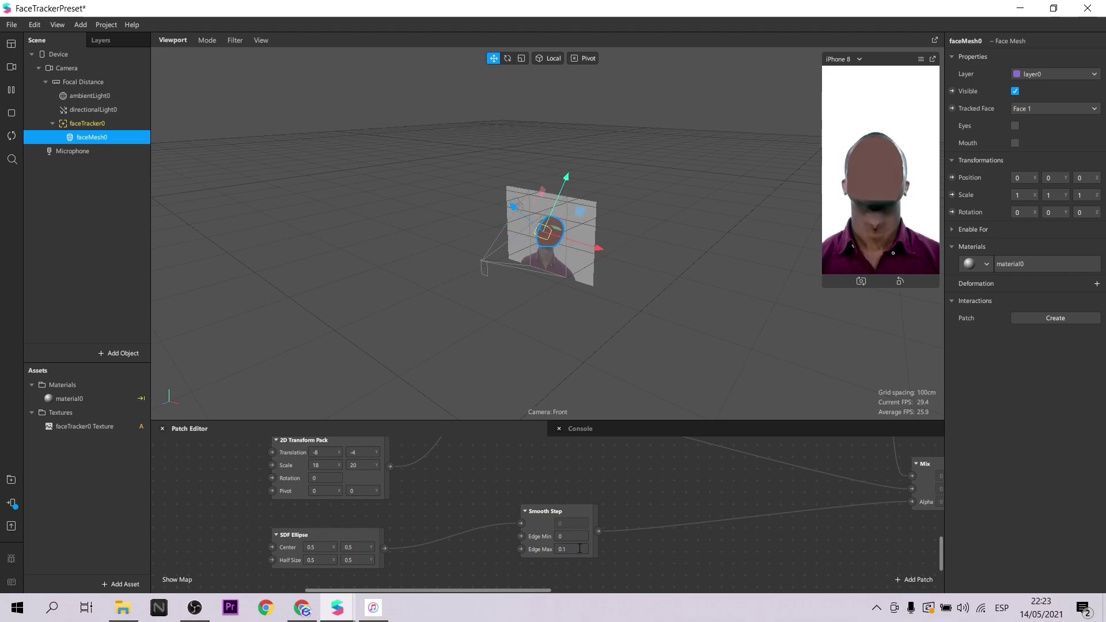
- Set the SDF Ellipse's Half Size Y to 0.25
click(360, 557)
text(0)
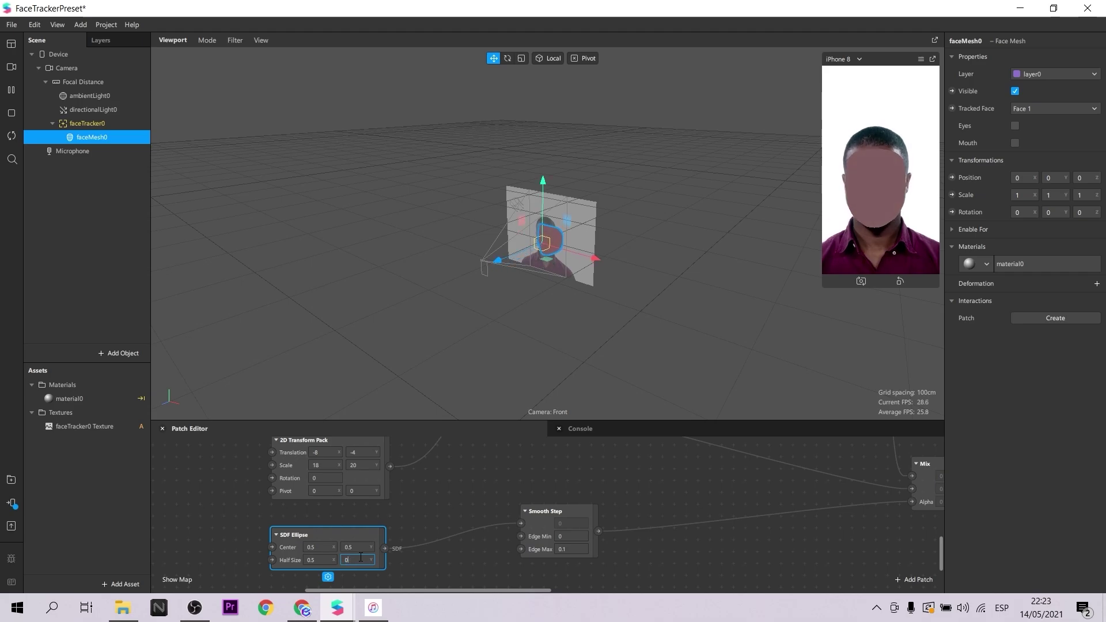
text(.25)
key(Return)
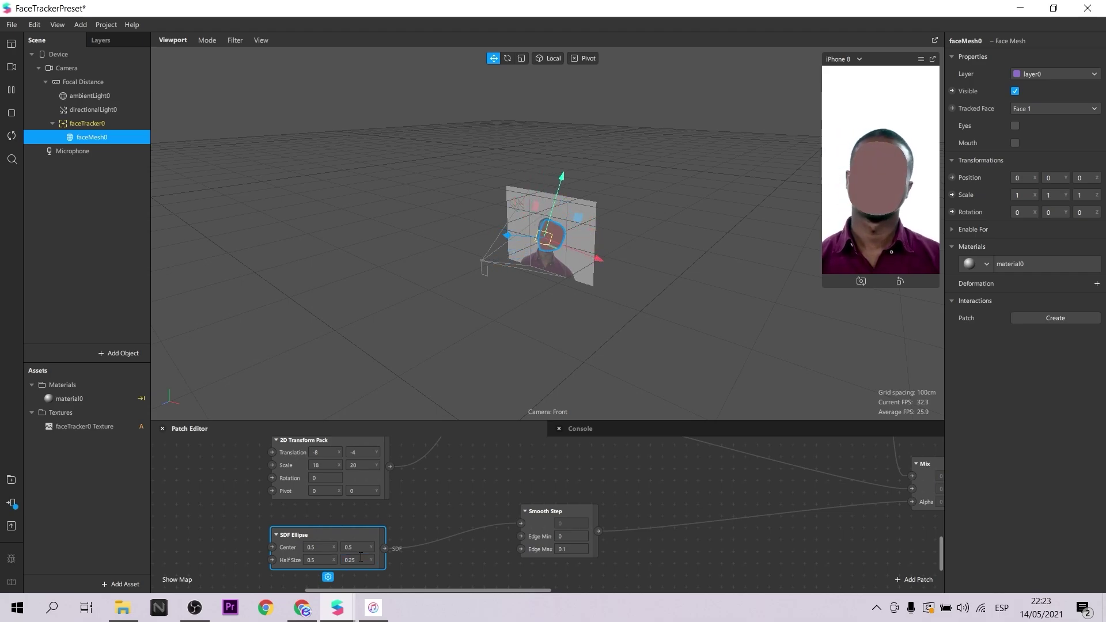
- Try 0.25 as the SDF Ellipse's Half Size X, and set it back to 0.5
click(360, 556)
key(ctrl+c)
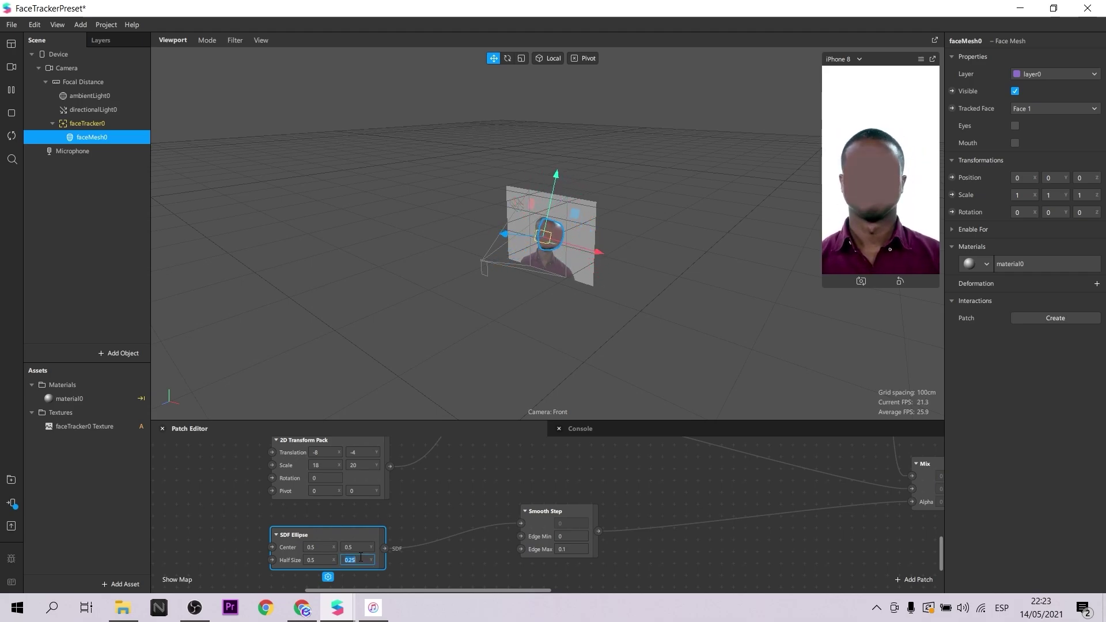
click(321, 557)
key(ctrl+v)
key(Home)
key(Delete)
key(Delete)
key(Delete)
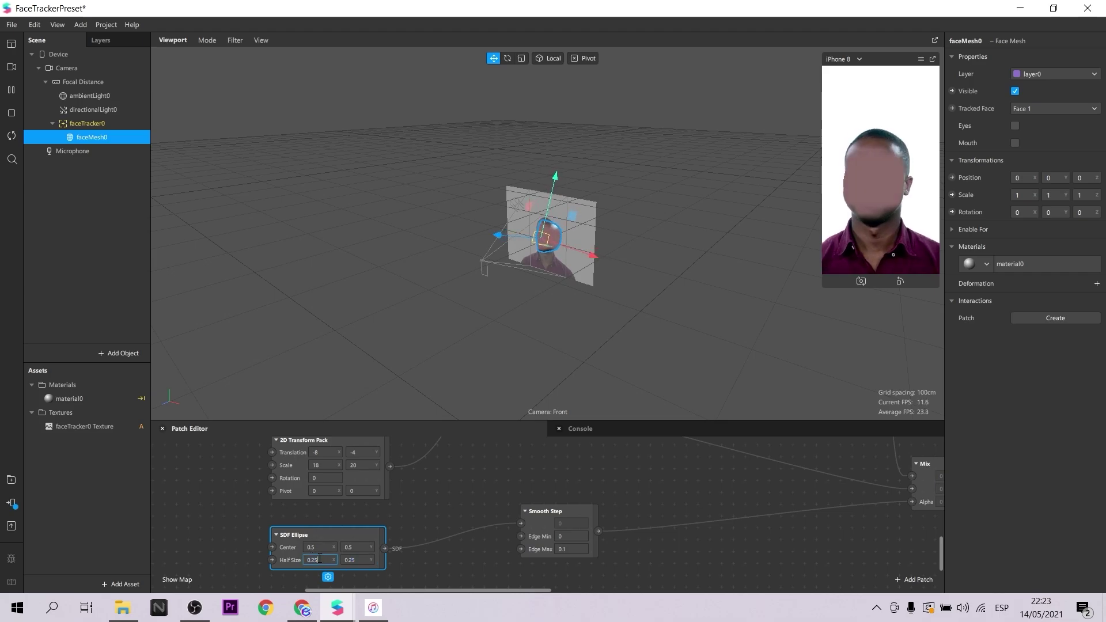
key(Return)
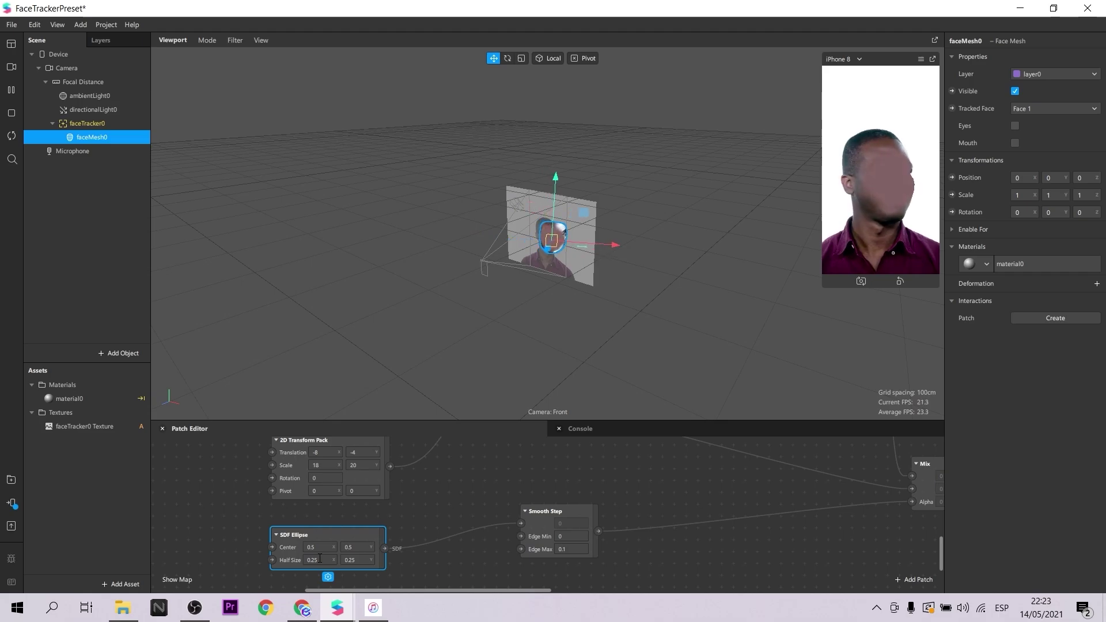
double_click(320, 558)
text(0)
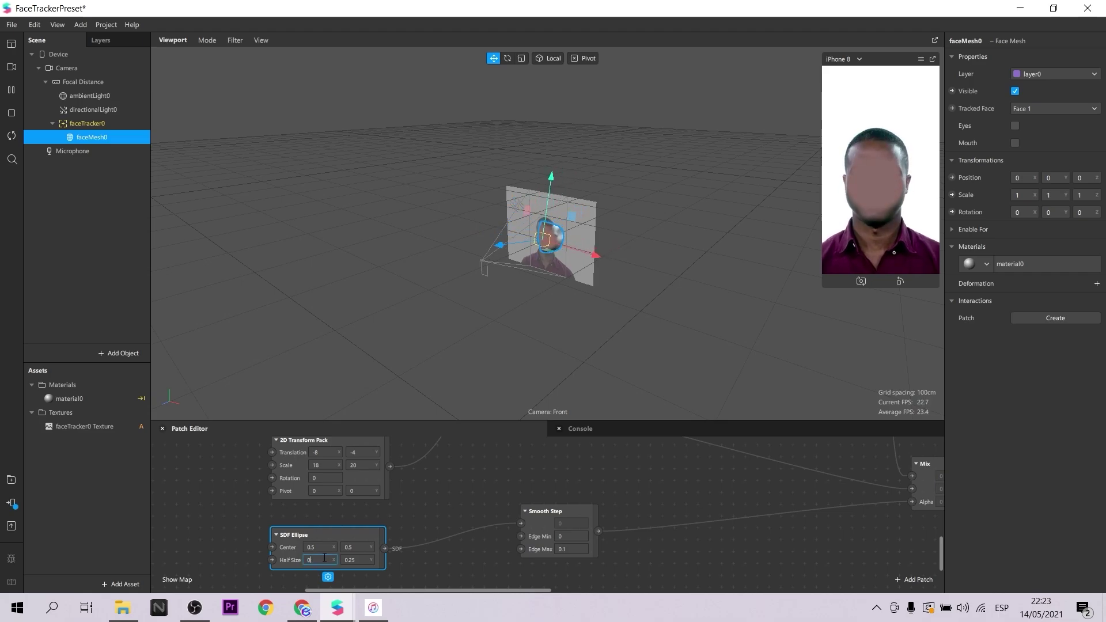
key(Return)
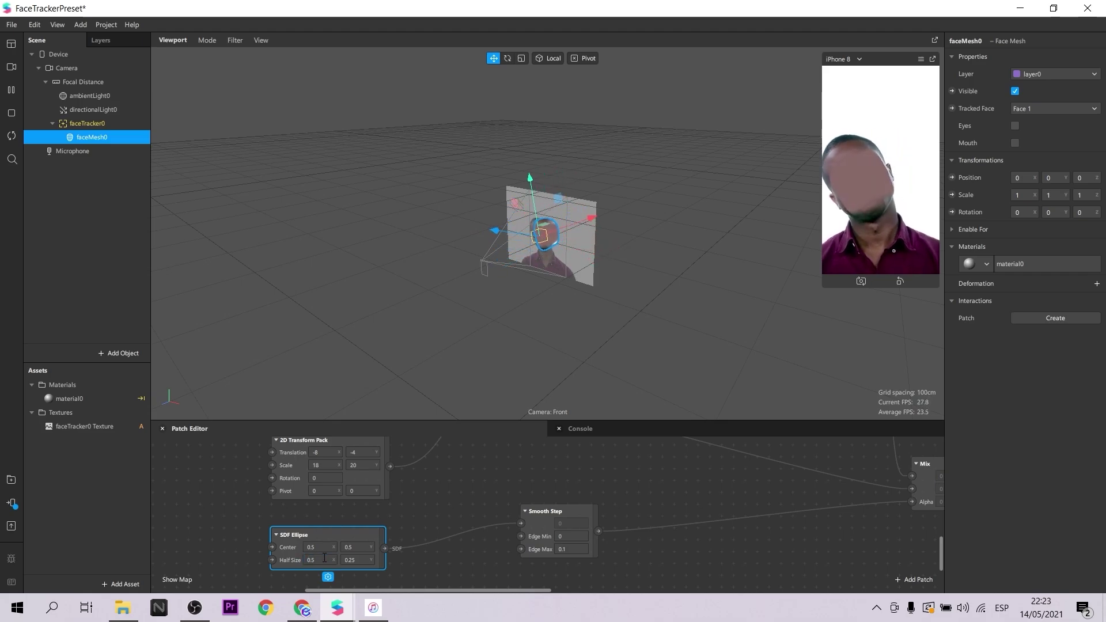
click(438, 499)
scroll(437, 499, down, 2)
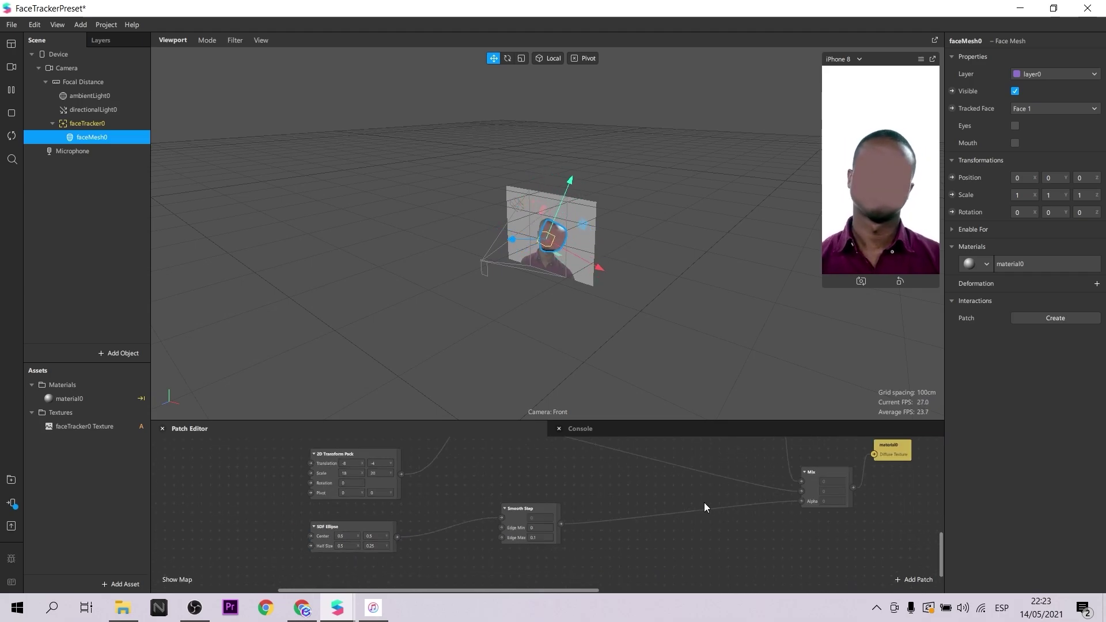
scroll(703, 507, down, 2)
scroll(790, 523, up, 2)
scroll(790, 523, down, 1)
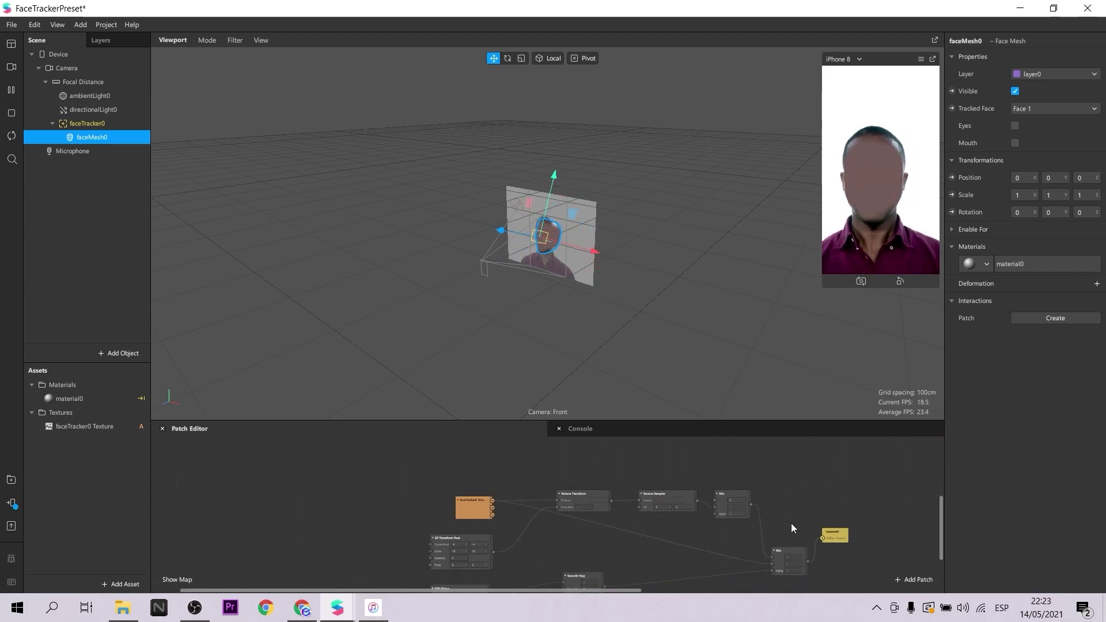
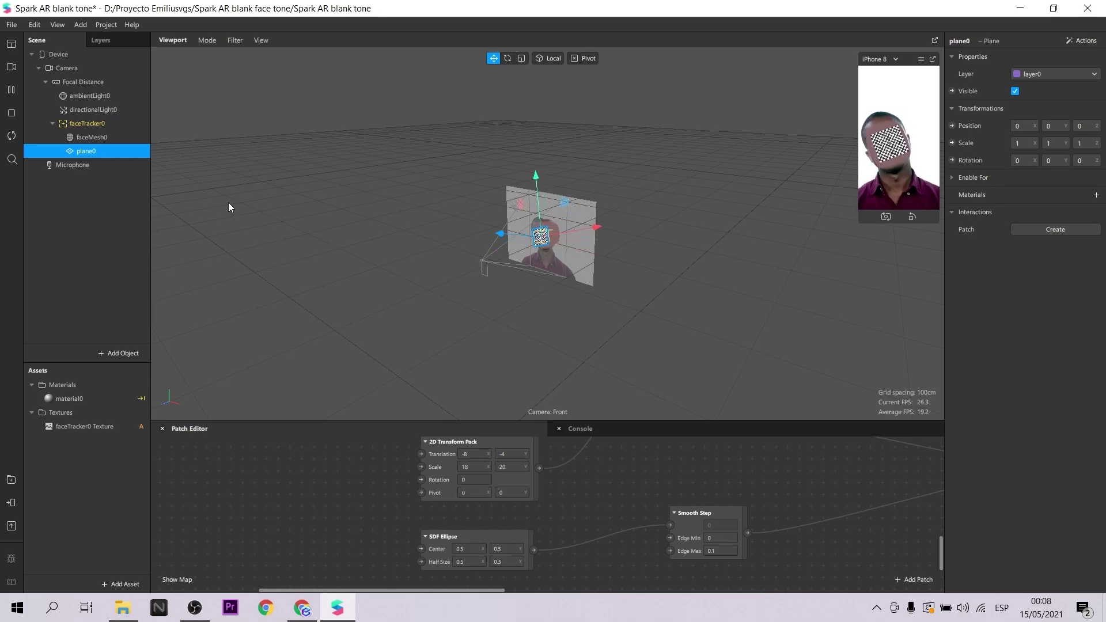
- Pause the preview video and set plane0's Scale X and Y to 0.5
click(11, 90)
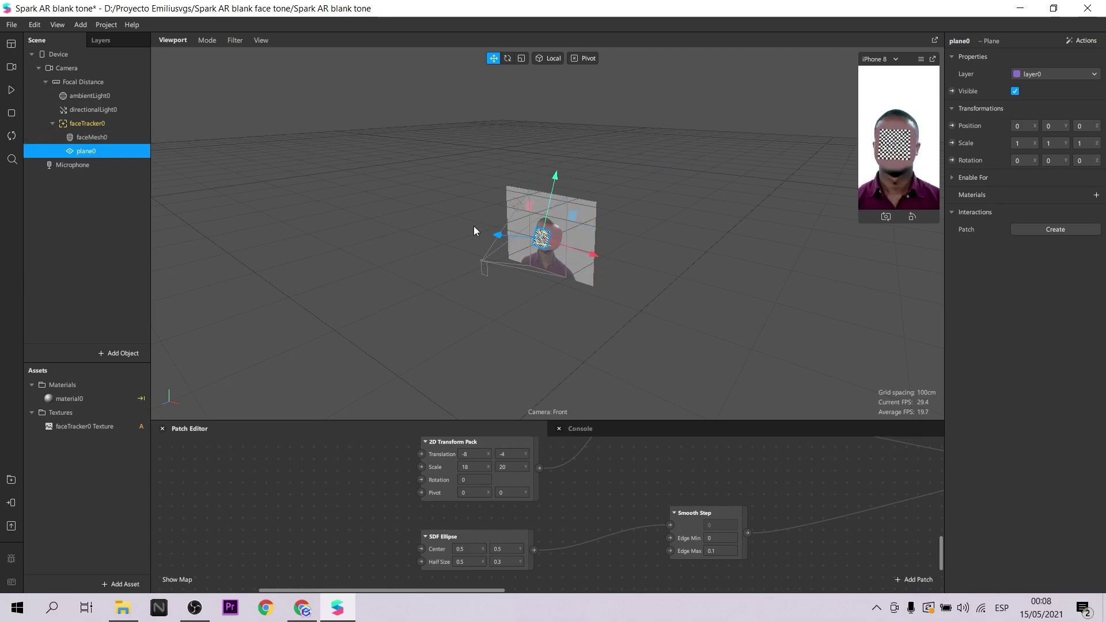
drag(493, 239, 499, 301)
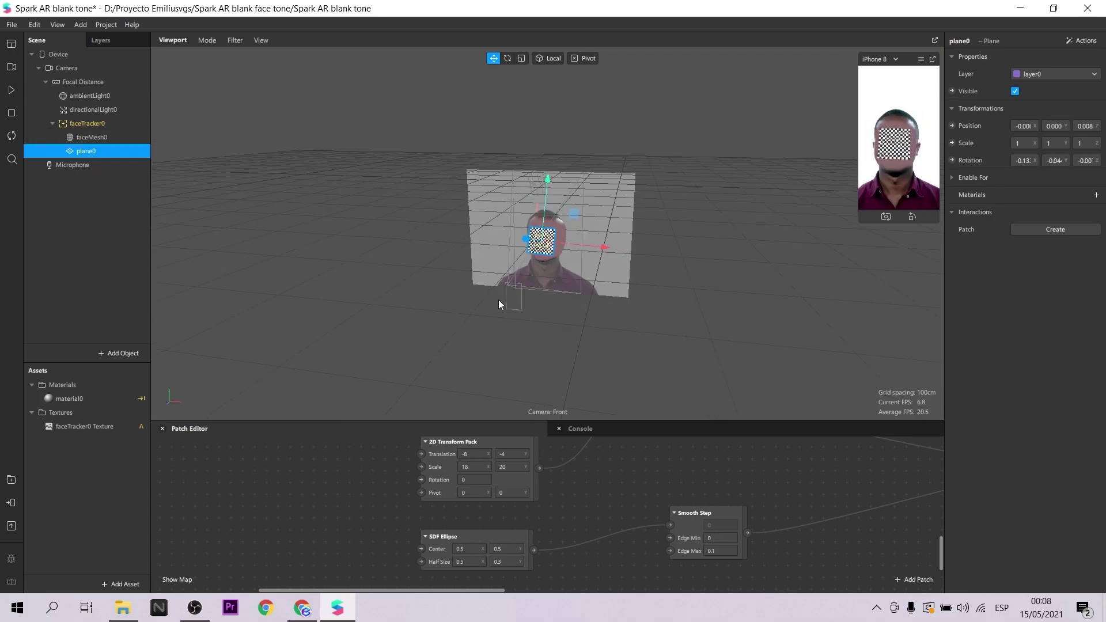
text(0.5)
key(Return)
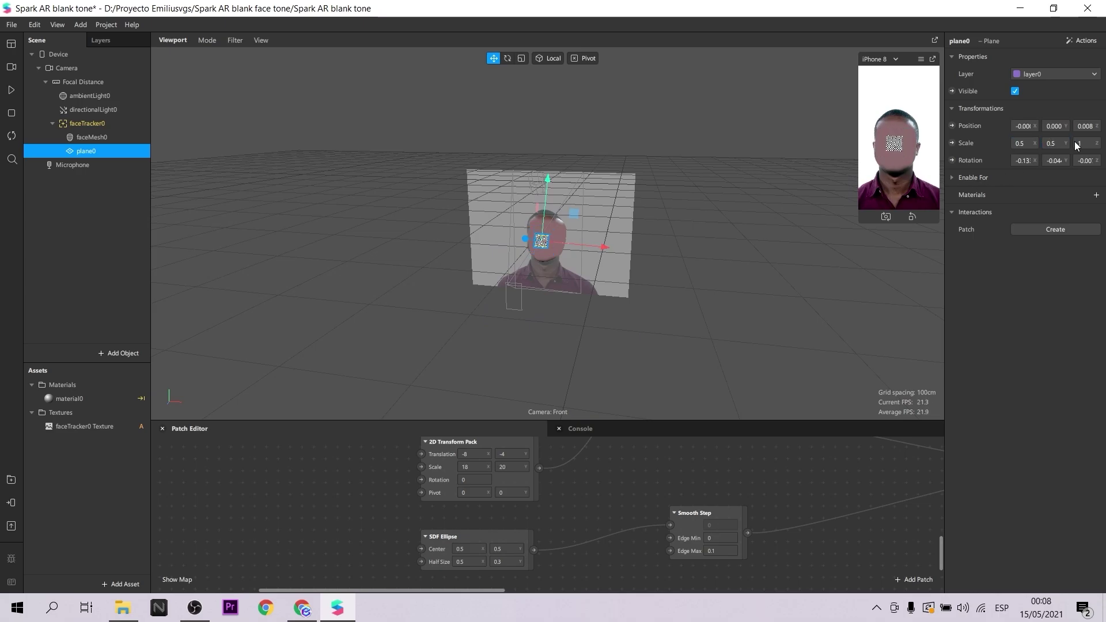
- Create a new material for plane0 and set its shader type to Flat
click(1096, 196)
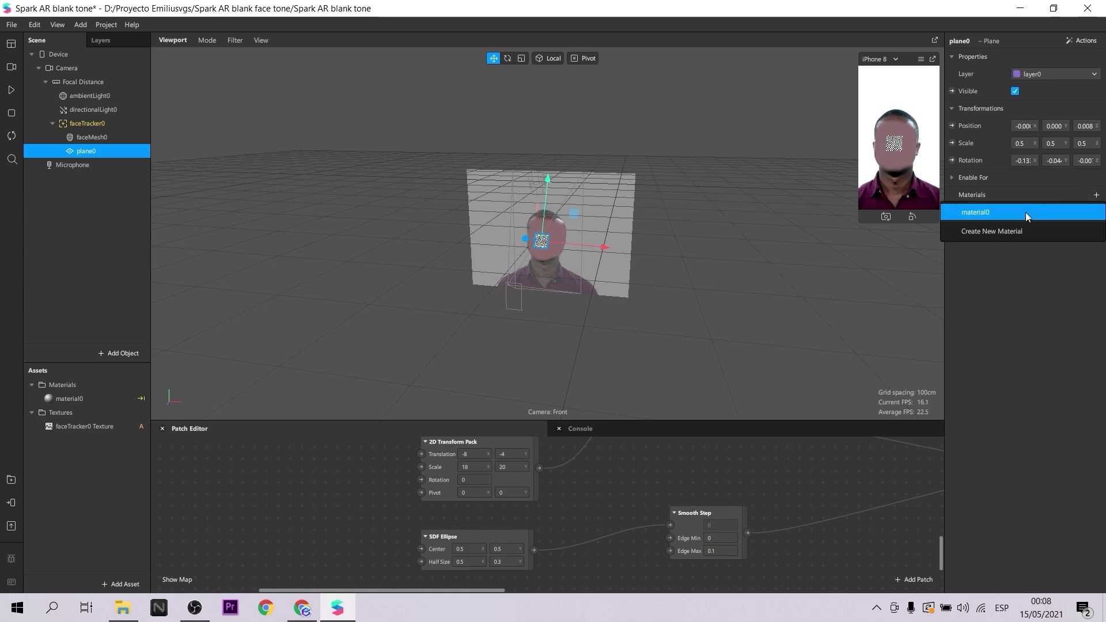
click(1016, 230)
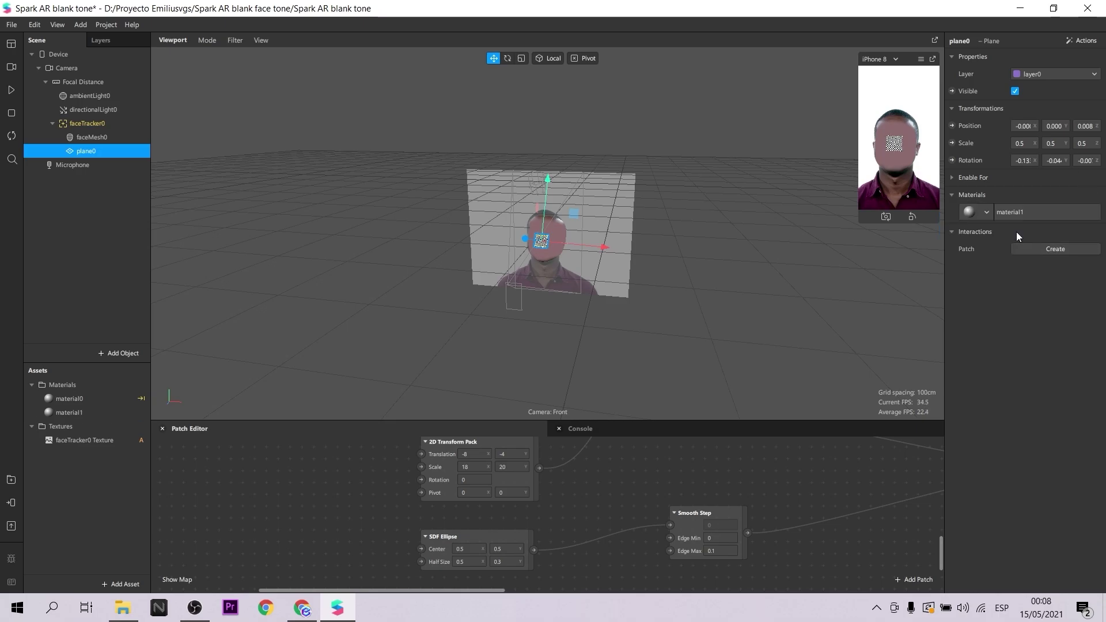
click(113, 412)
click(1035, 59)
click(1035, 60)
- Add faceTracker0 with its Face Finder and Face Select patches to an empty area of the patch graph
scroll(669, 493, down, 5)
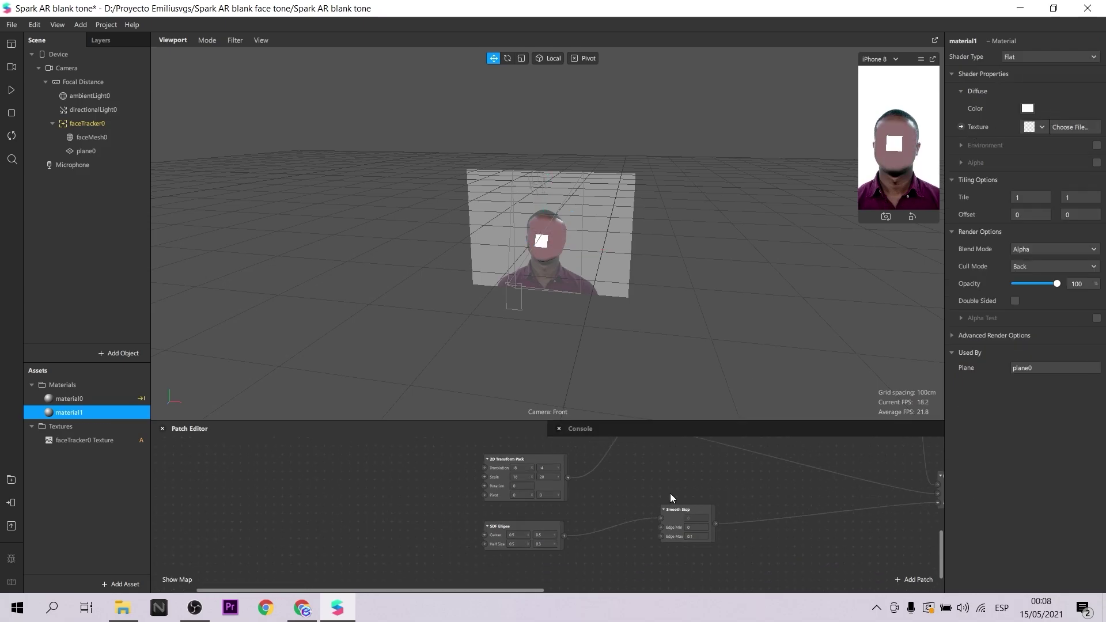
scroll(613, 485, up, 3)
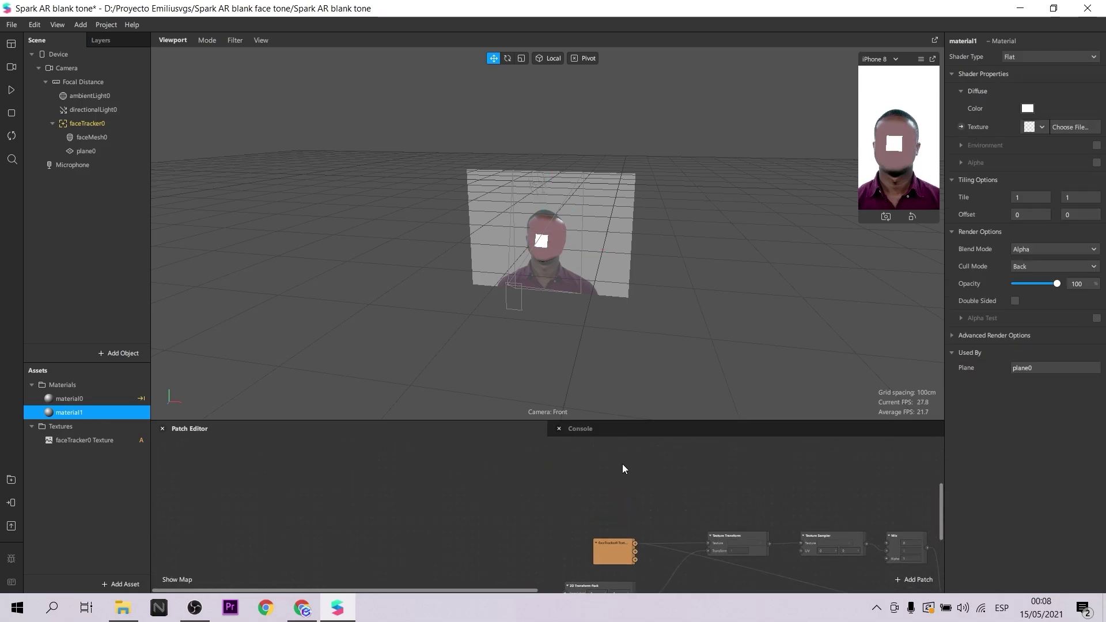
click(88, 123)
drag(350, 486, 454, 598)
scroll(551, 462, up, 2)
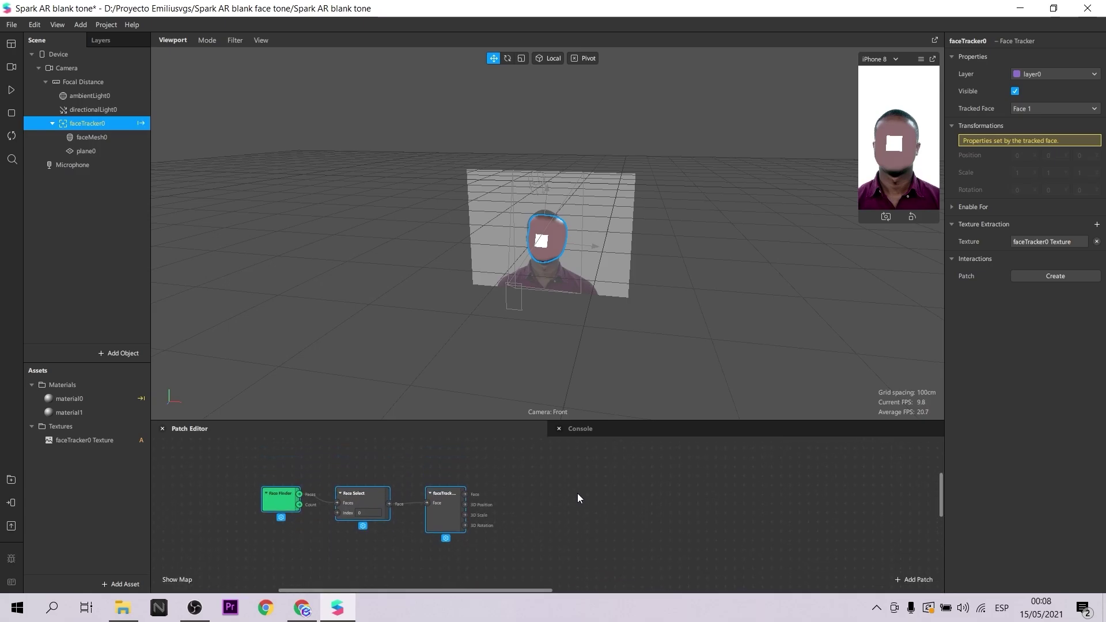
- Add an Eyelid patch beside the faceTracker0 patch and connect faceTracker0's Face output to its Face input
right_click(563, 475)
text(eye)
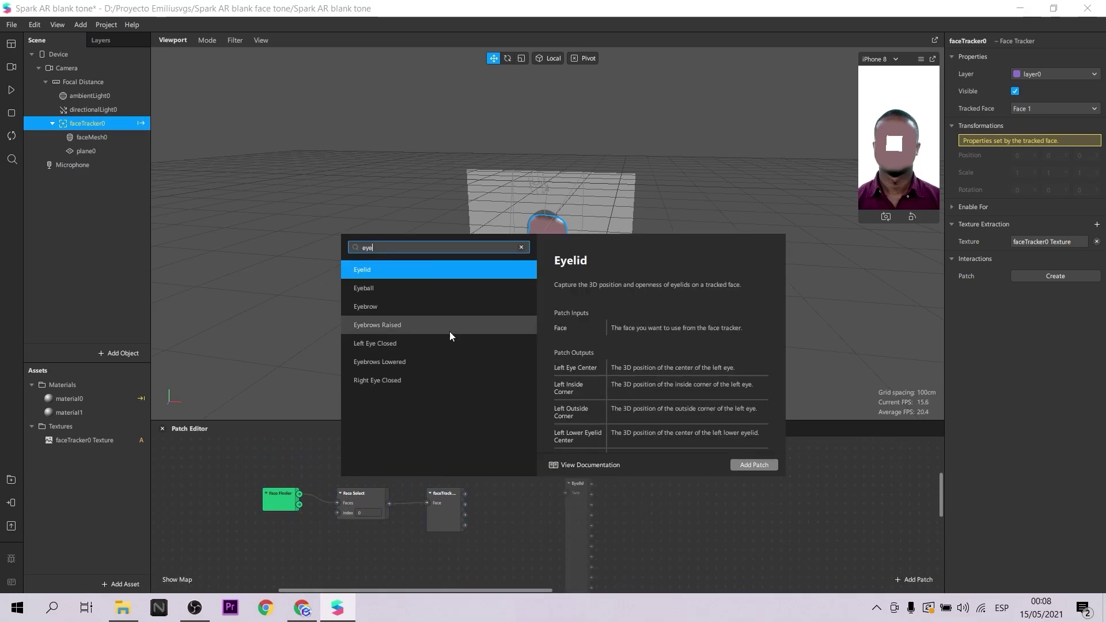
click(749, 466)
drag(572, 516, 517, 464)
scroll(517, 481, up, 2)
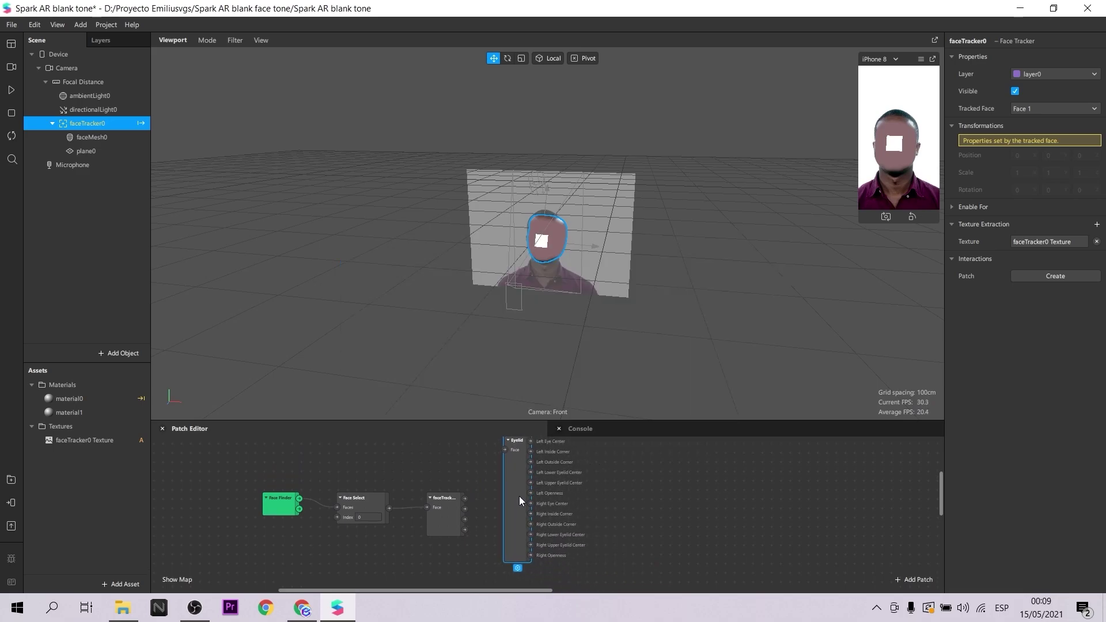
scroll(522, 518, up, 2)
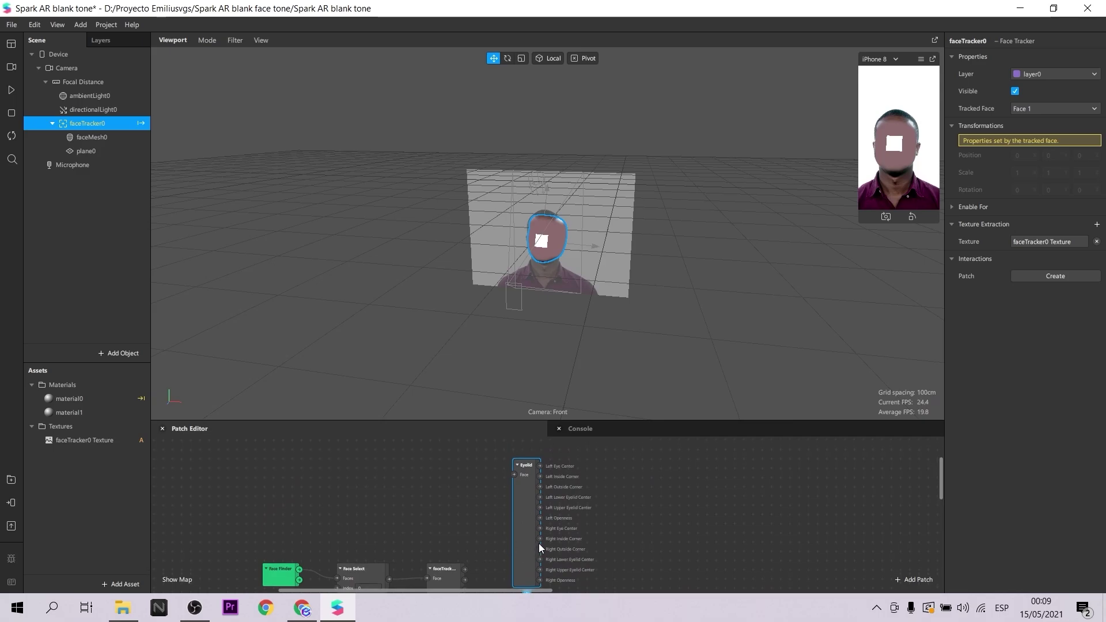
drag(538, 543, 508, 516)
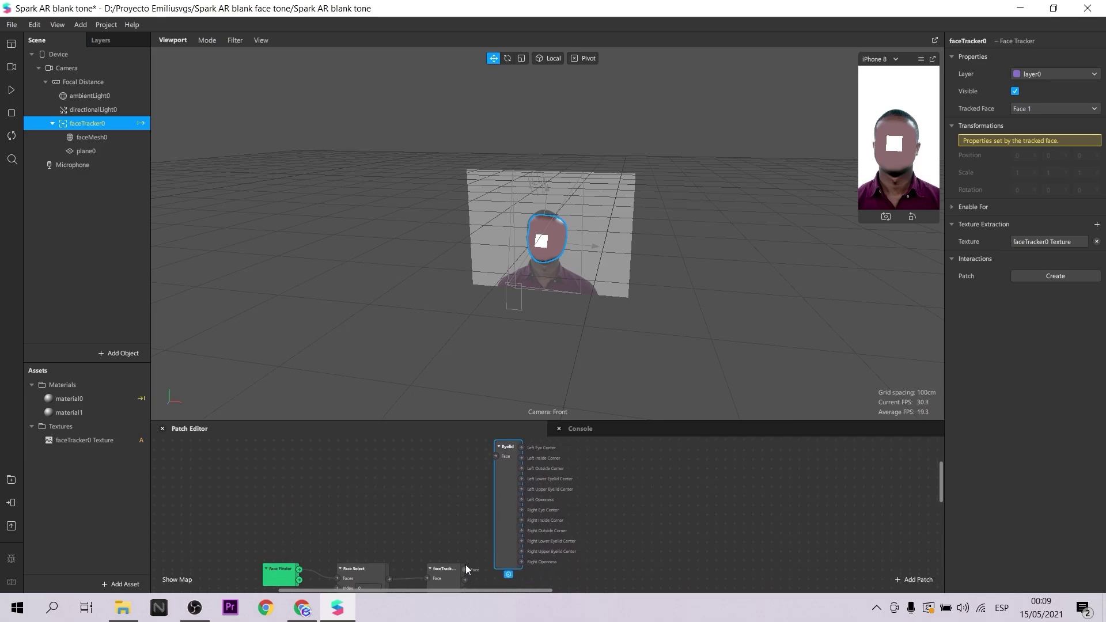
drag(465, 564, 494, 457)
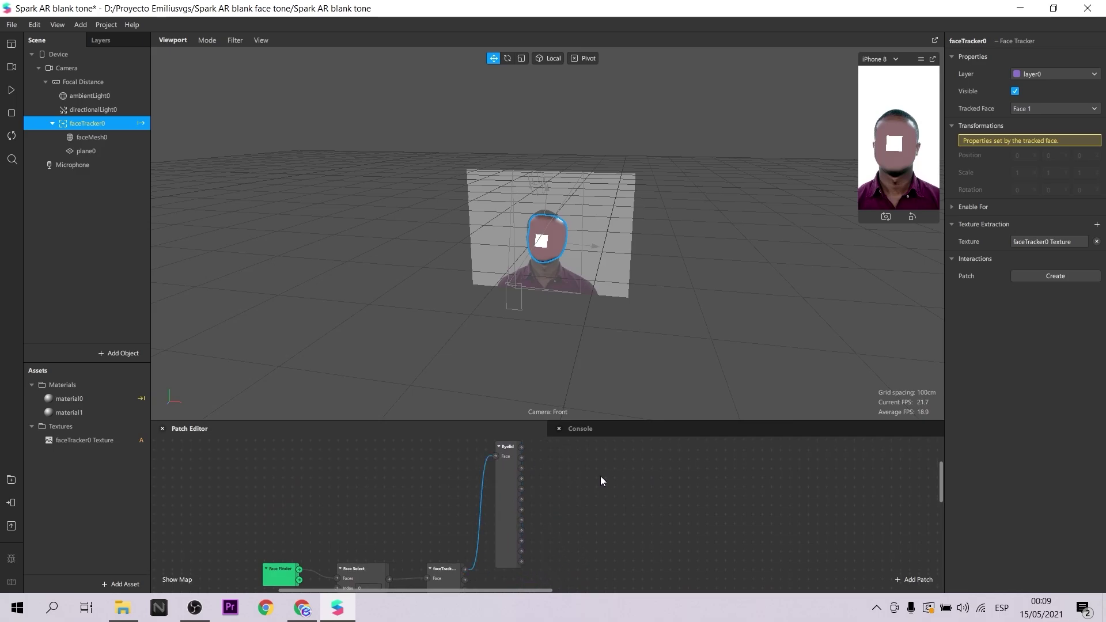
- Try linking the Eyelid patch's Left Eye Center directly to plane0's 3D Position and check it in the running preview
click(103, 152)
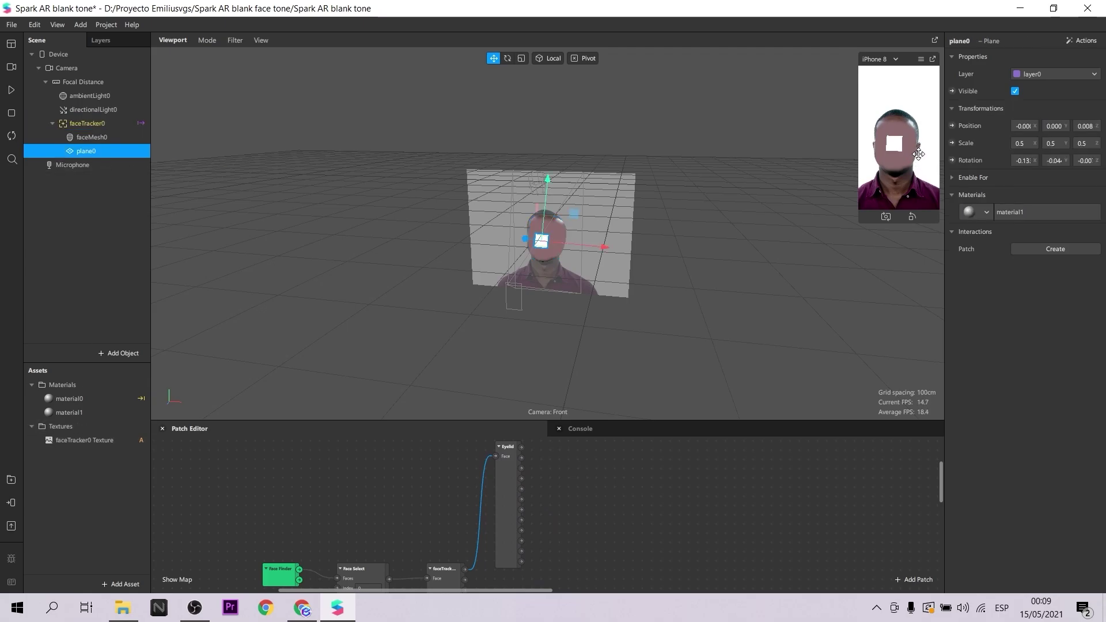
click(952, 126)
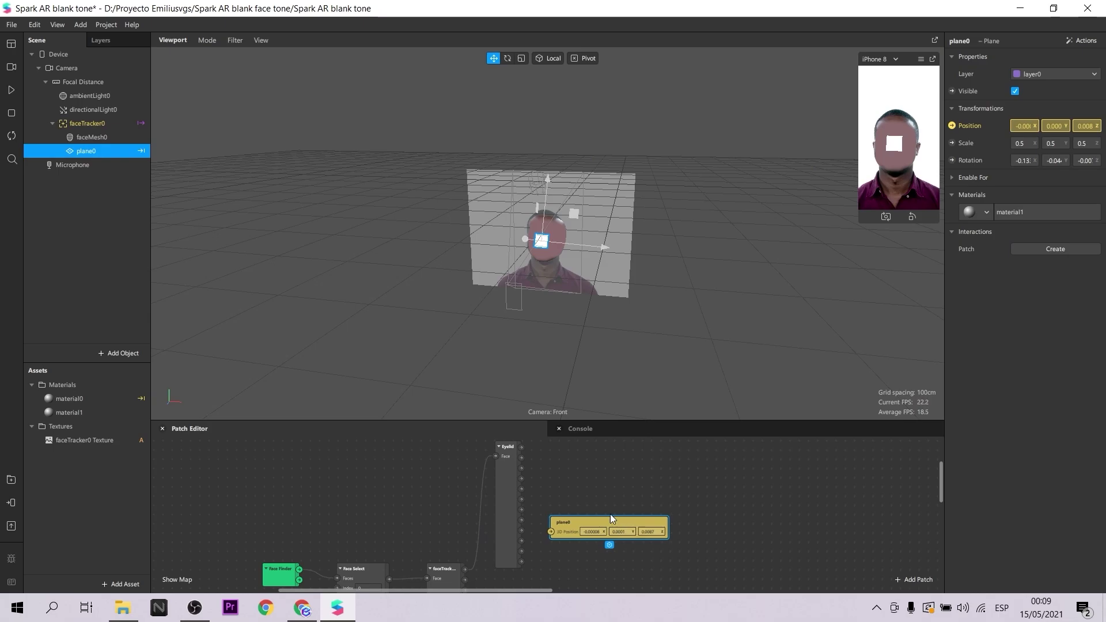
drag(610, 514, 611, 448)
scroll(581, 487, up, 2)
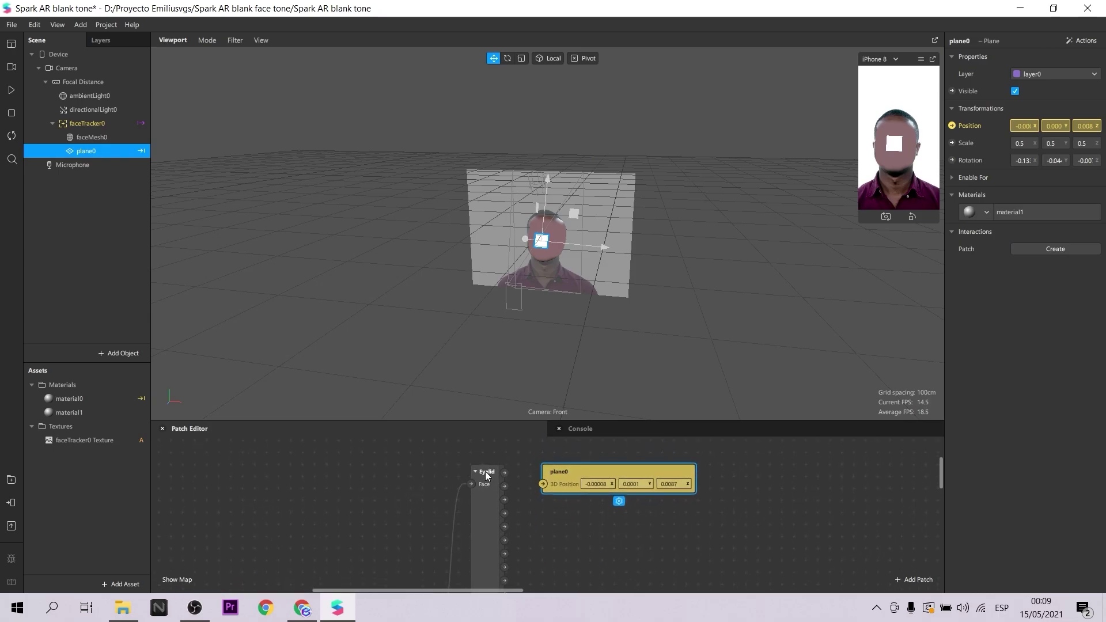
drag(504, 472, 543, 483)
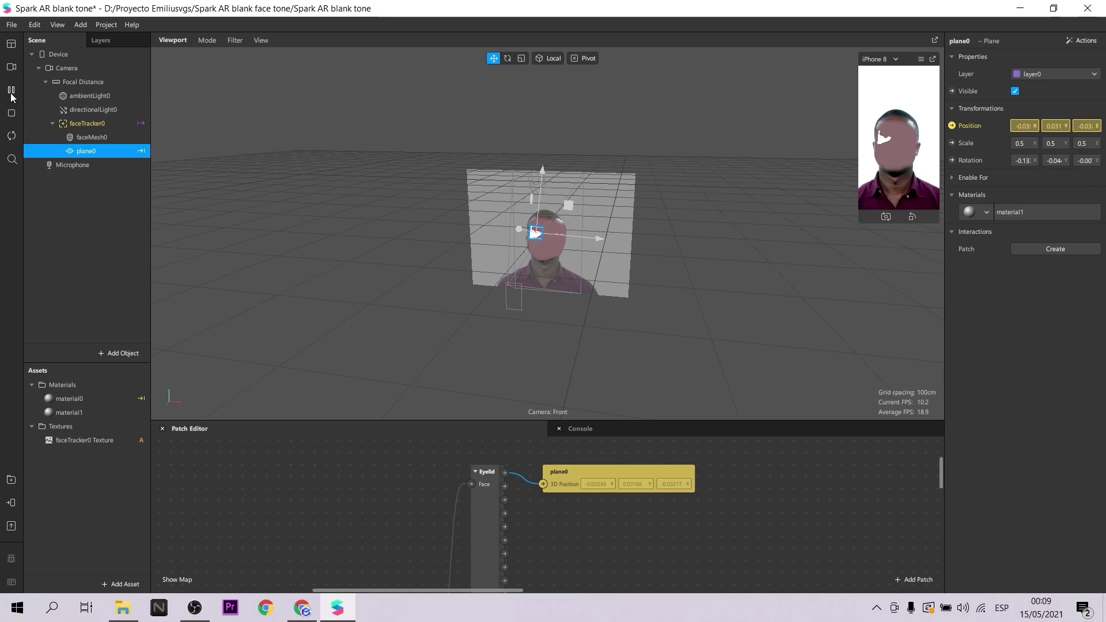
click(11, 136)
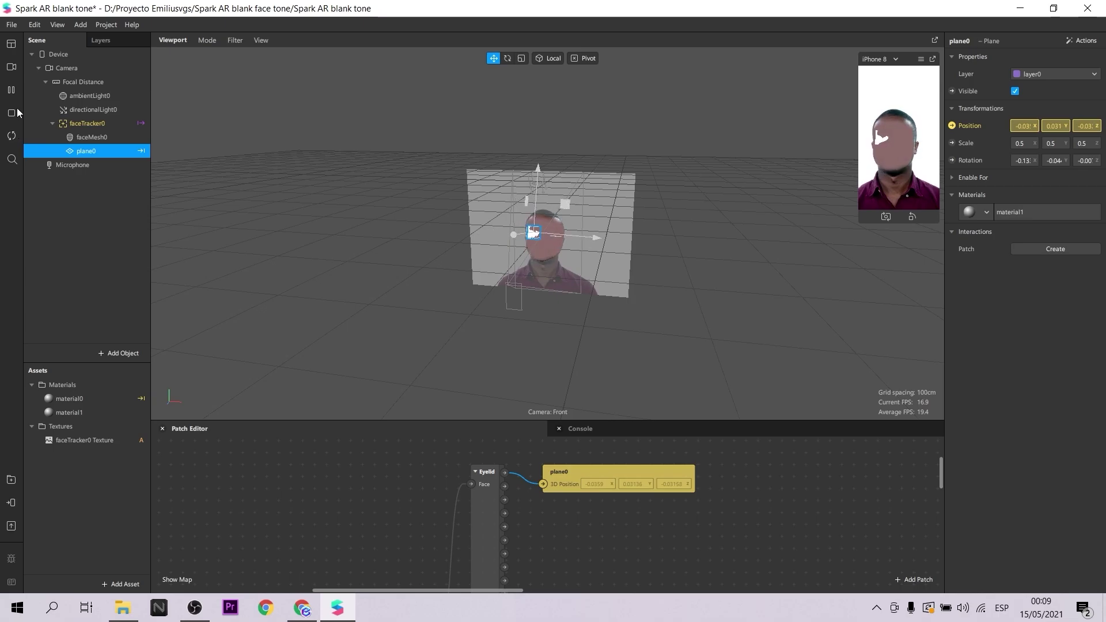
click(11, 89)
drag(627, 473, 686, 473)
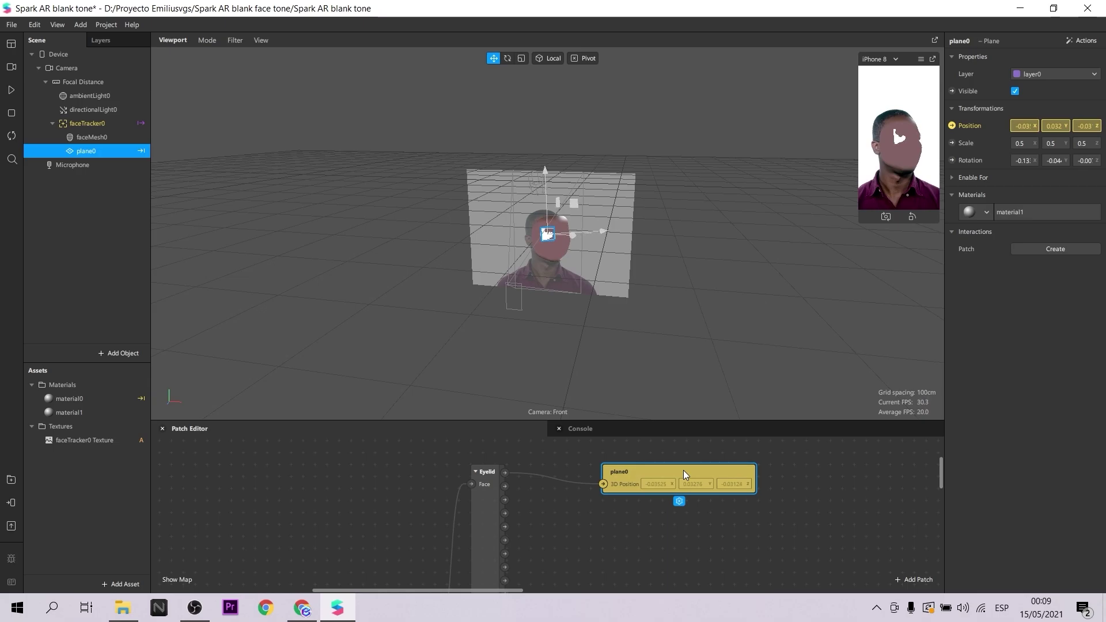
- Add a null object under faceTracker0 and make plane0 its child
click(102, 122)
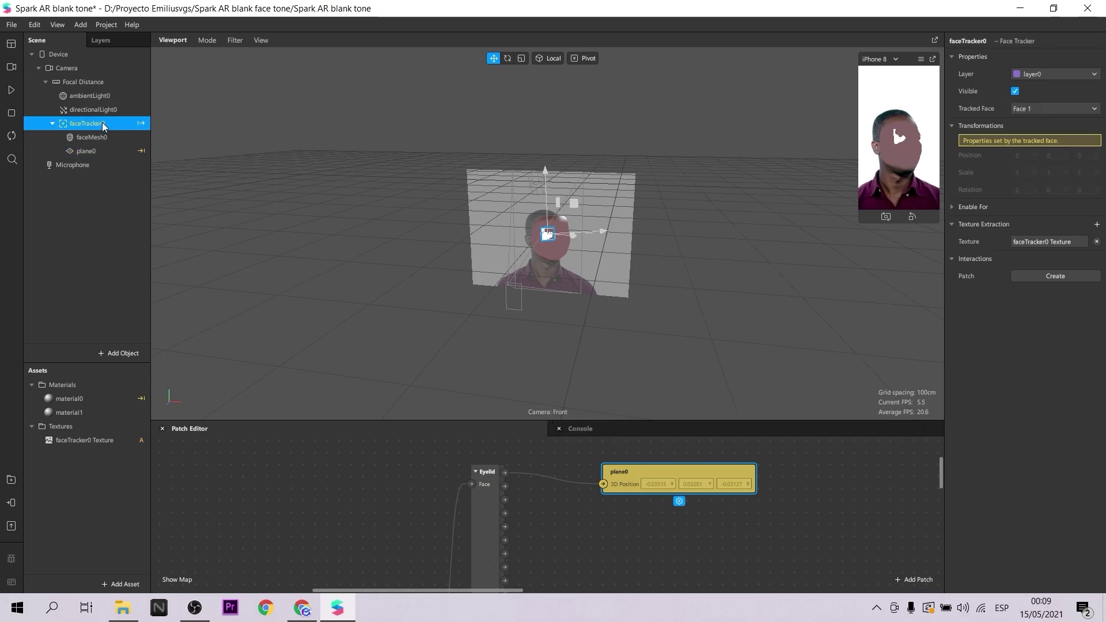
right_click(102, 122)
mouse_move(140, 132)
click(233, 223)
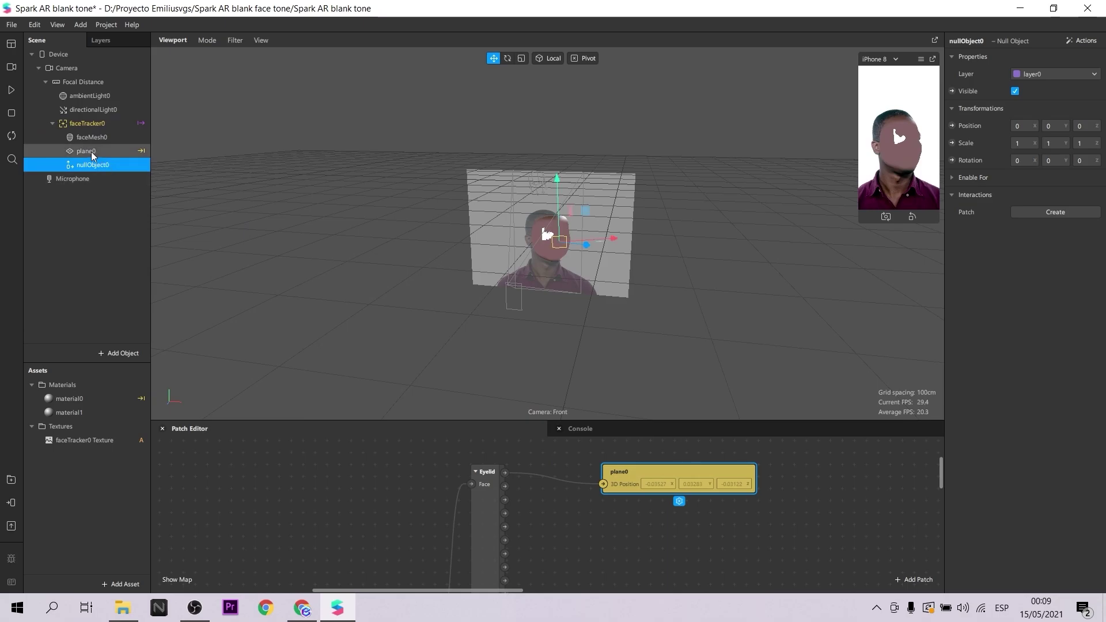
drag(86, 151, 106, 166)
click(104, 151)
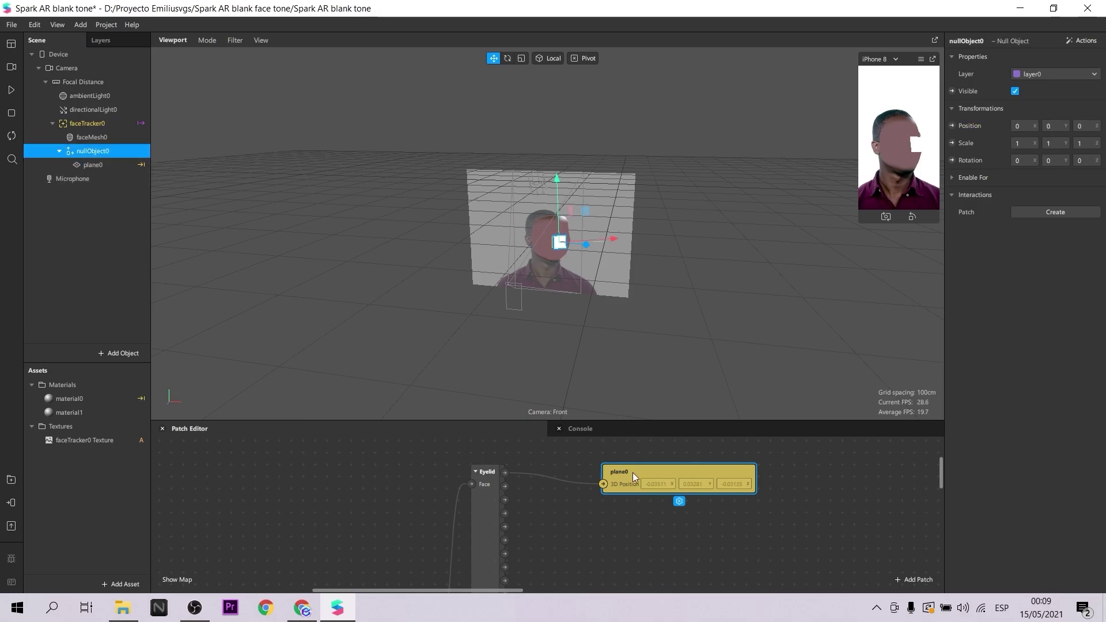
- Replace plane0's position patch with one for nullObject0's 3D Position, driven by the Eyelid patch's Left Eye Center
key(Delete)
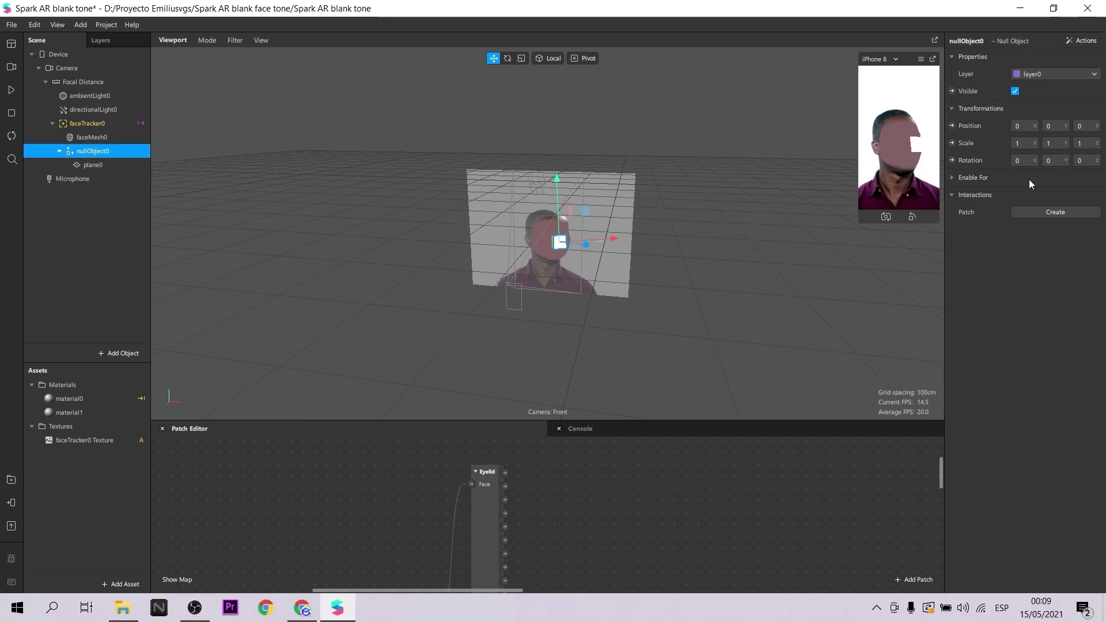
click(951, 125)
drag(632, 516, 638, 471)
drag(505, 472, 596, 470)
- Move plane0 out in front of the face mesh at the left eye, to about 0.045 in Z
click(141, 165)
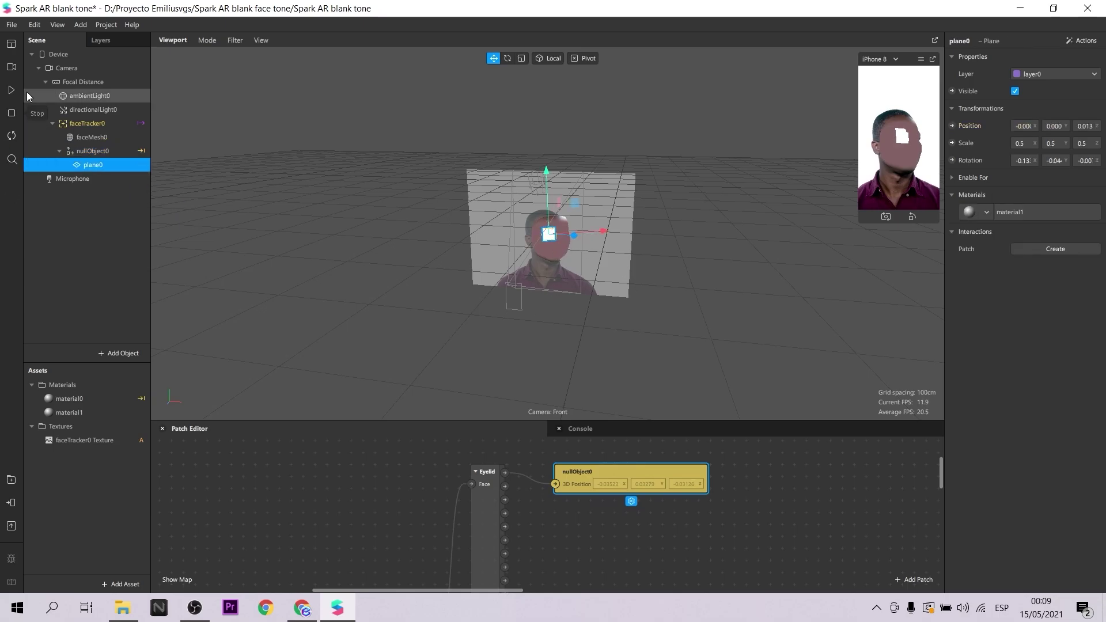
drag(612, 326, 490, 234)
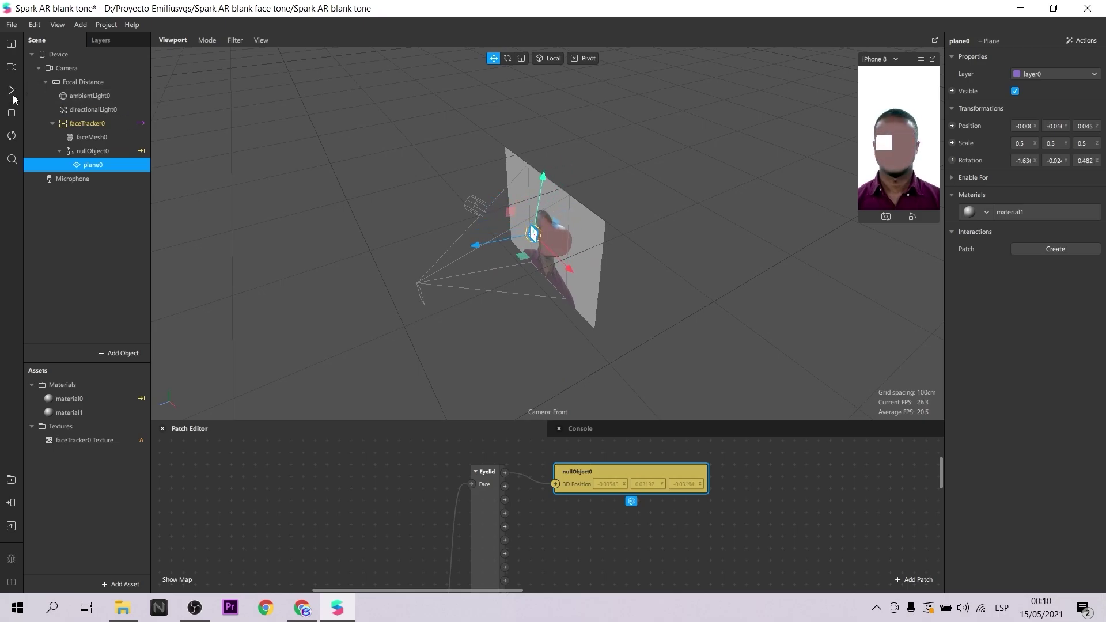
- Import the eyes image as a new texture for material1
double_click(89, 412)
click(1040, 127)
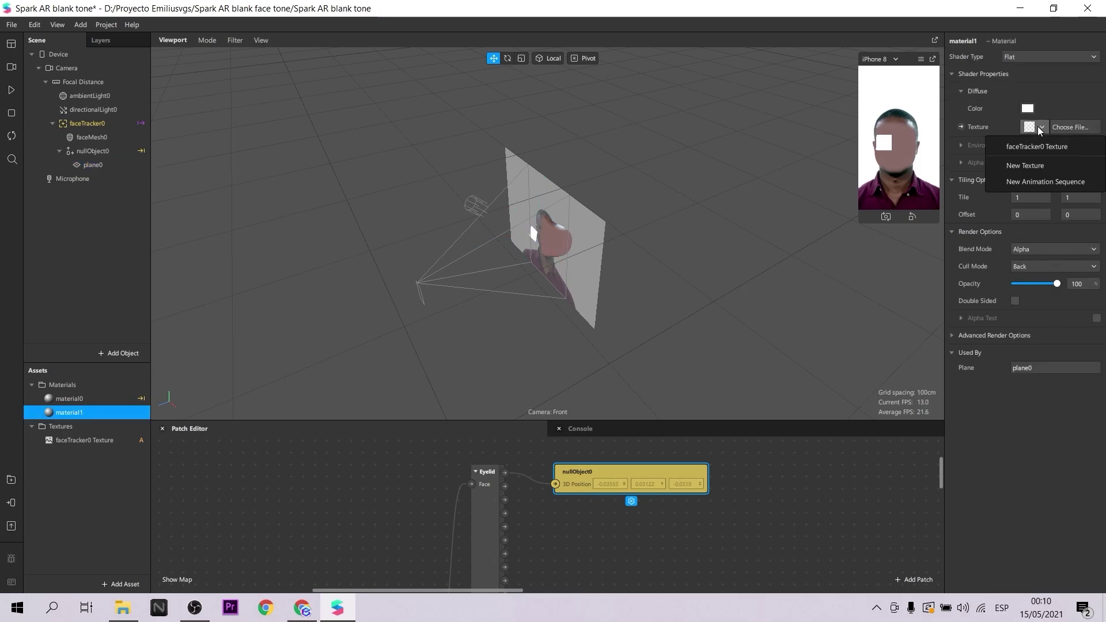
click(1022, 160)
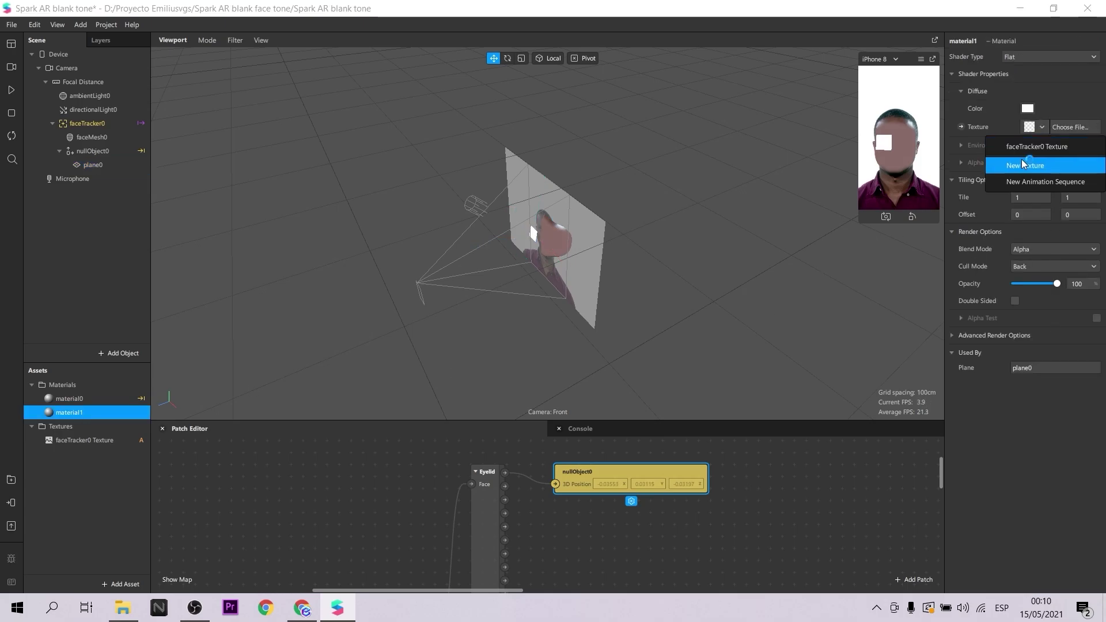
click(730, 359)
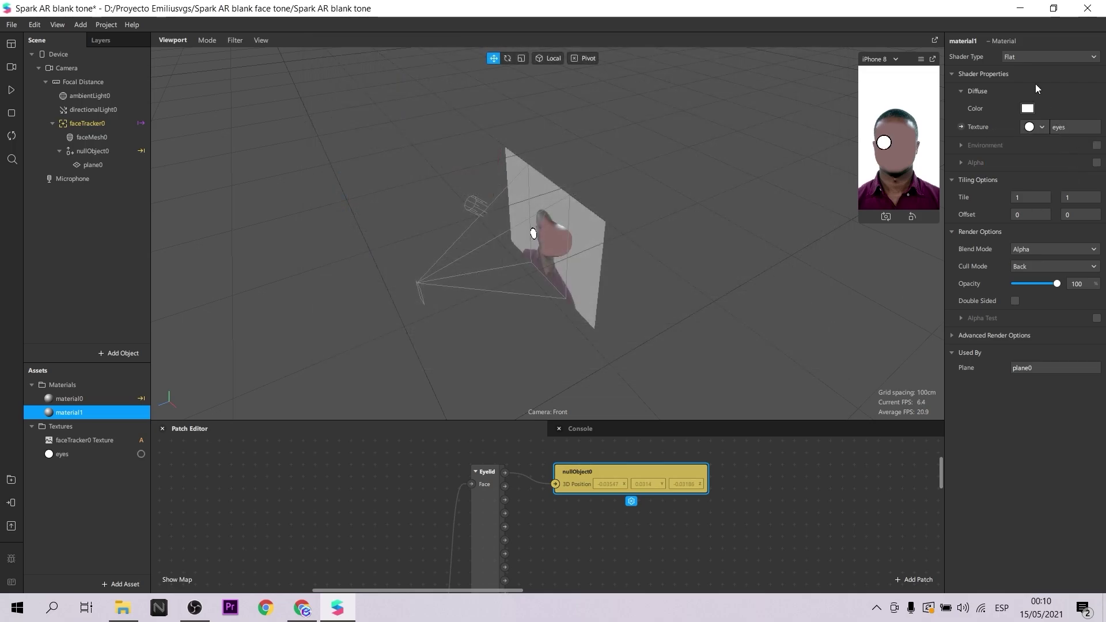
- Check the eye in the running preview and move plane0 closer to the face, to about 0.017 in Z
click(12, 91)
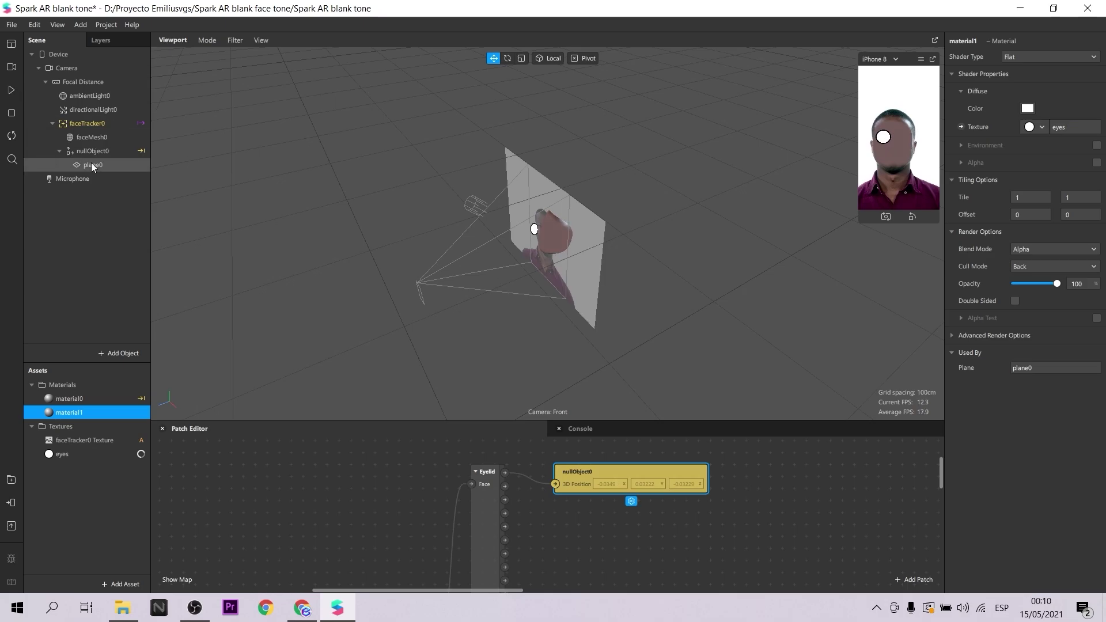
click(13, 91)
double_click(93, 164)
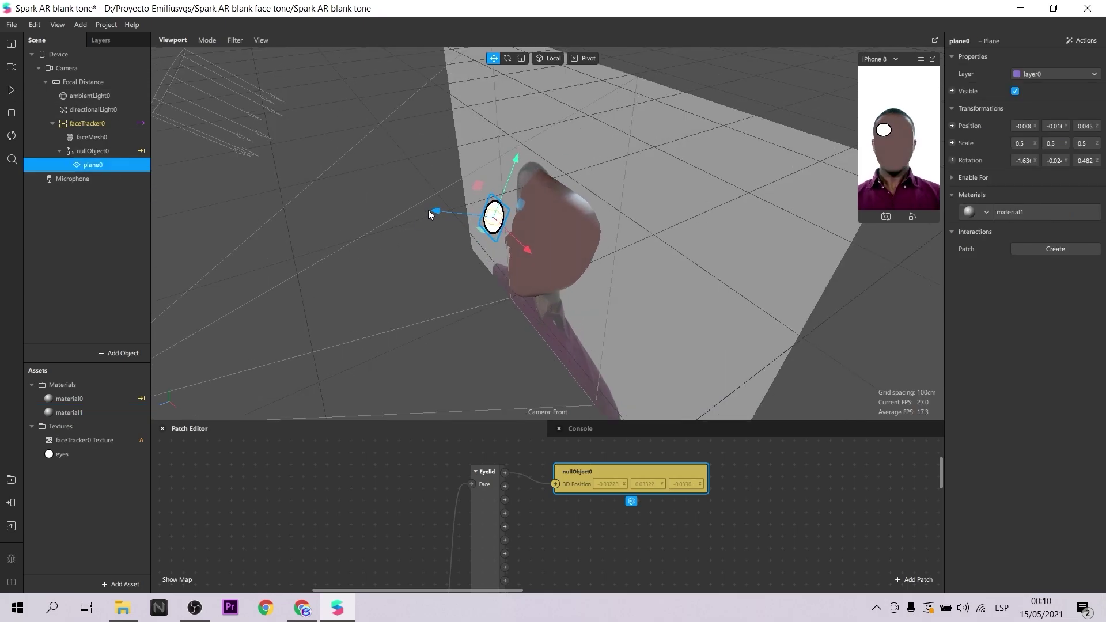
click(13, 92)
click(13, 91)
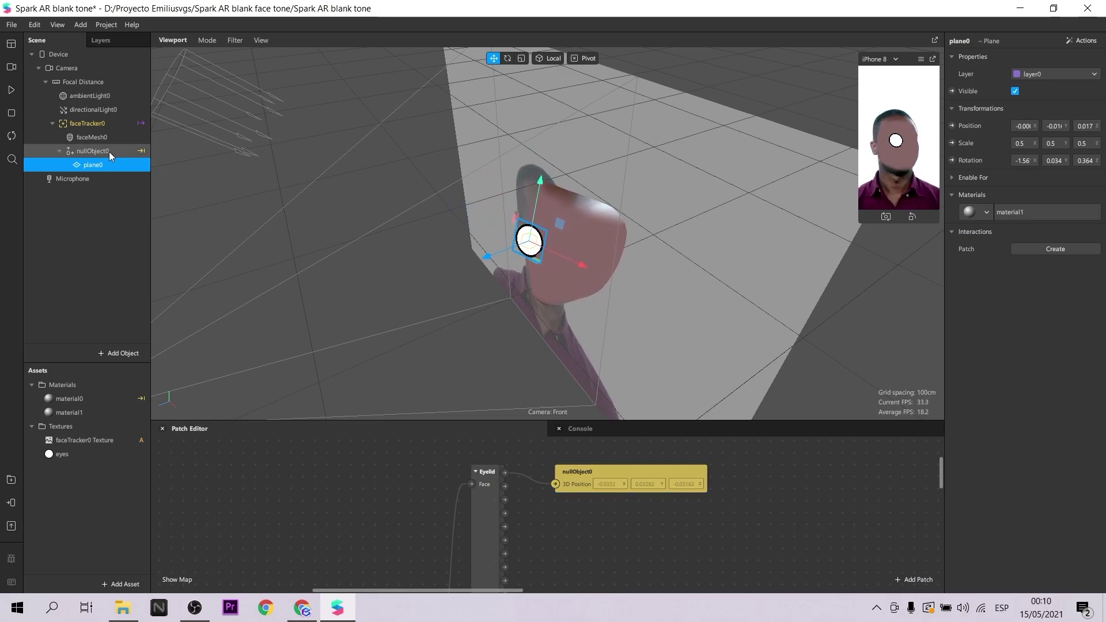
- Add a second null object under faceTracker0 and a plane inside it
click(105, 123)
right_click(104, 124)
mouse_move(156, 130)
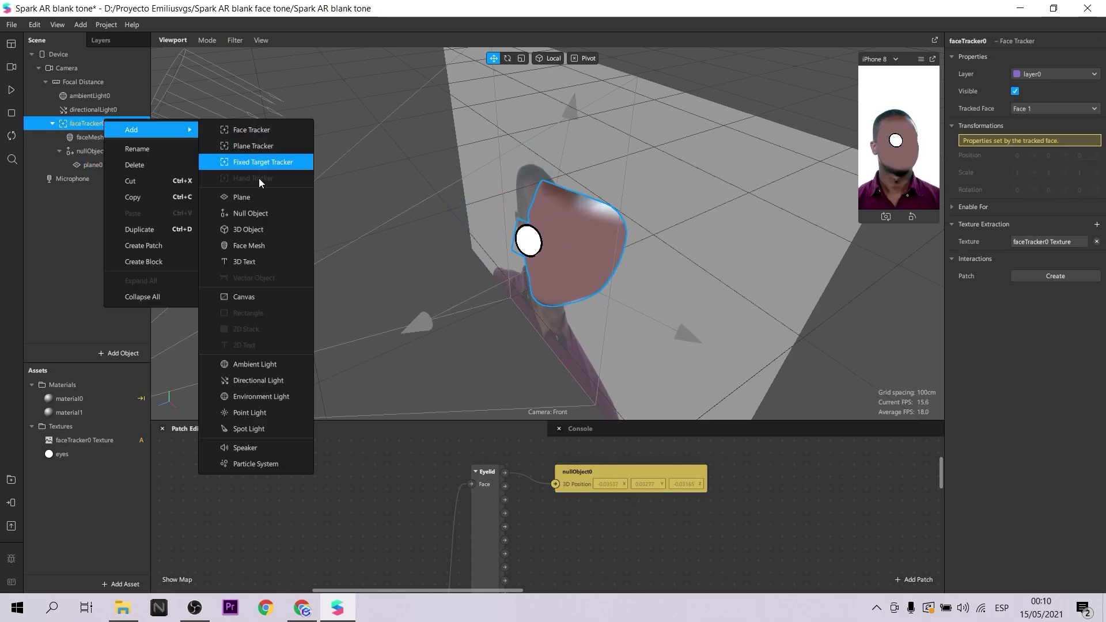
click(265, 216)
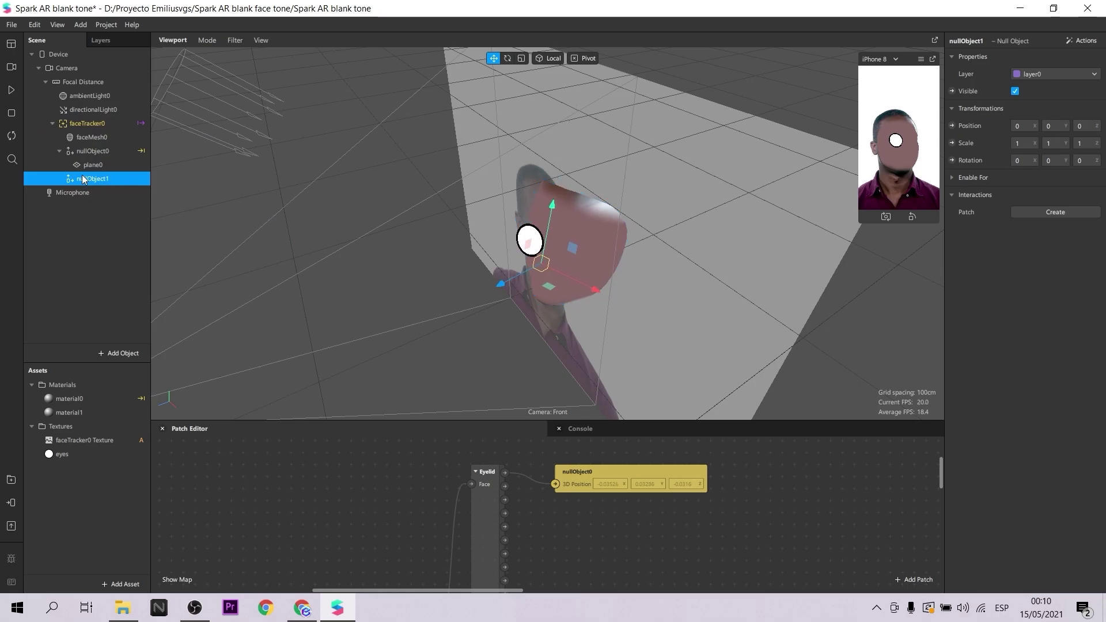
right_click(104, 179)
mouse_move(161, 191)
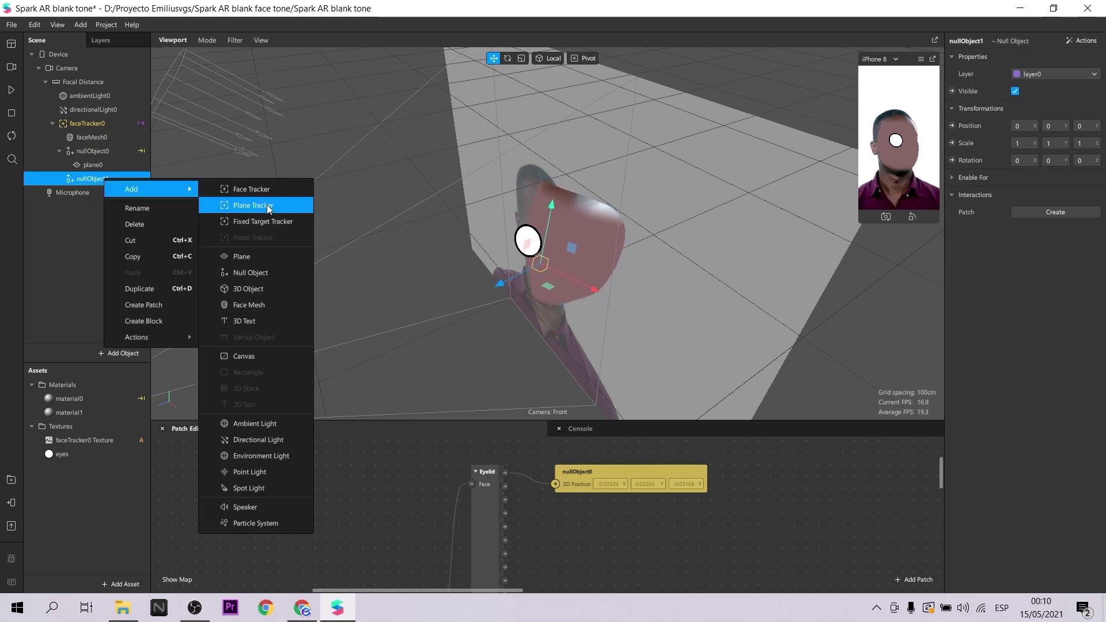
click(262, 255)
- Rename the plane under nullObject0 to eye1 and the plane under nullObject1 to eye2
double_click(95, 167)
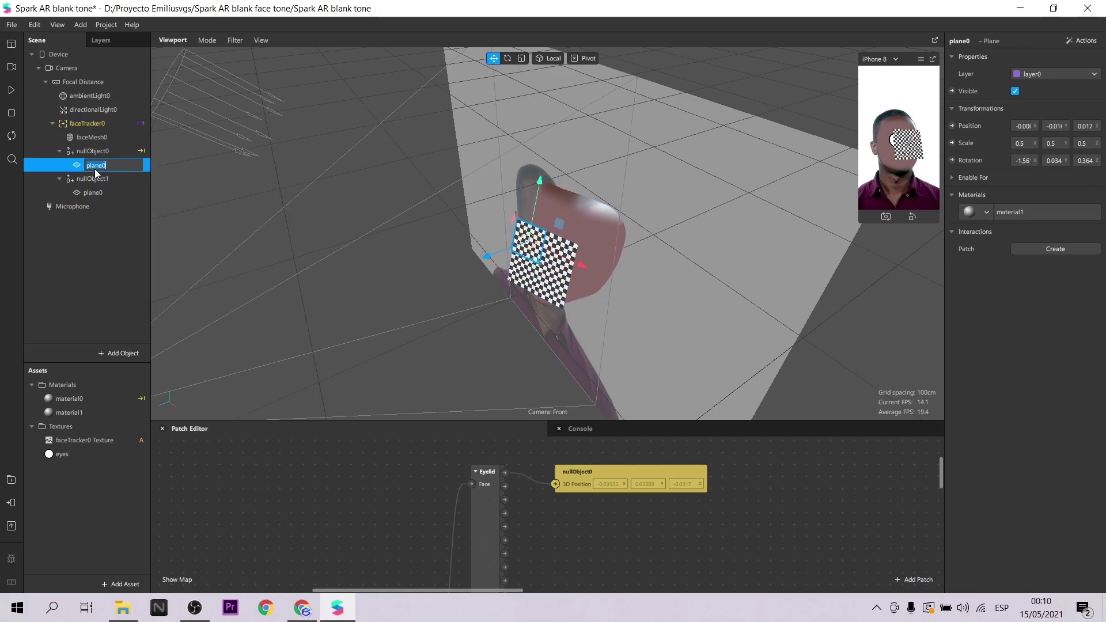
text(eye1)
key(Return)
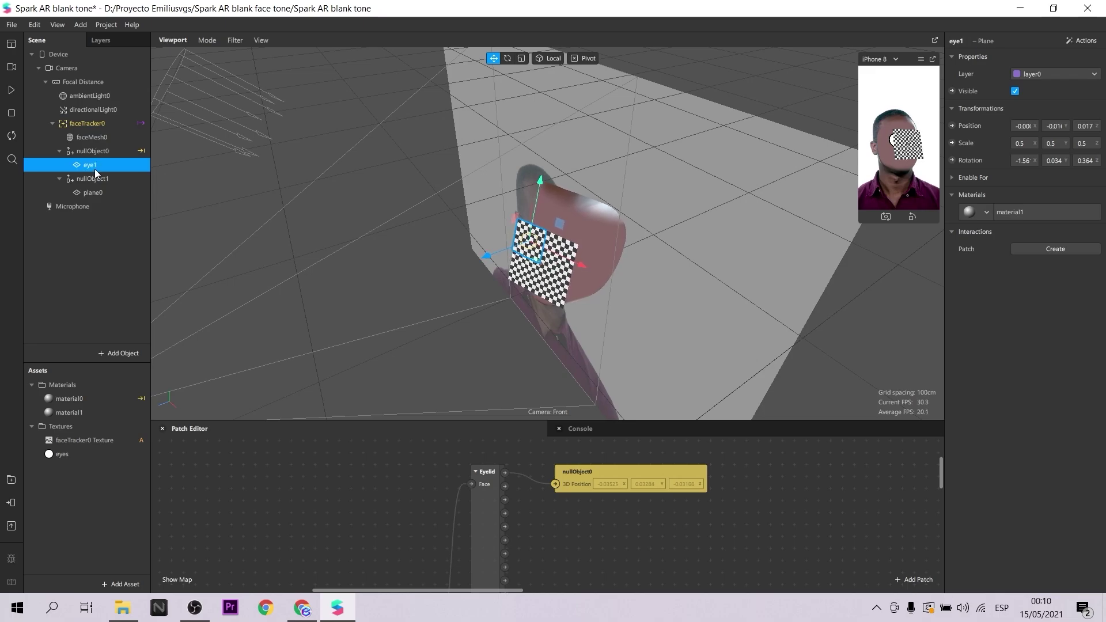
double_click(96, 193)
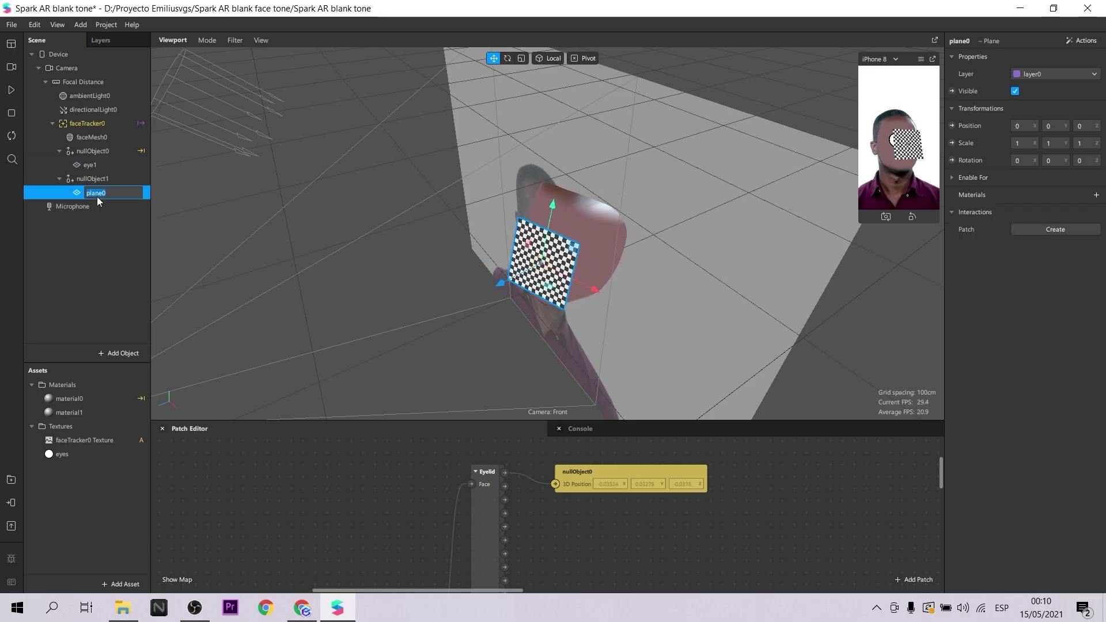
text(eye2)
key(Return)
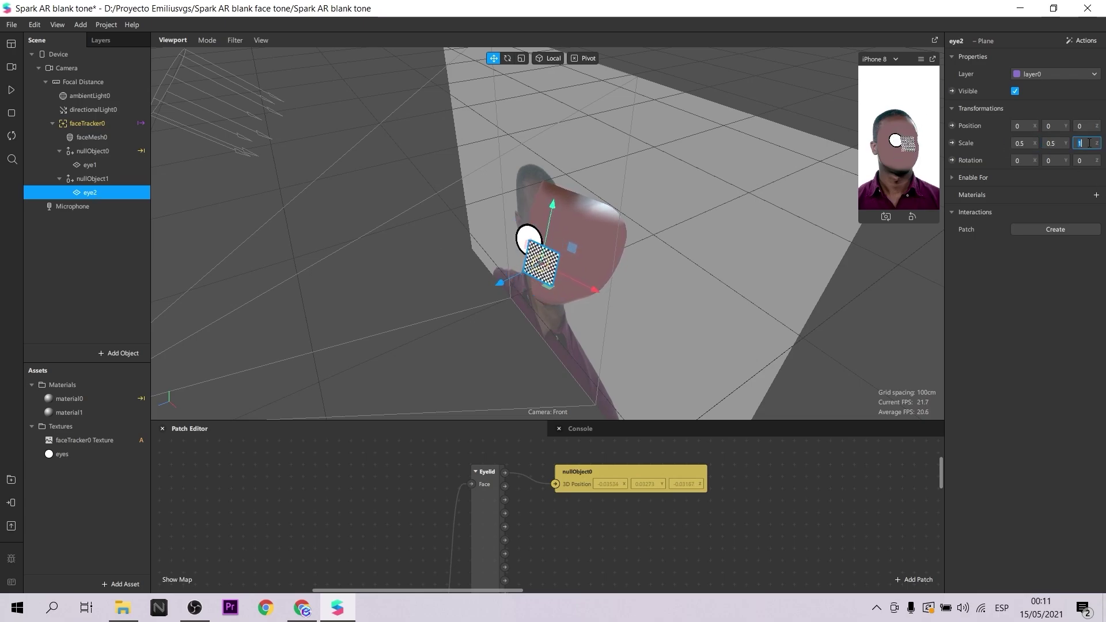
- Finish scaling eye2 to 0.5 on all three axes and assign material1 to it
text(0.5)
click(1095, 195)
click(1082, 226)
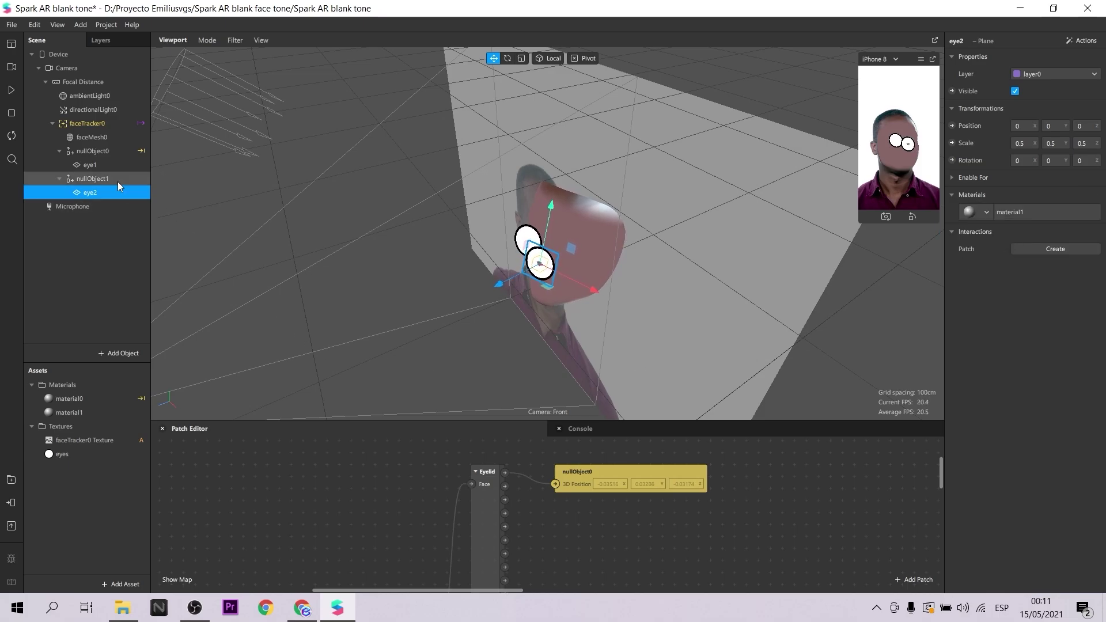
- Expose nullObject1's position as a patch and drive it from the seventh output of the Eyelid patch
click(104, 178)
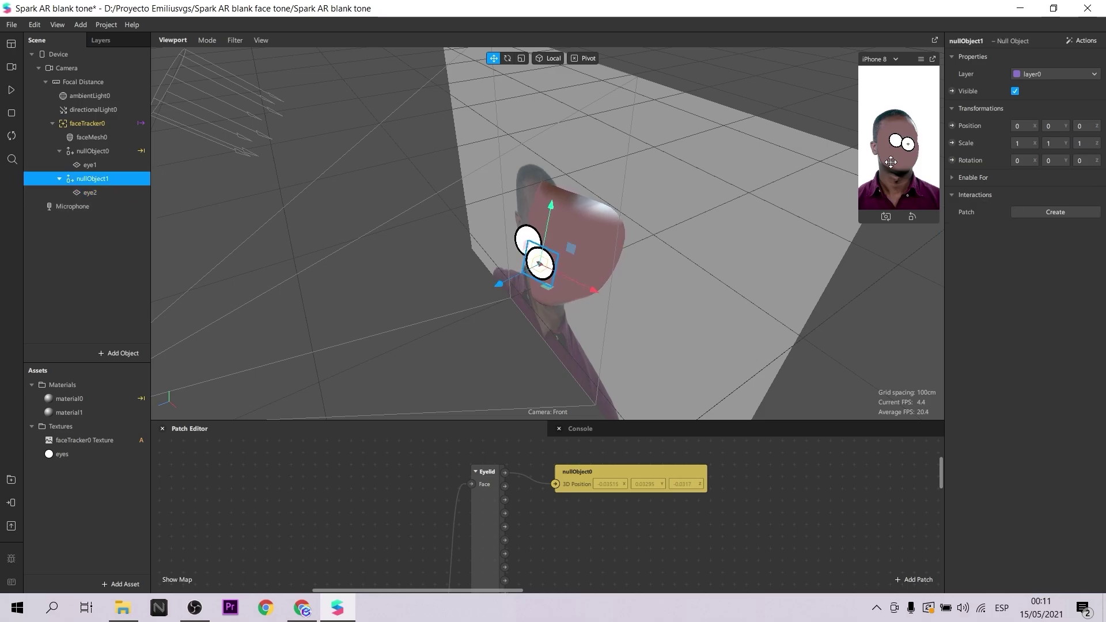
click(952, 125)
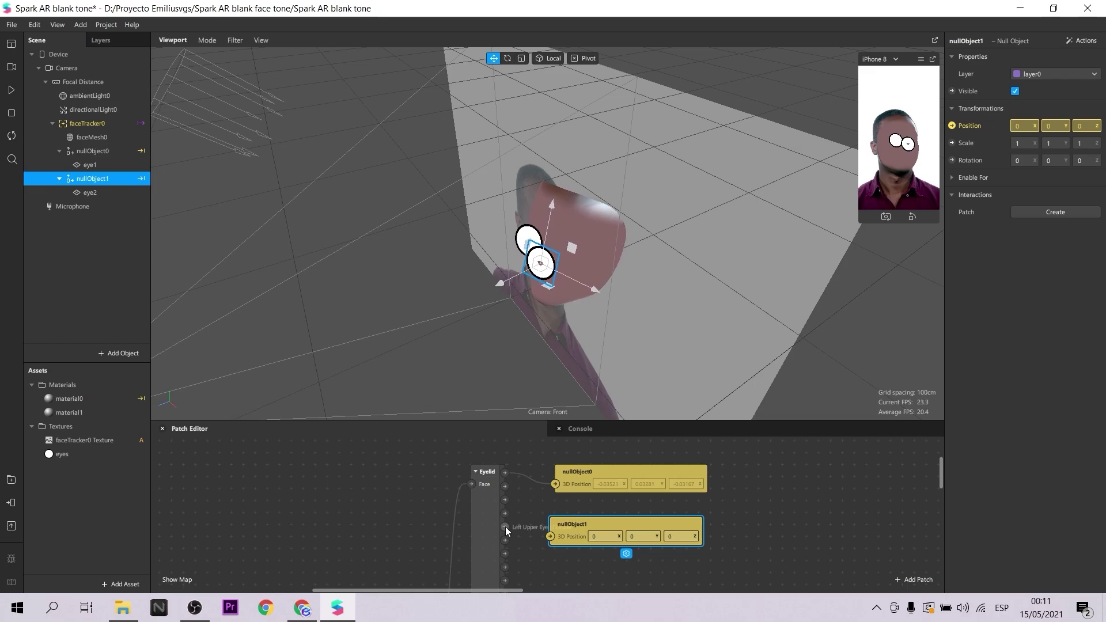
drag(504, 554, 618, 537)
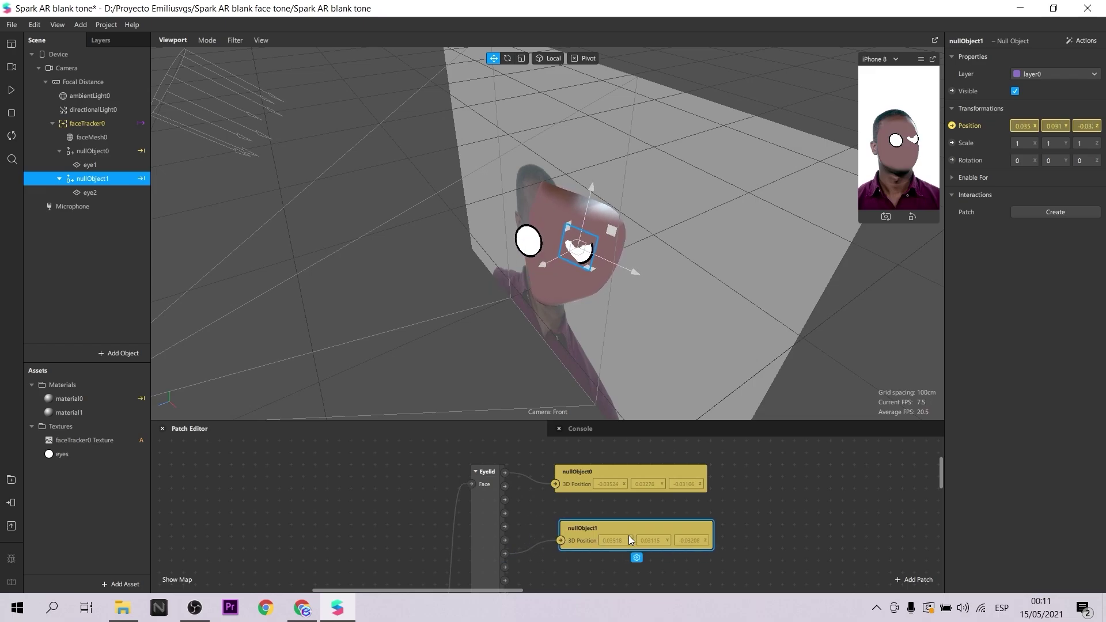
- Move eye2 in front of the face mesh, to about 0.003 in X and 0.013 in Z, checking it in the running preview
click(81, 192)
drag(568, 233, 556, 232)
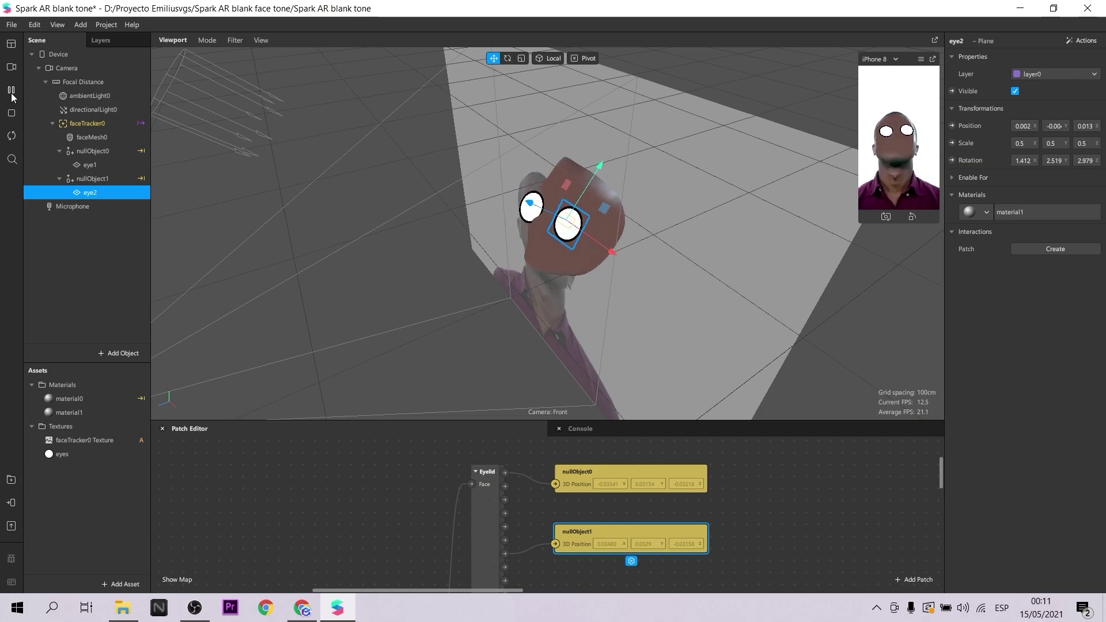
drag(553, 206, 543, 223)
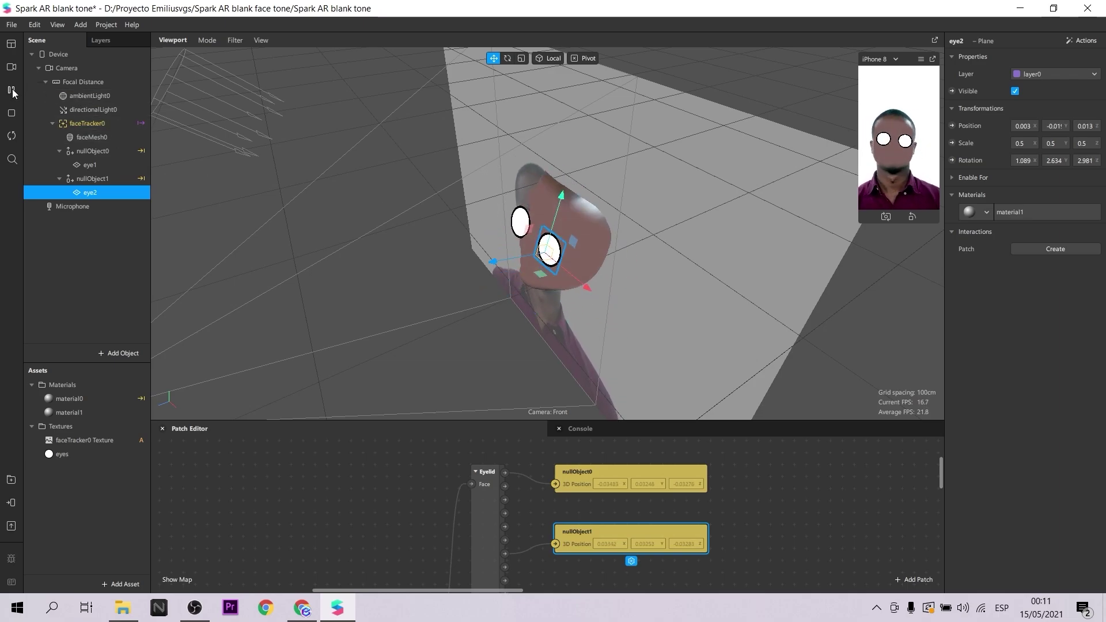
- Hide faceMesh0 temporarily to compare both eye planes with the real eyes, and show it again
click(92, 137)
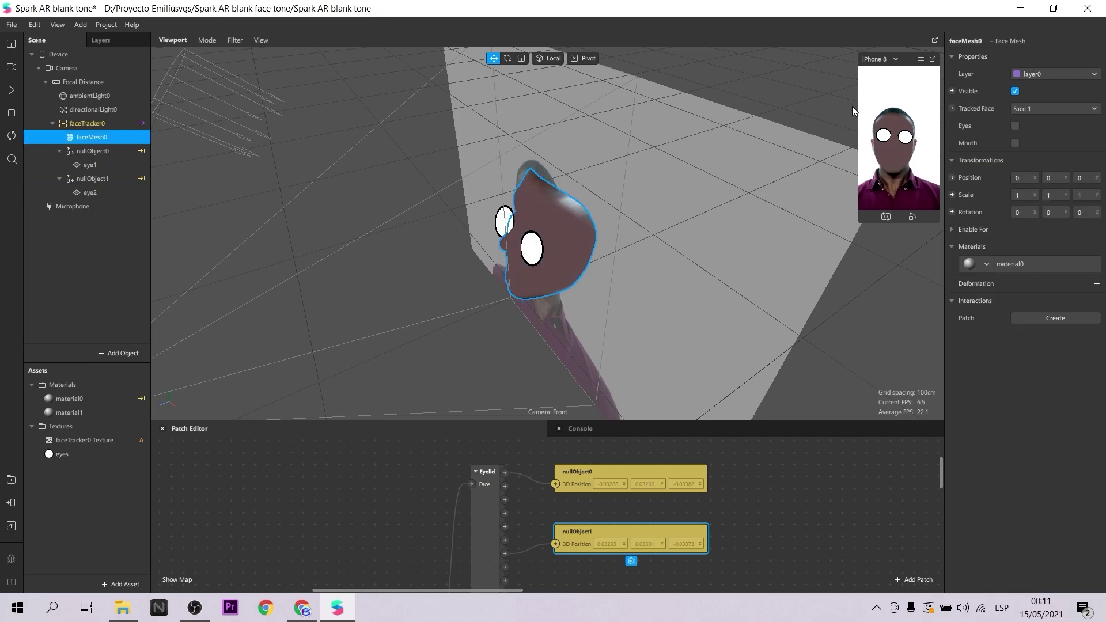
click(1015, 91)
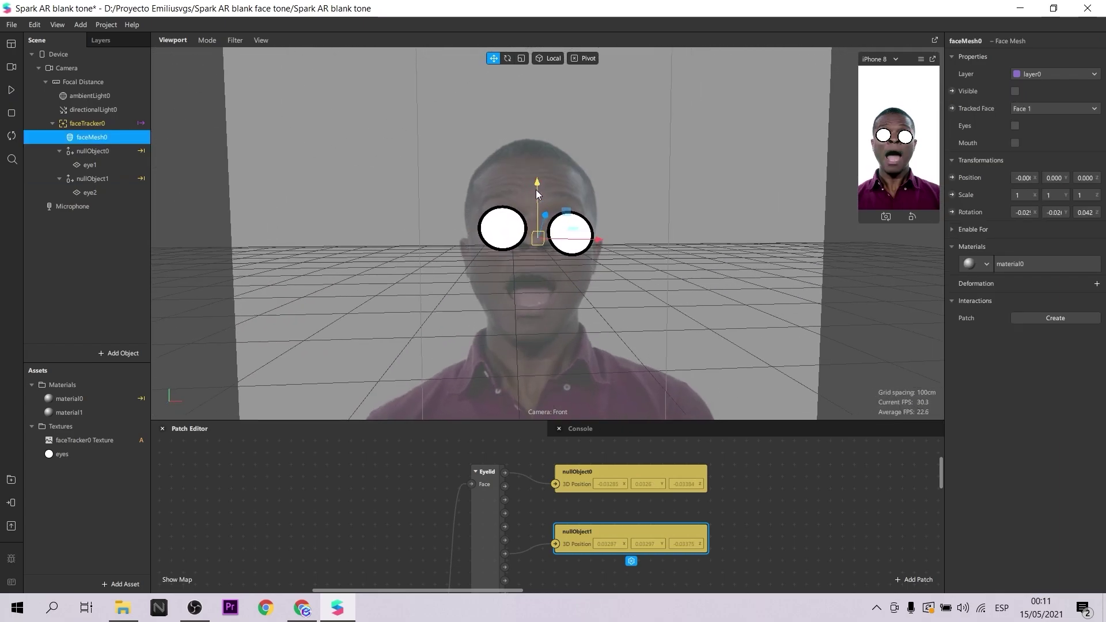
click(570, 230)
click(570, 231)
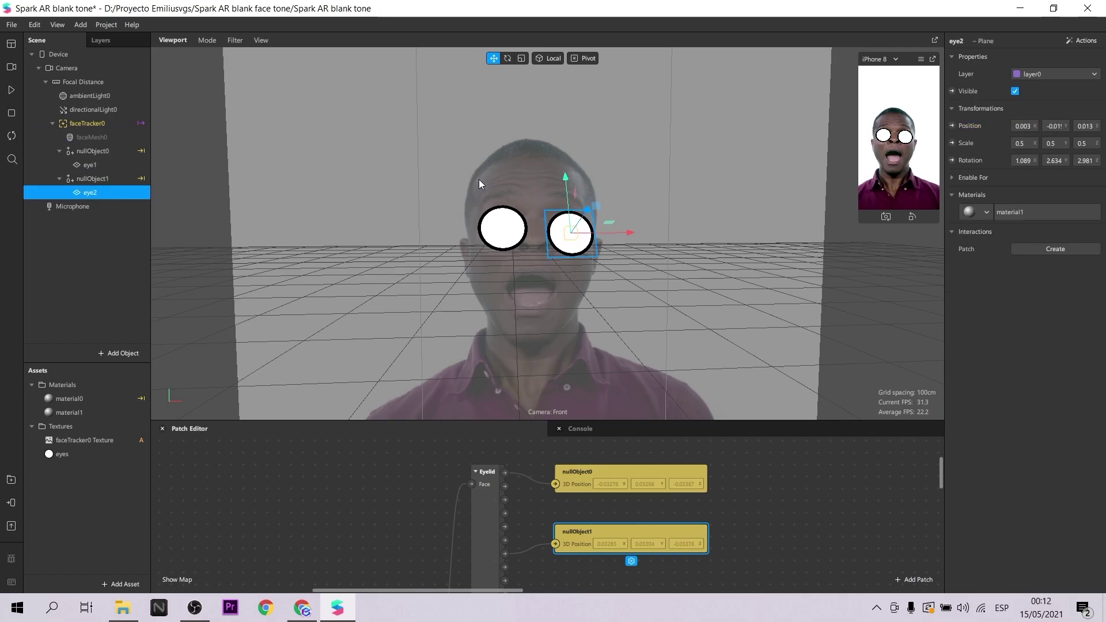
click(98, 138)
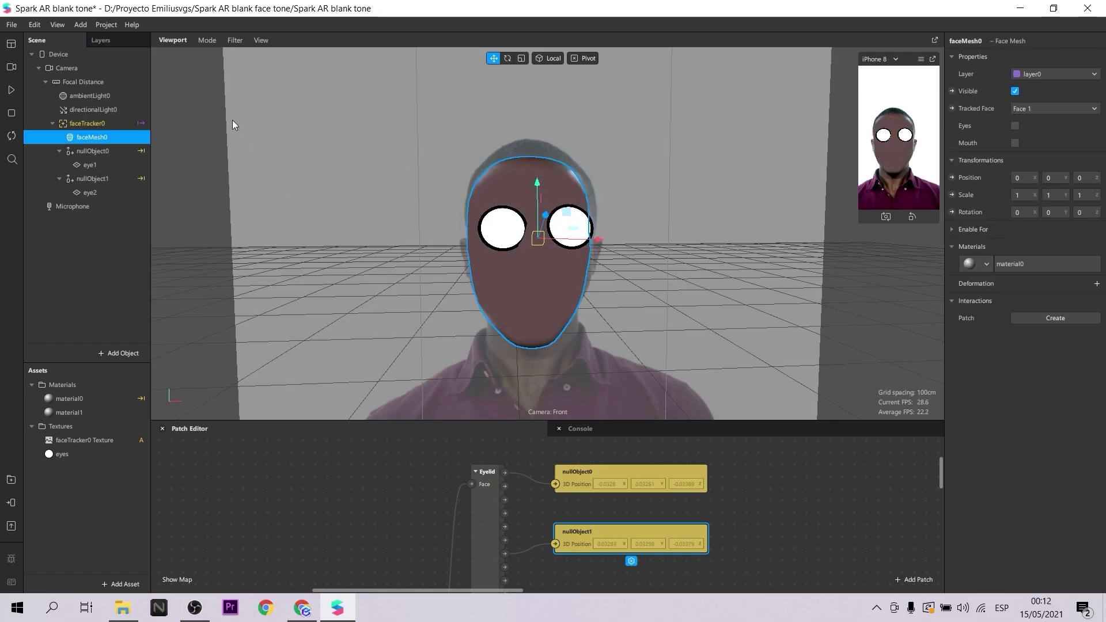
- Check both eyes in the running preview and nudge eye2 to about 0.014 in Z
click(12, 91)
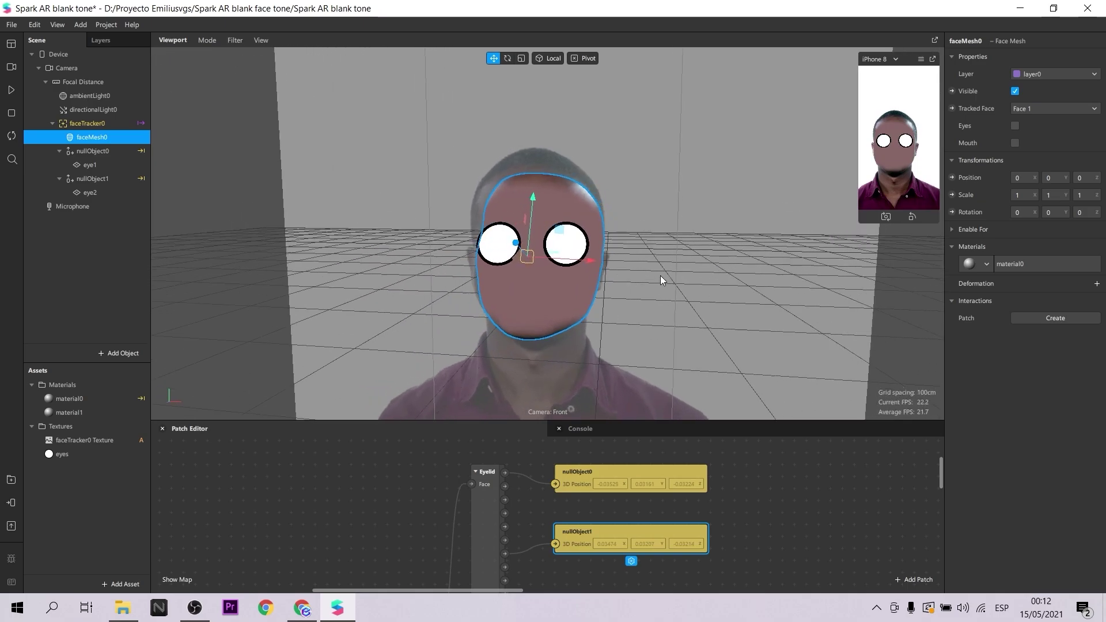
click(12, 91)
click(86, 183)
click(89, 192)
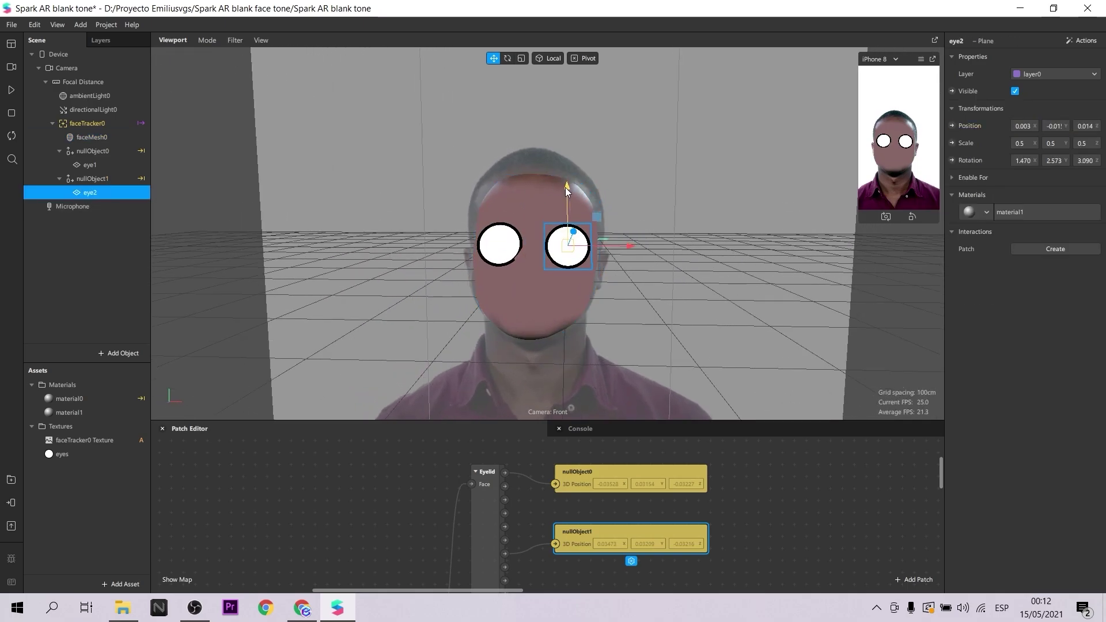
click(108, 259)
- Import the Sphere Primitive from the 3D Shapes collection of the AR Library
scroll(650, 499, down, 5)
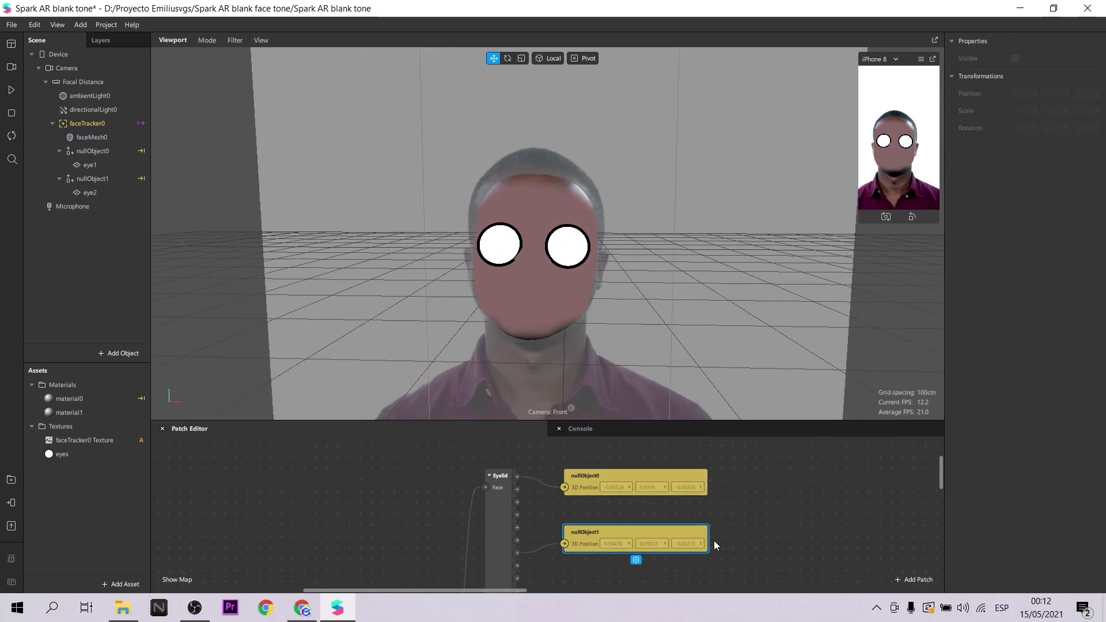
scroll(636, 547, down, 1)
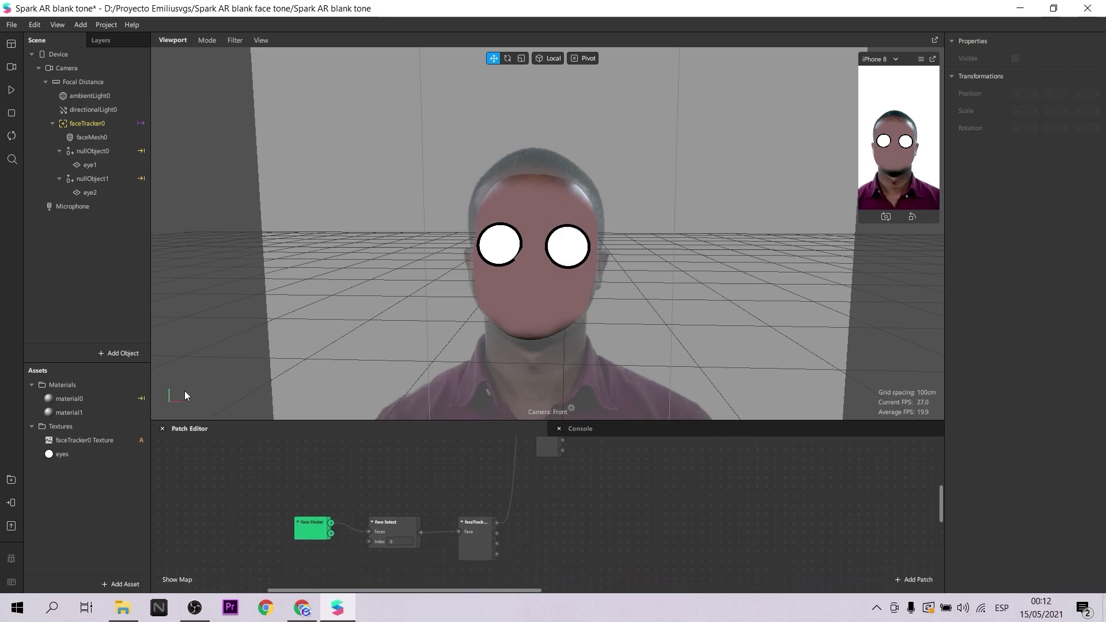
click(11, 484)
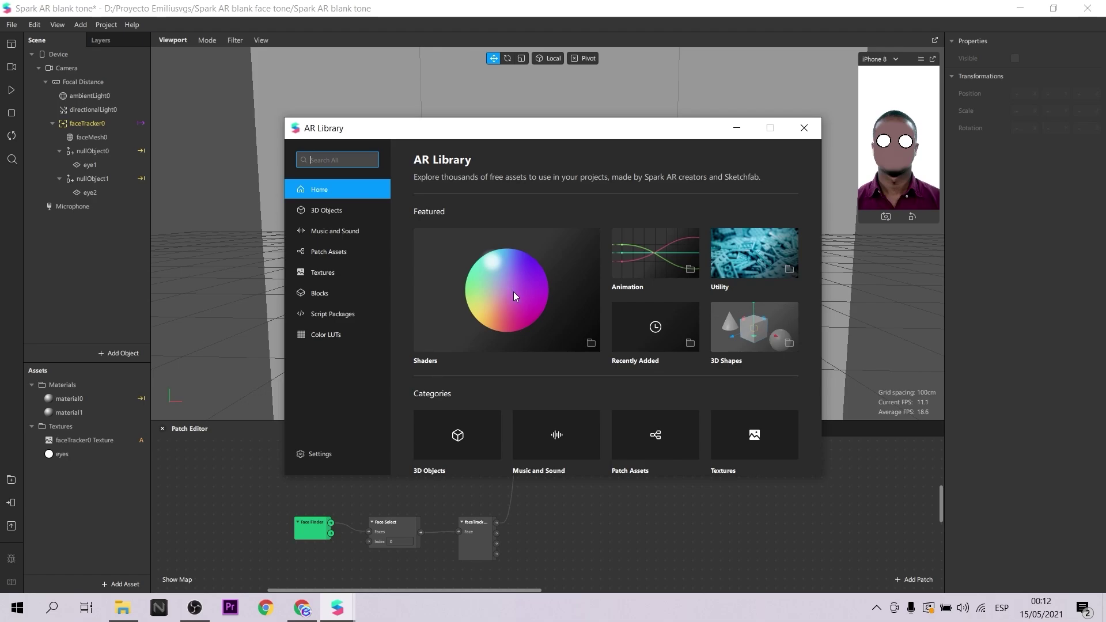
scroll(513, 291, down, 1)
click(458, 361)
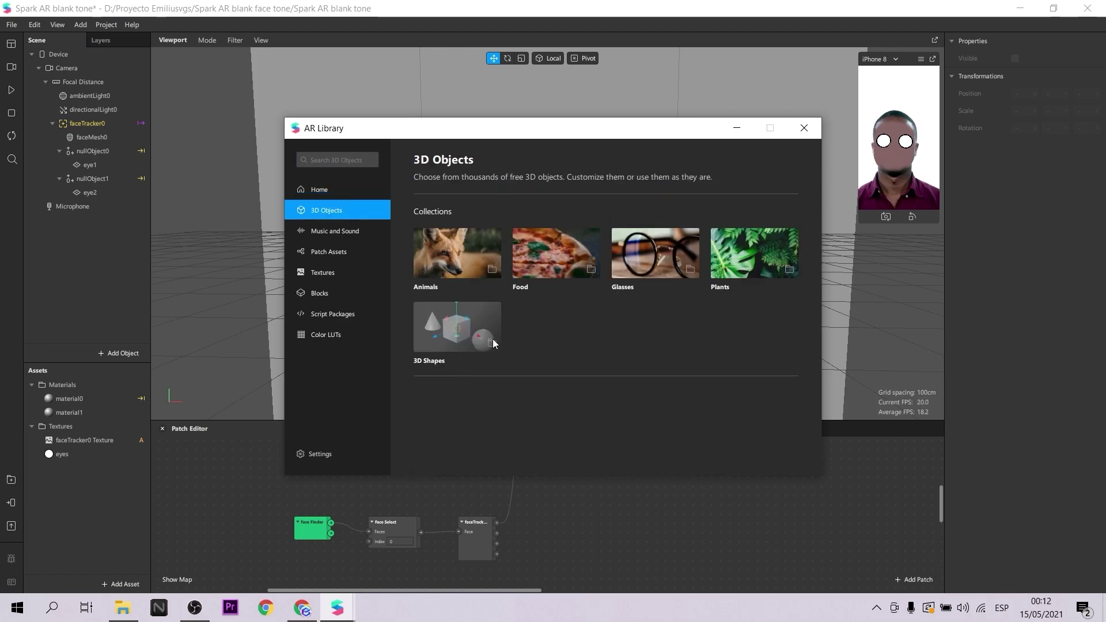
click(450, 321)
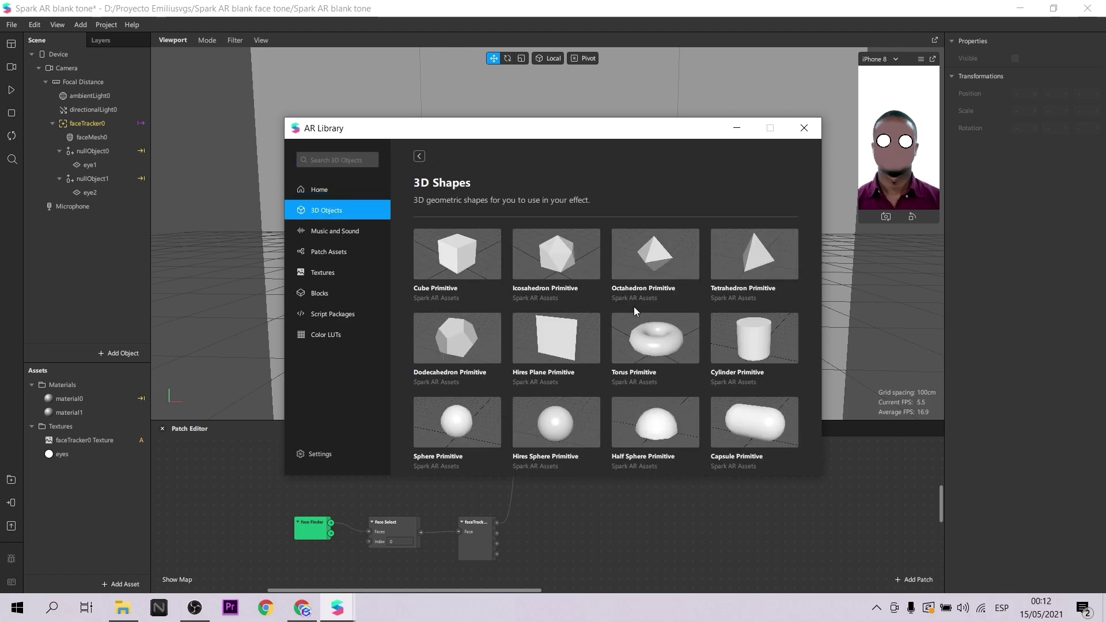
scroll(544, 350, down, 2)
click(478, 350)
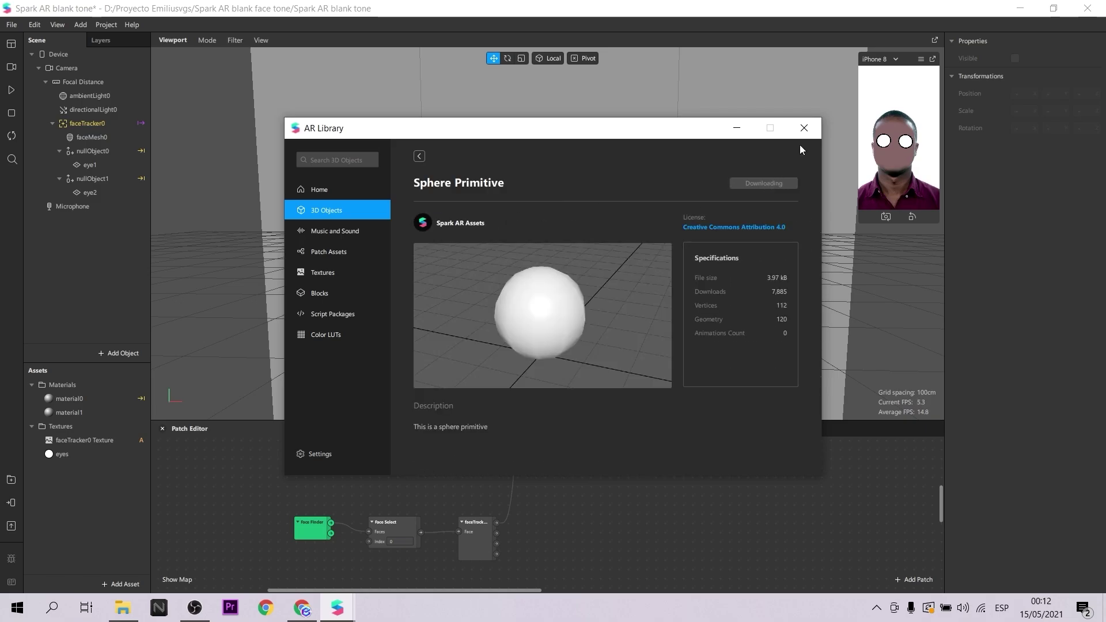
click(815, 130)
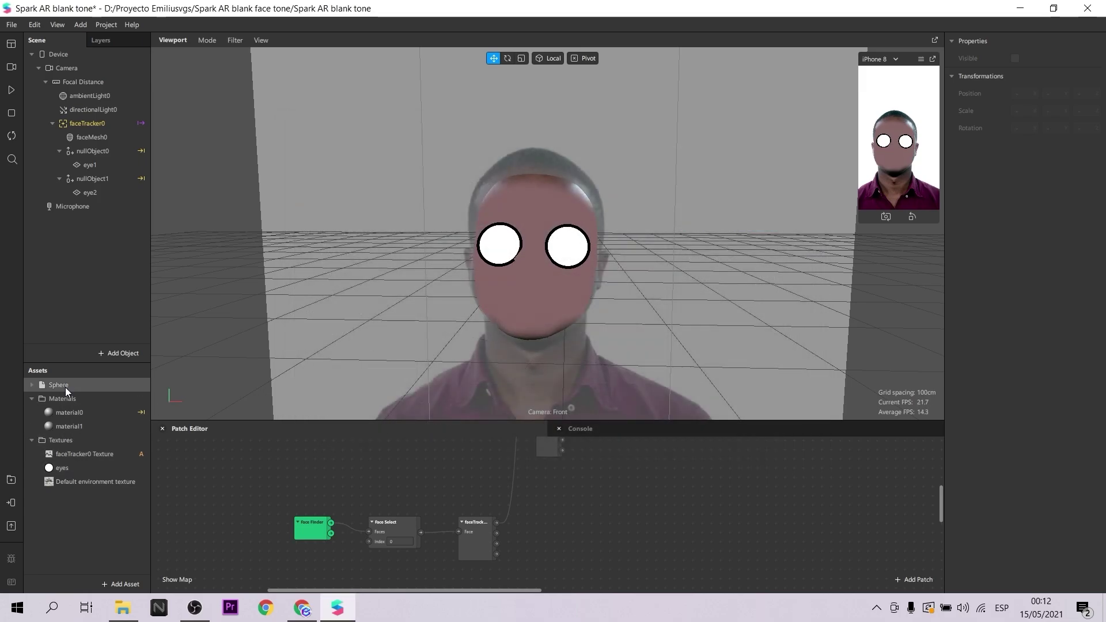
- Place the imported Sphere under faceTracker0 and scale it to 0.25 on all three axes
drag(64, 387, 114, 115)
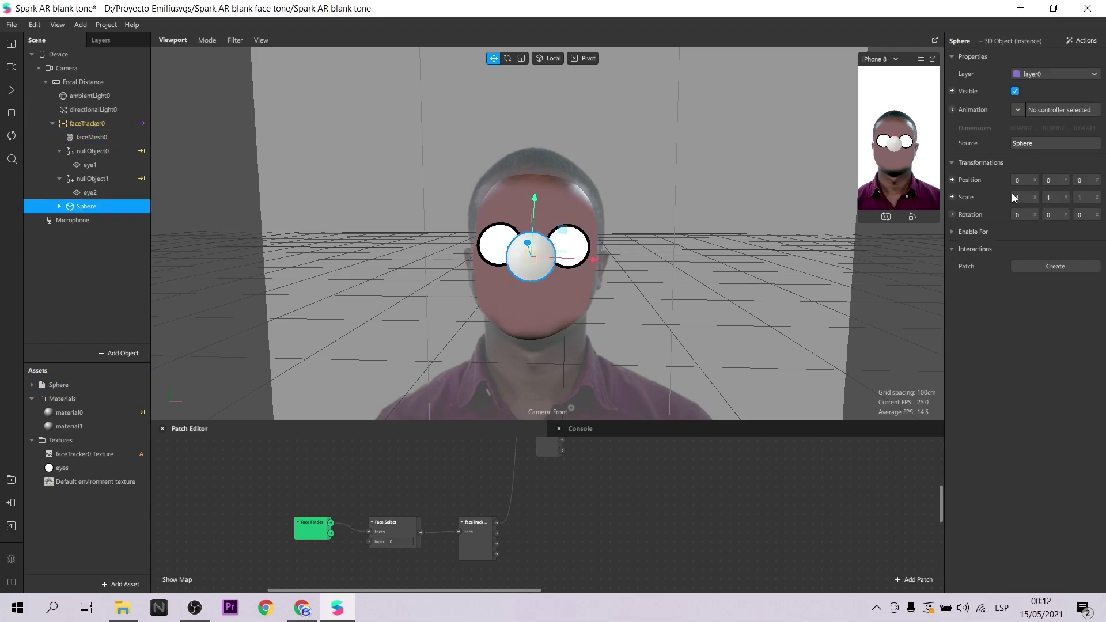
text(0.25)
key(Return)
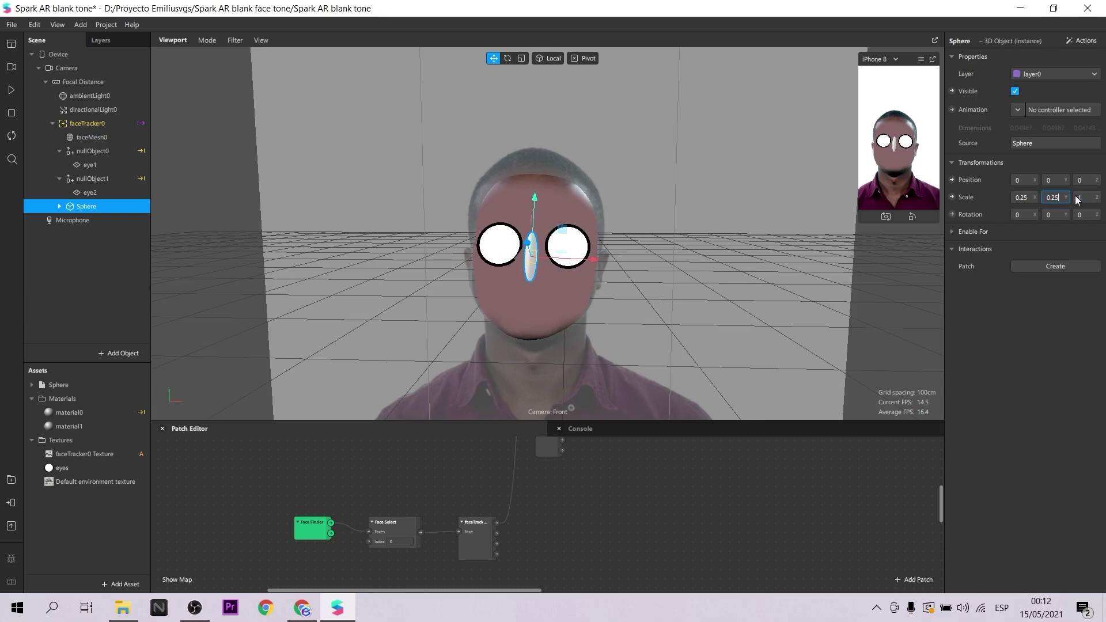
click(1078, 198)
text(0.25)
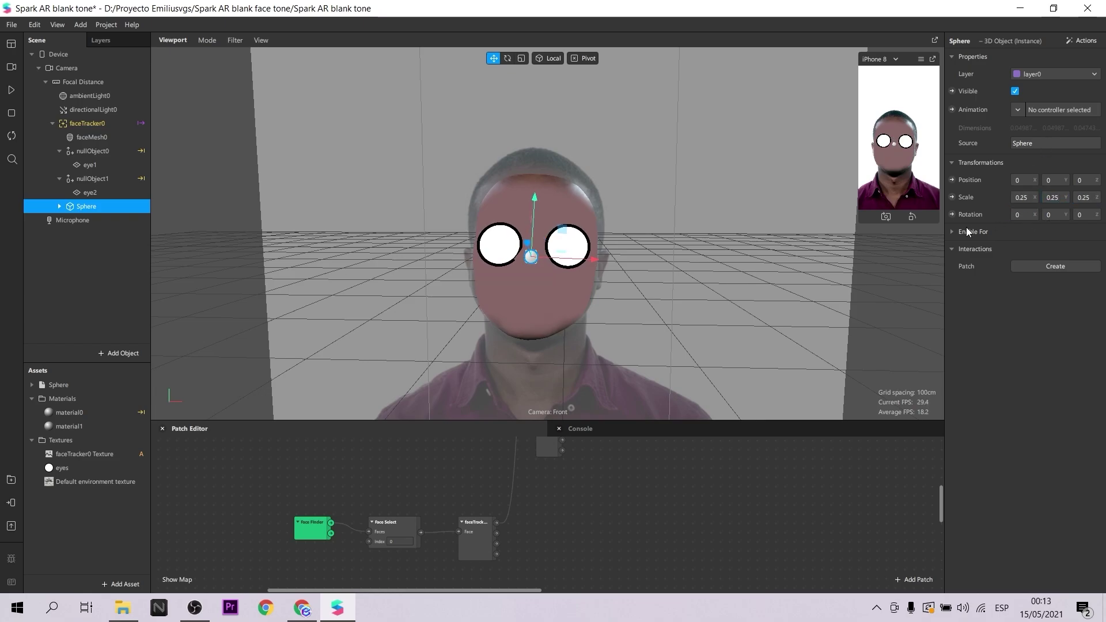
- Set the Sphere_mat material to the Flat shader type with black (#000000) as its color
click(60, 206)
click(82, 221)
click(985, 216)
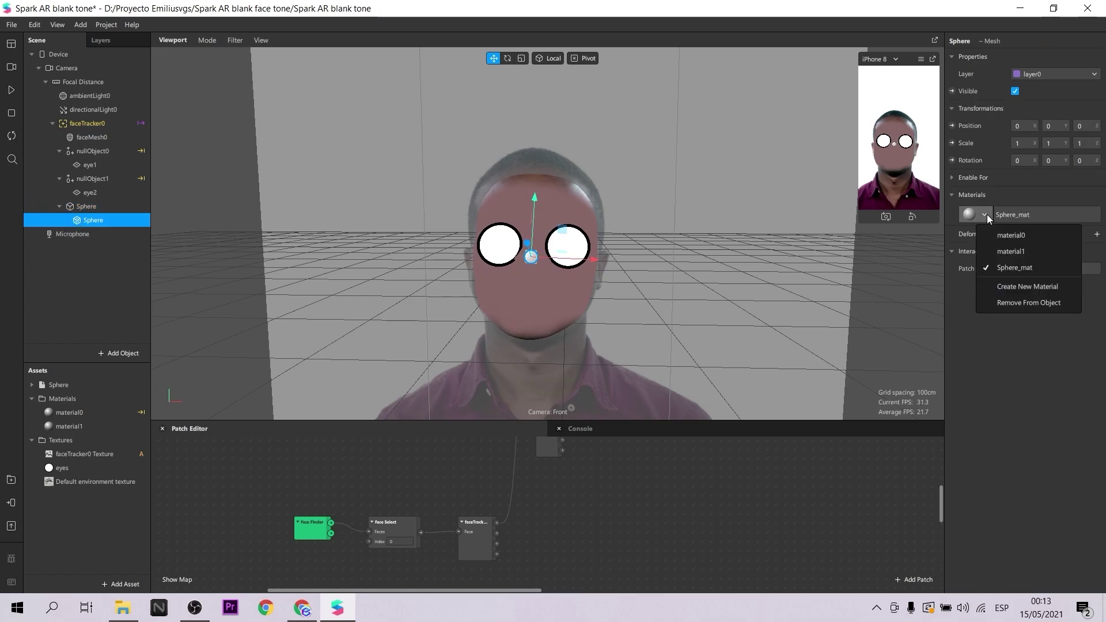
click(32, 384)
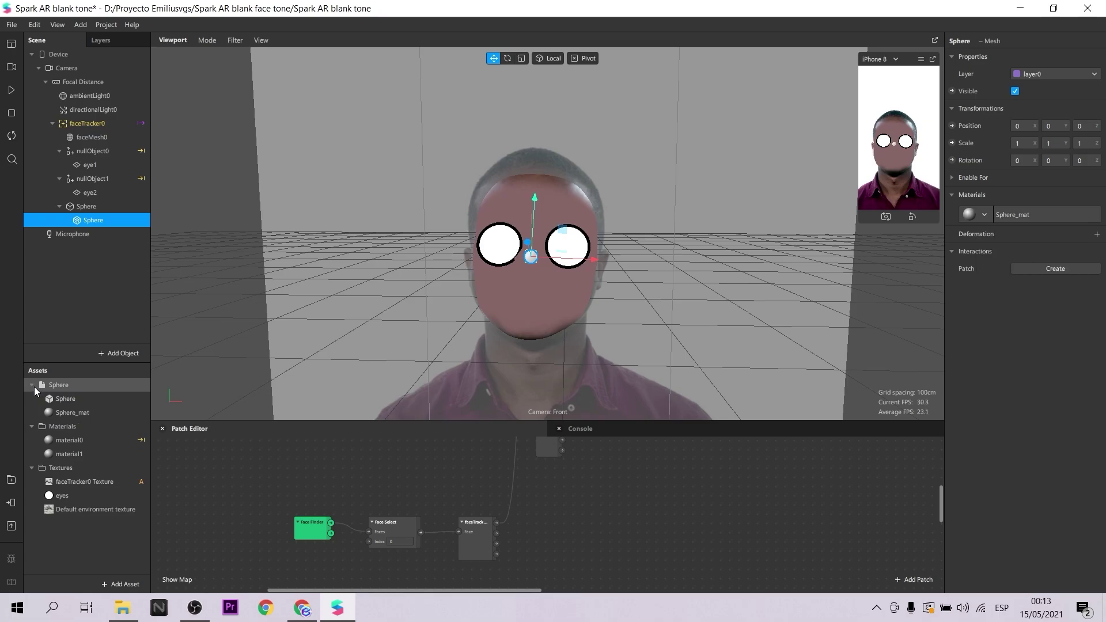
click(70, 412)
click(1036, 57)
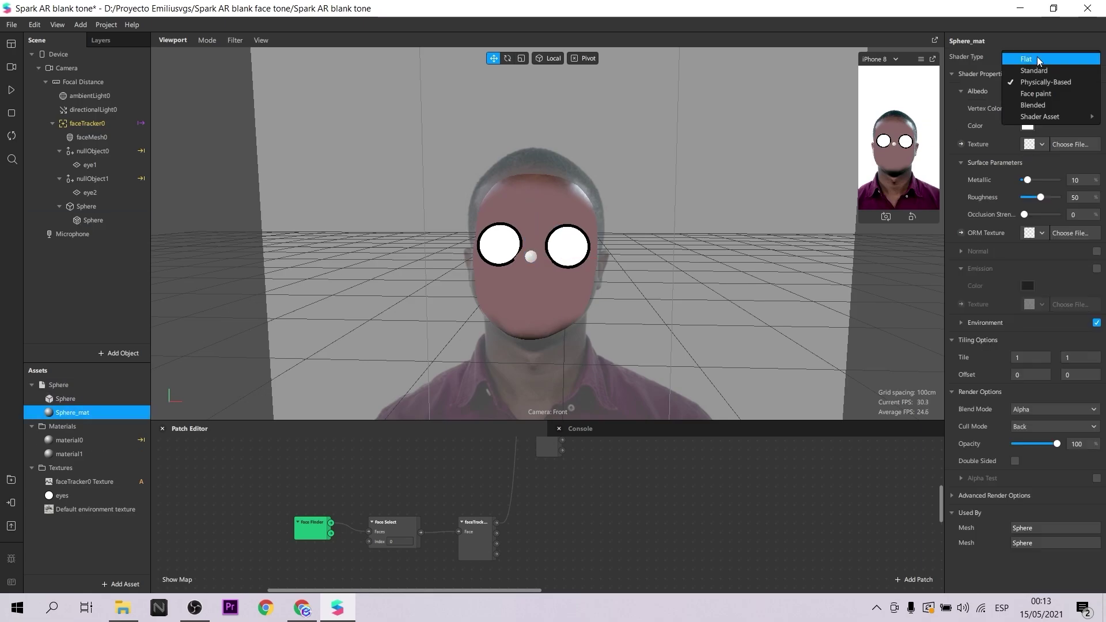
click(1035, 61)
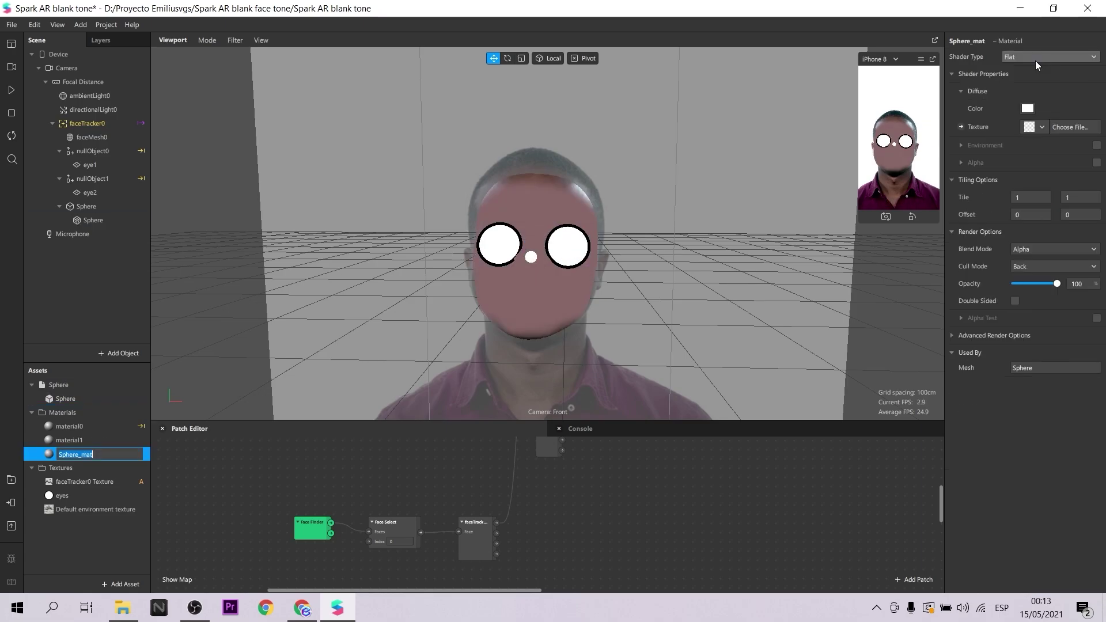
click(1027, 109)
click(417, 203)
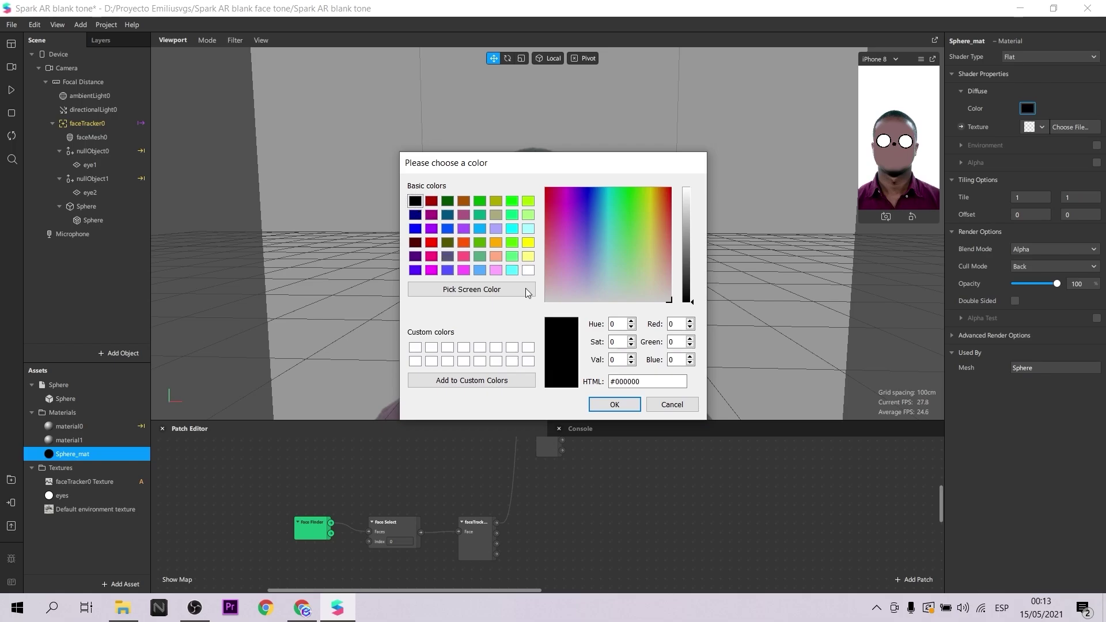
click(615, 405)
- Add an Eyeball patch and connect the face tracker patch's face output to its Face input
click(610, 523)
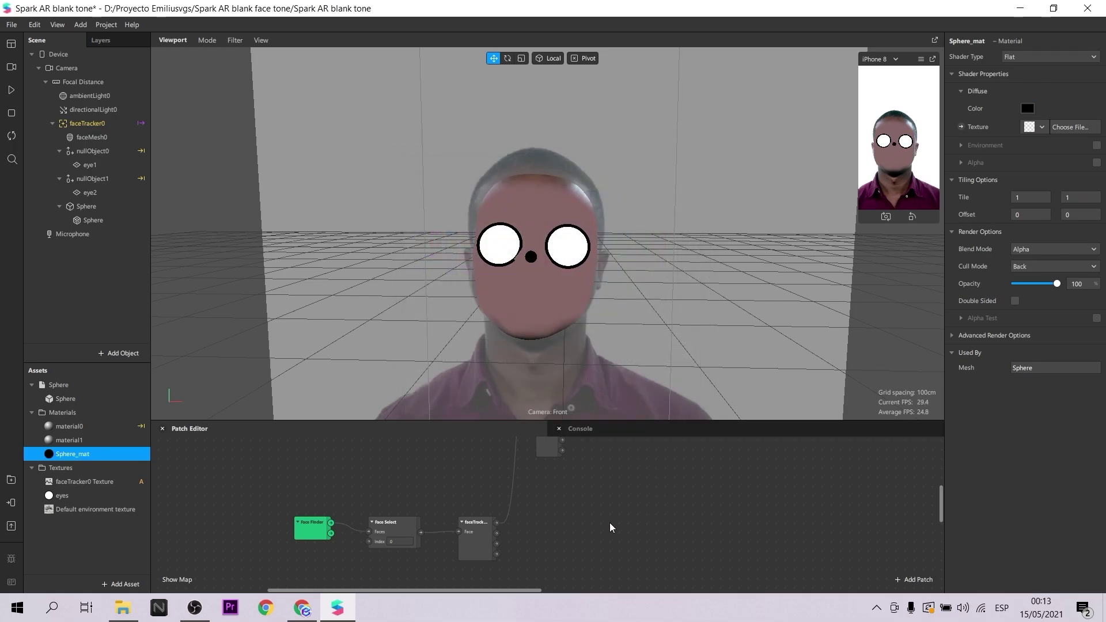
double_click(557, 525)
text(eyeb)
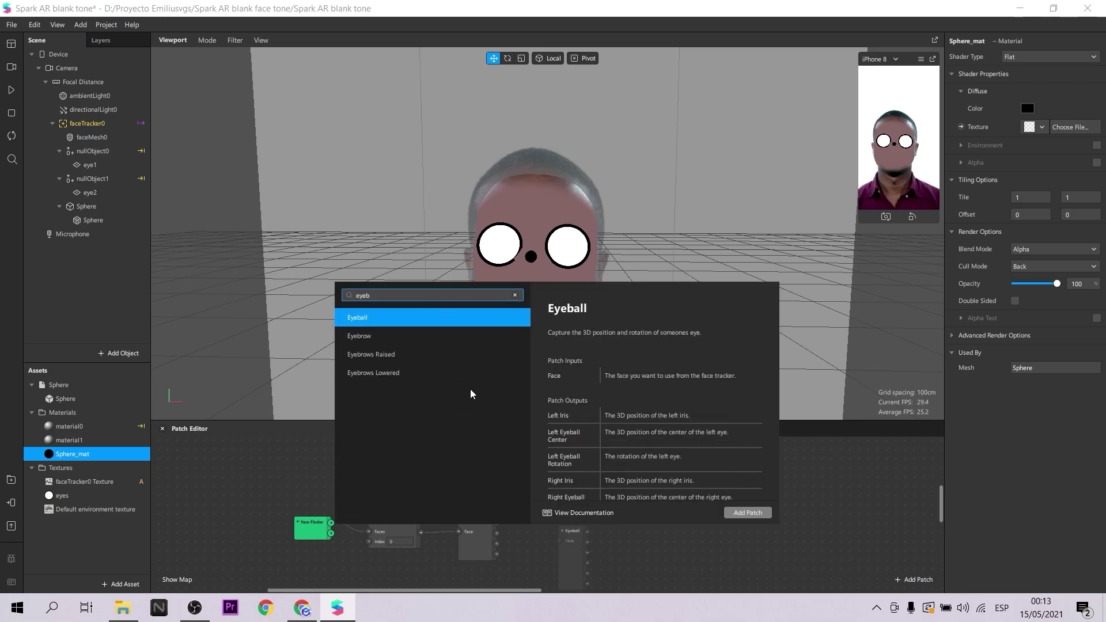
click(749, 513)
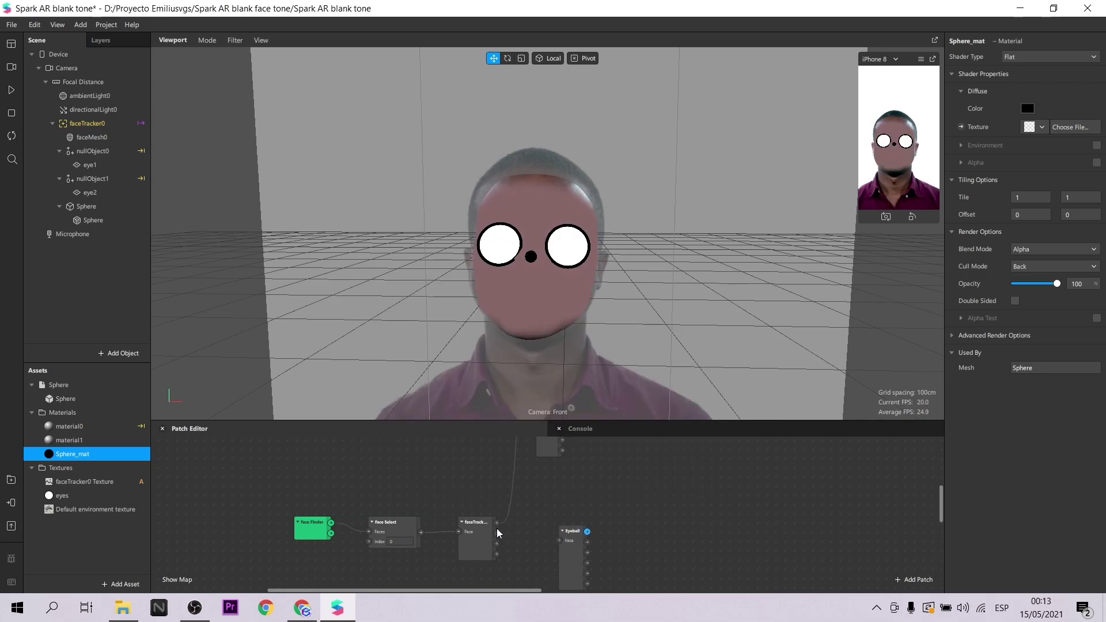
drag(559, 540, 547, 498)
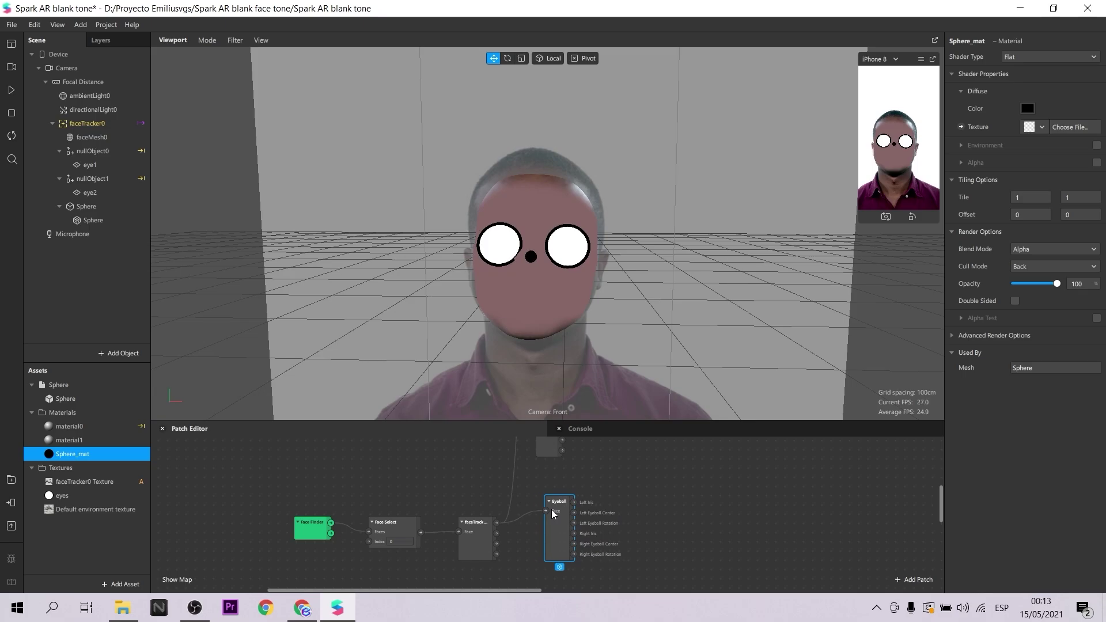
- Drive the inner Sphere mesh's position from the Eyeball patch's Left Iris output and move the parent Sphere over eye1, about -0.02 in X
click(93, 220)
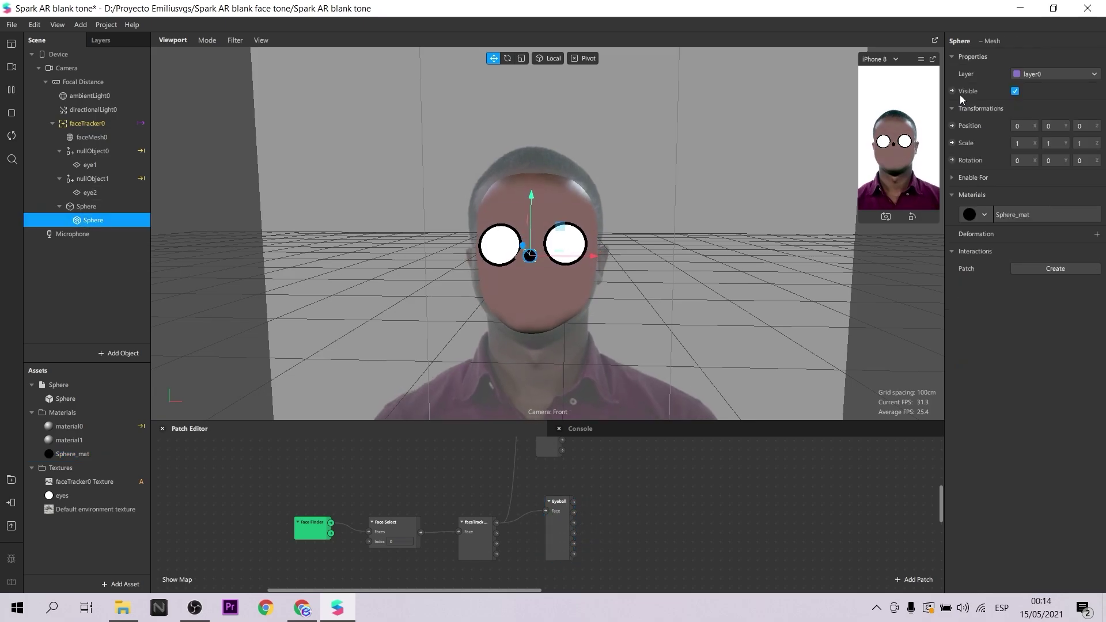
click(952, 126)
drag(586, 506, 665, 511)
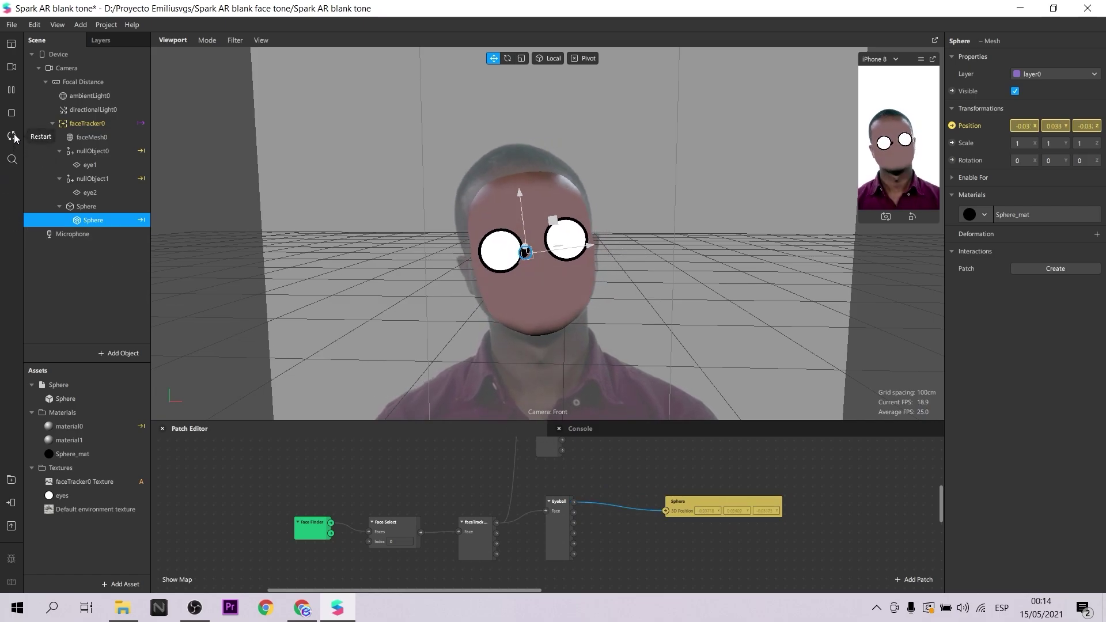
click(89, 211)
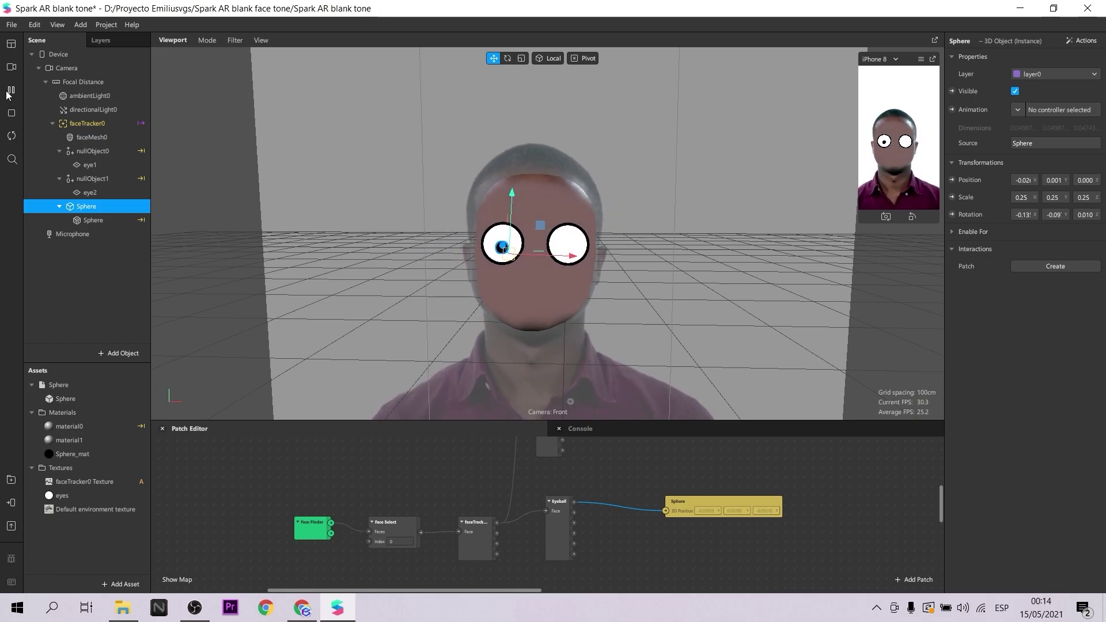
click(9, 92)
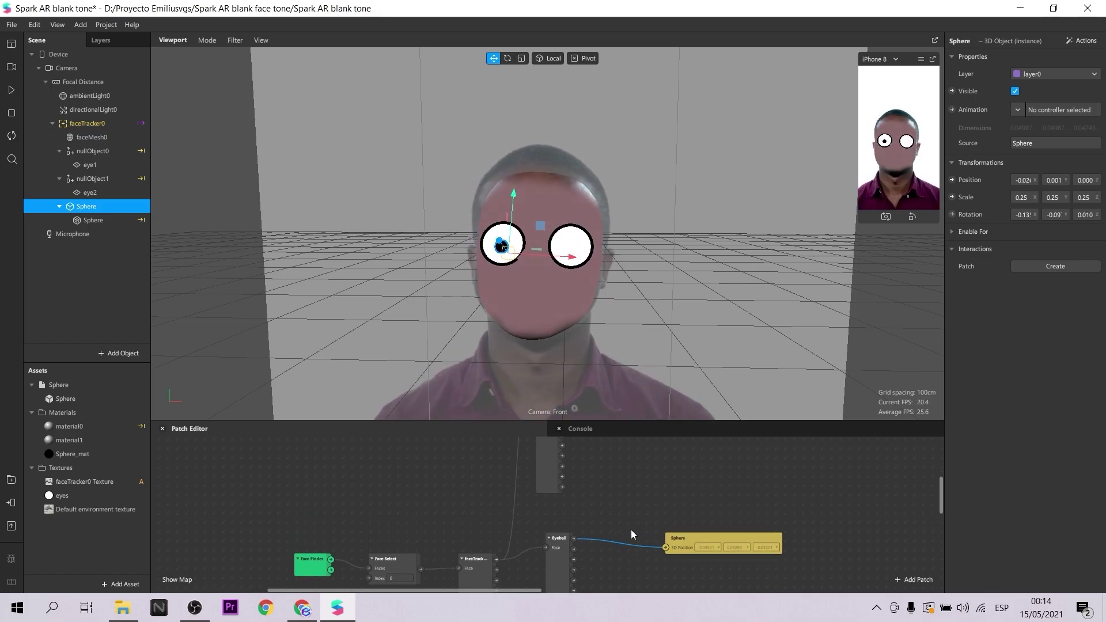
- Duplicate the parent Sphere and drive the copy's position from the Eyeball patch's right-iris output
scroll(639, 525, up, 2)
scroll(638, 523, up, 1)
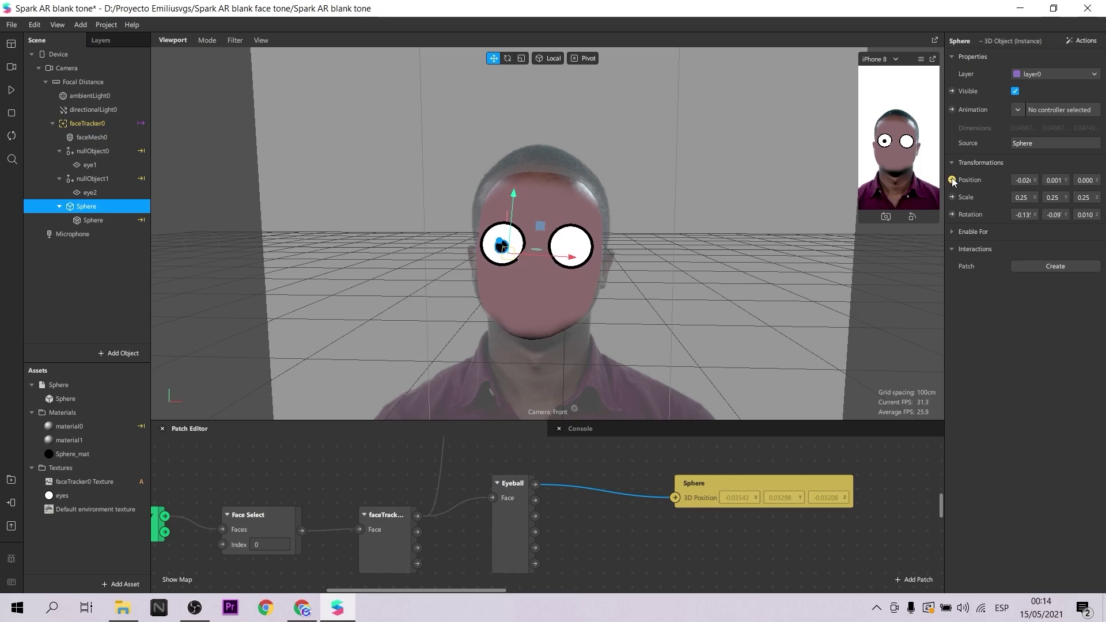
right_click(86, 206)
click(112, 320)
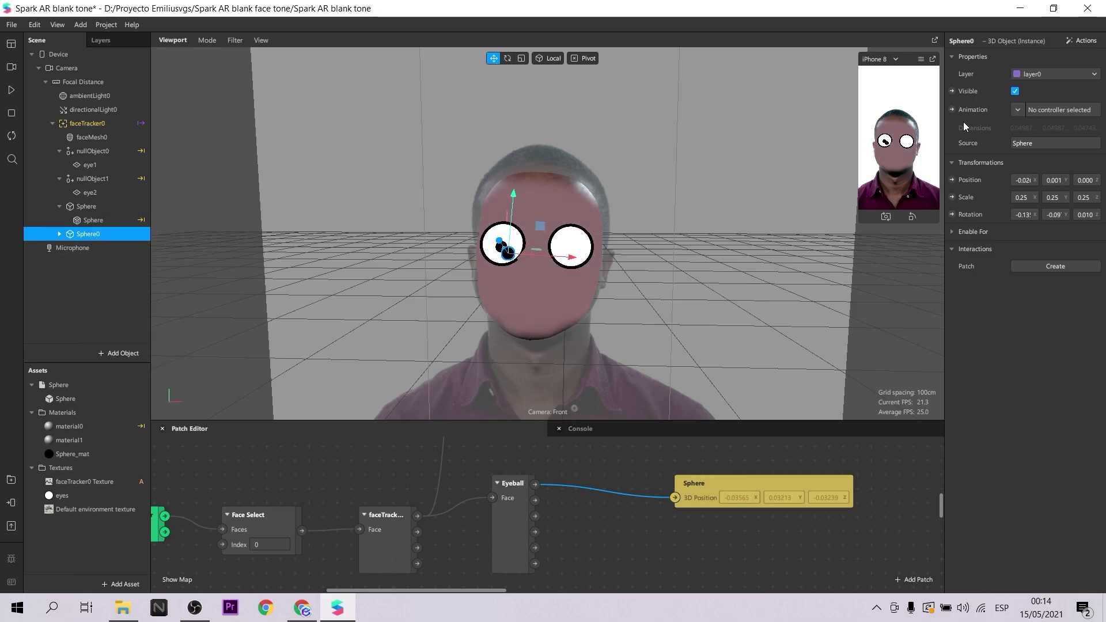
click(951, 180)
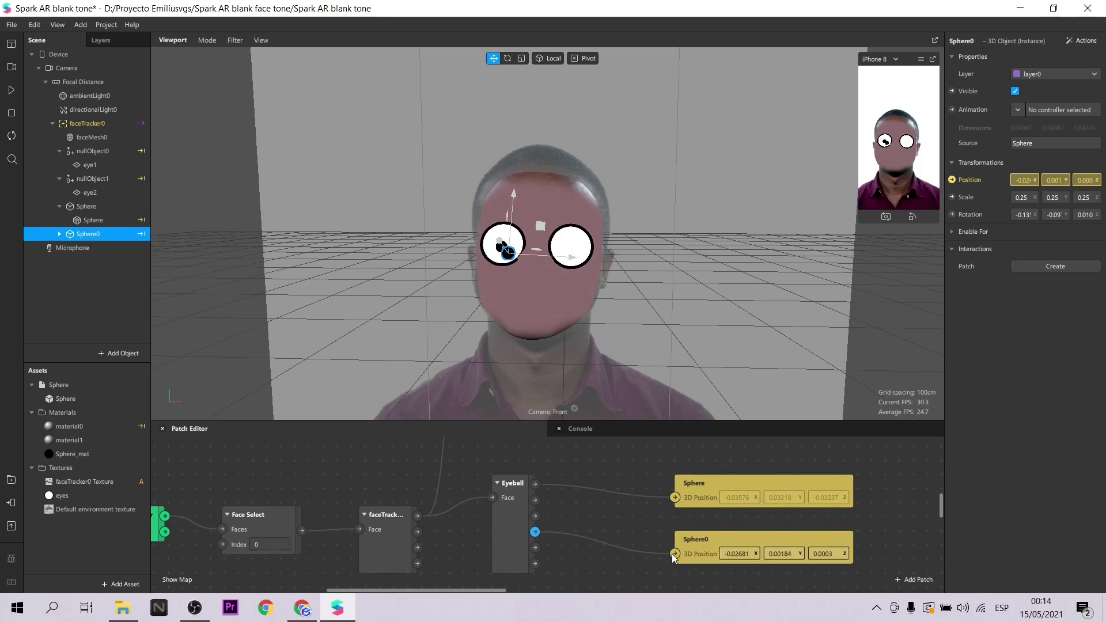
- Move the copied sphere's inner mesh over eye2, about -0.06 in Y and 0.066 in Z, and check the tracking in playback
click(93, 247)
right_drag(345, 248, 509, 249)
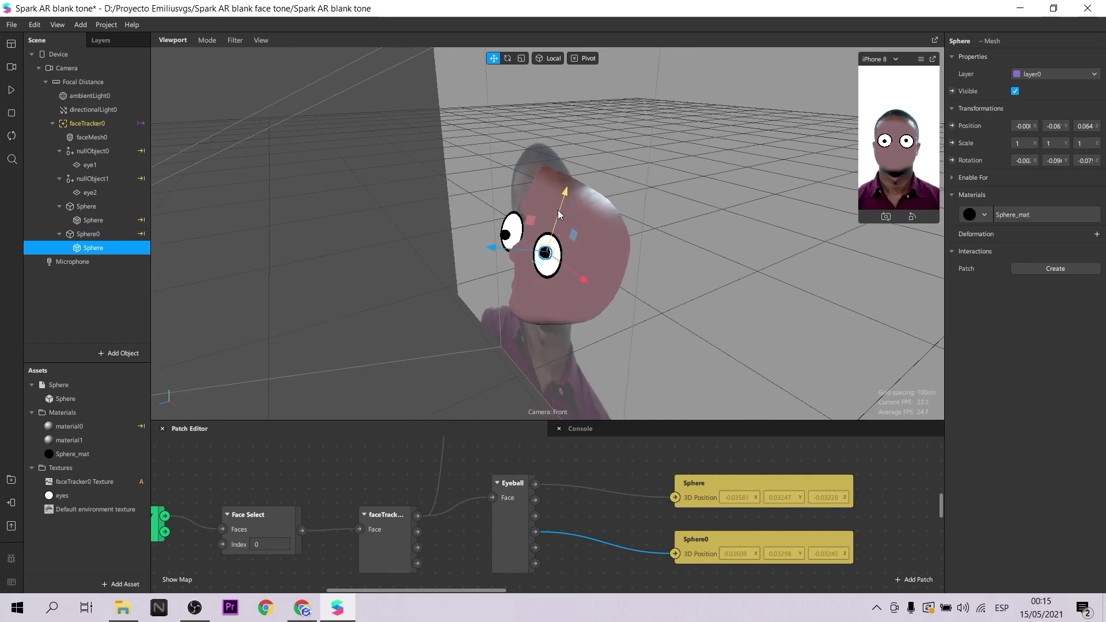
click(14, 91)
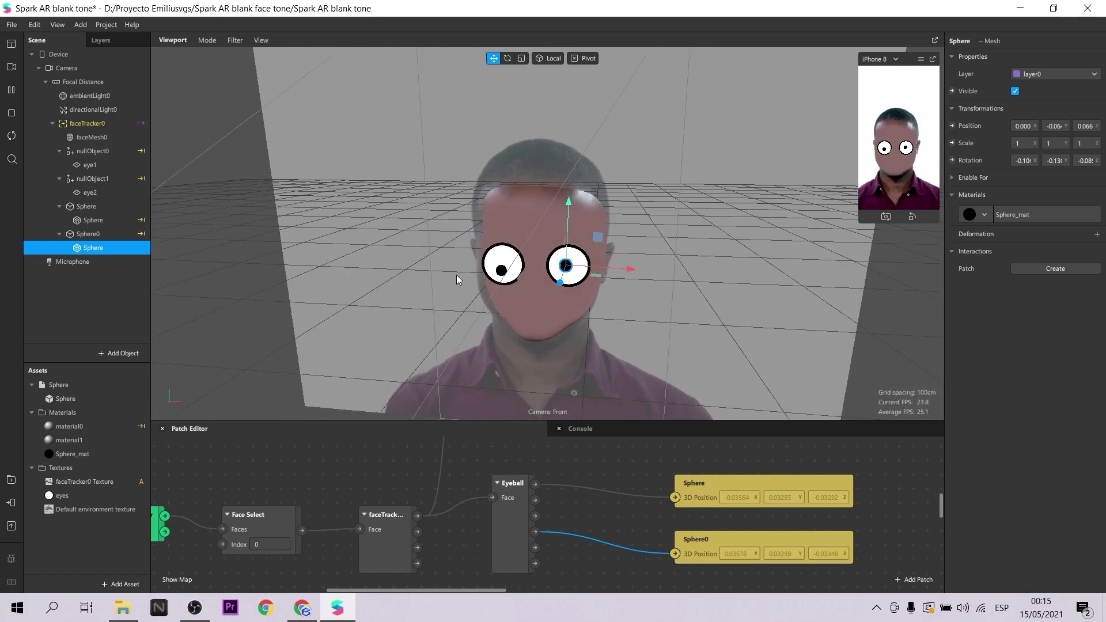
click(456, 275)
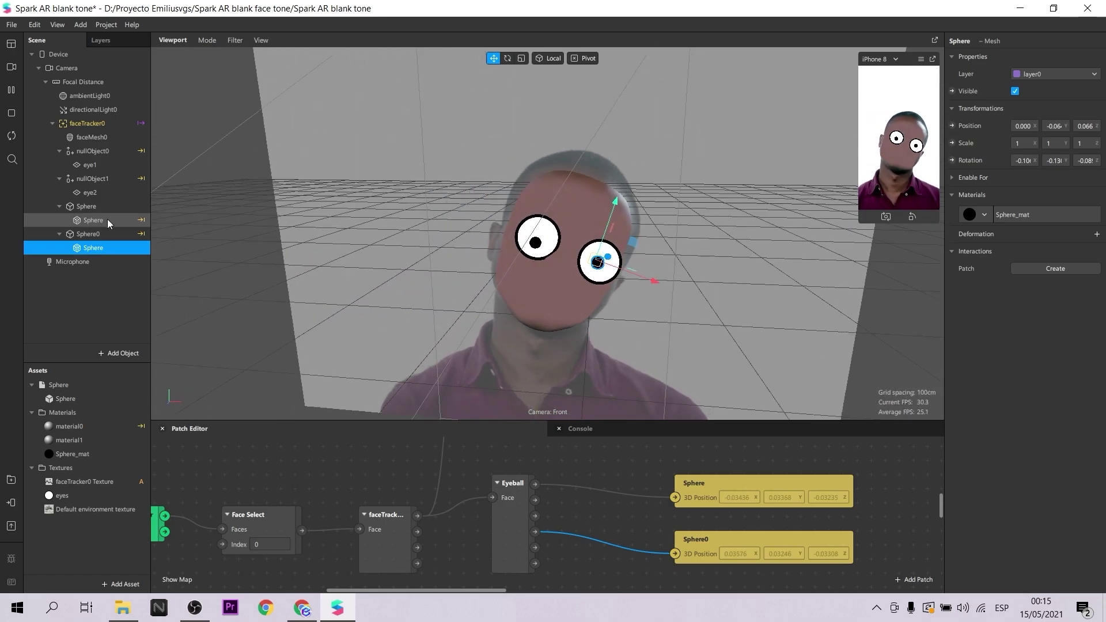
- Replace the inner mesh's position patch with one for the parent Sphere and connect it to the Eyeball patch's Left Iris output
click(687, 485)
key(Delete)
click(86, 206)
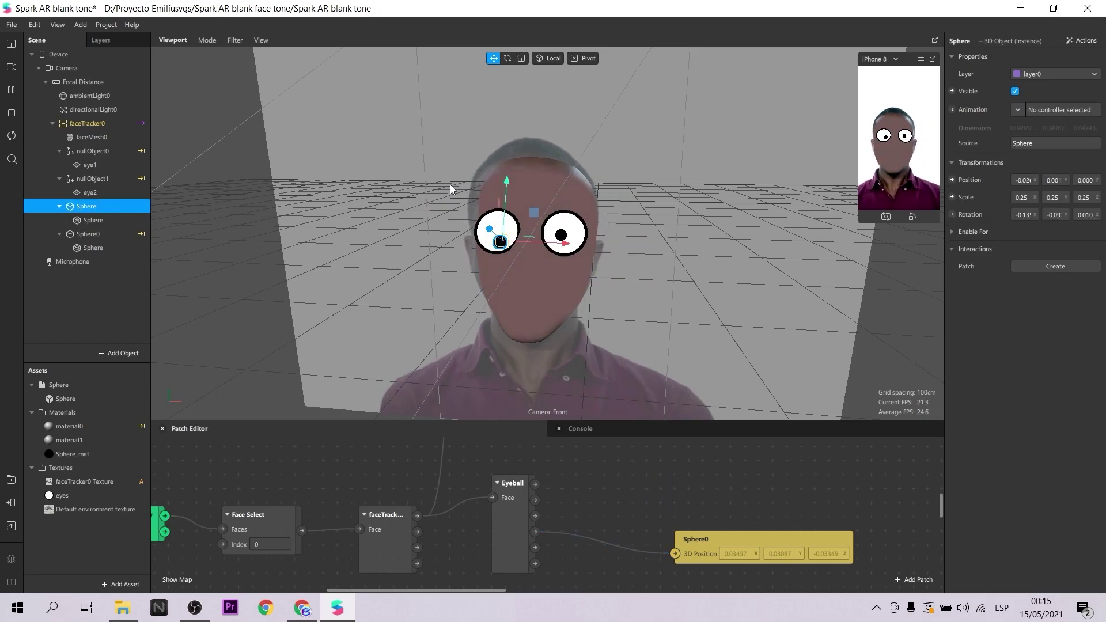
click(951, 180)
drag(617, 520, 769, 477)
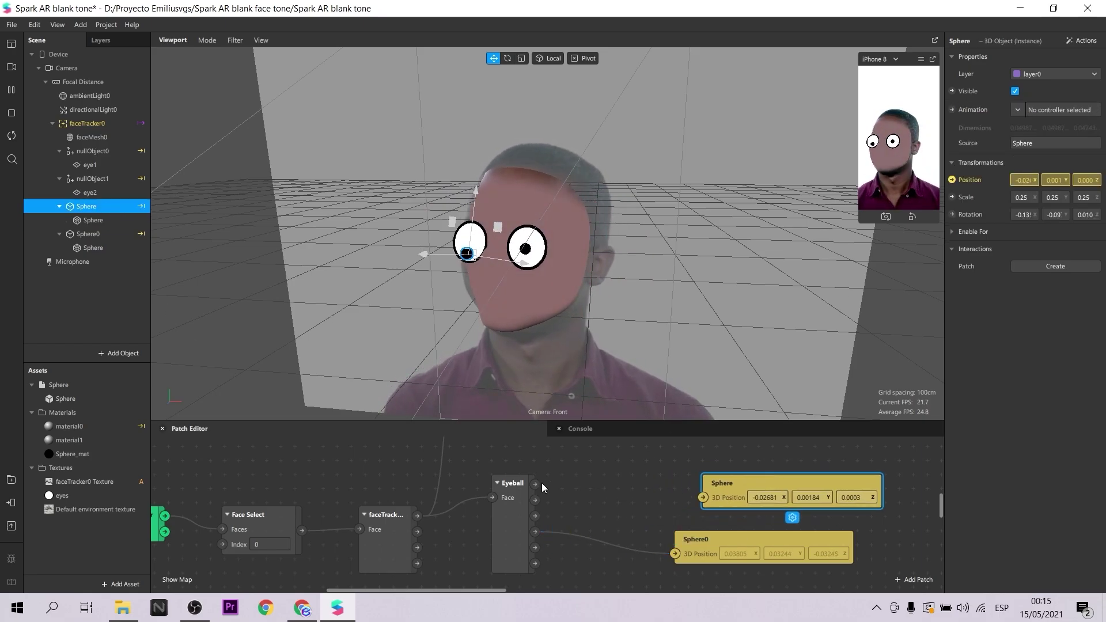
drag(535, 484, 704, 482)
- Move the first Sphere's inner mesh over eye1, about -0.07 in Y and 0.08 in Z
click(92, 220)
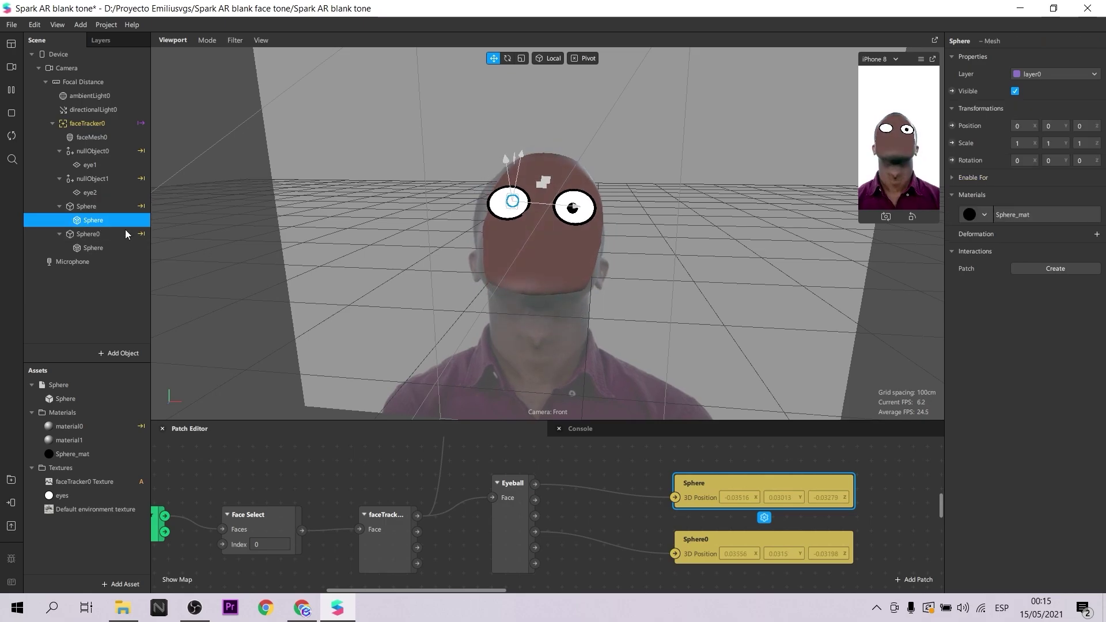
click(8, 89)
drag(438, 214, 477, 214)
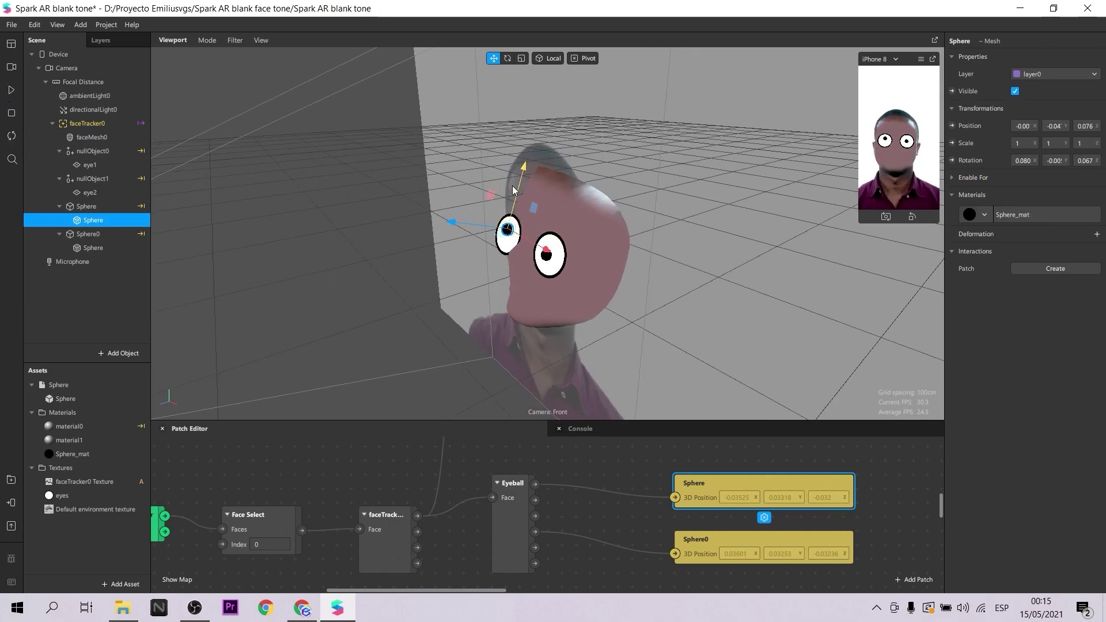
- Collapse both sphere groups in the scene hierarchy and duplicate the first Sphere
scroll(517, 470, up, 3)
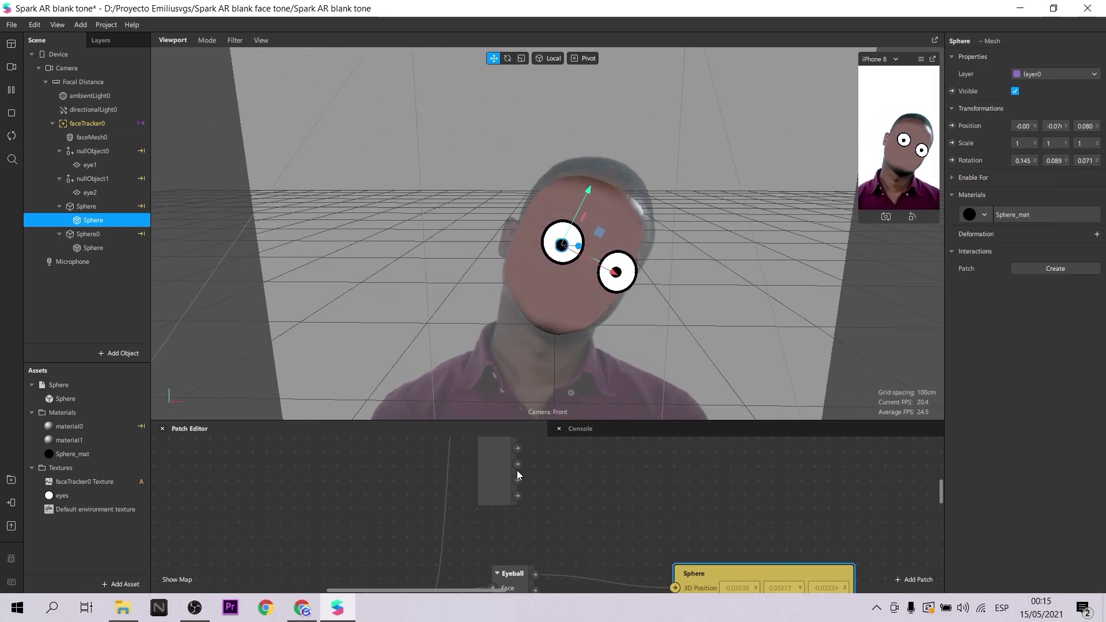
scroll(522, 461, down, 5)
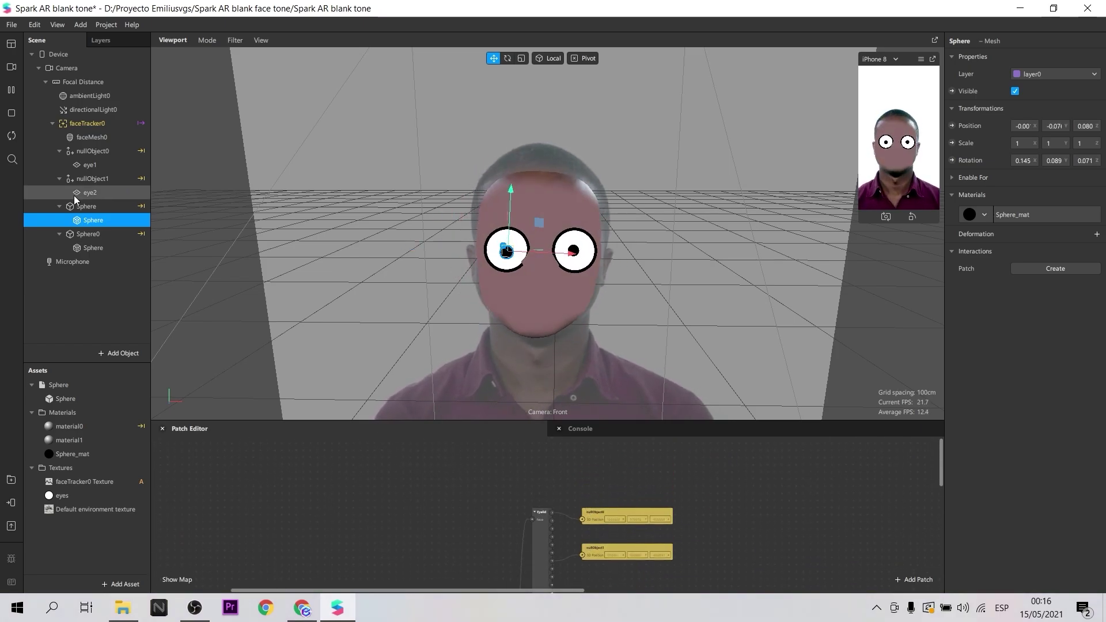
click(59, 206)
click(60, 219)
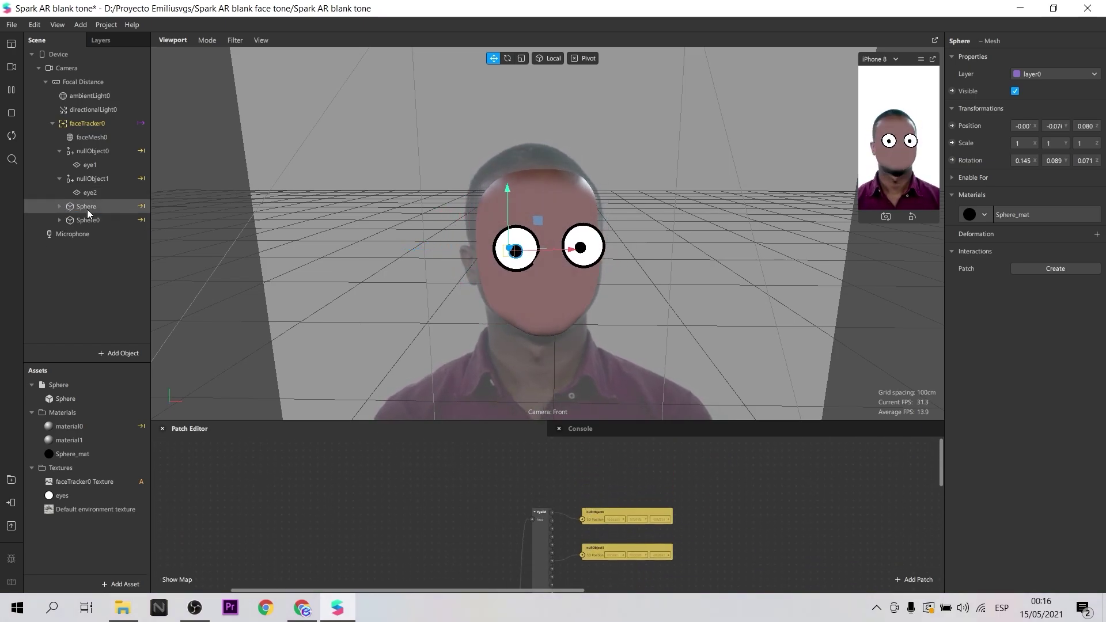
click(88, 208)
right_click(88, 207)
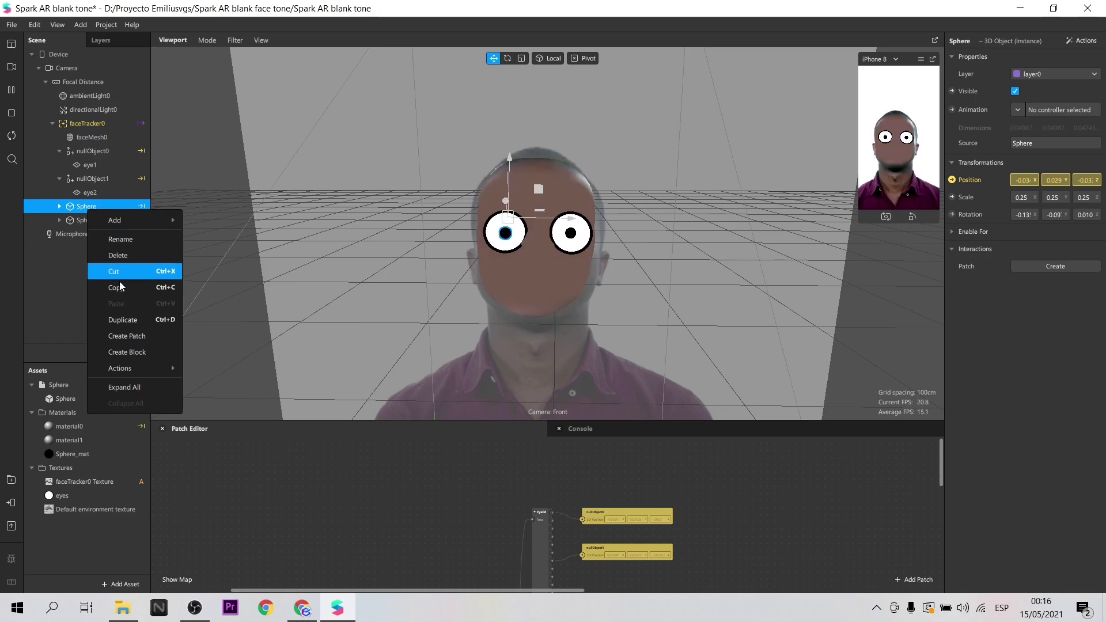
click(122, 319)
click(79, 221)
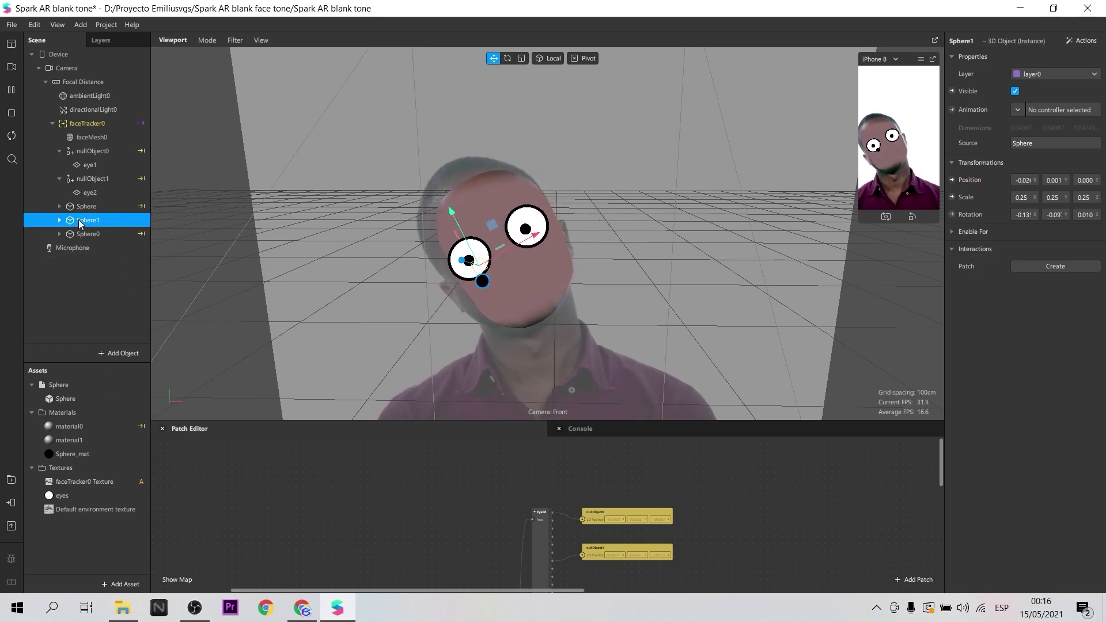
- Set the scale of Sphere1 to 0.5 on all three axes
click(1023, 197)
text(0.5)
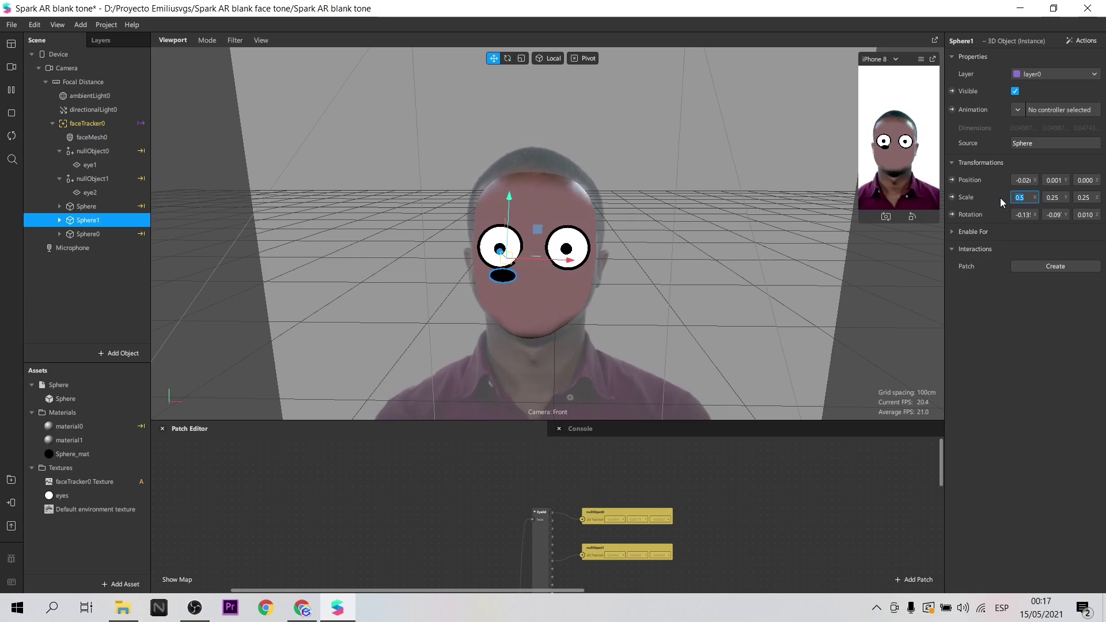
key(Tab)
text(0.5)
key(Tab)
text(0.5)
key(Return)
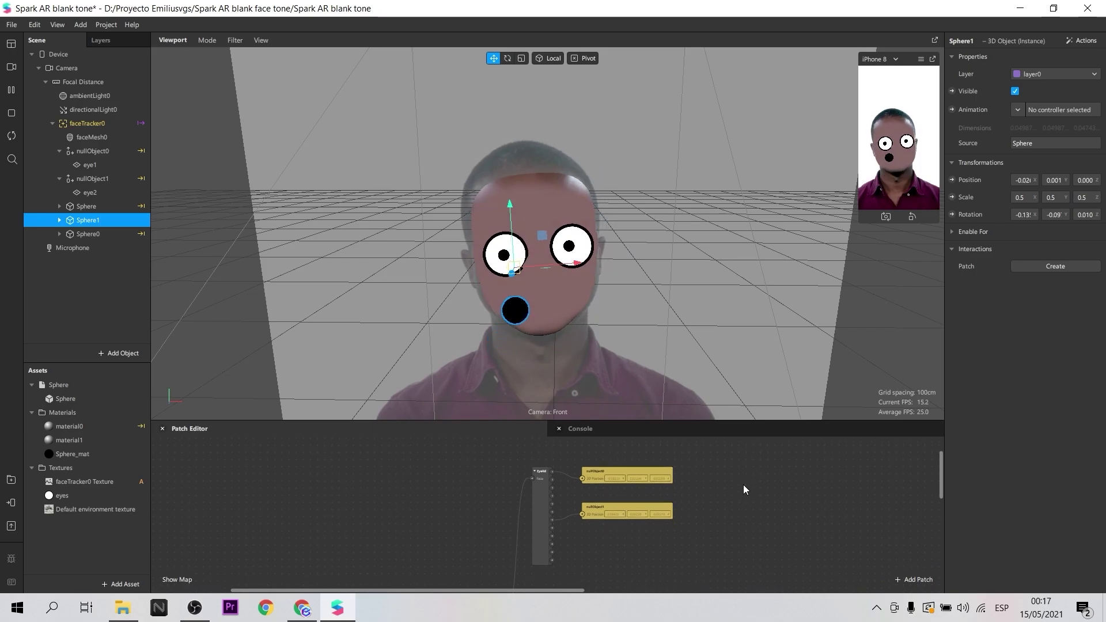
- Create a position patch for Sphere1, place it beneath the Sphere patch and connect it to the Eyeball patch's Left Iris output
scroll(657, 549, up, 3)
click(618, 507)
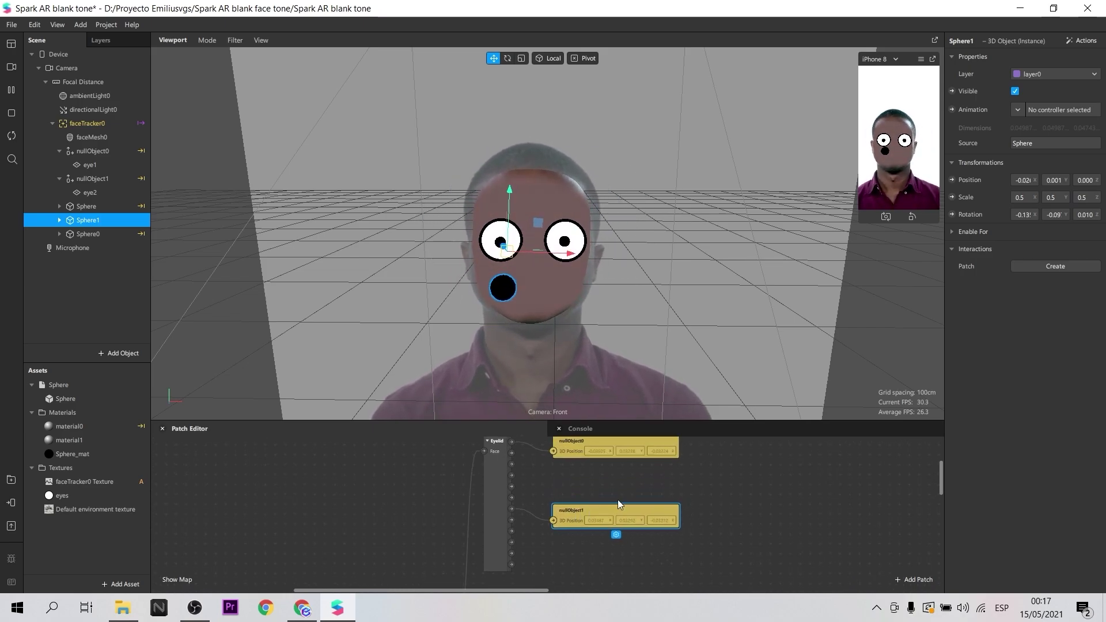
scroll(617, 499, down, 3)
click(638, 467)
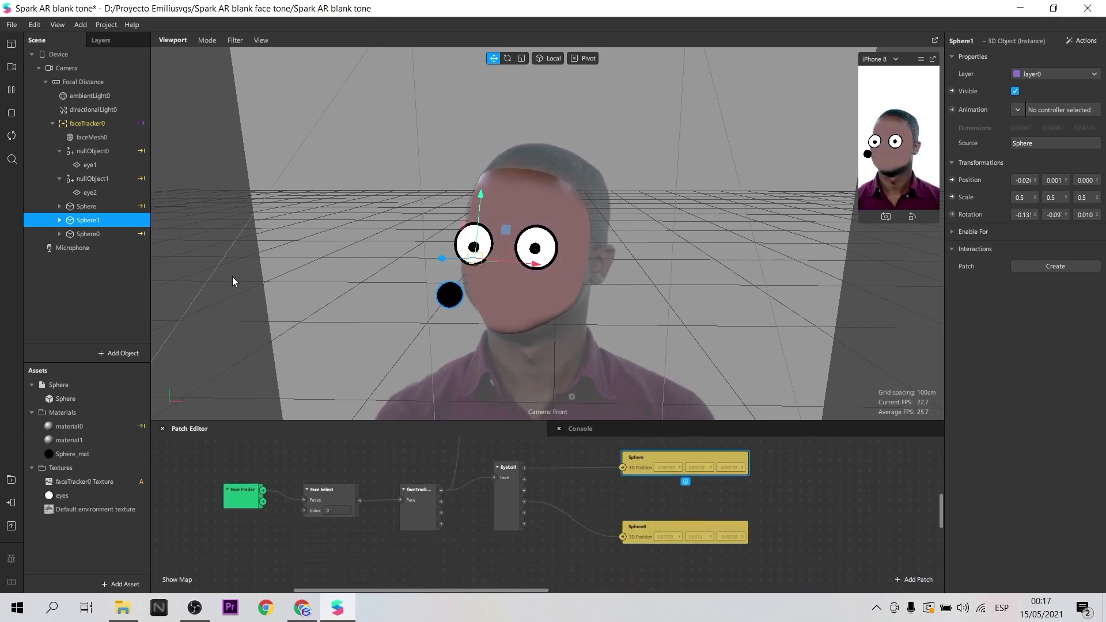
click(59, 220)
click(92, 233)
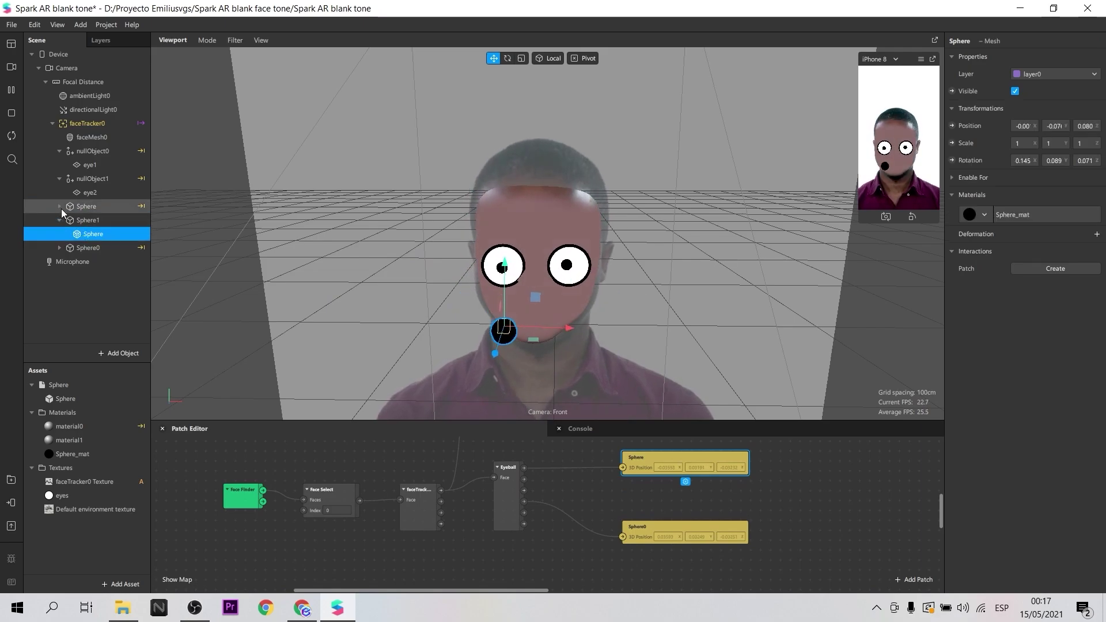
click(59, 220)
click(88, 220)
click(951, 180)
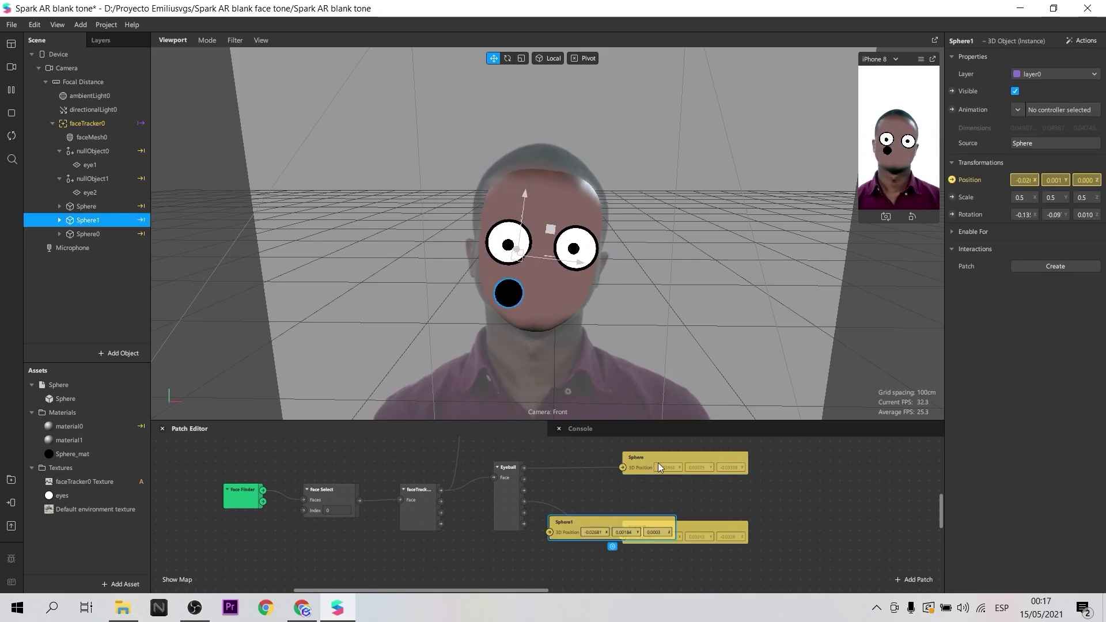
drag(657, 462, 657, 452)
drag(608, 521, 622, 488)
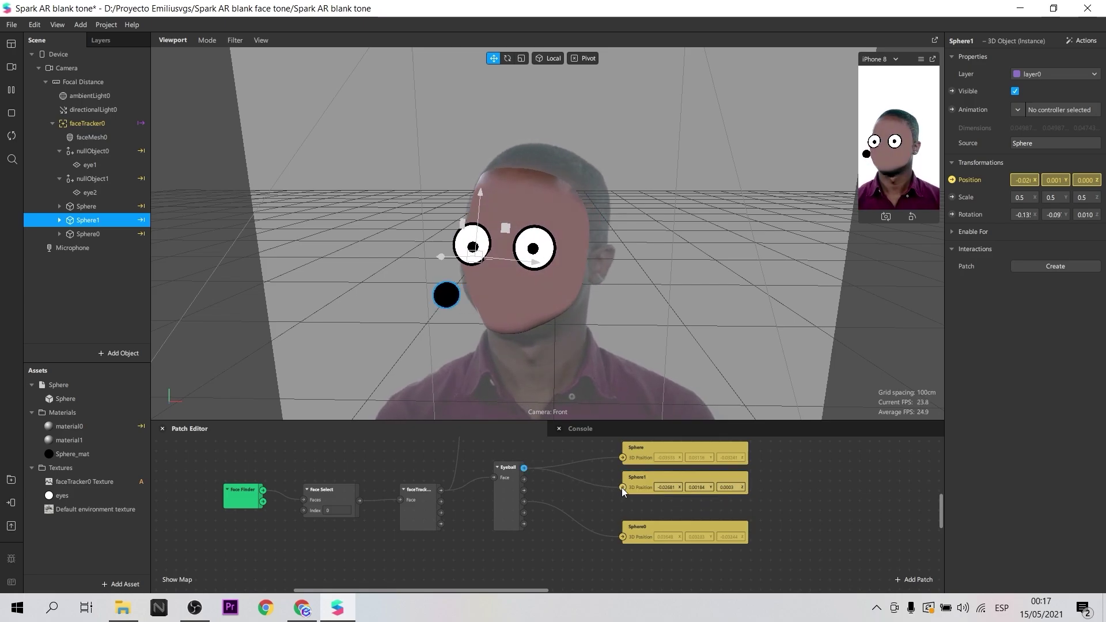
- Pause the preview and move Sphere1's inner mesh over eye1, about -0.04 in Y and 0.08 in Z
click(60, 220)
click(84, 233)
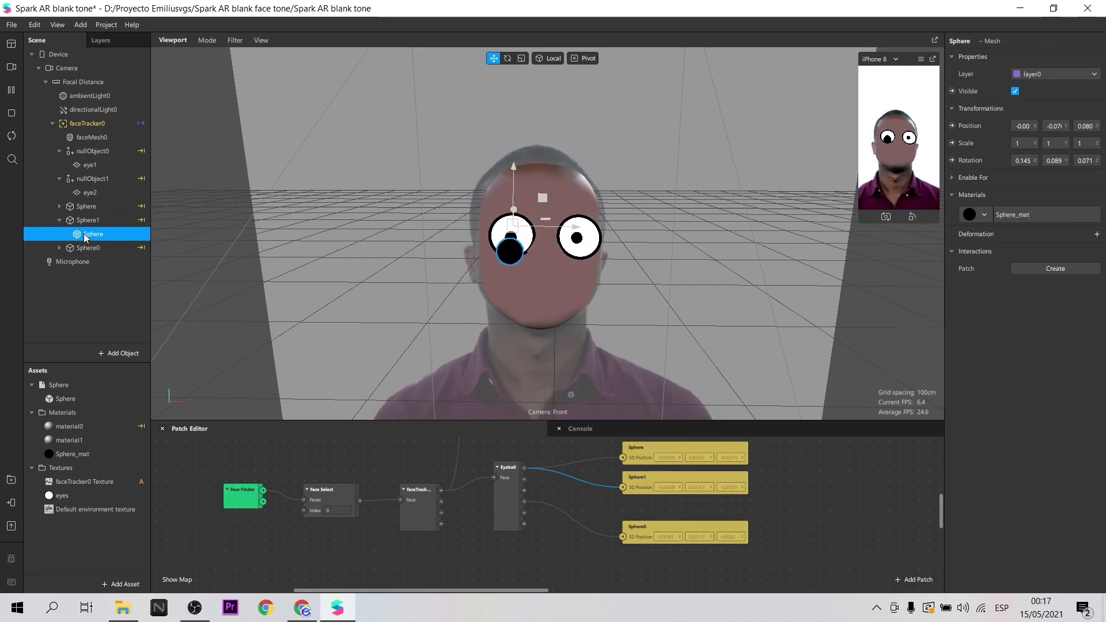
click(11, 104)
drag(505, 205, 505, 190)
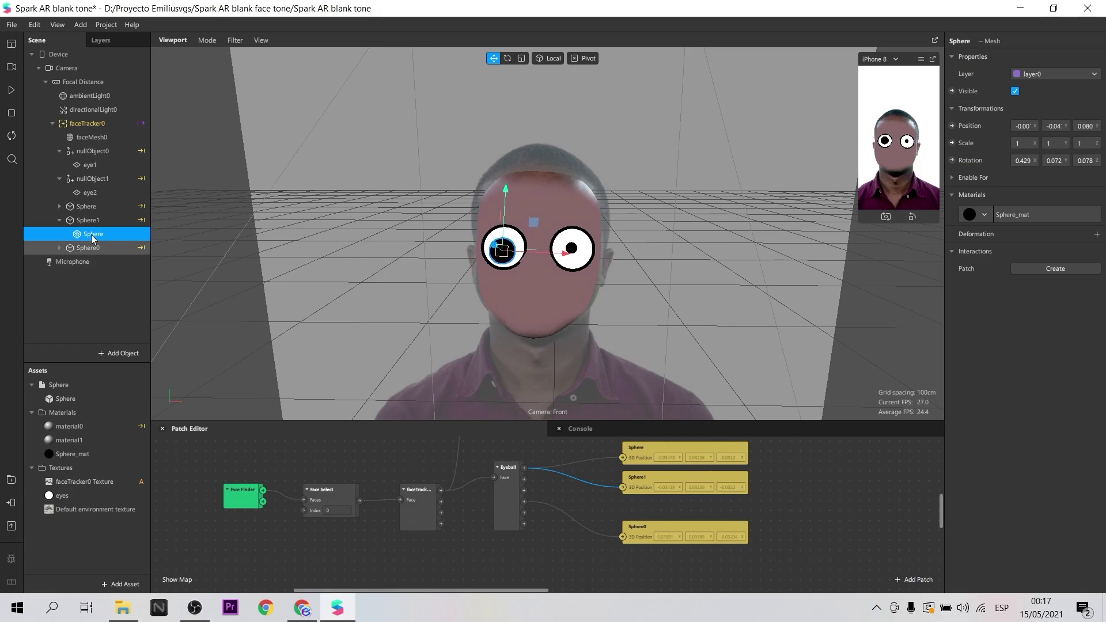
- Duplicate Sphere1 and drive the copy's position from the Eyeball patch's right-iris output
click(59, 220)
click(82, 224)
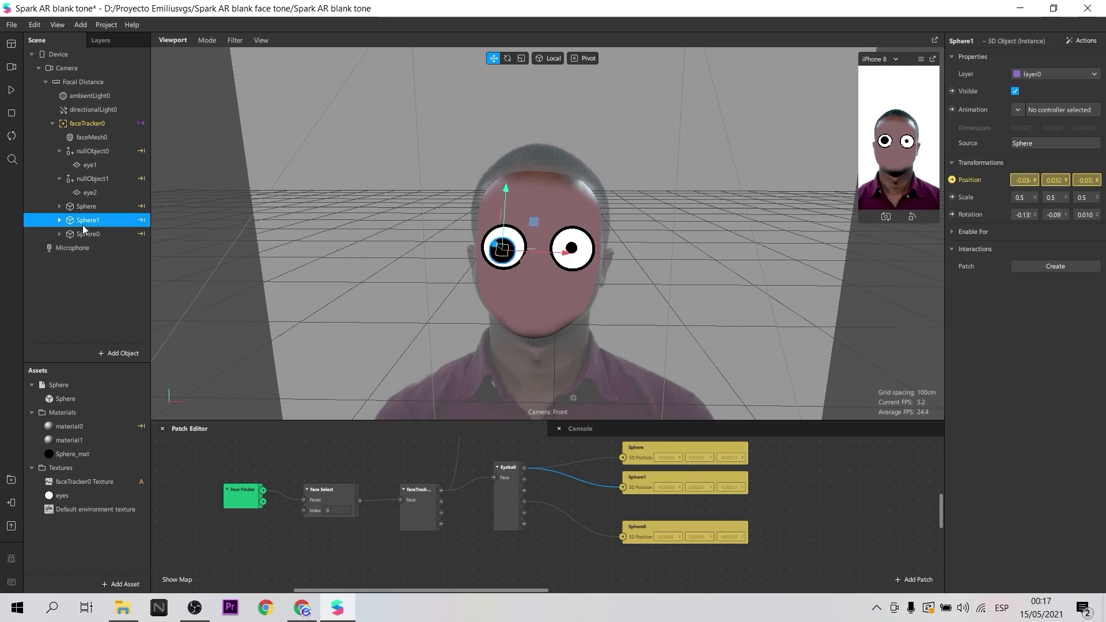
right_click(82, 226)
click(133, 336)
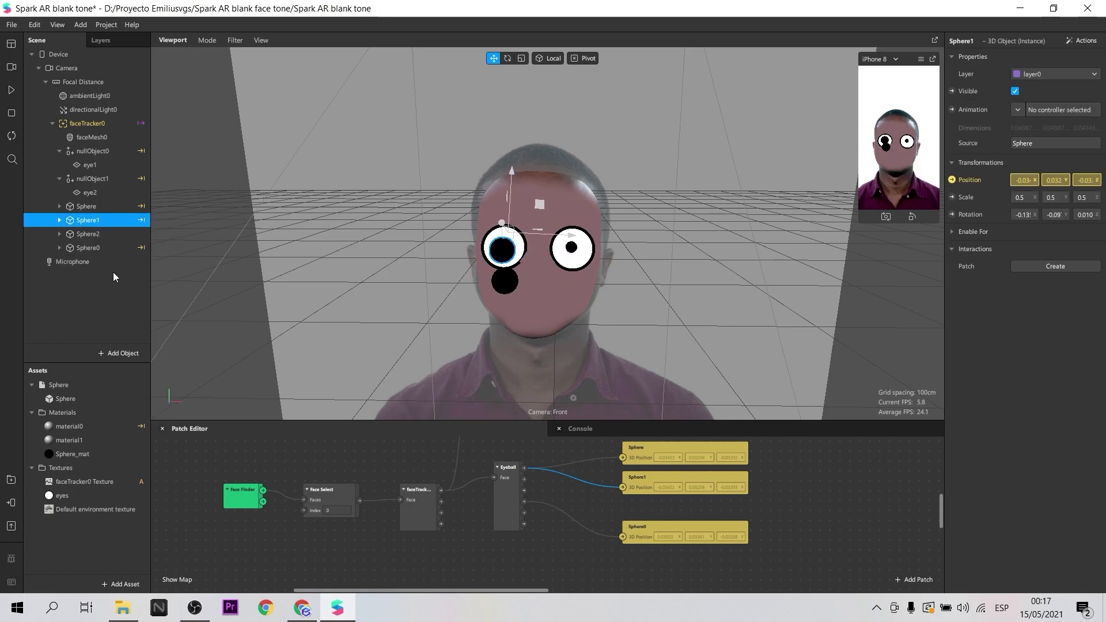
click(81, 234)
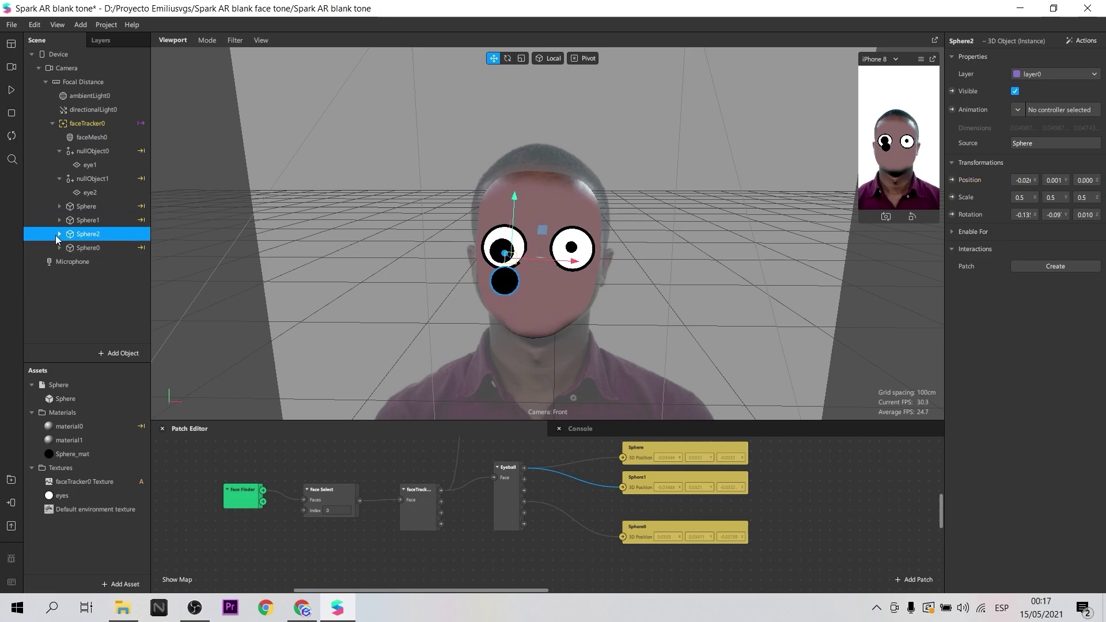
click(952, 180)
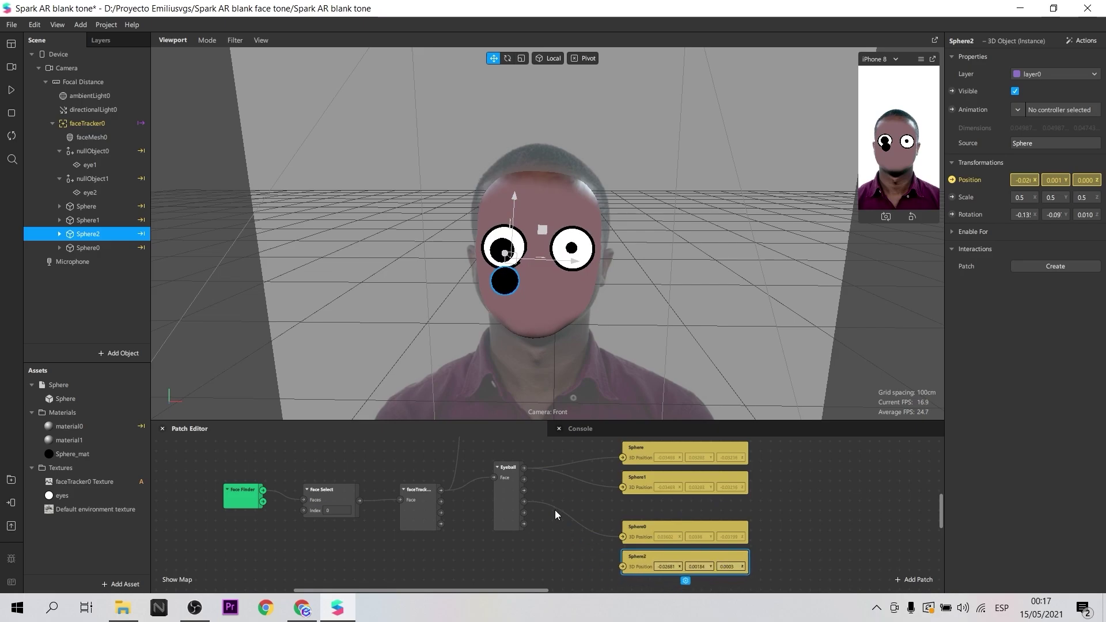
drag(622, 568, 622, 567)
- Move Sphere2's inner mesh over eye2, about -0.04 in Y and 0.08 in Z, and check its depth from the side
click(69, 246)
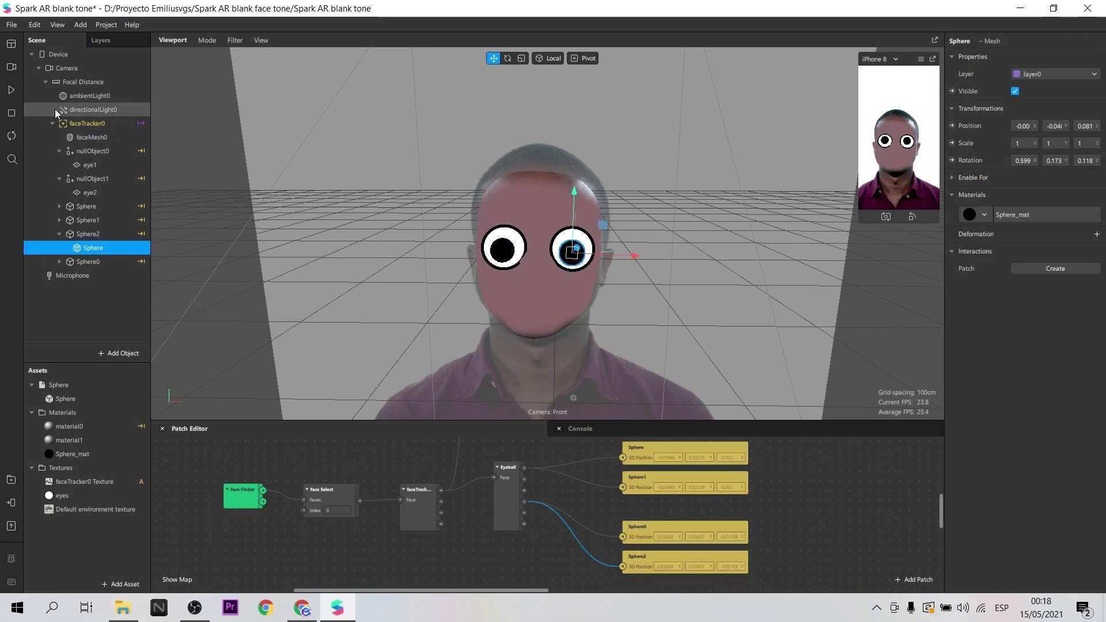
click(11, 91)
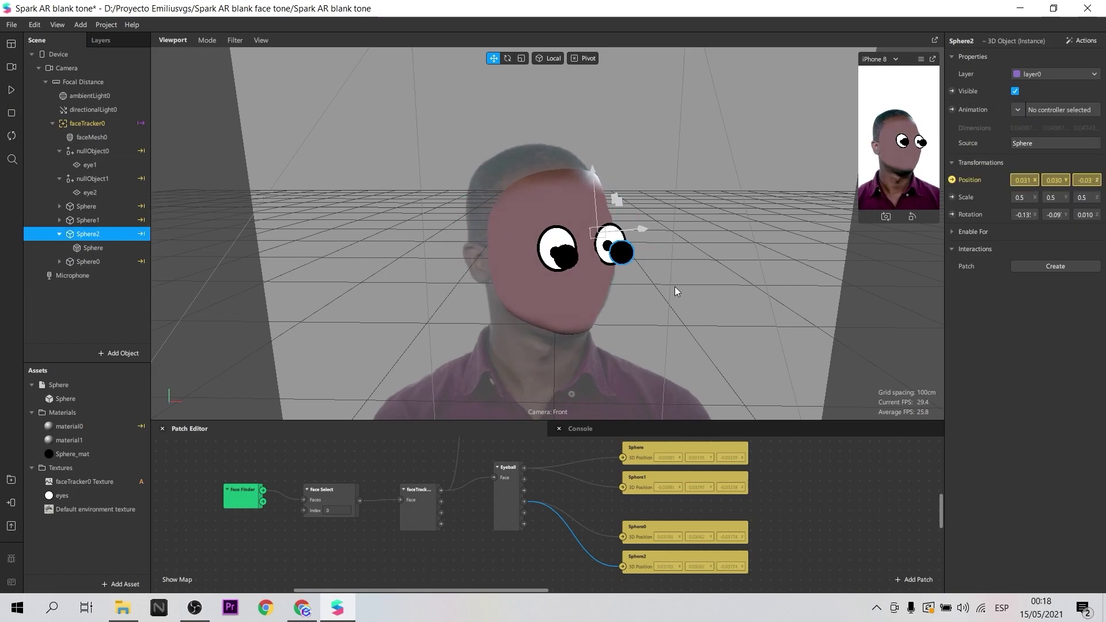
right_drag(698, 324, 464, 315)
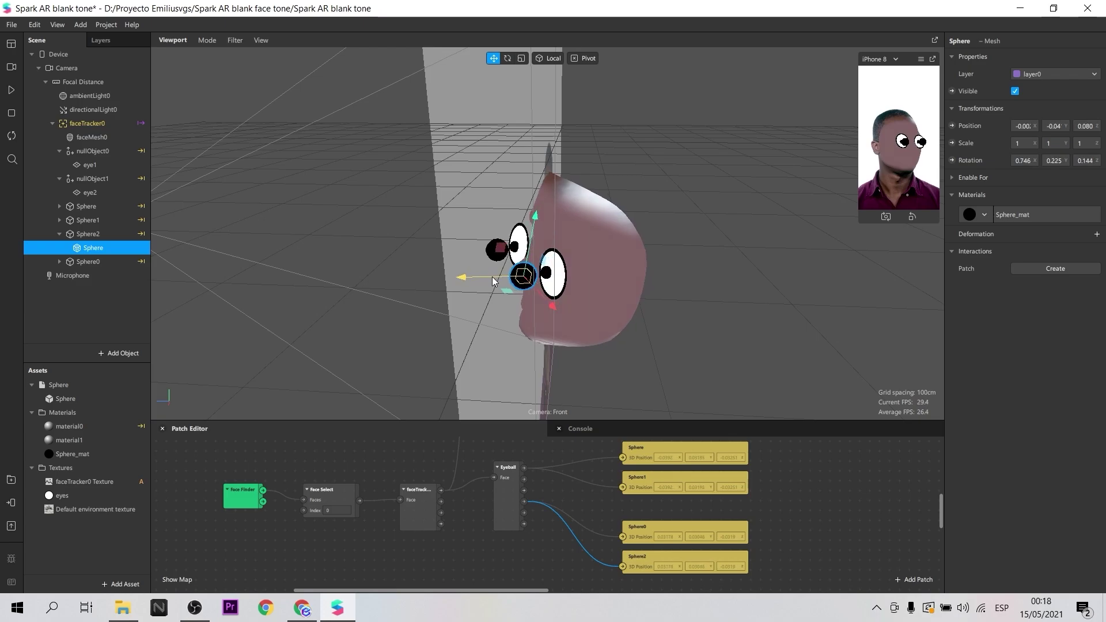
- Move Sphere1's inner mesh back toward eye1 to about 0.047 in Z, checking the fit in playback
click(93, 220)
click(59, 220)
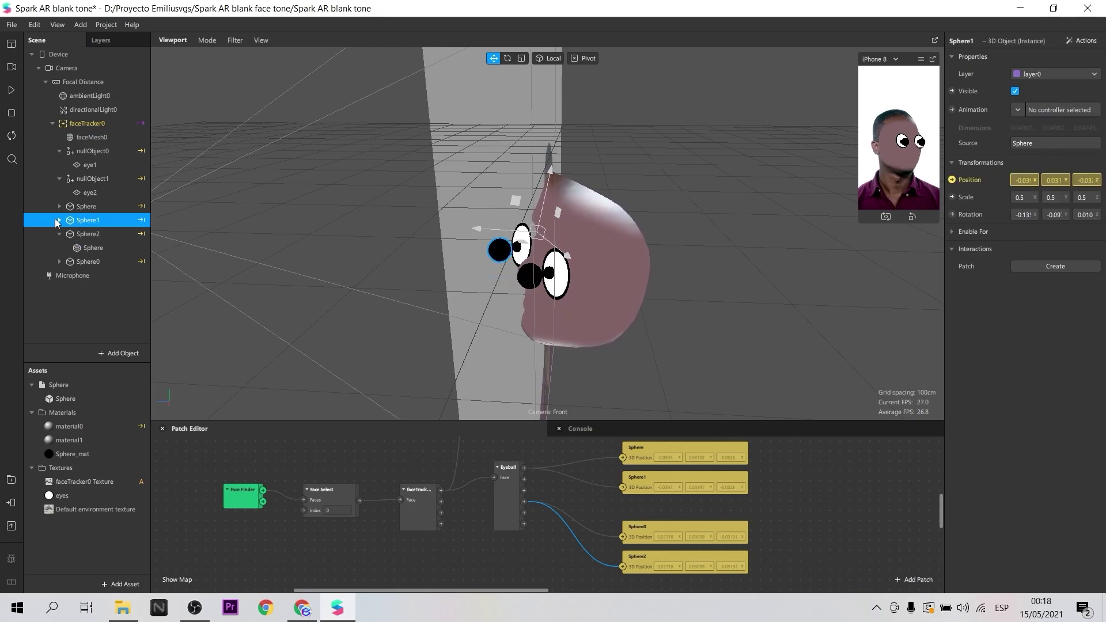
click(92, 233)
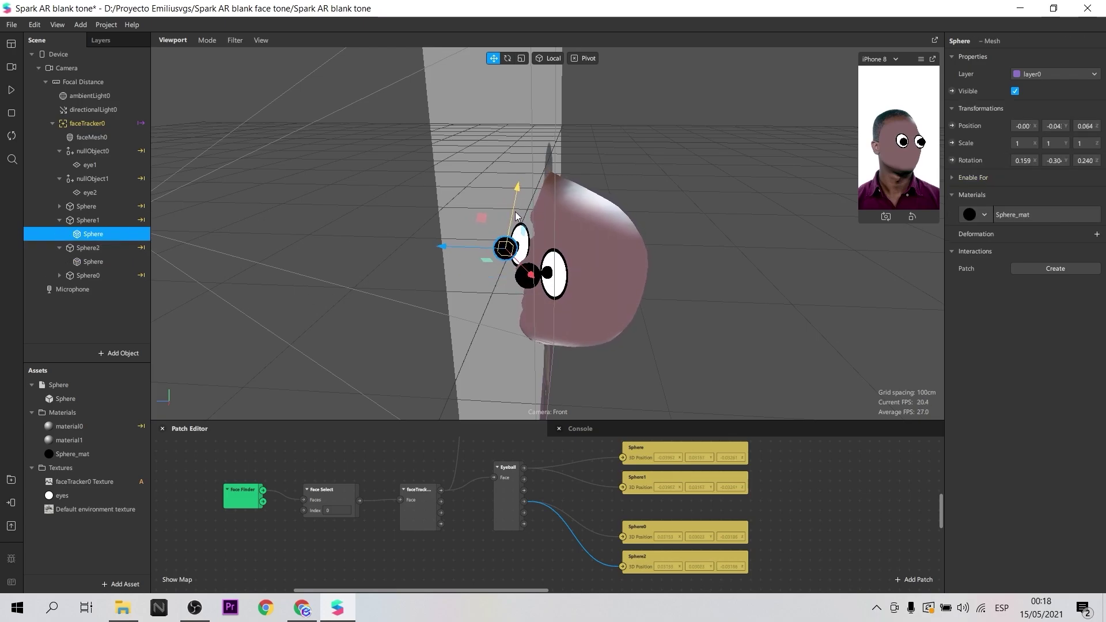
drag(438, 300, 571, 296)
click(10, 93)
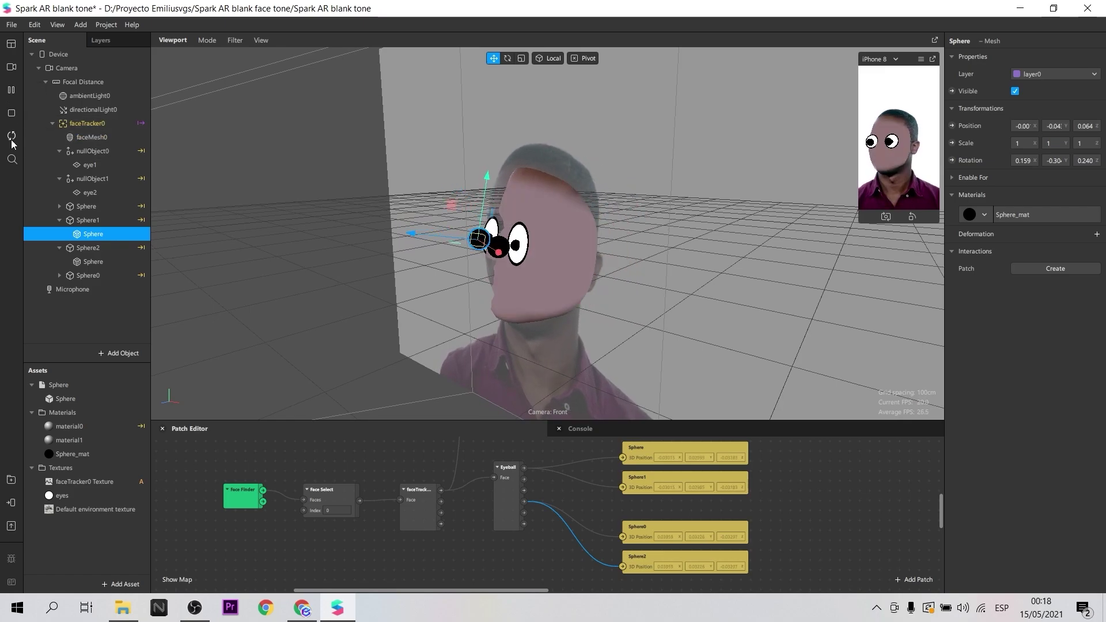
click(12, 93)
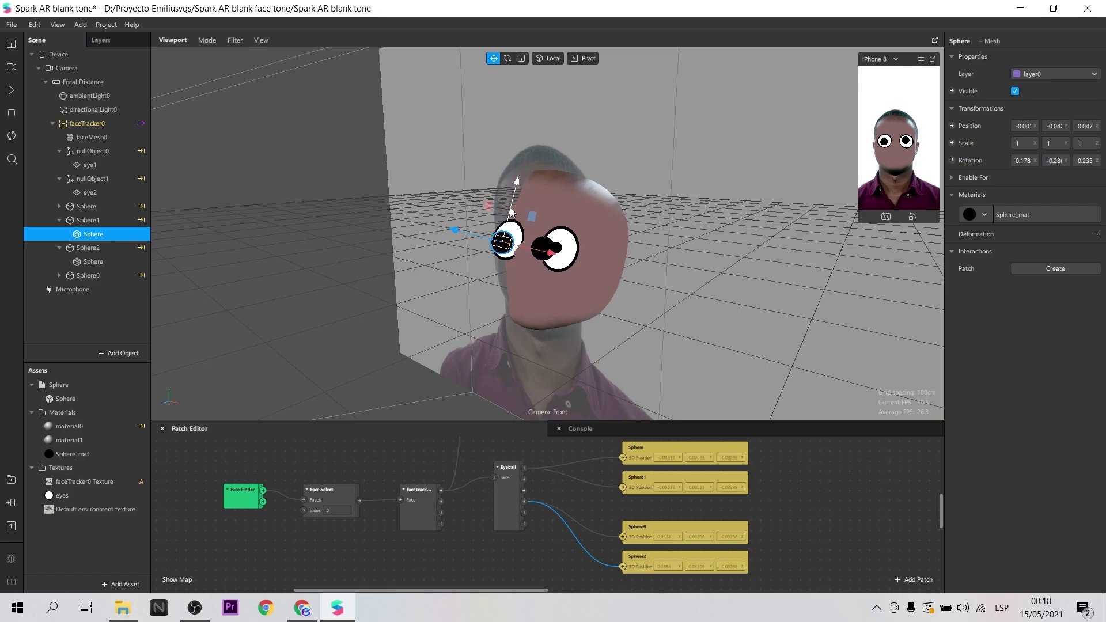
- Move the Eyeball patch together with its four sphere position patches up to free space beside the faceTracker patch
click(98, 261)
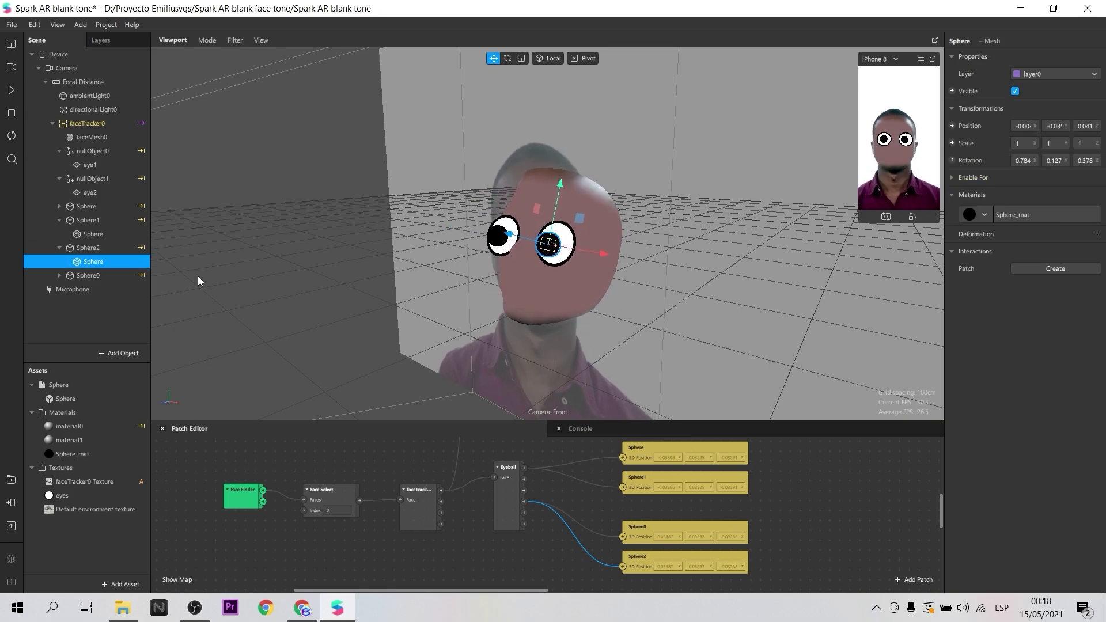
scroll(503, 539, up, 2)
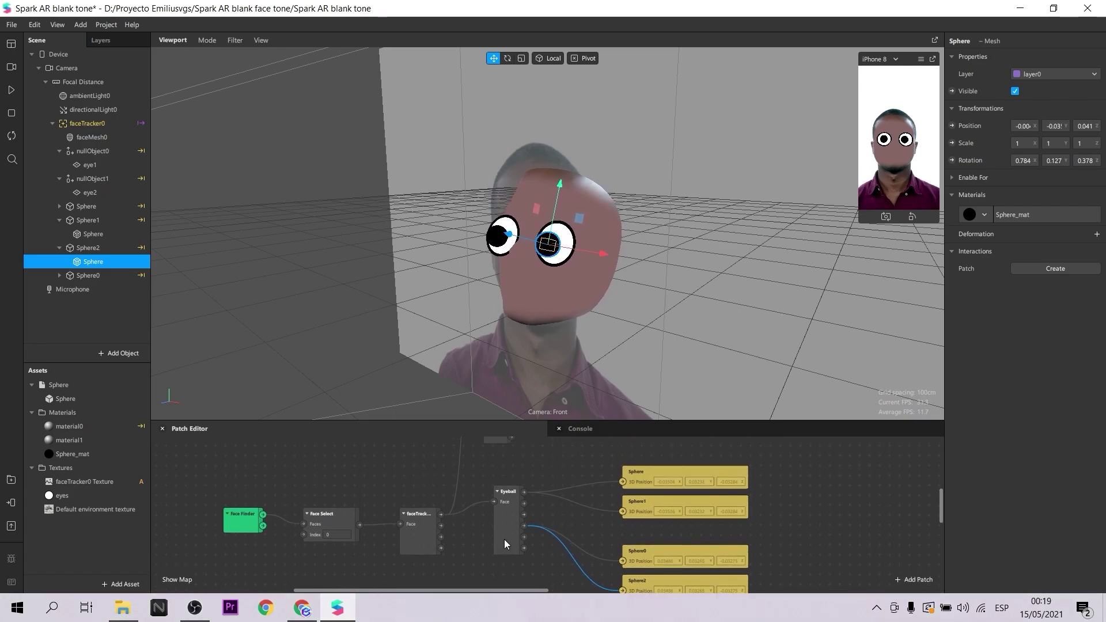
scroll(503, 539, down, 5)
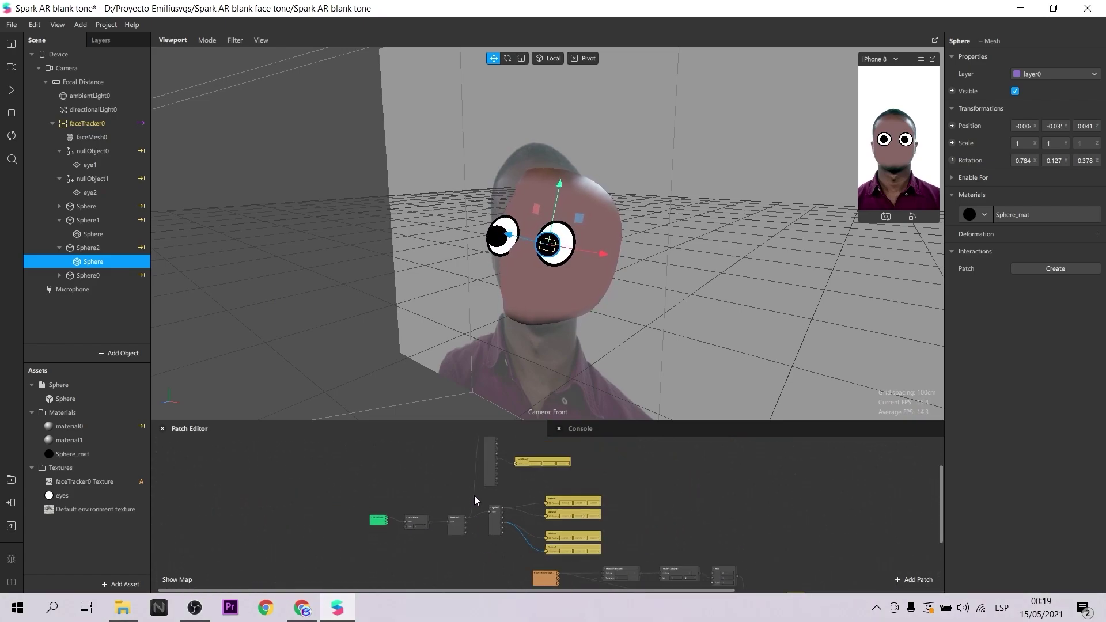
scroll(496, 487, down, 2)
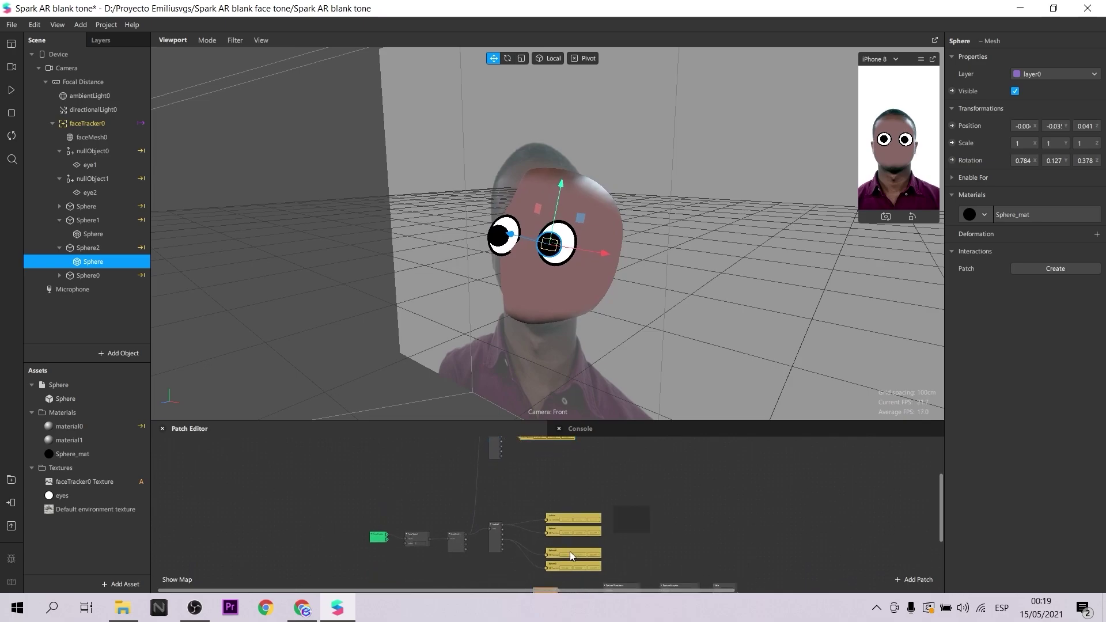
click(493, 542)
key(Delete)
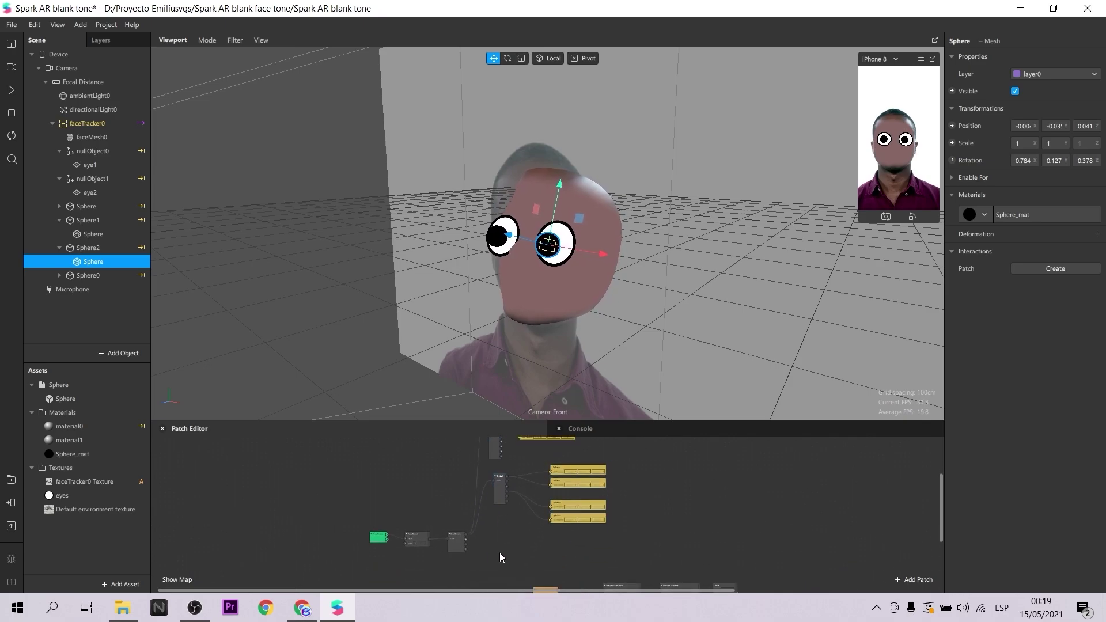
- Add an Eyebrows Raised patch and feed its Face input from the faceTracker patch
scroll(498, 538, up, 3)
right_click(497, 528)
text(eye)
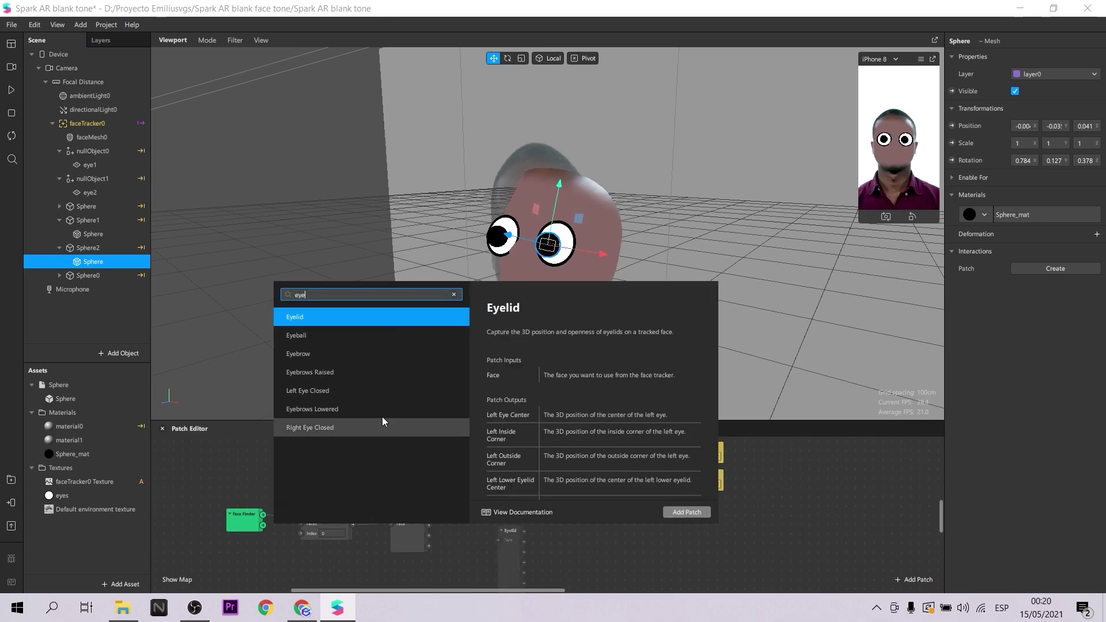
click(361, 373)
click(686, 512)
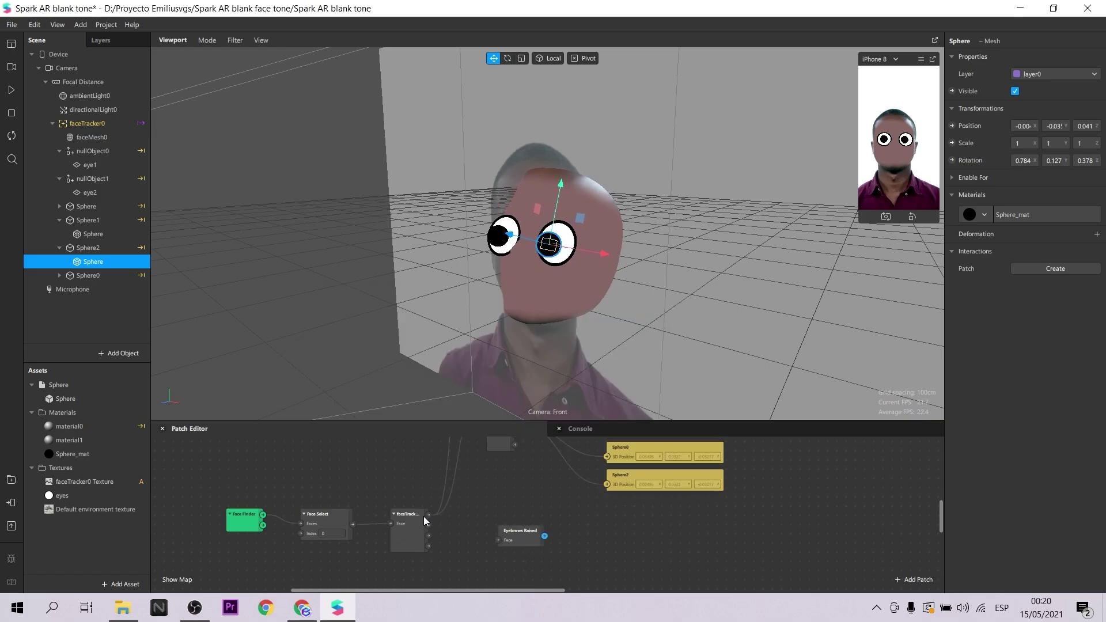
drag(502, 542, 491, 531)
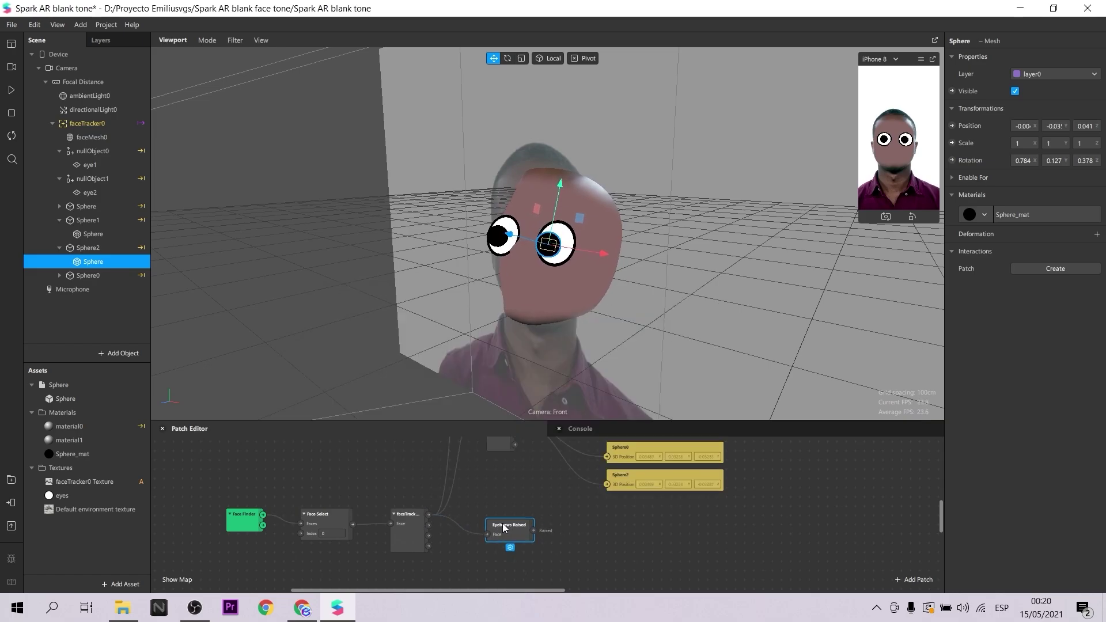
- Drive the visibility of Sphere1 and Sphere2 from the Eyebrows Raised output and check the switching in playback
click(107, 247)
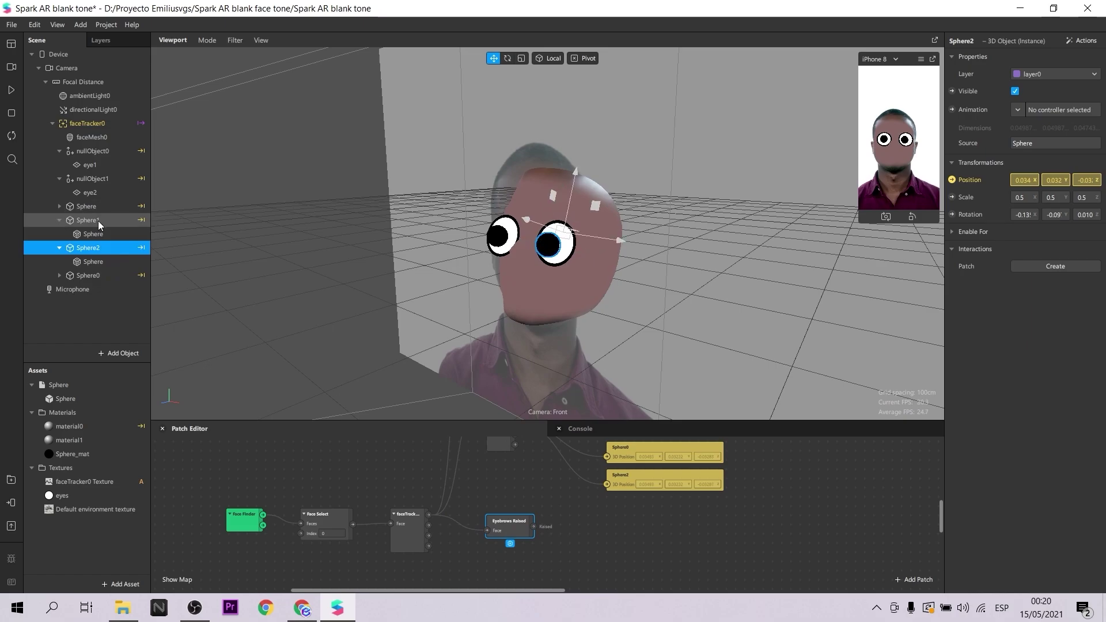
ctrl+click(98, 220)
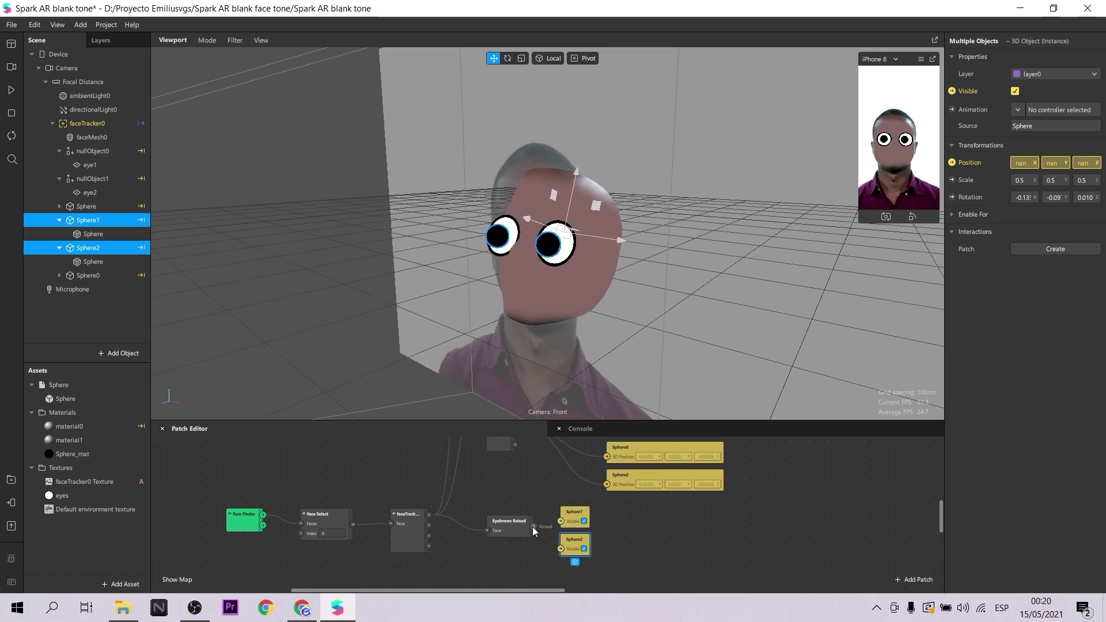
drag(532, 526, 557, 521)
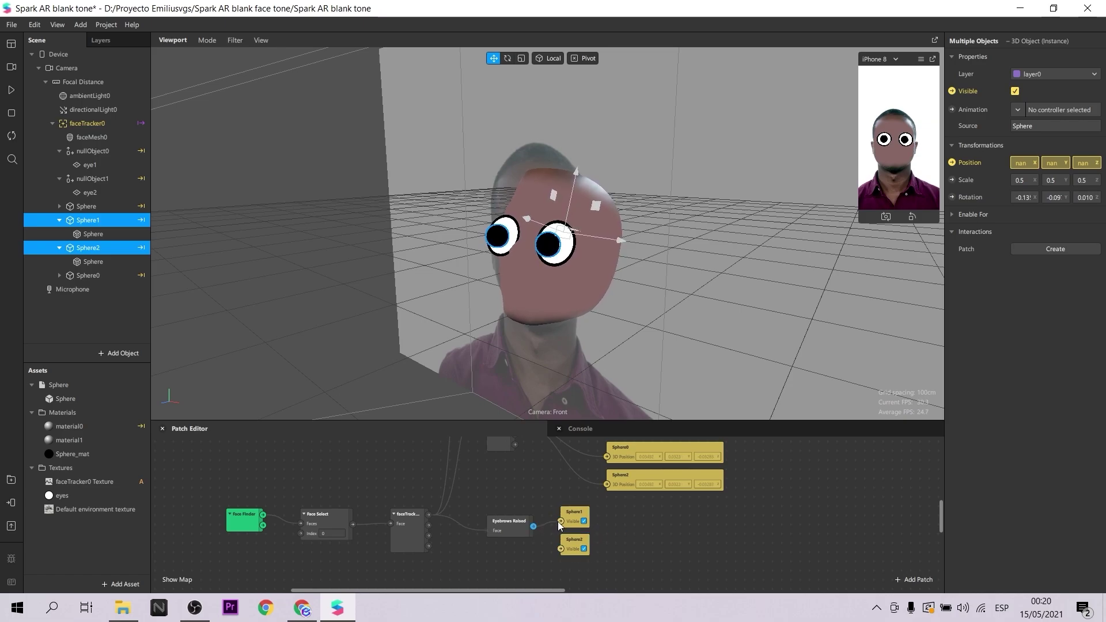
click(9, 139)
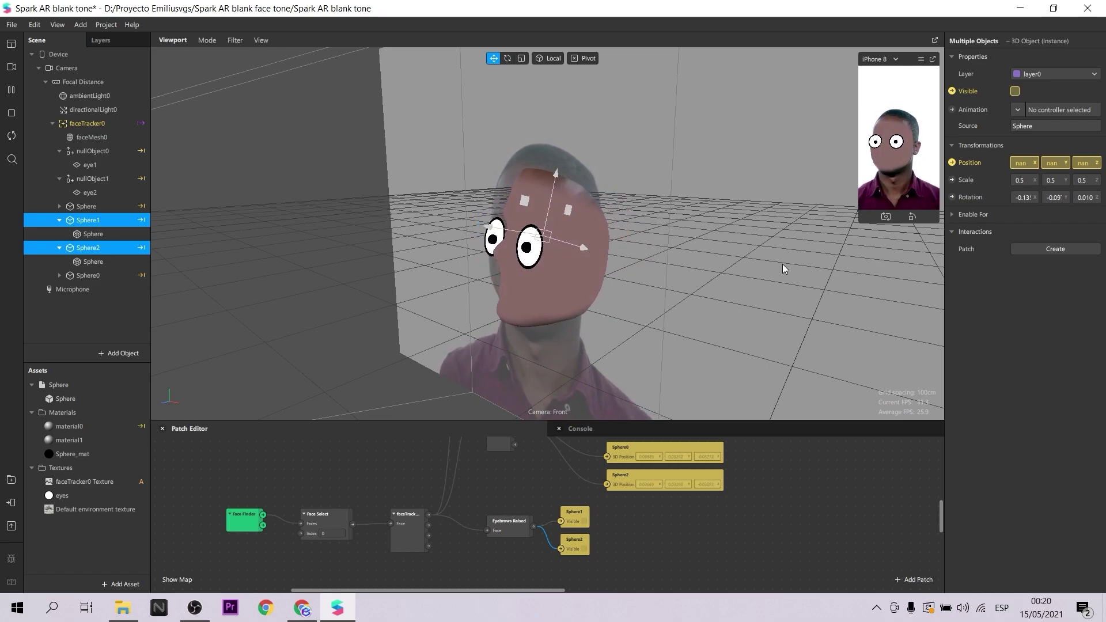
scroll(686, 516, down, 1)
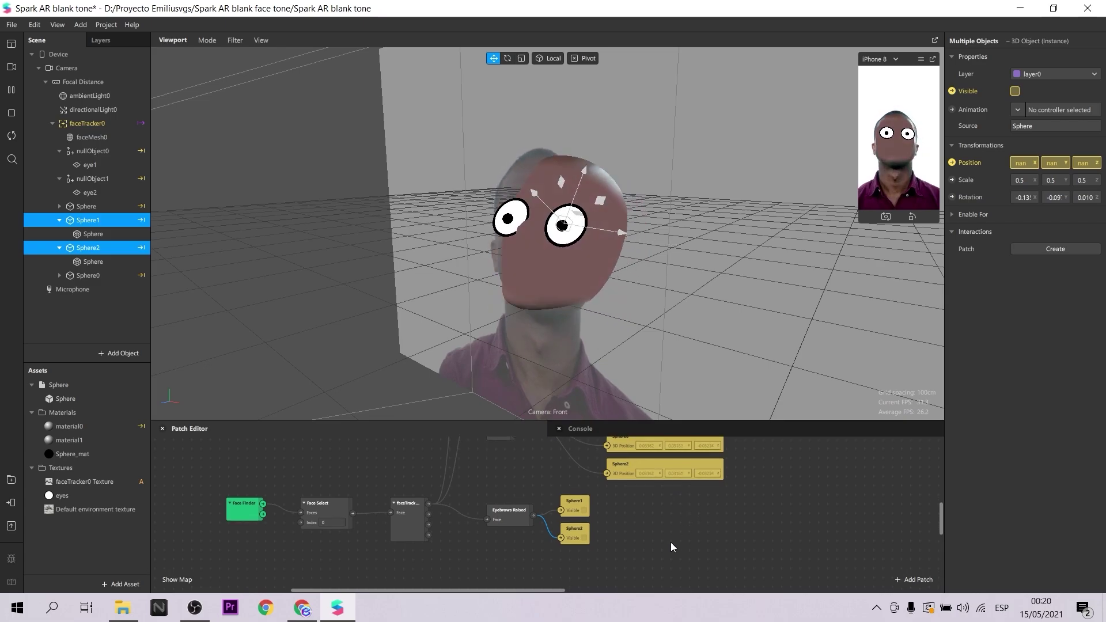
scroll(671, 544, down, 5)
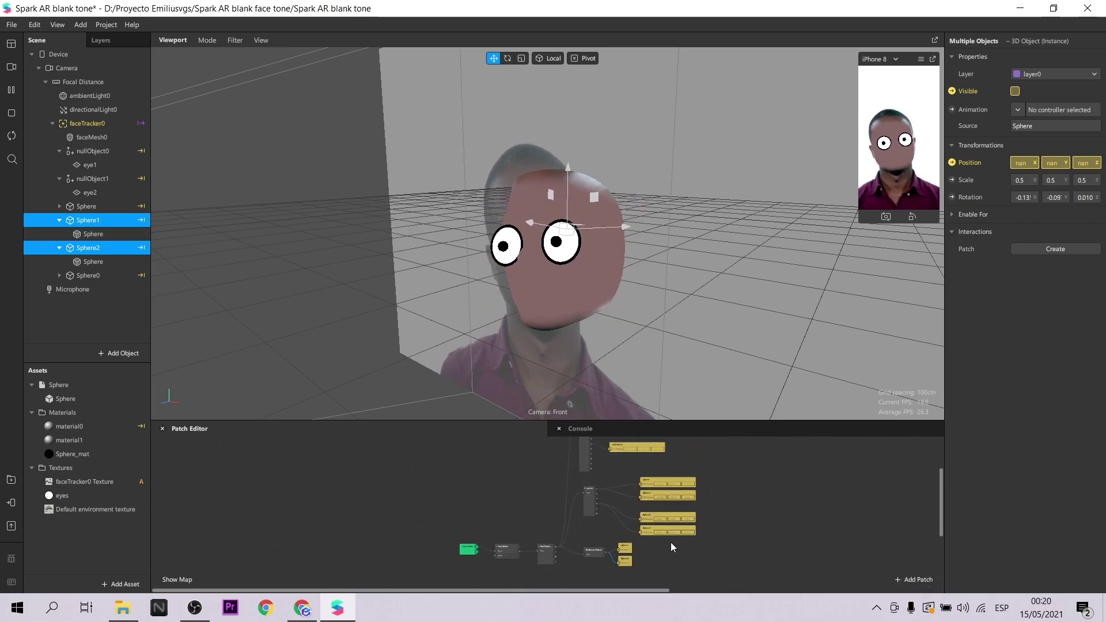
scroll(670, 541, up, 4)
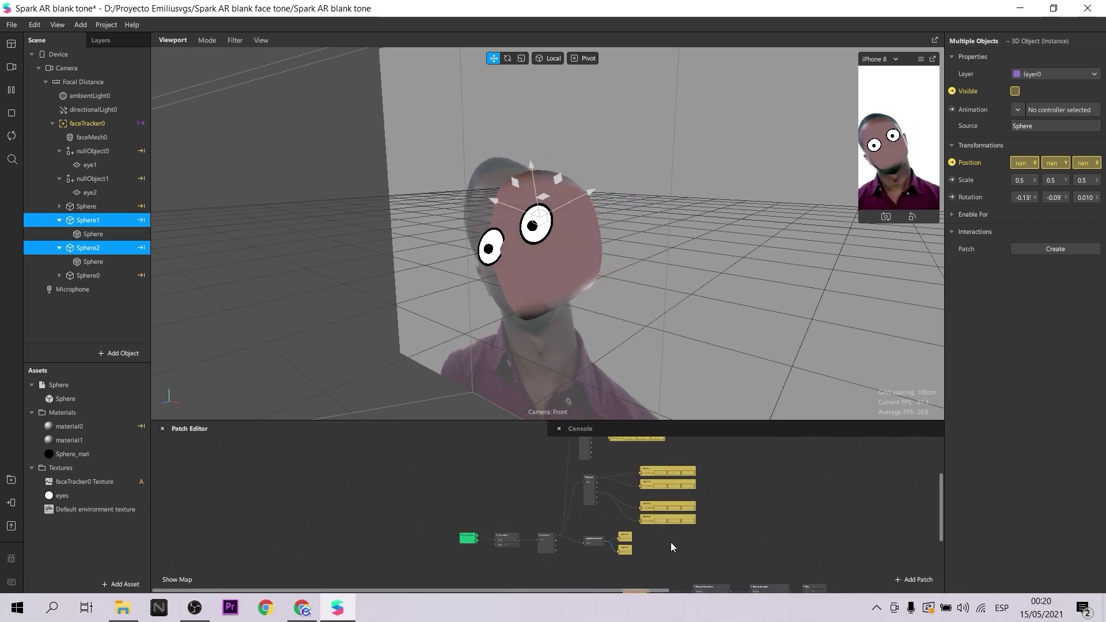
- Rename Sphere1 as big and Sphere2 as big2
click(92, 221)
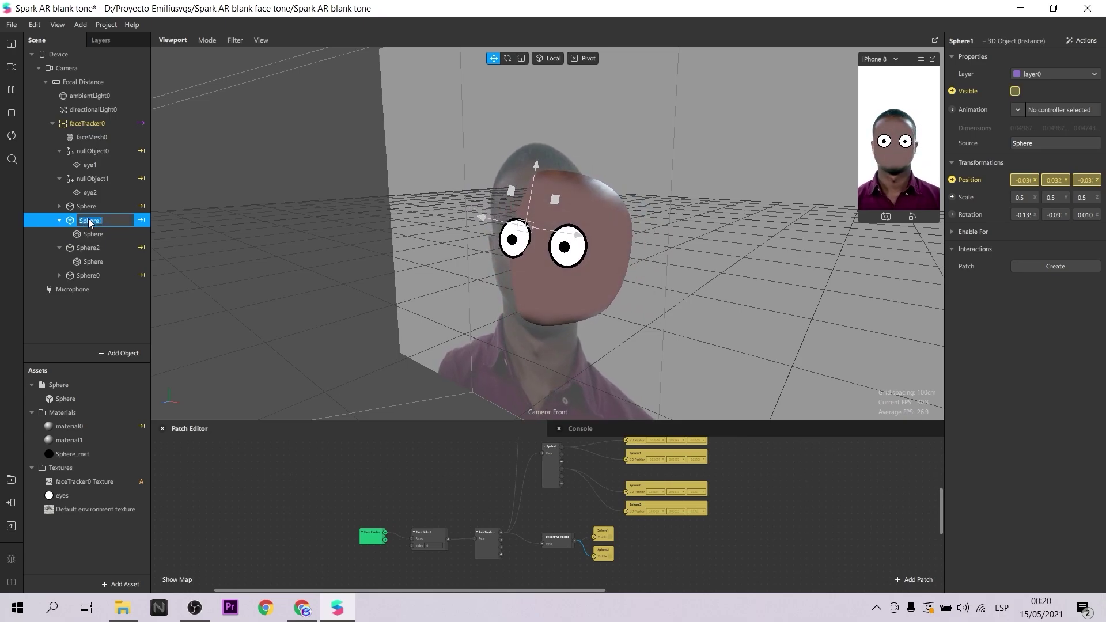
key(Return)
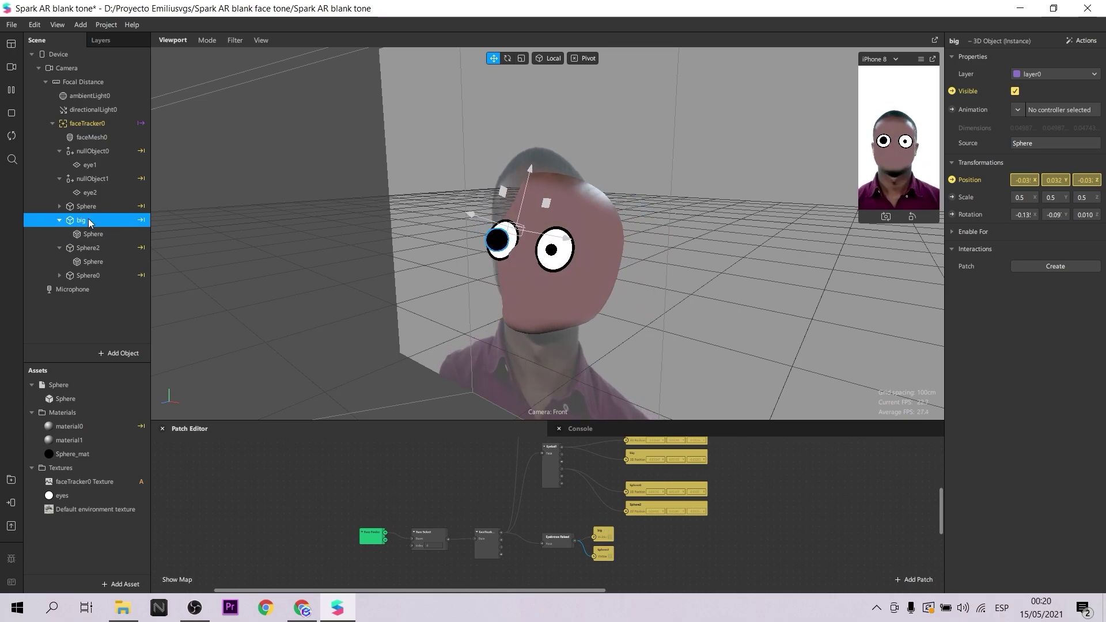
double_click(89, 248)
text(big2)
key(Return)
- Rename the first Sphere object as small and Sphere0 as small1
click(92, 206)
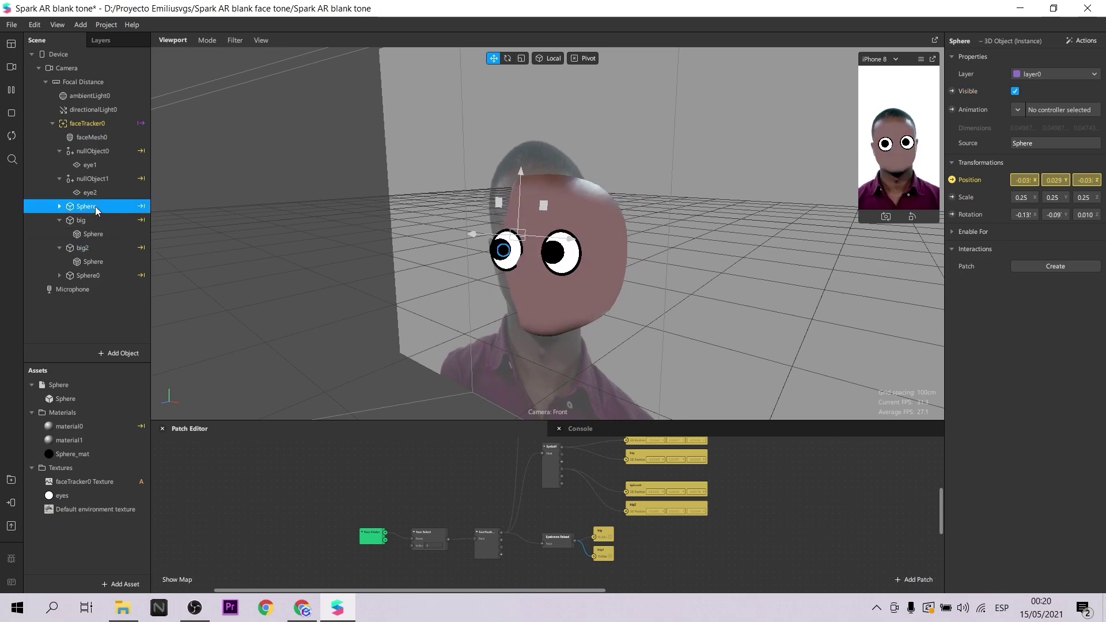
double_click(95, 207)
text(small)
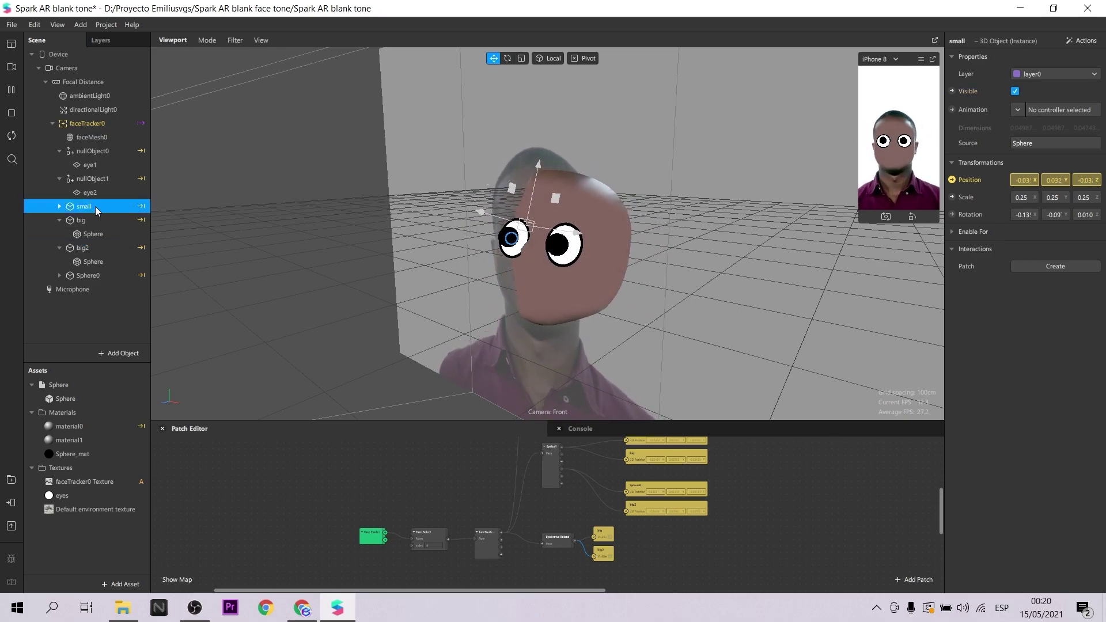
key(Return)
double_click(94, 280)
text(small1)
key(Return)
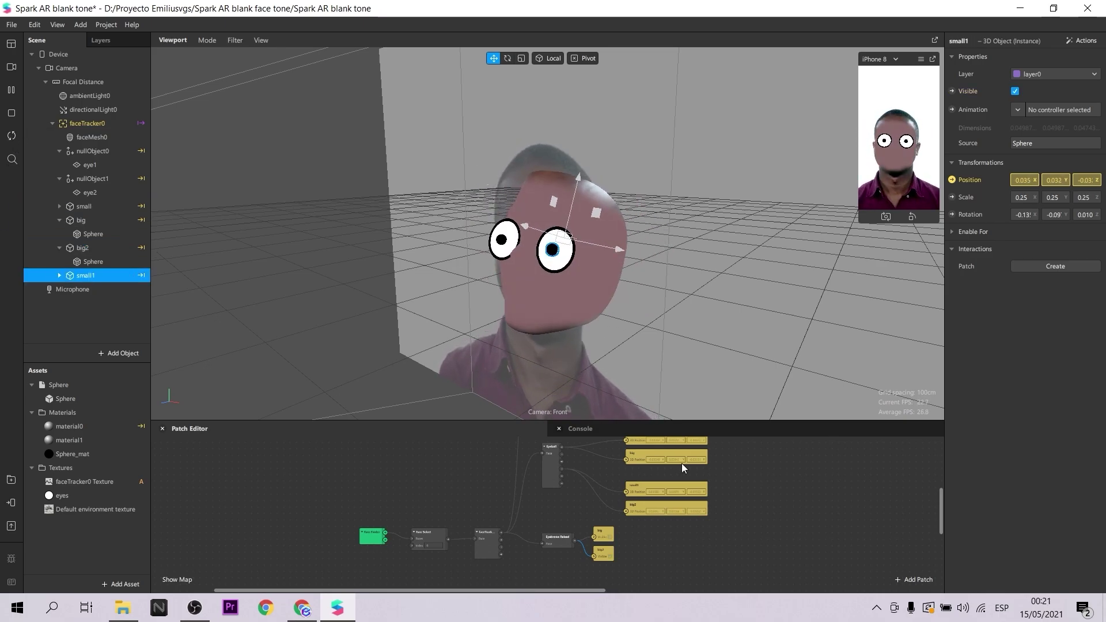
- Tidy the patch graph by shifting the Eyeball group and the Eyebrows Raised group with its visibility patches upward
scroll(695, 550, up, 5)
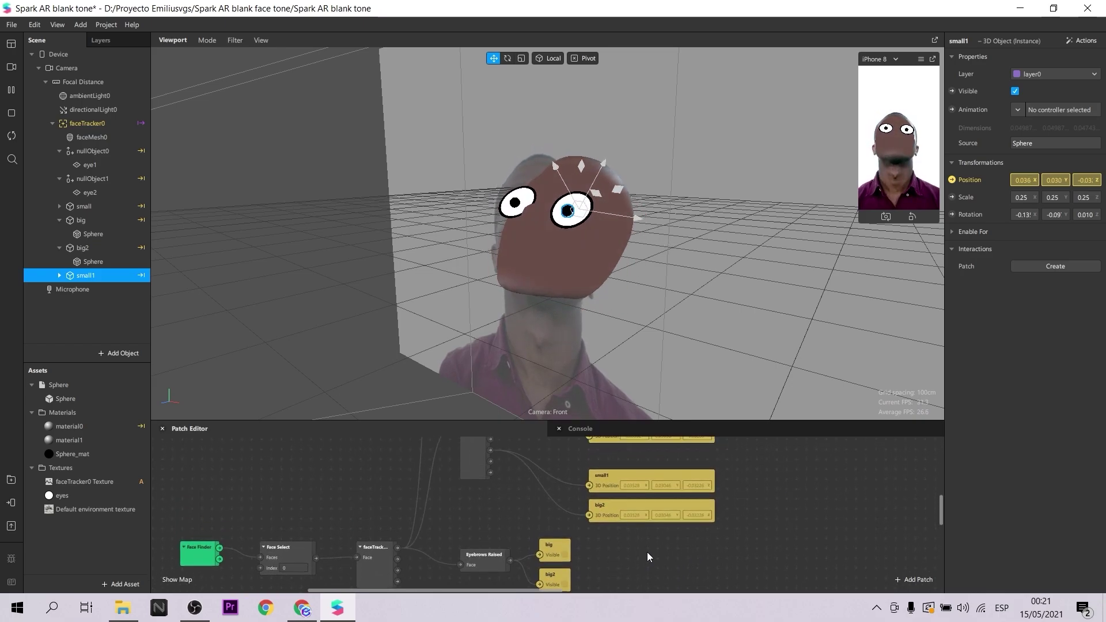
scroll(647, 552, down, 4)
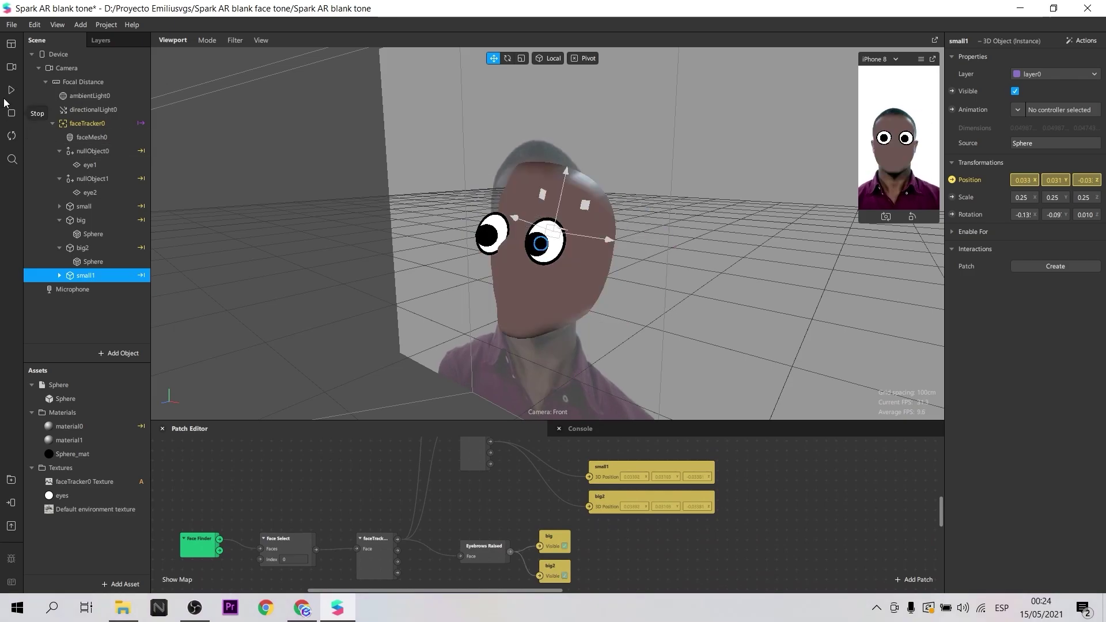
scroll(717, 542, down, 6)
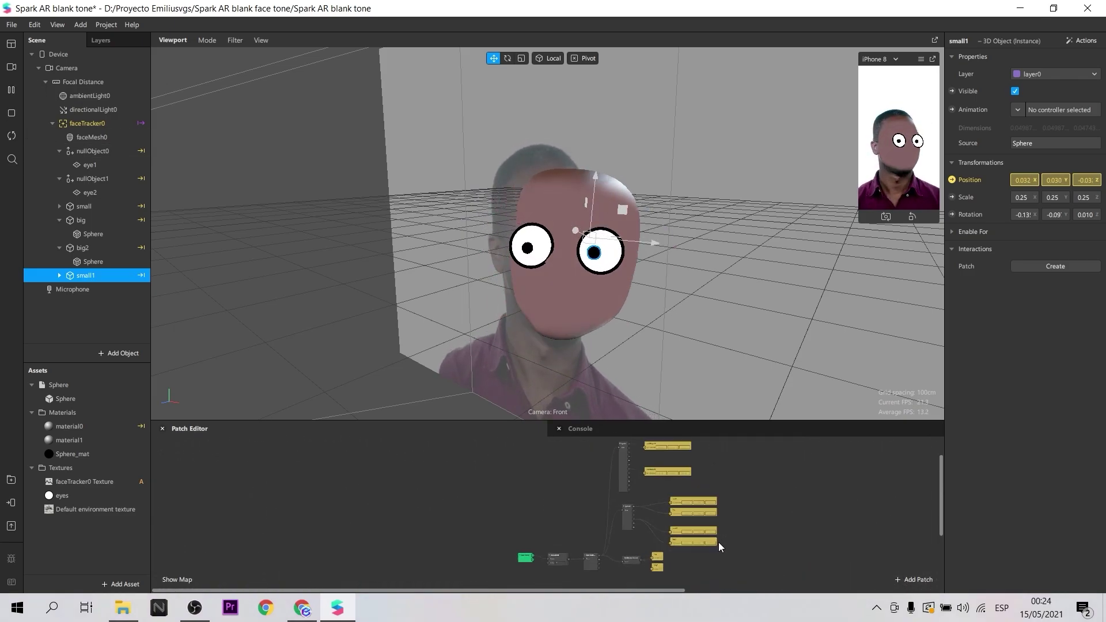
scroll(465, 486, right, 3)
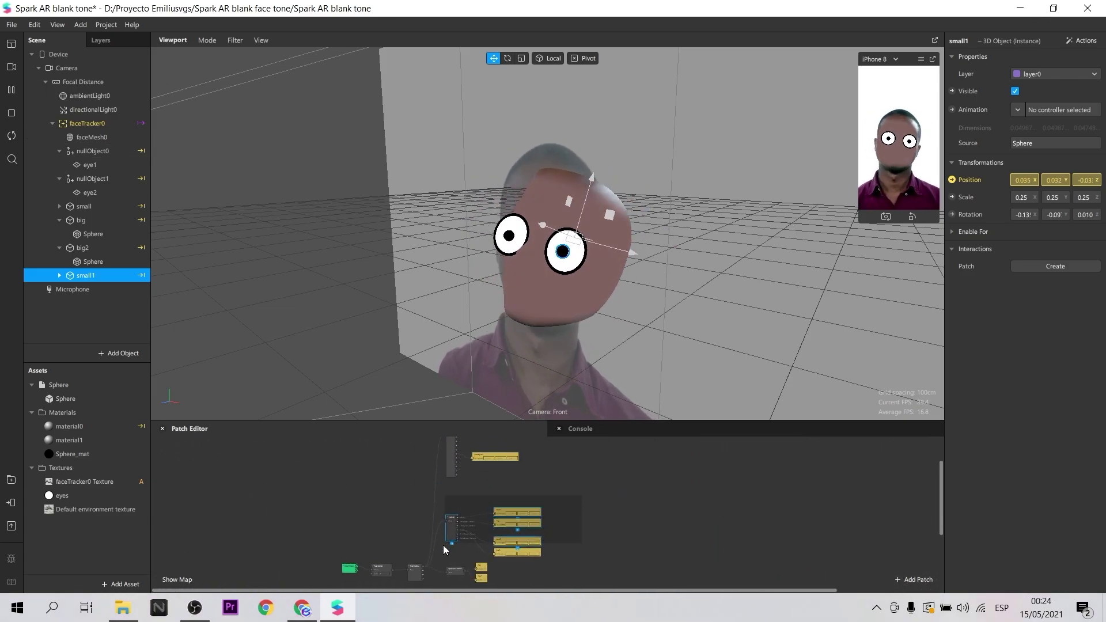
drag(451, 527, 455, 500)
drag(457, 574, 464, 549)
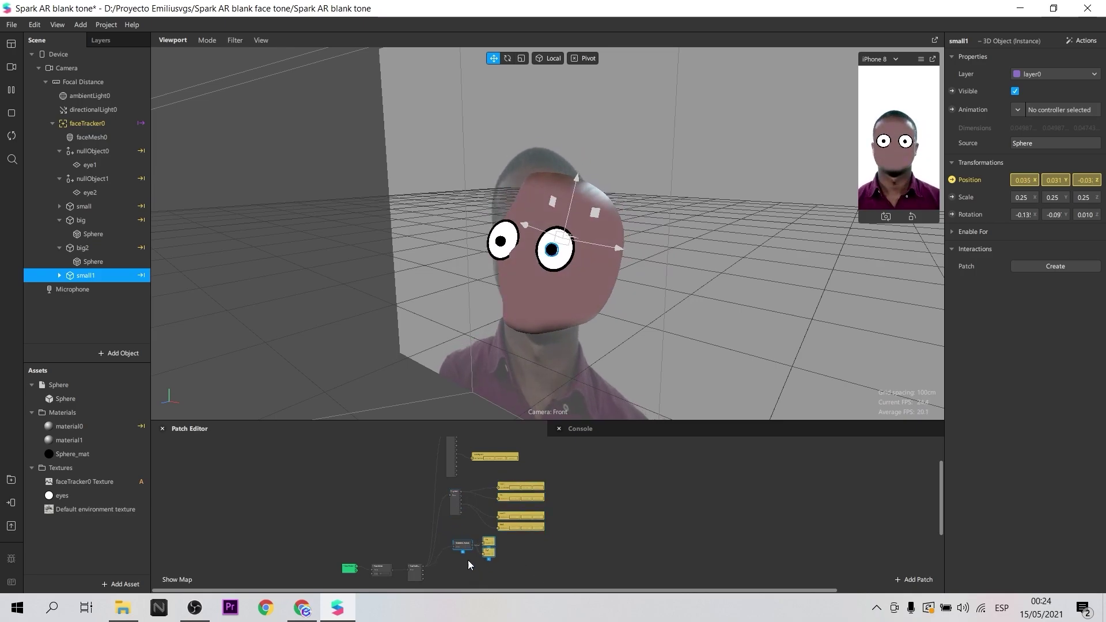
- Add a null object under faceTracker0 and name it mouth
click(53, 123)
right_click(88, 122)
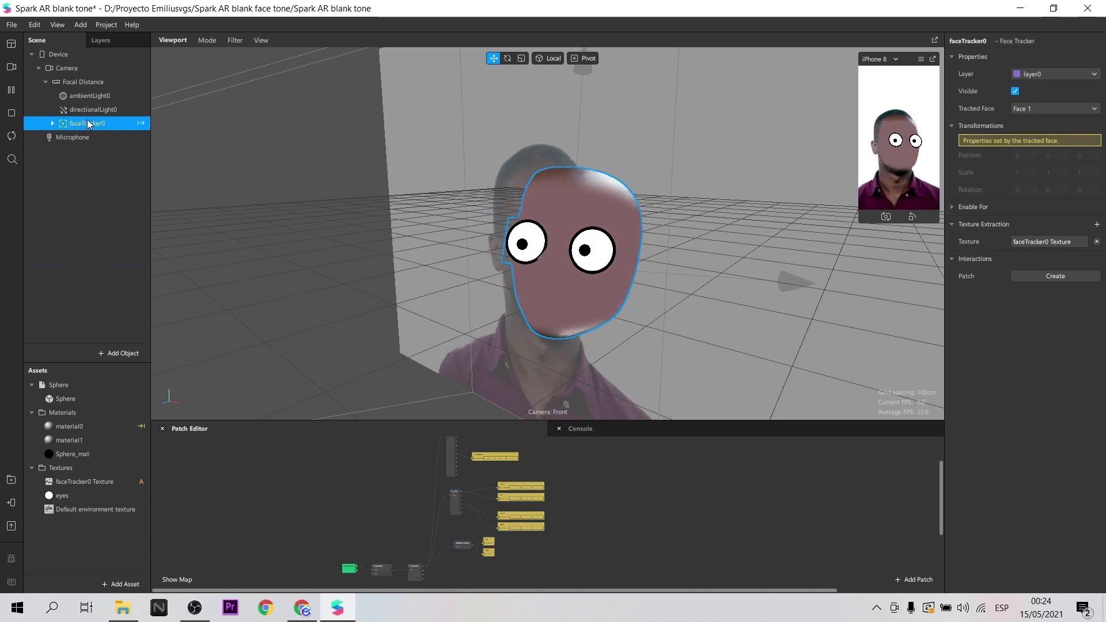
mouse_move(102, 131)
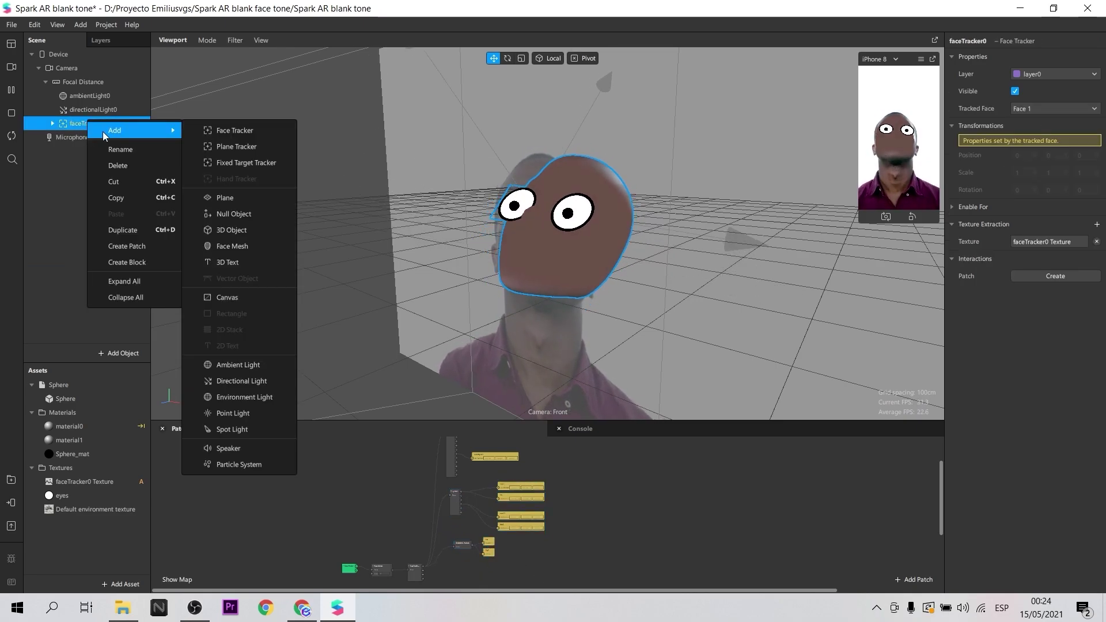
click(234, 214)
double_click(92, 289)
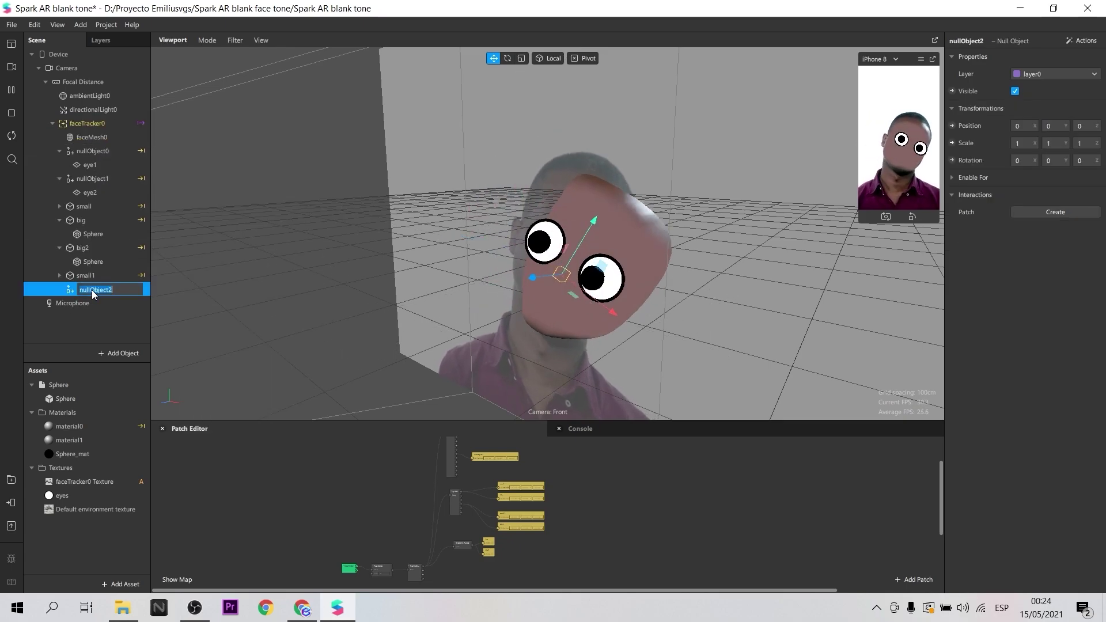
text(mouth)
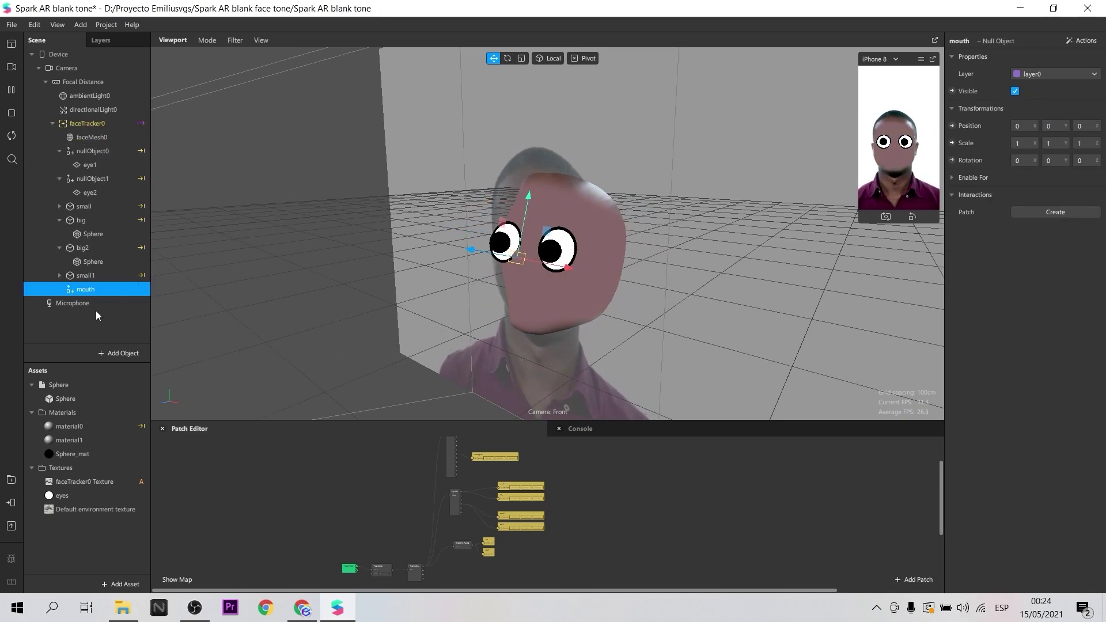
key(Return)
- Add a plane under the mouth null object and name it close
mouse_move(82, 291)
mouse_down()
mouse_move(57, 161)
mouse_move(81, 124)
mouse_move(88, 292)
mouse_up()
right_click(88, 291)
mouse_move(103, 300)
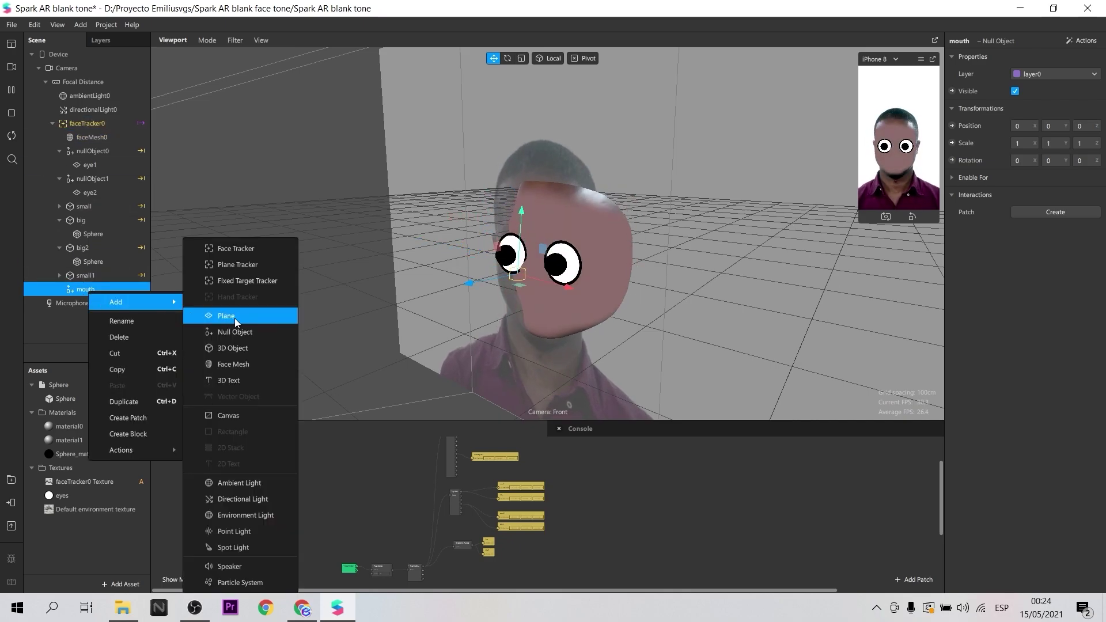
click(234, 317)
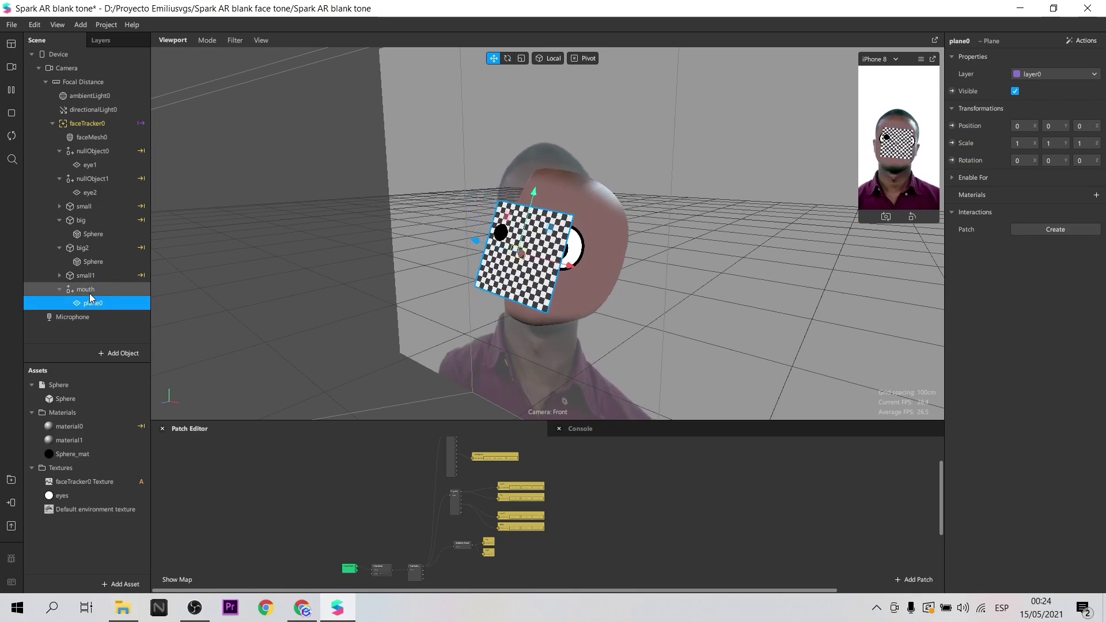
double_click(99, 304)
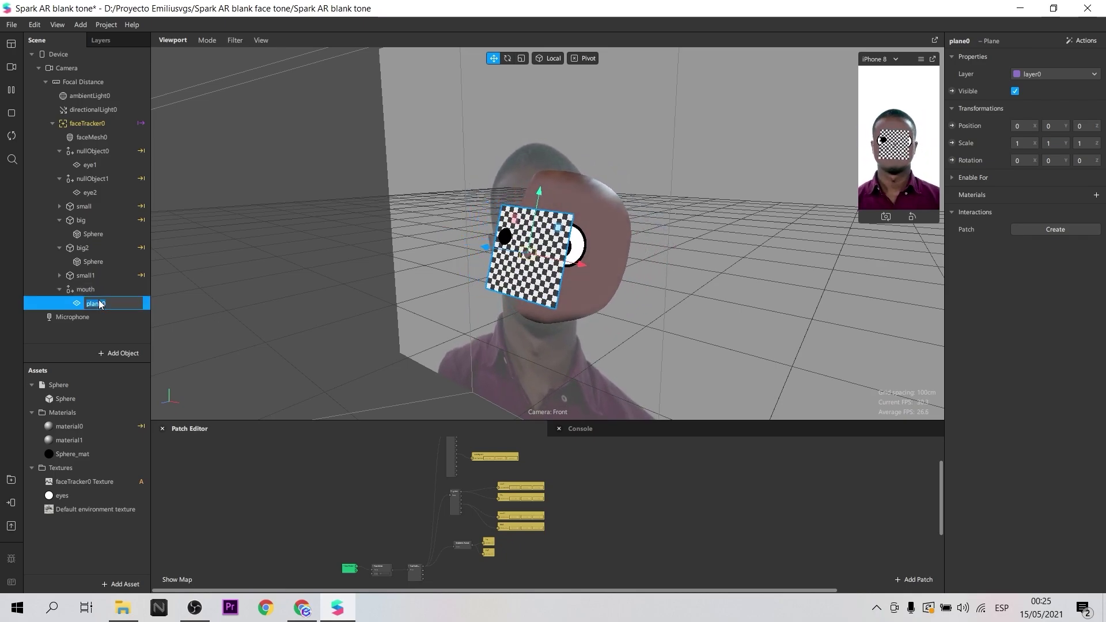
text(close)
key(Return)
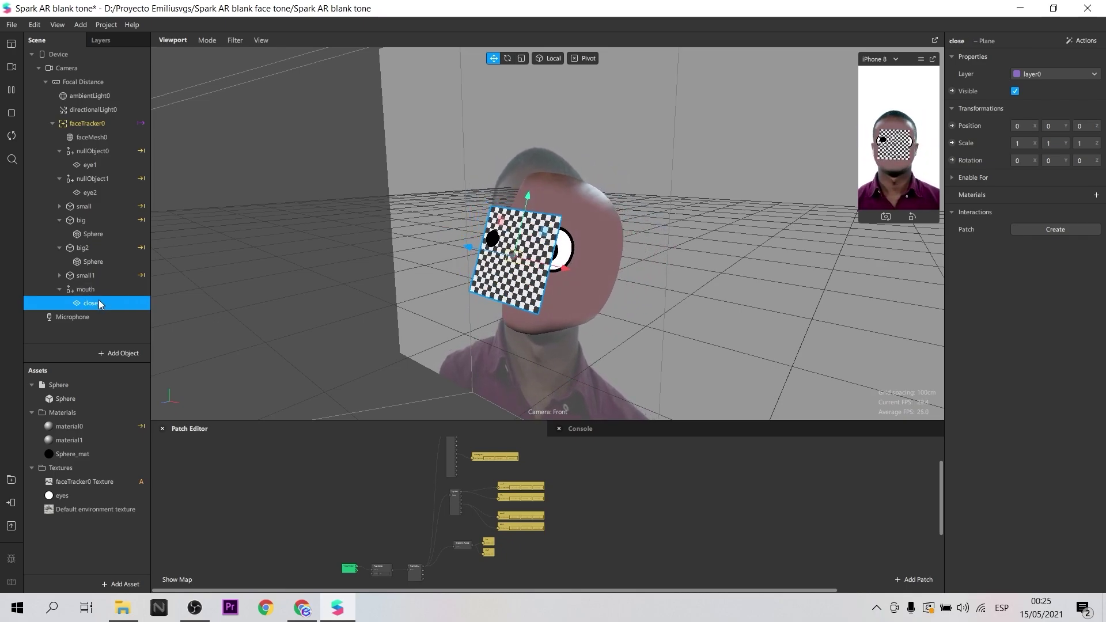
- Add a second plane under the mouth null object and name it open
right_click(75, 289)
mouse_move(114, 302)
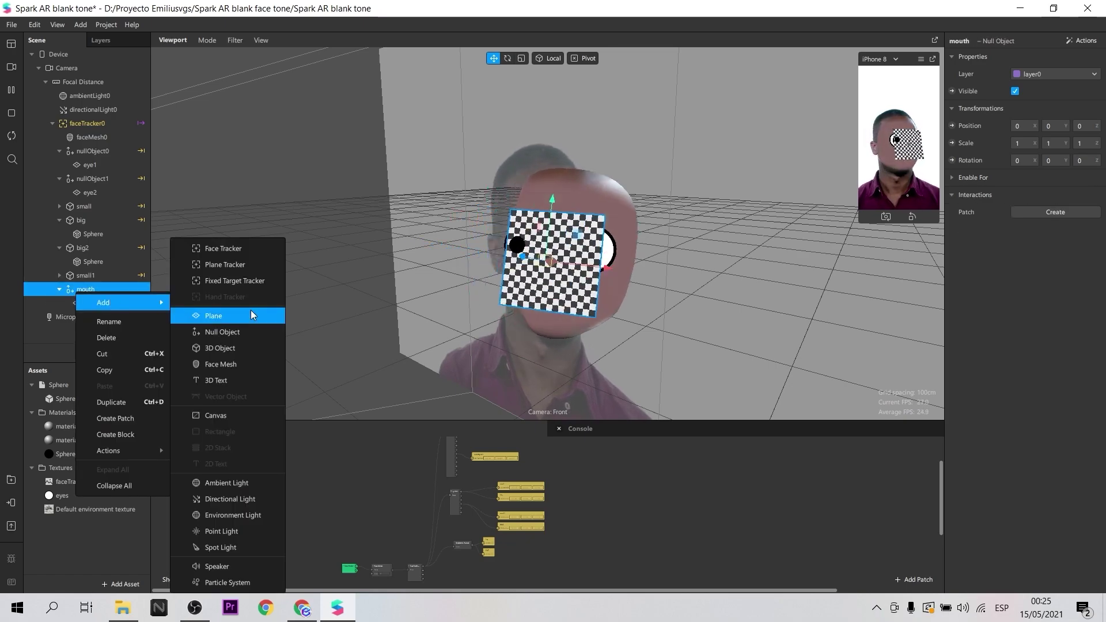
click(230, 316)
double_click(98, 317)
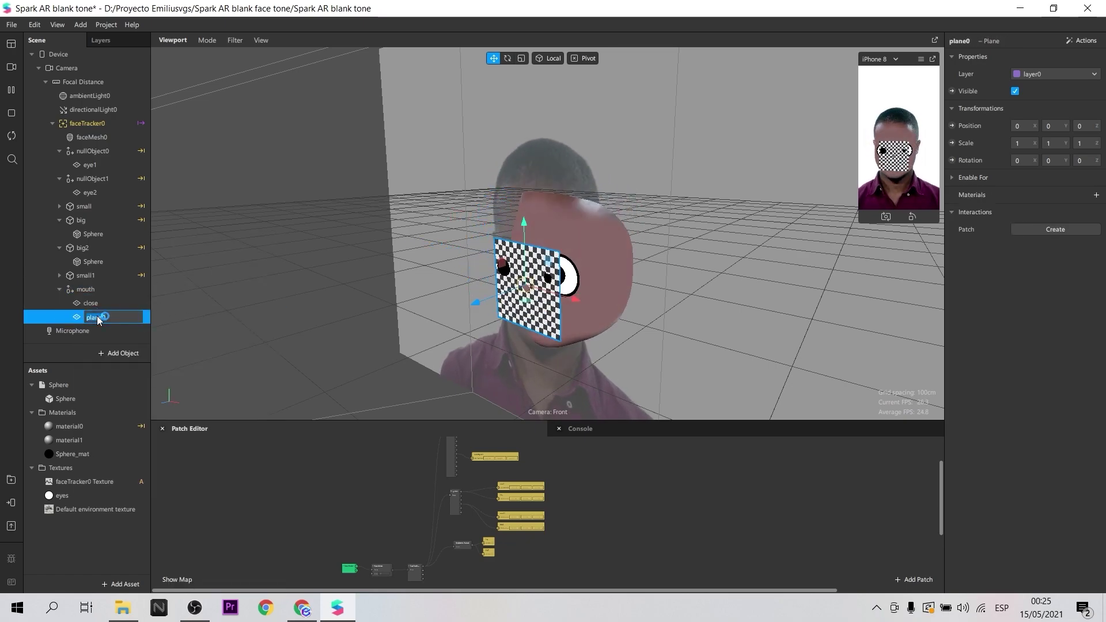
text(open)
key(Return)
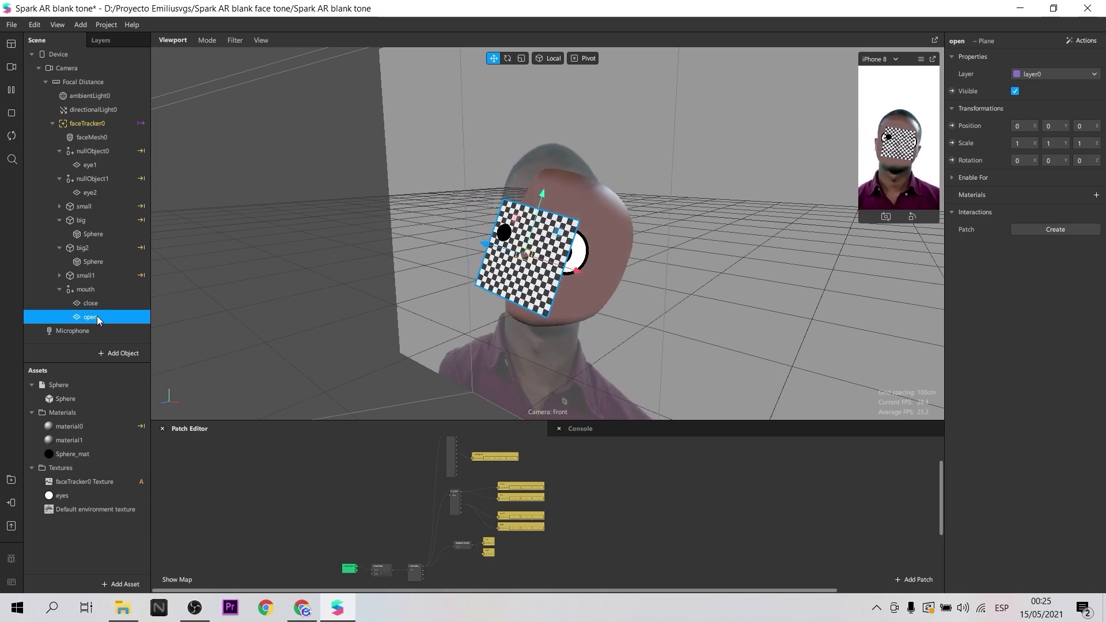
- Create a patch for the mouth null object's position
click(85, 289)
scroll(563, 508, down, 3)
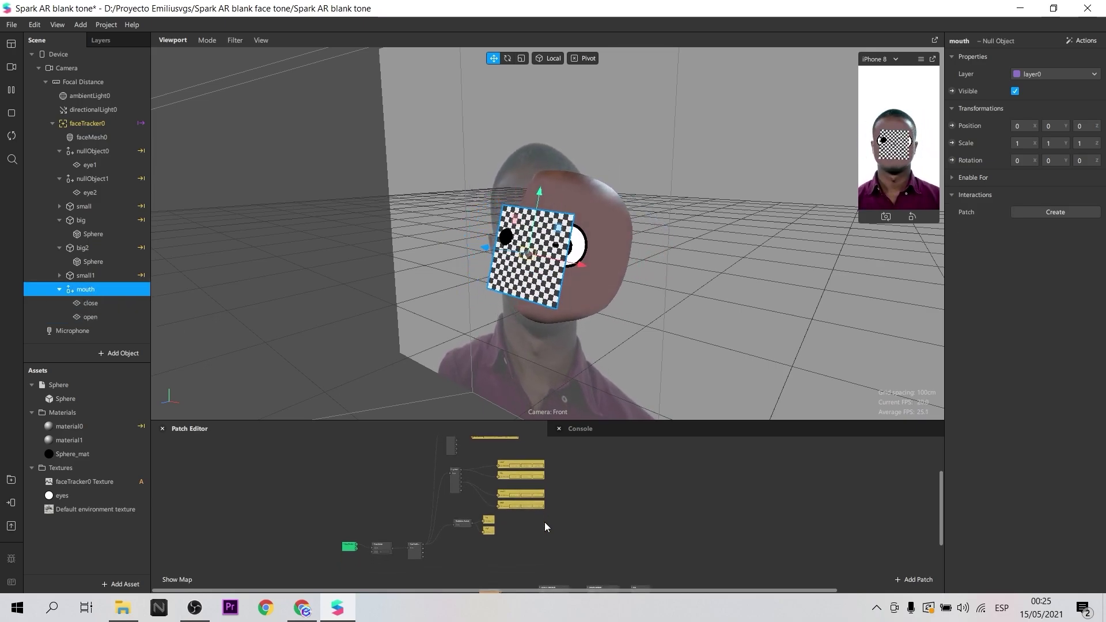
click(951, 127)
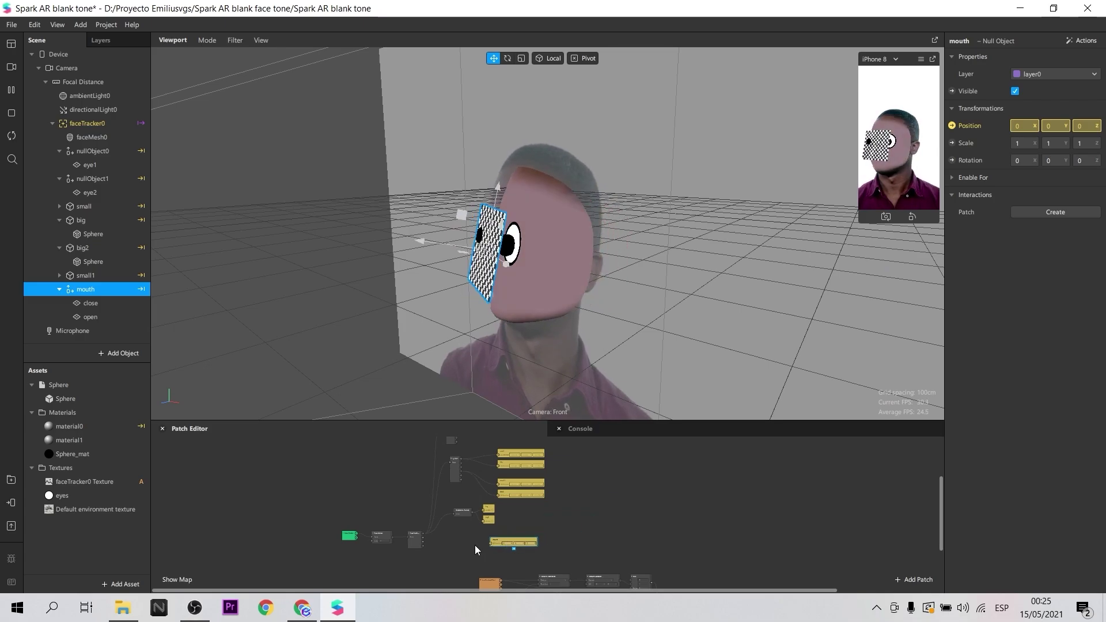
- Add a Nose patch fed by the face tracker and connect its Bridge output to the mouth's 3D Position
scroll(447, 544, up, 4)
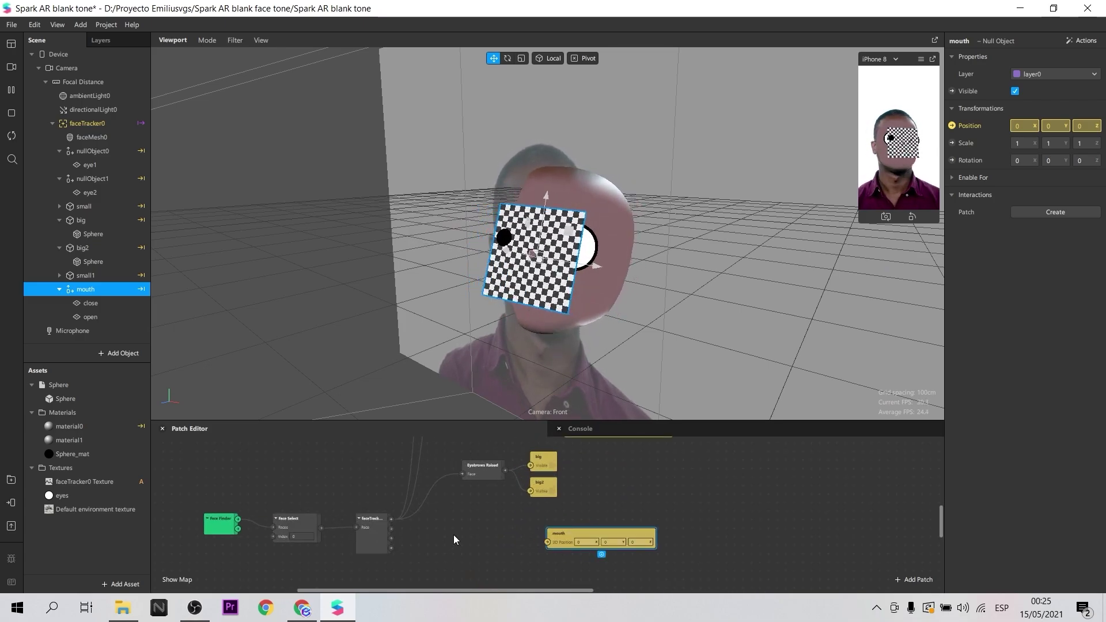
double_click(454, 535)
text(nose)
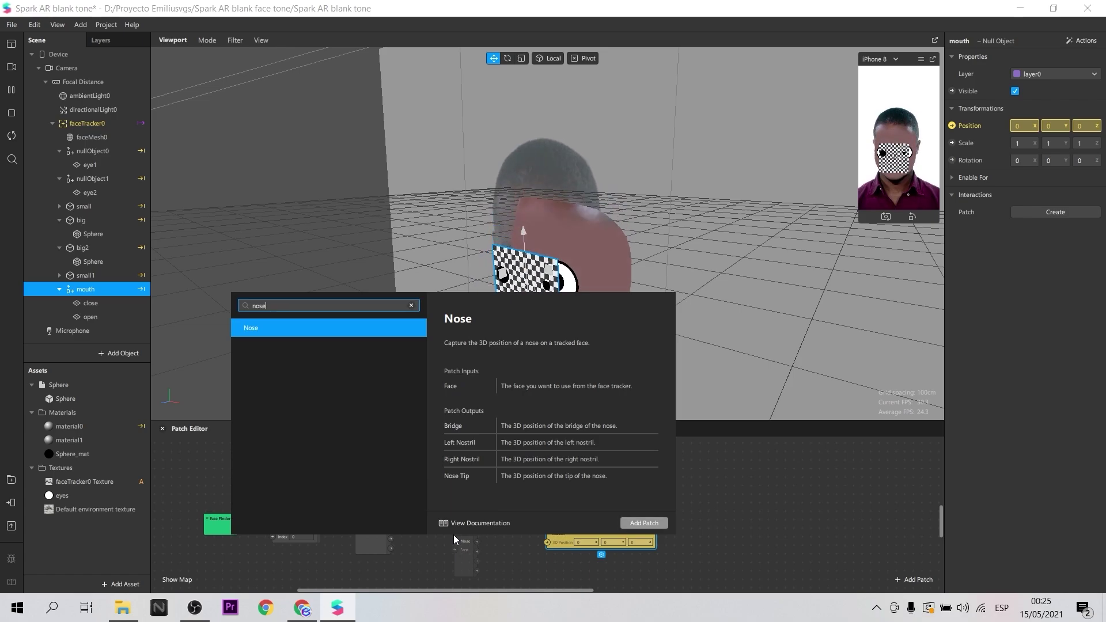
key(Return)
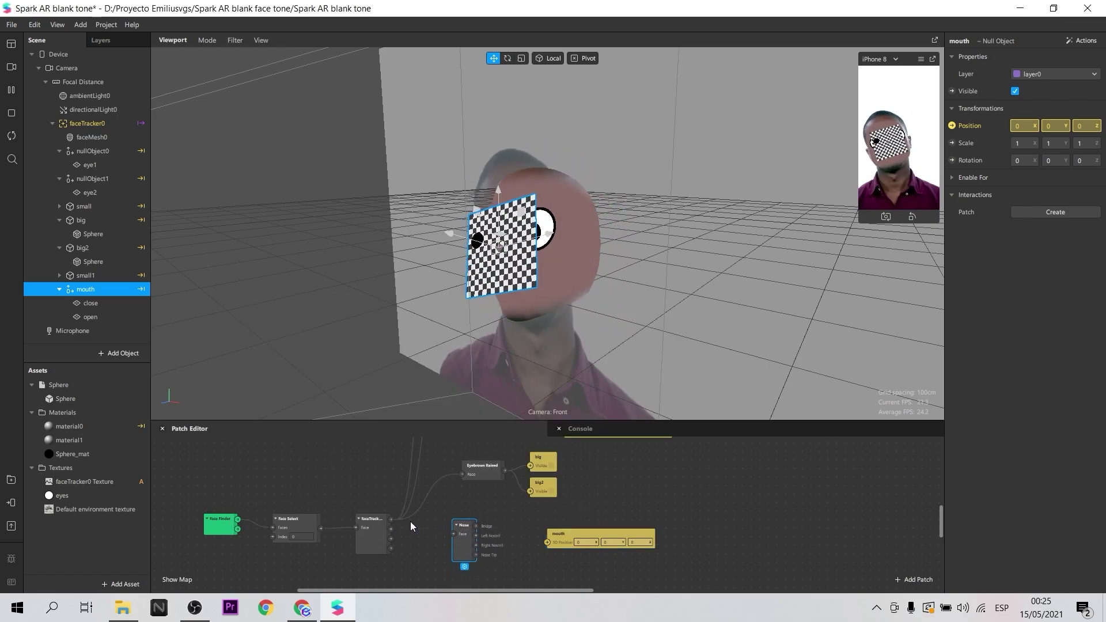
drag(390, 519, 453, 534)
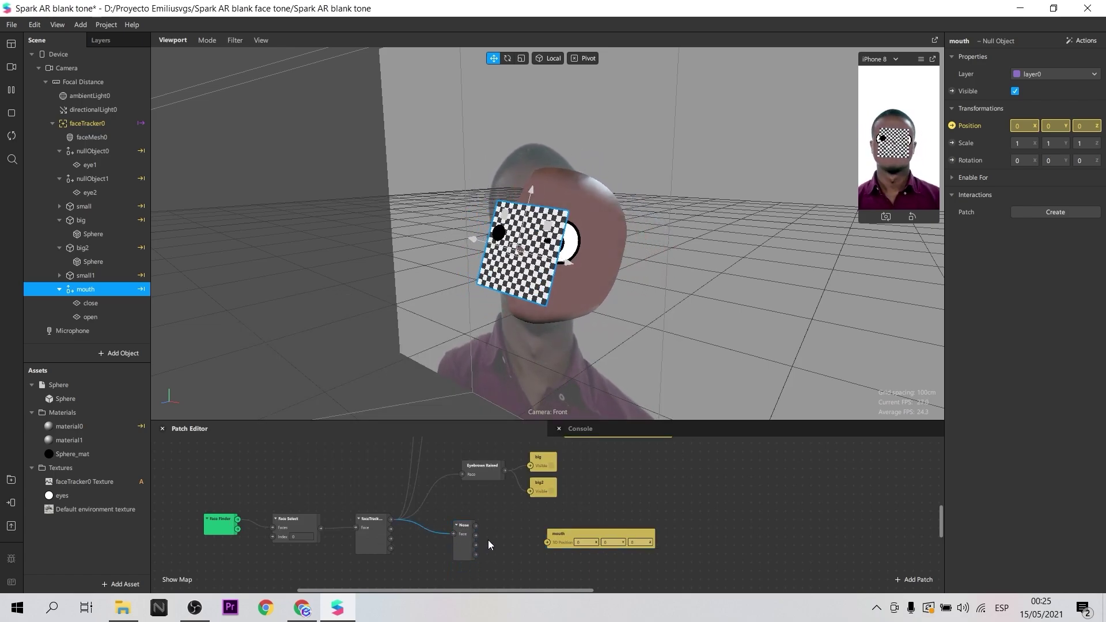
scroll(493, 547, up, 1)
scroll(496, 555, up, 2)
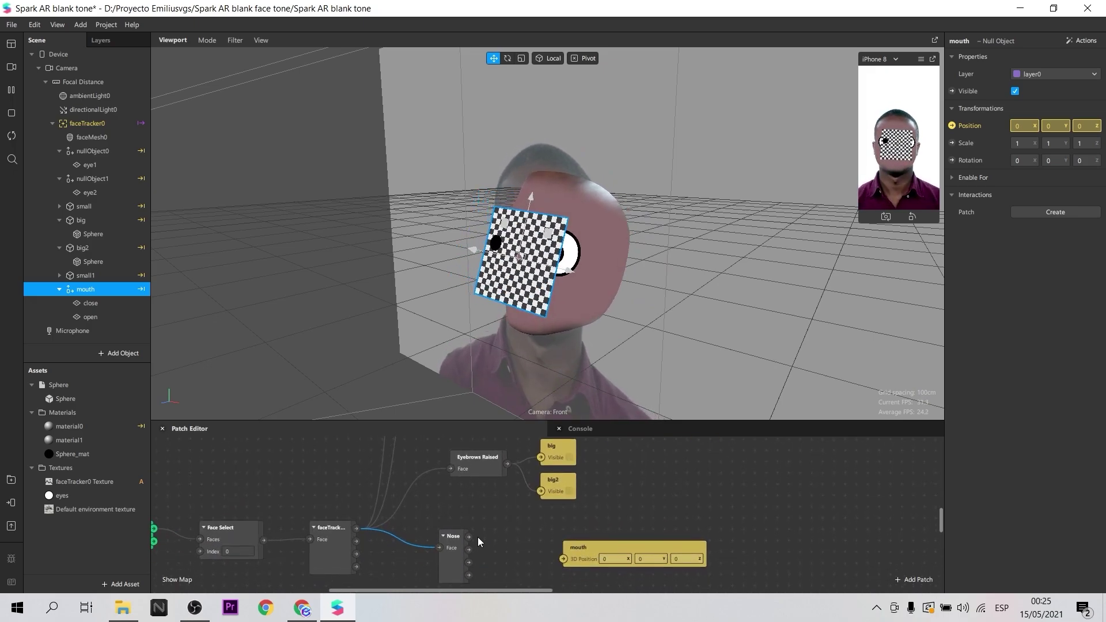
drag(471, 537, 612, 521)
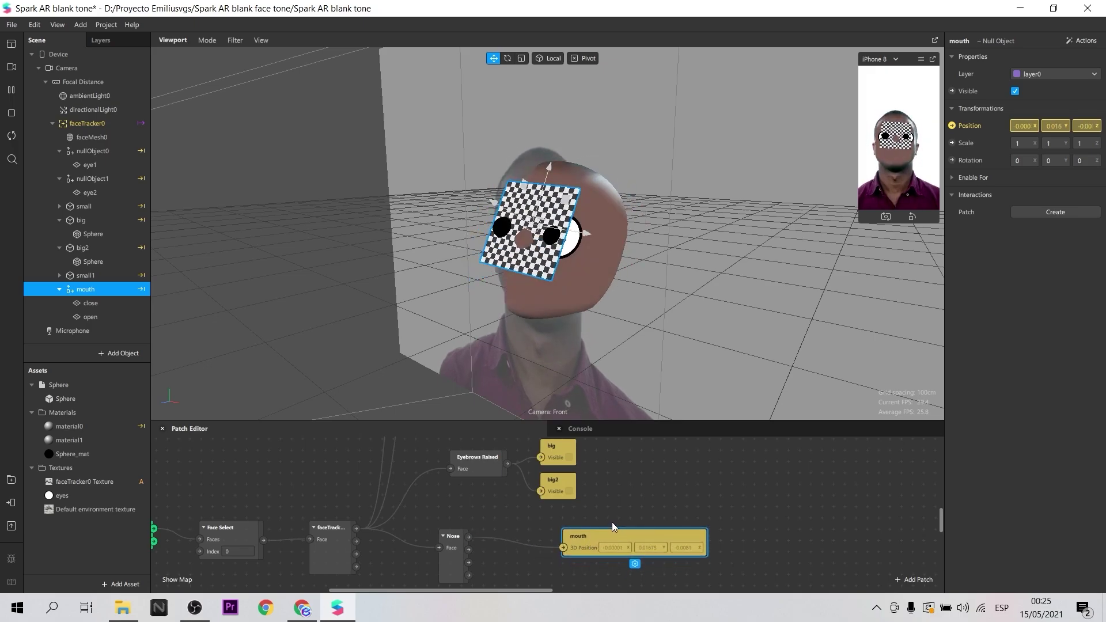
- Pause the preview video and move the close and open planes together down to a Y position of about -0.05
click(103, 304)
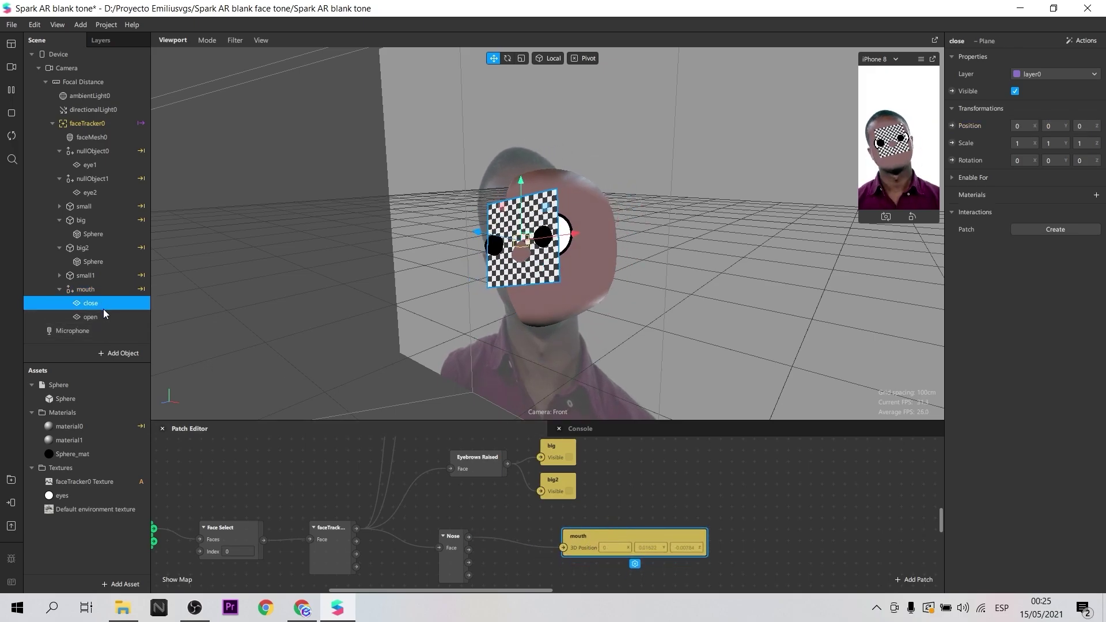
shift+click(105, 315)
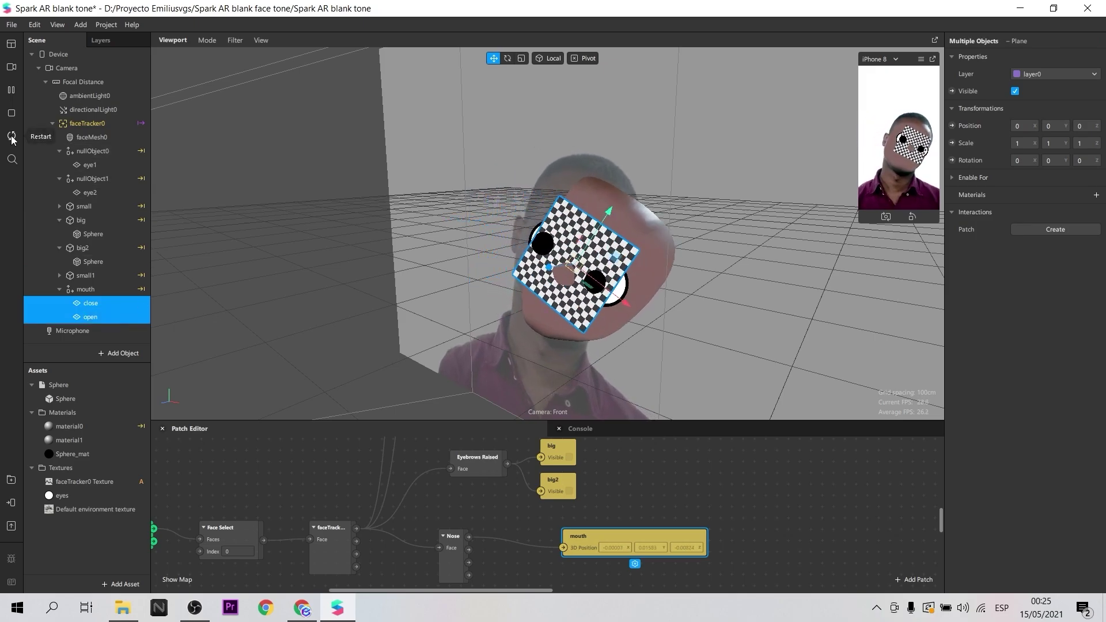
click(11, 89)
drag(515, 181, 512, 226)
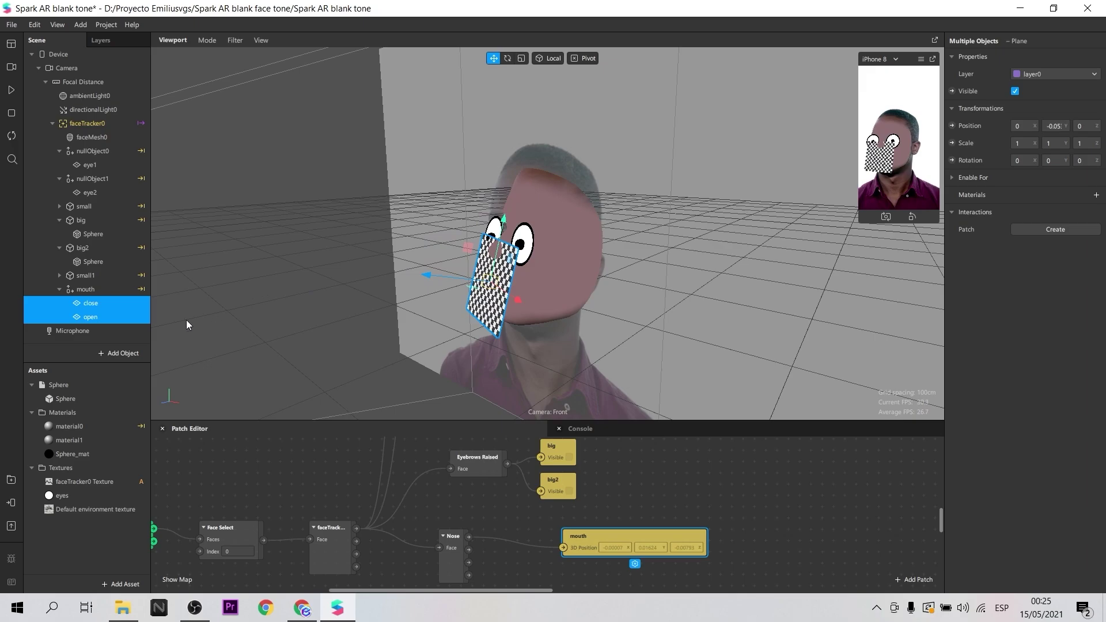
- Create a new material for the close plane and set its shader type to Flat
click(100, 310)
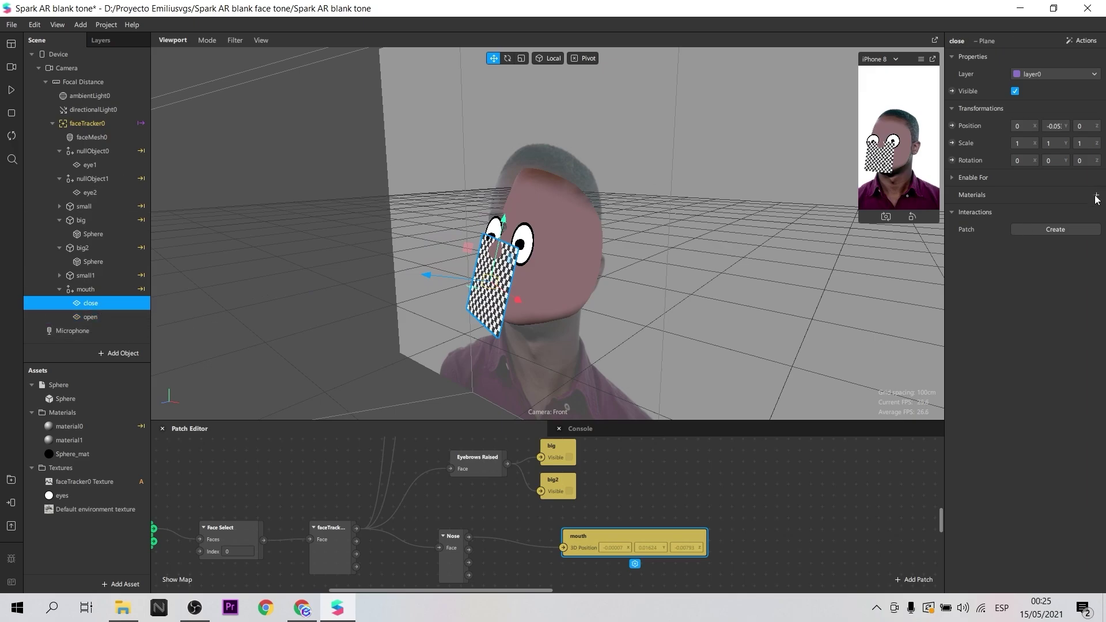
click(1096, 198)
click(969, 271)
click(69, 468)
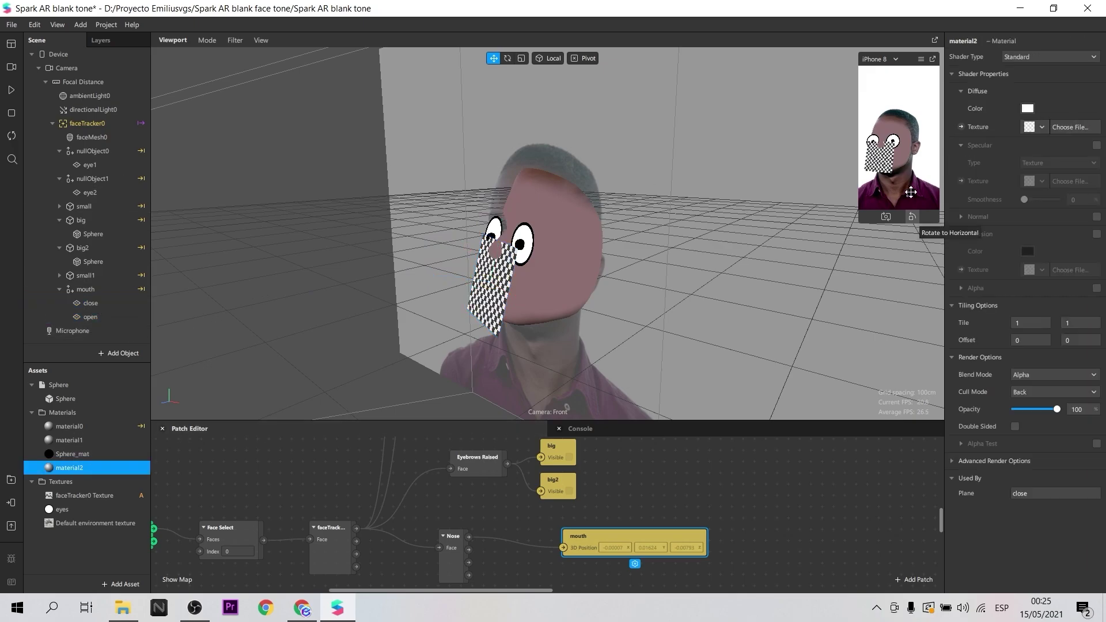
click(1038, 57)
click(1042, 57)
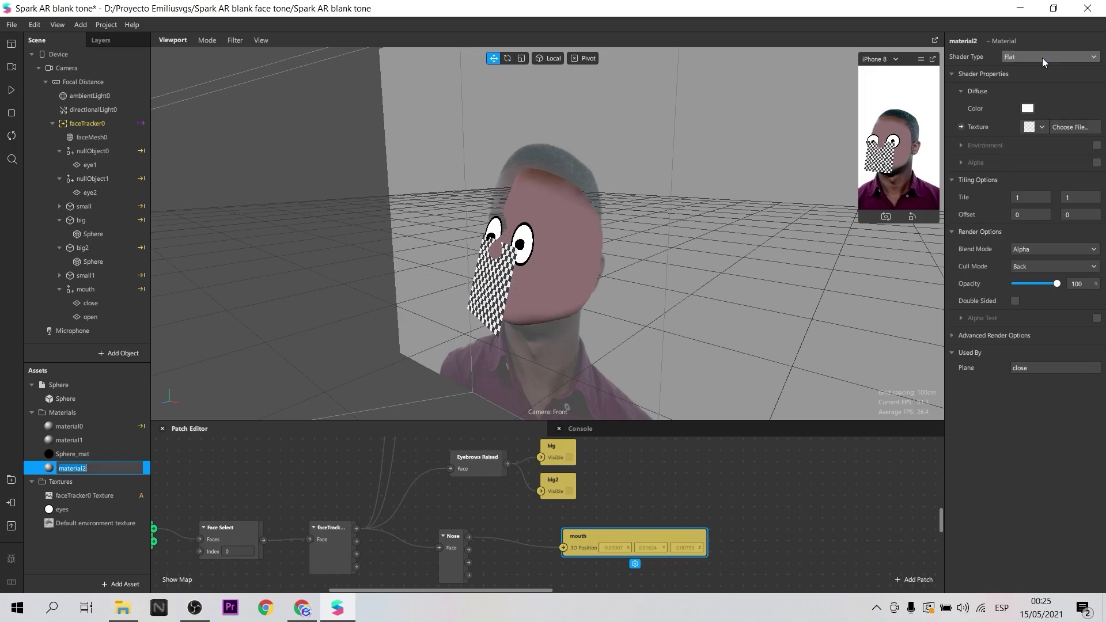
- Import the lips close image as the diffuse texture of the close plane's material
click(1041, 126)
click(1031, 183)
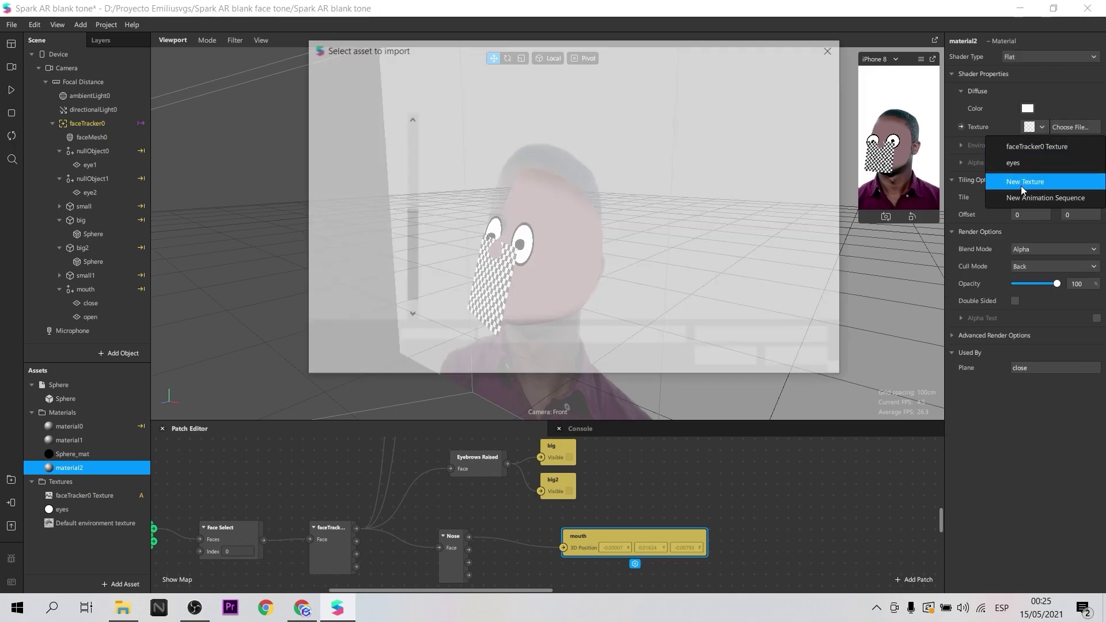
click(455, 262)
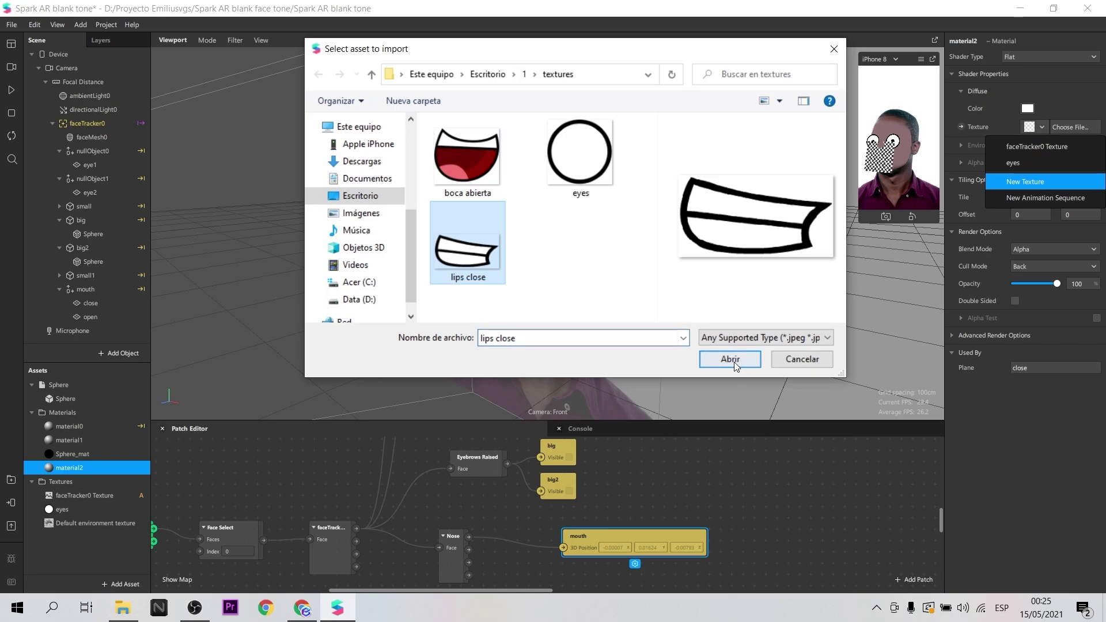
click(730, 358)
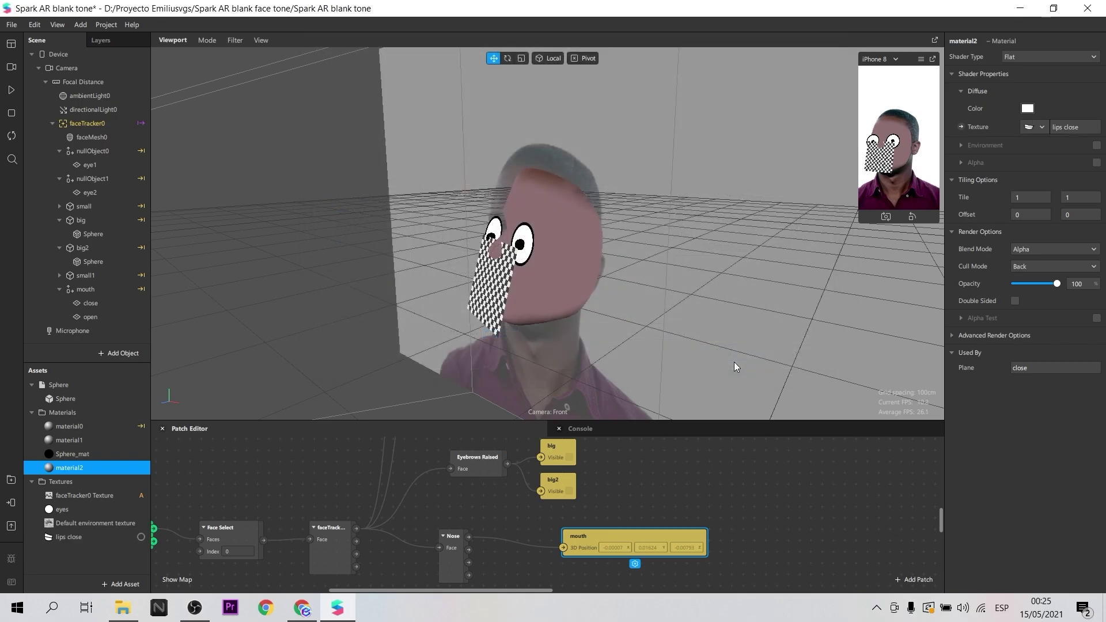
- Create a new material for the open plane and set its shader type to Flat
click(11, 90)
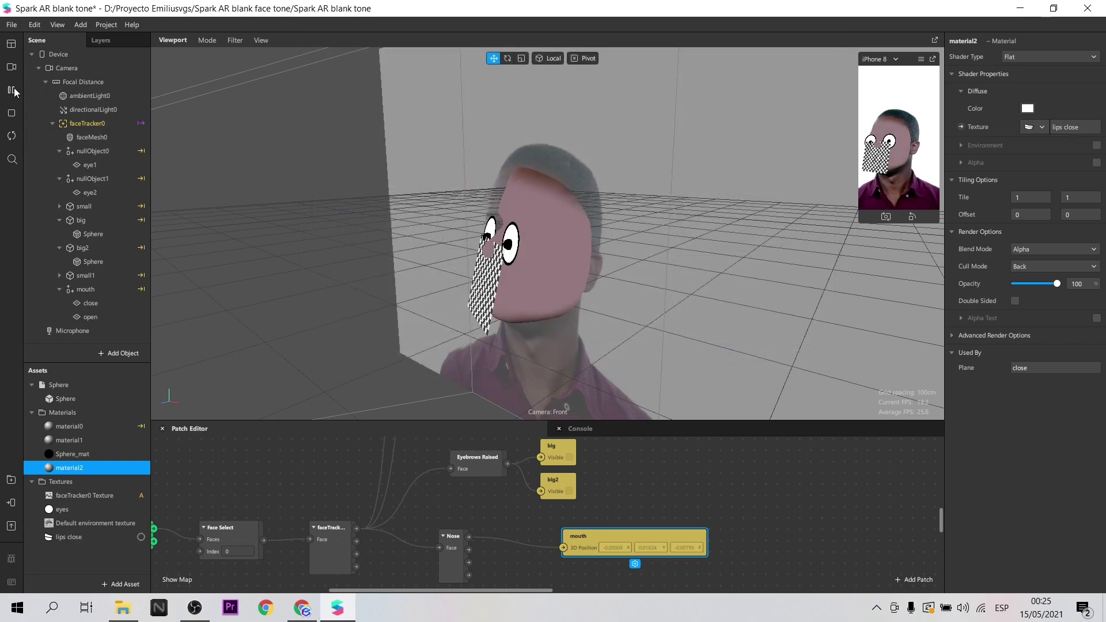
click(90, 316)
click(1096, 196)
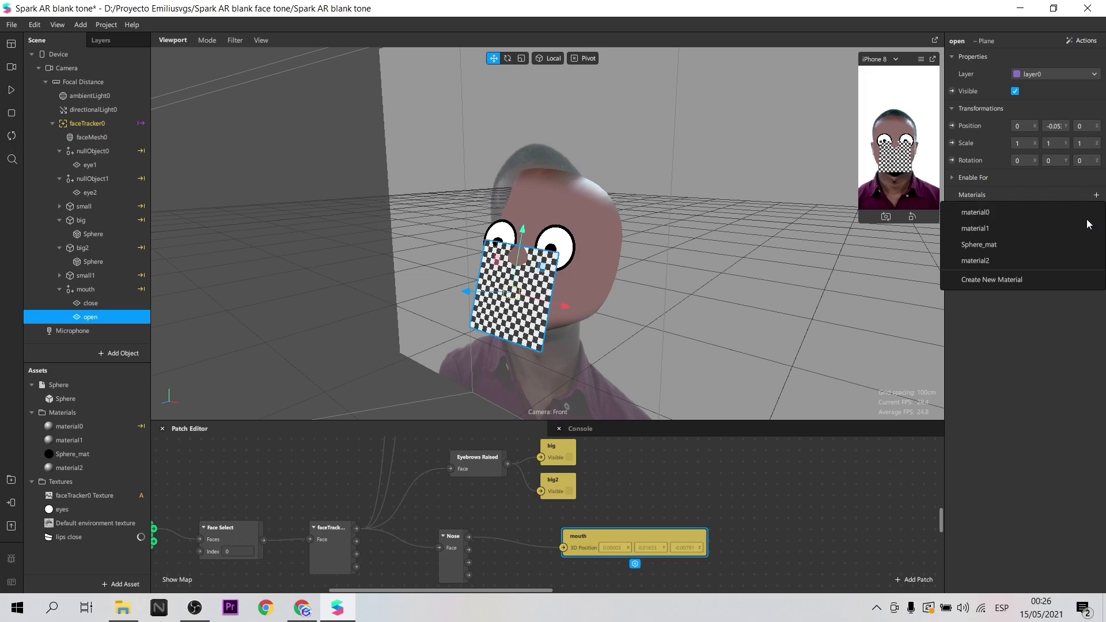
click(1022, 281)
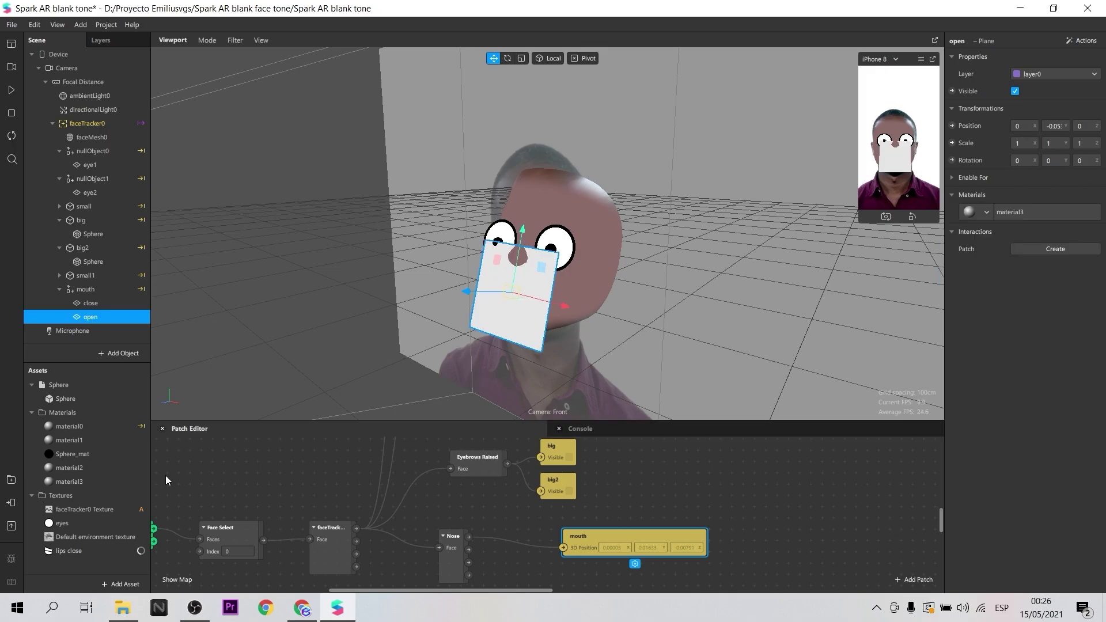
click(69, 481)
click(1057, 57)
click(1031, 75)
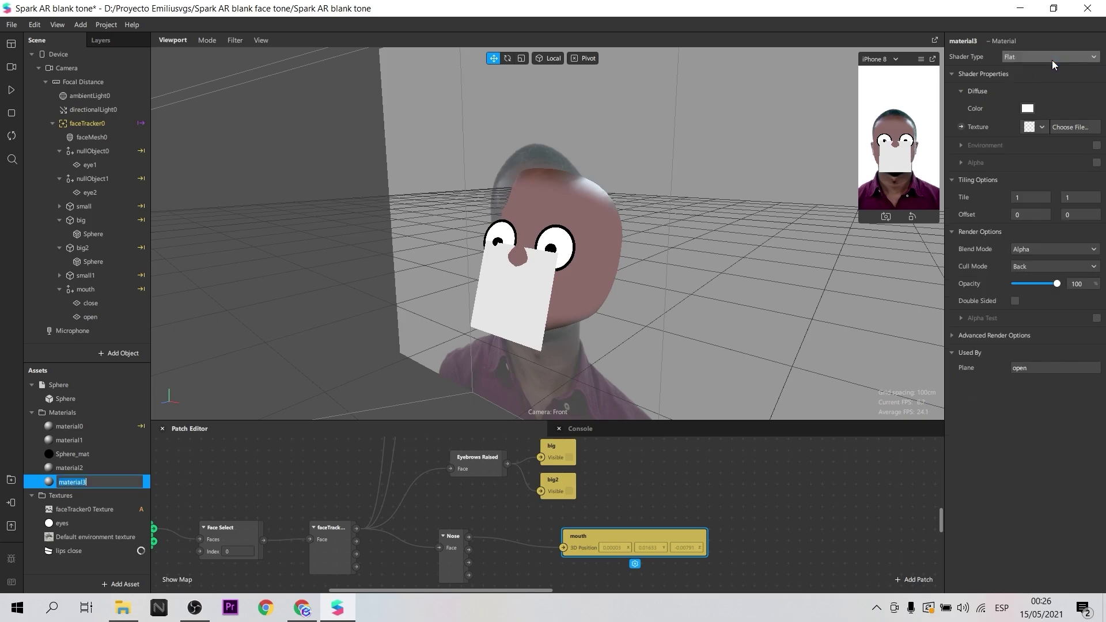
- Import the boca abierta image as the diffuse texture of the open plane's material
click(1037, 127)
click(1025, 197)
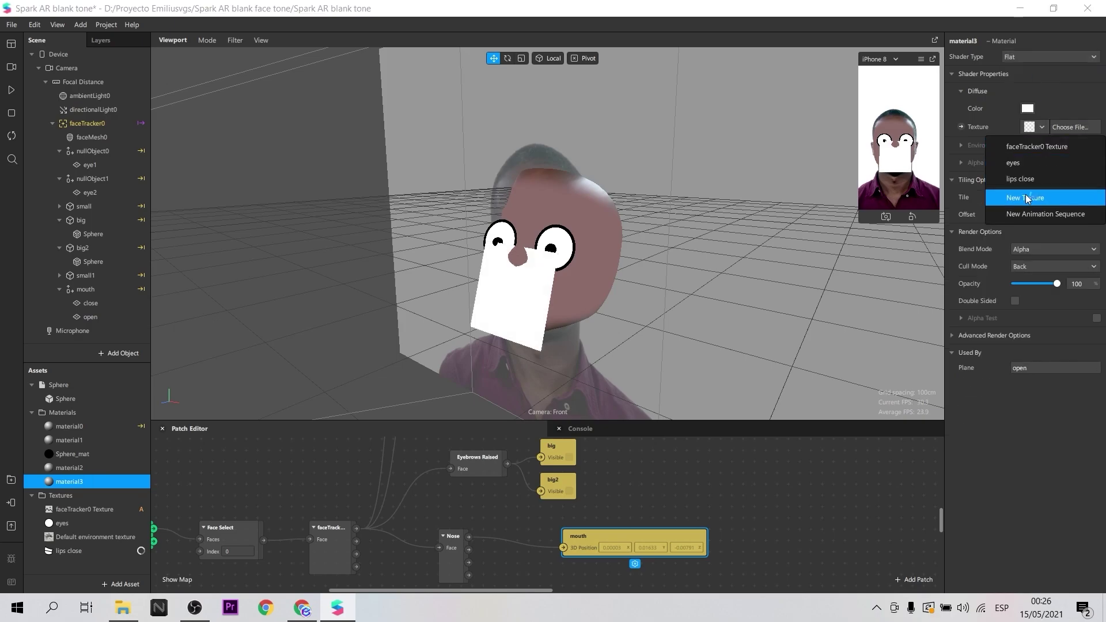
click(467, 158)
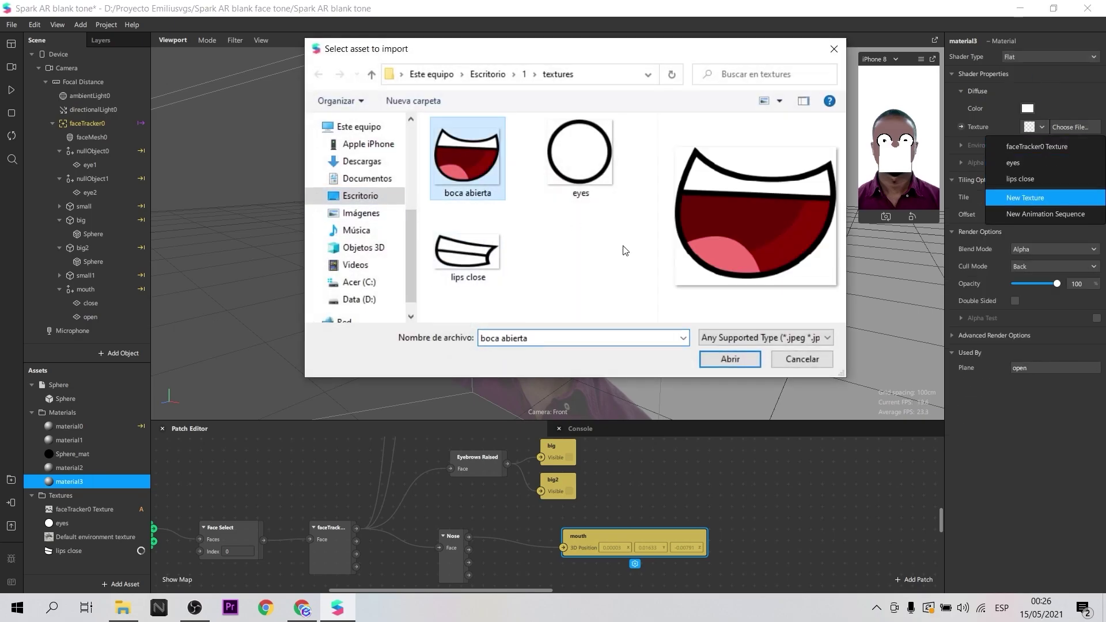
click(743, 358)
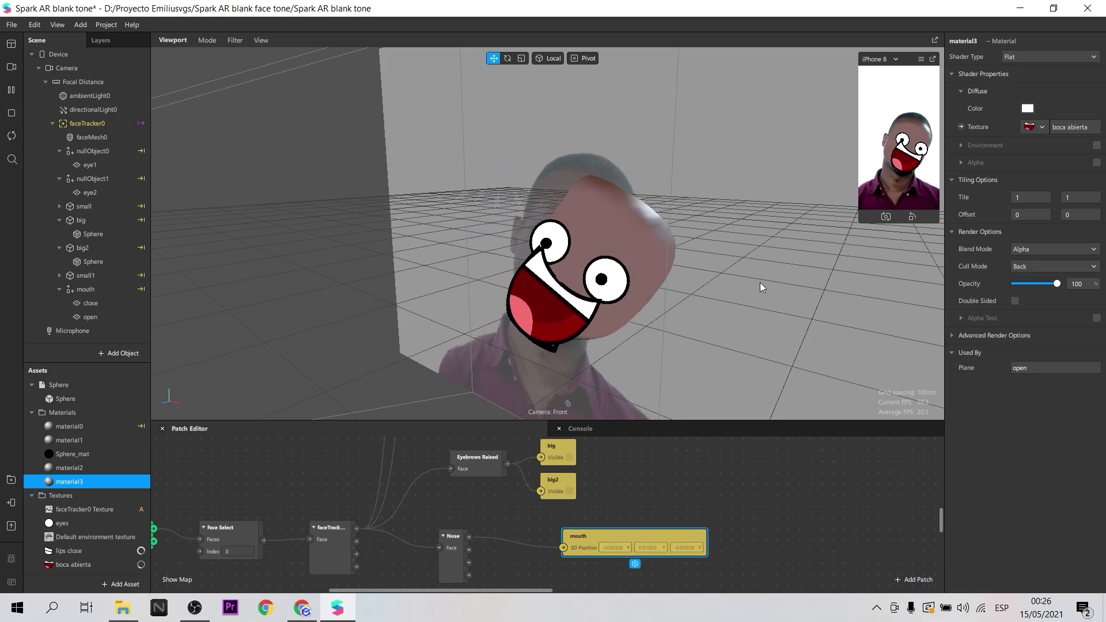
- Scale the open plane to 0.6 on all axes and save the project
click(92, 303)
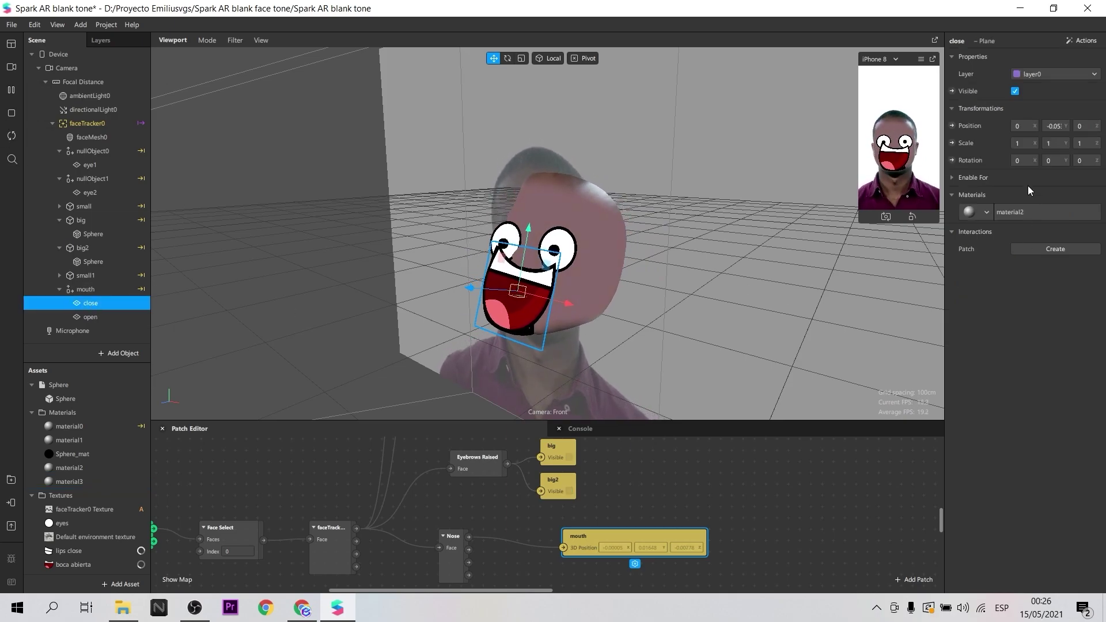
click(91, 317)
key(ctrl+s)
- Add a Mouth Open patch above the lowered mouth position patch and connect the face tracker output to its Face input
drag(664, 540, 609, 558)
click(11, 90)
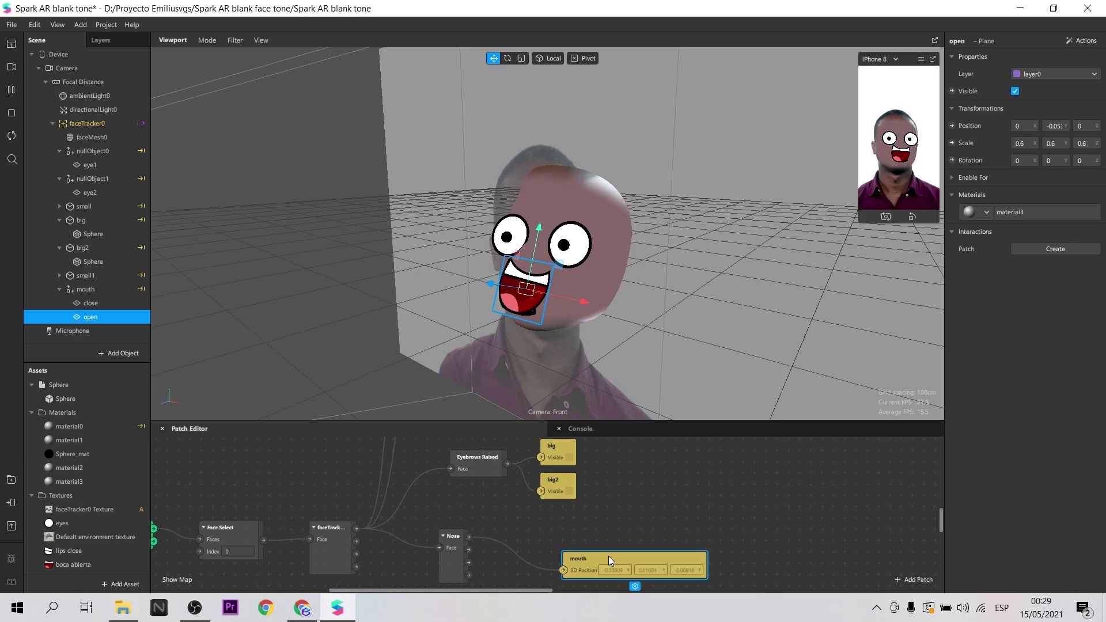
right_click(658, 516)
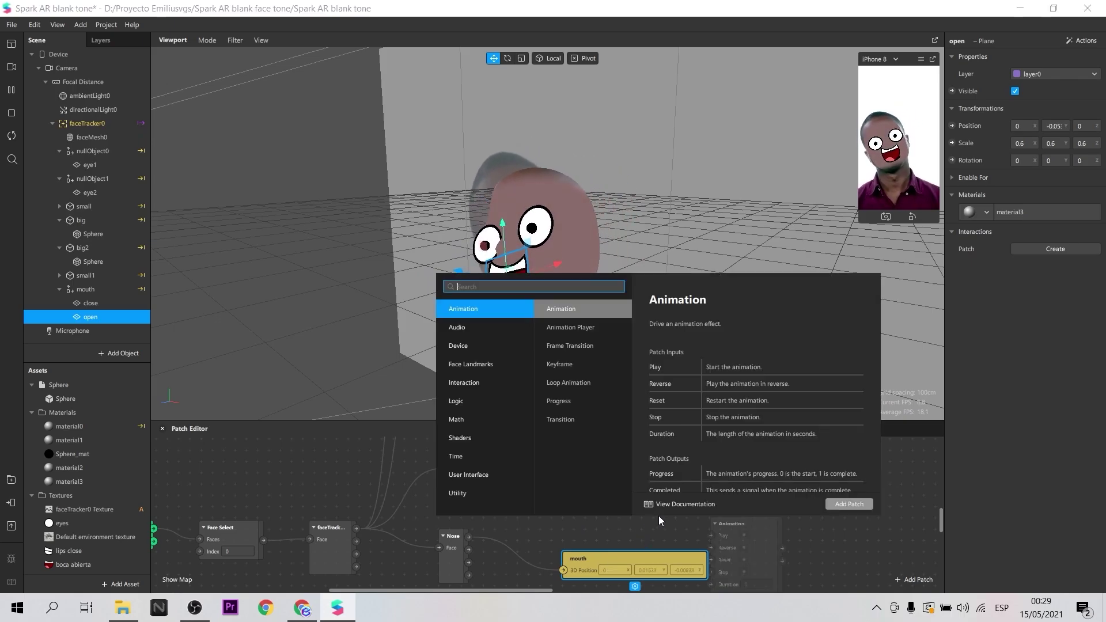
text(mou)
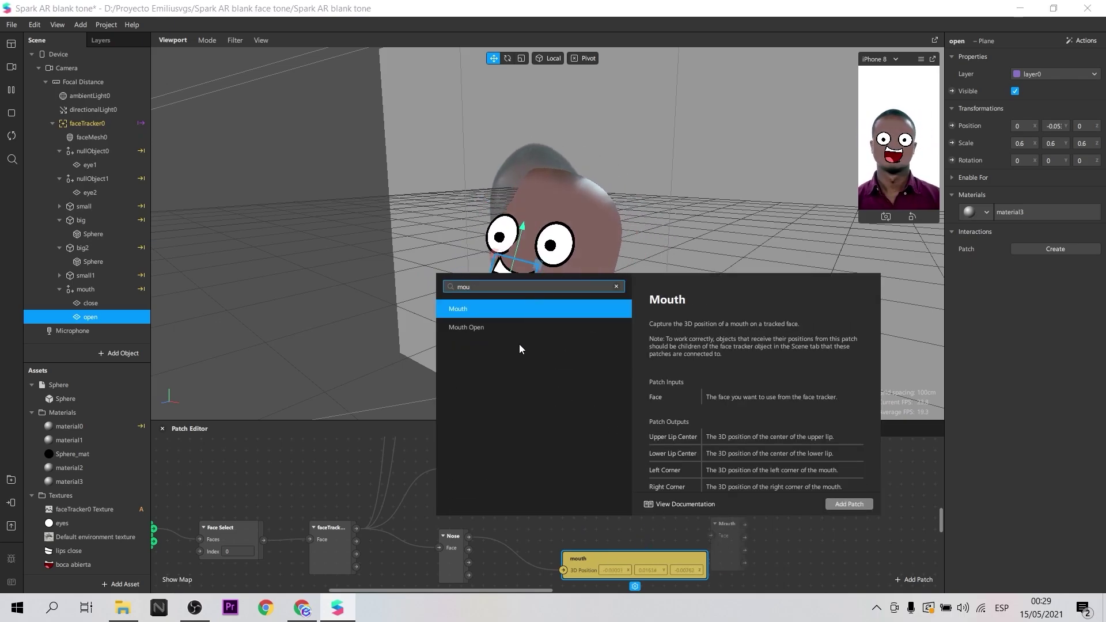
click(506, 330)
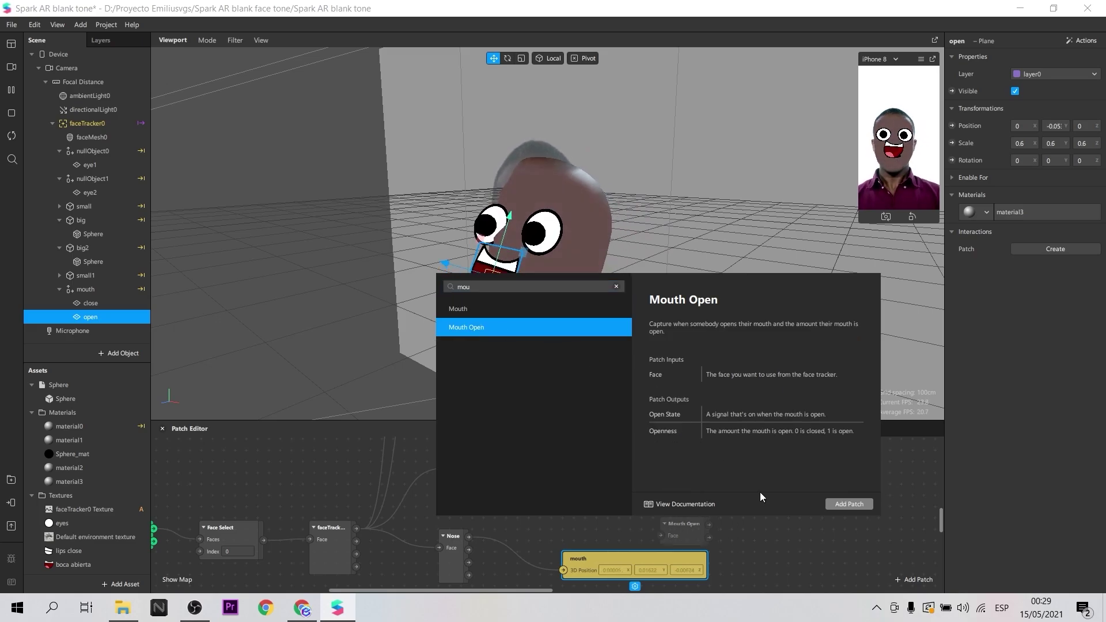
click(856, 504)
drag(674, 520, 667, 510)
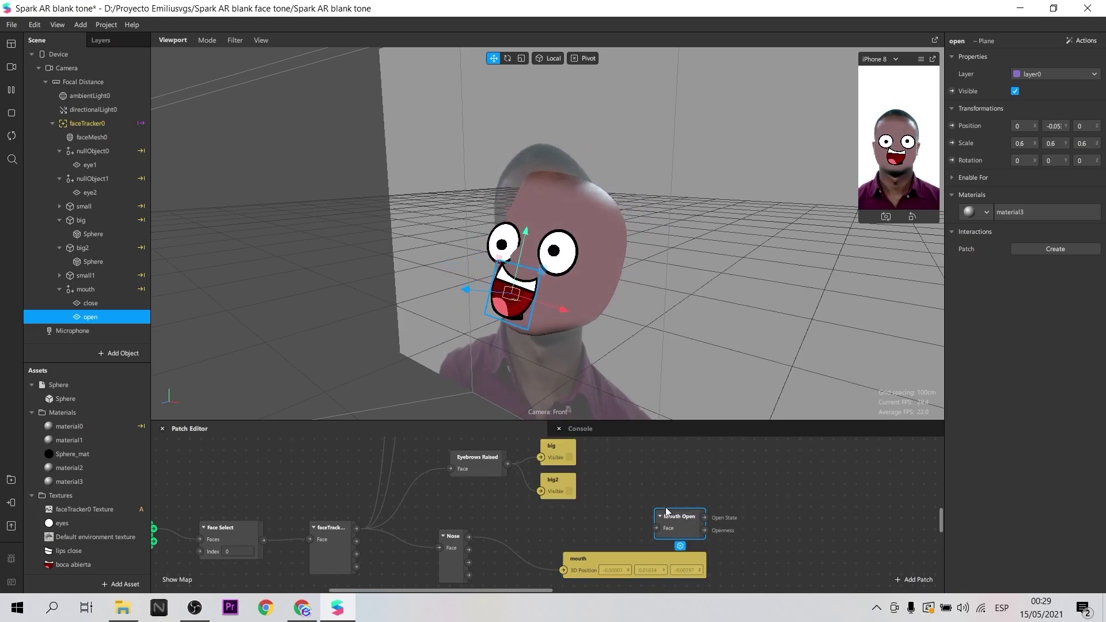
drag(356, 527, 636, 519)
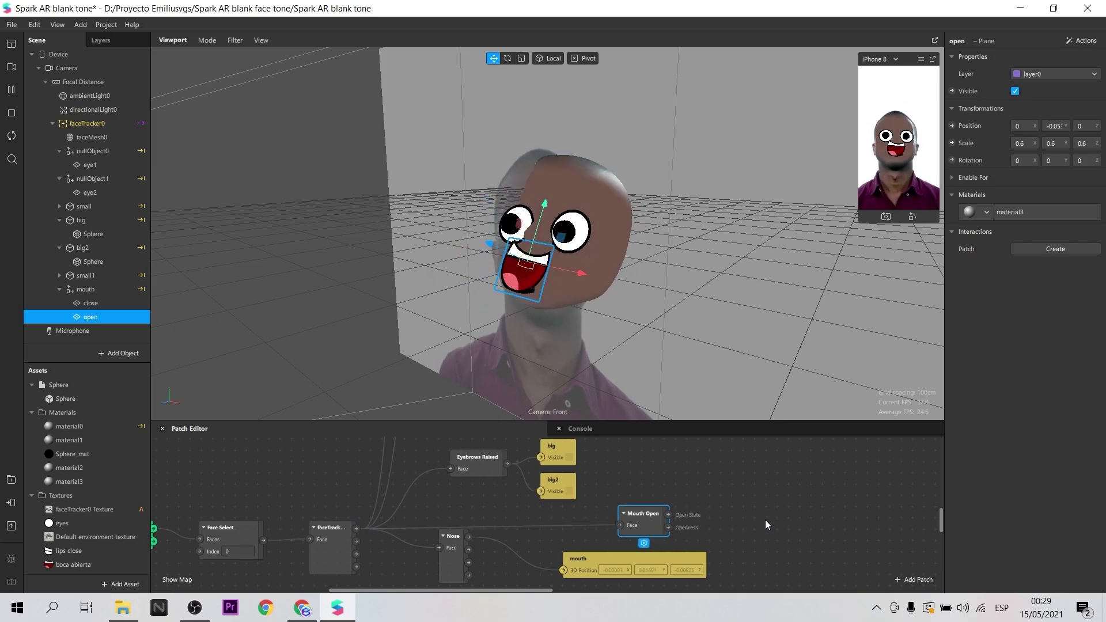
click(760, 487)
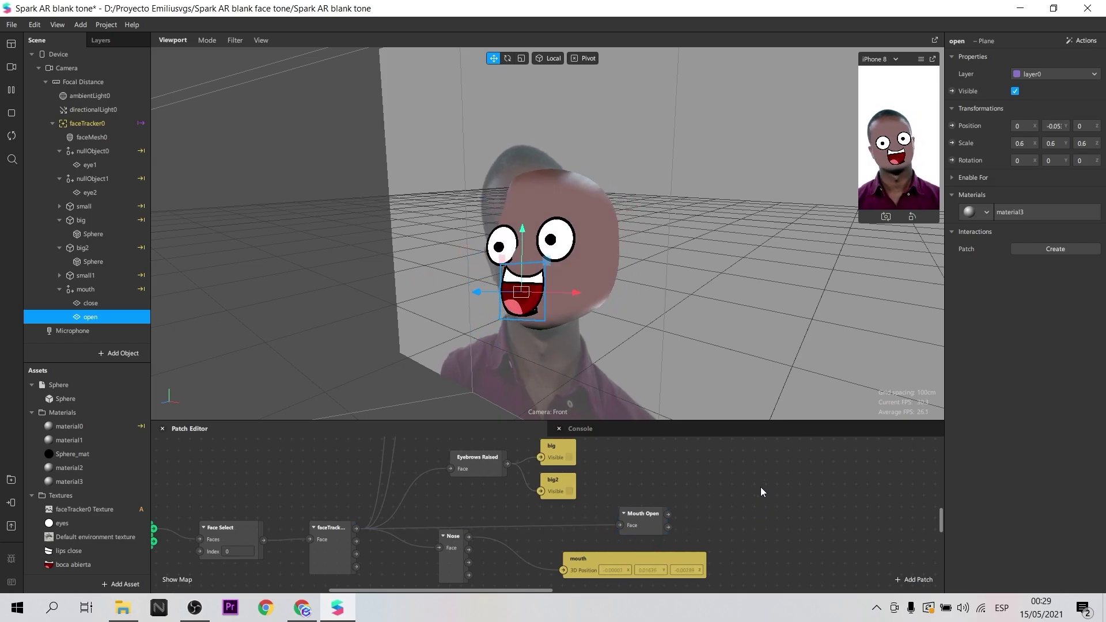
- Add a Greater Than patch and place it above and beyond the Mouth Open patch
double_click(760, 488)
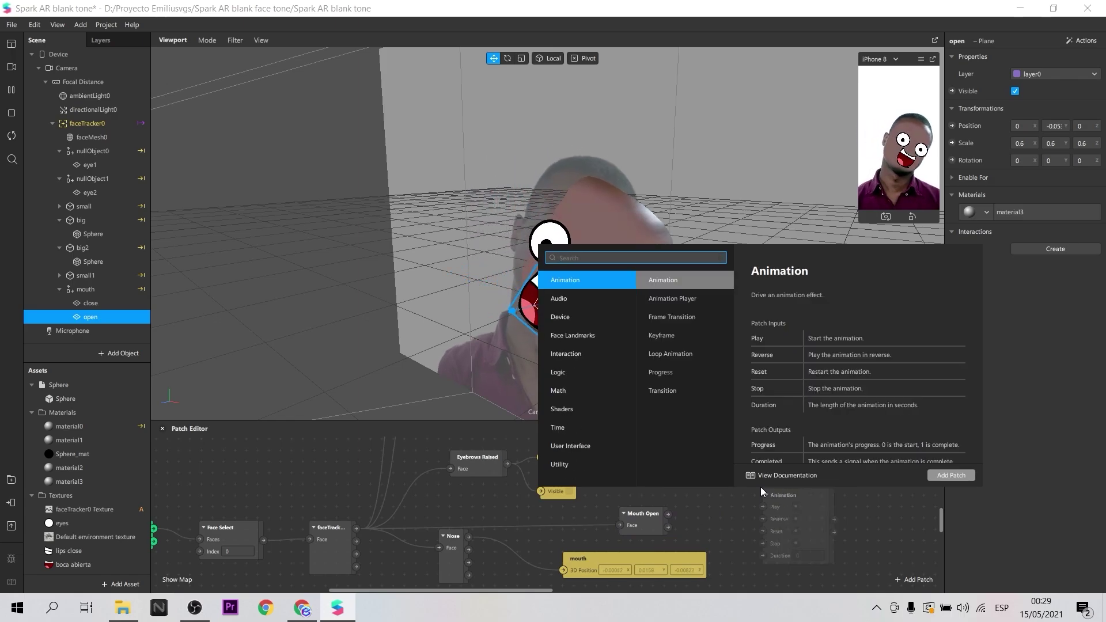
text(grea)
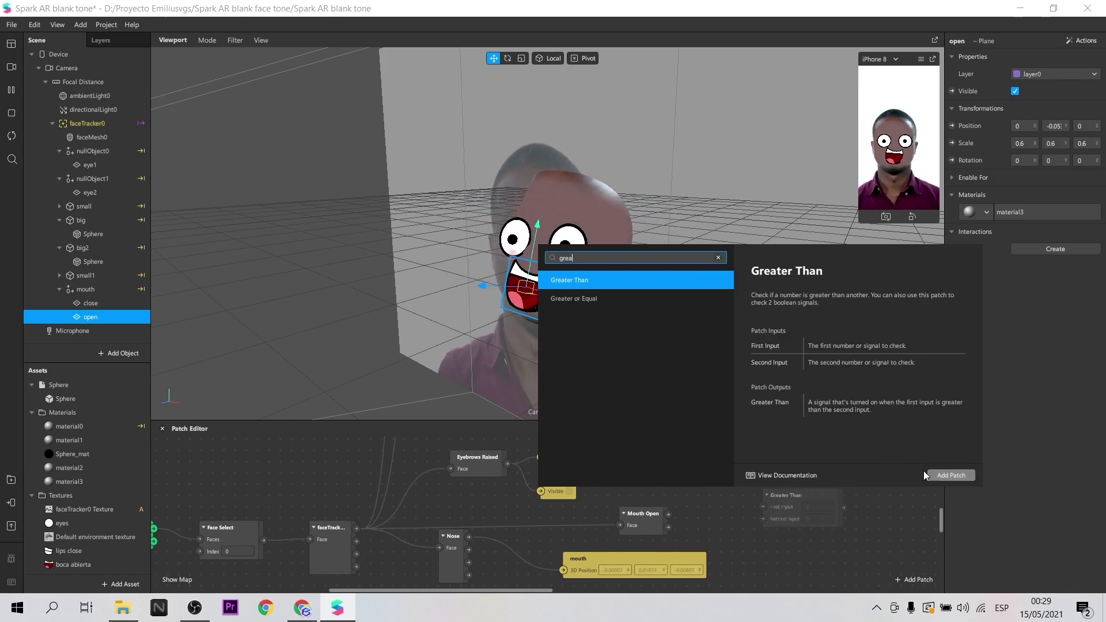
click(946, 473)
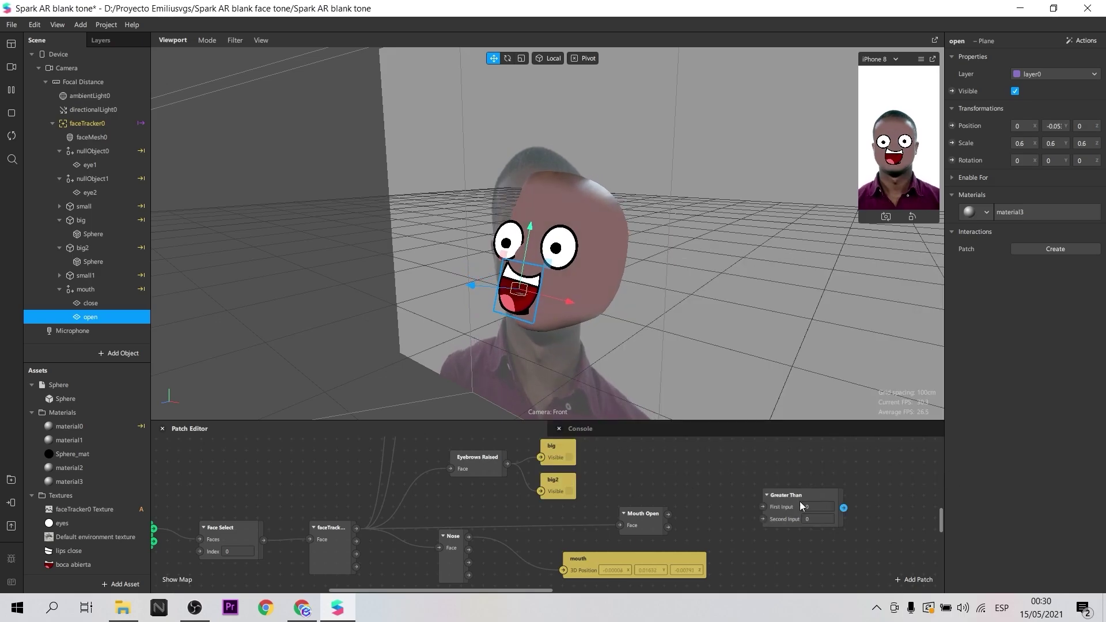
click(743, 442)
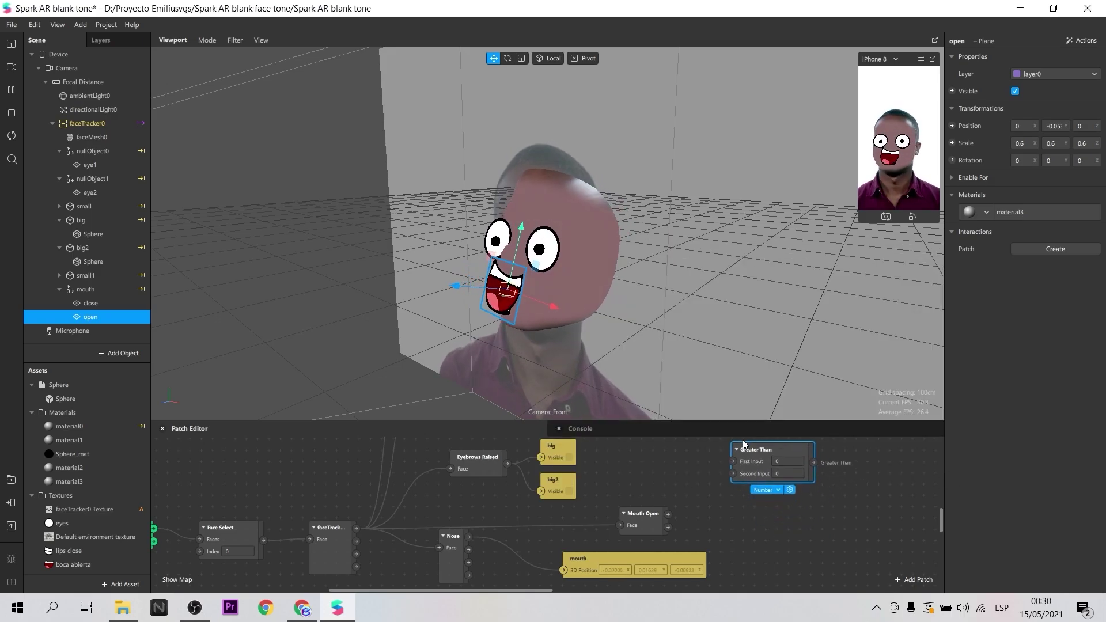
- Add a Less Or Equal patch and place it directly below the Greater Than patch
double_click(755, 514)
text(less)
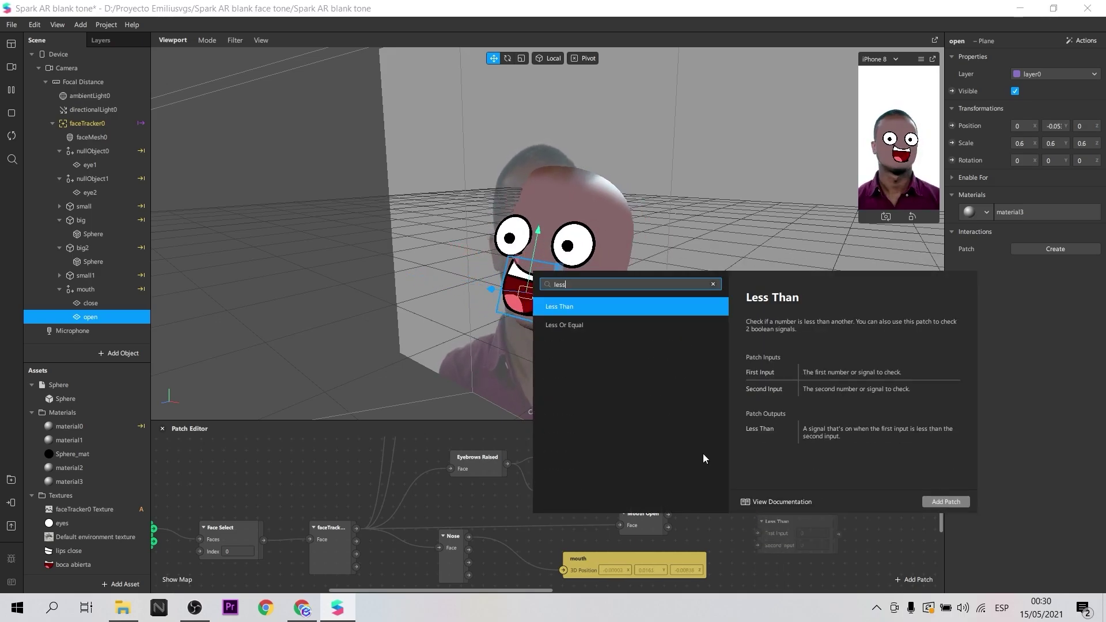
click(585, 328)
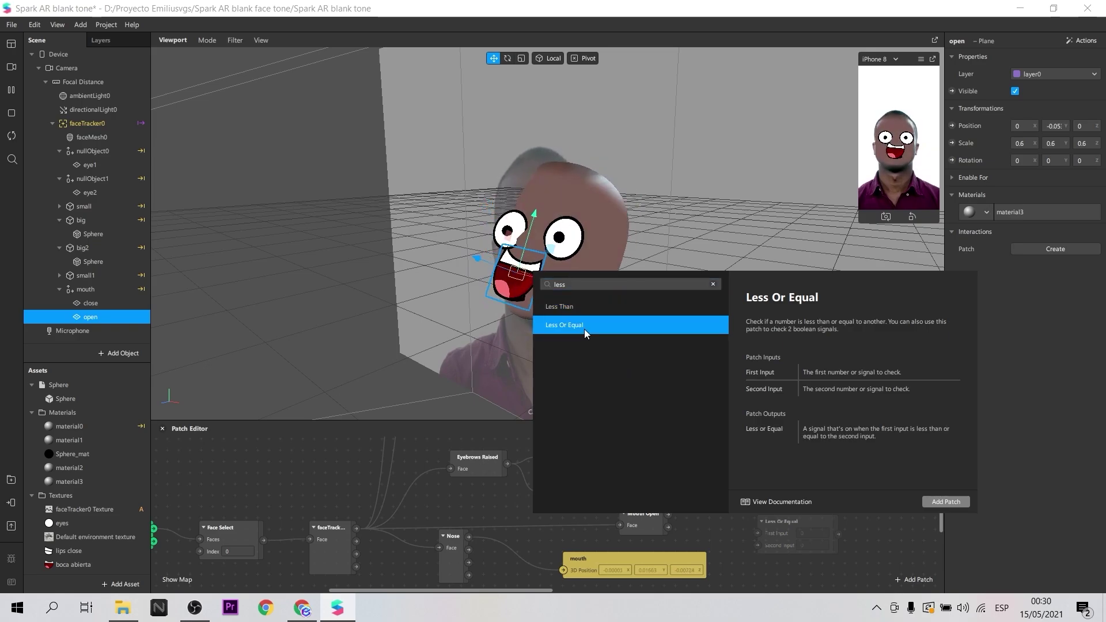
click(945, 502)
click(751, 509)
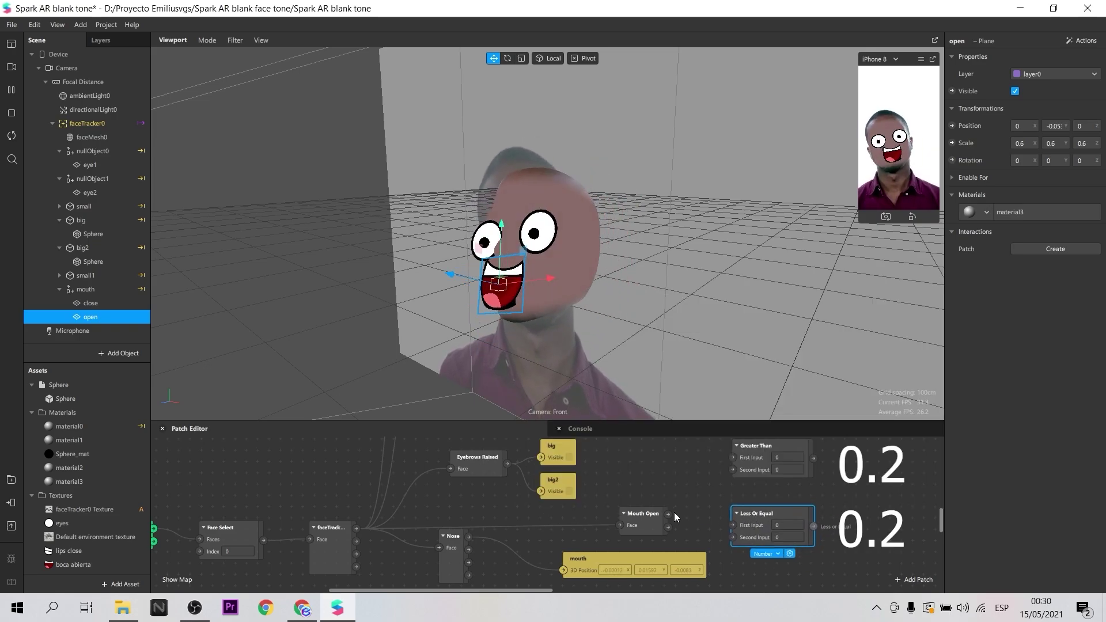
- Set the second input of both comparison patches to 0.2 and connect Mouth Open's second output to both first inputs
drag(668, 527, 733, 457)
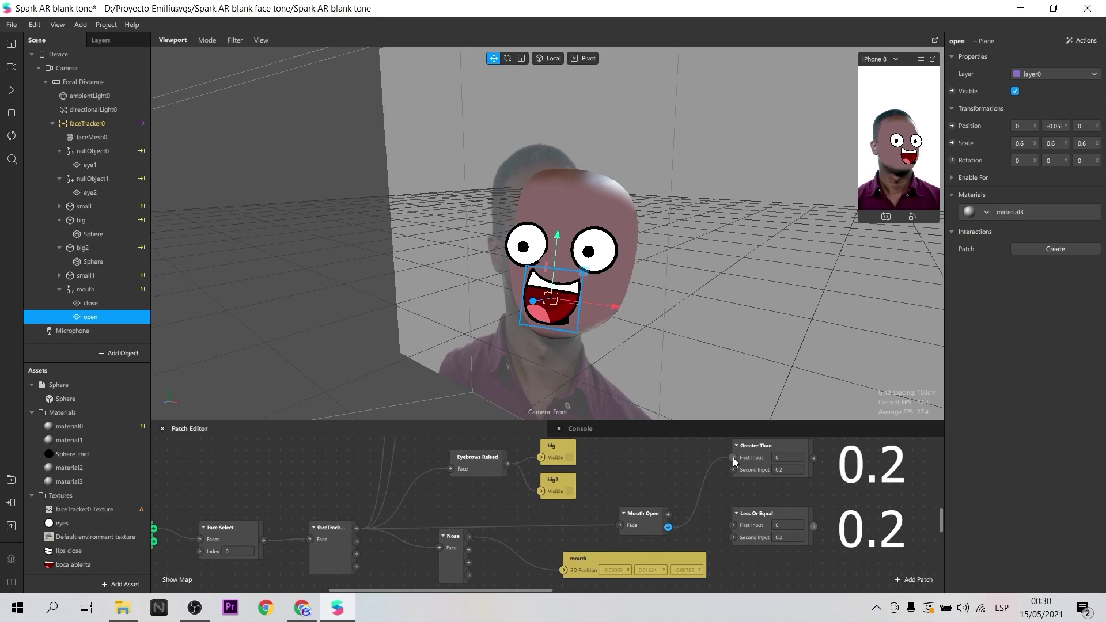
drag(669, 527, 732, 525)
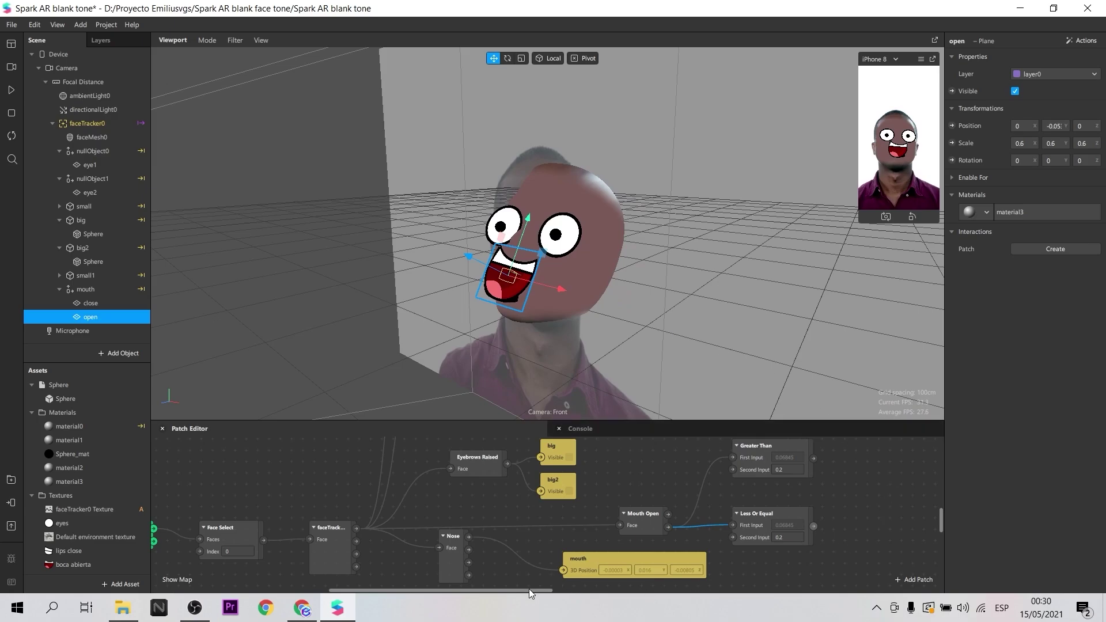
- Add two Pulse patches and connect one to the Greater Than output and the other to the Less Or Equal output
drag(528, 589, 621, 581)
scroll(564, 507, up, 2)
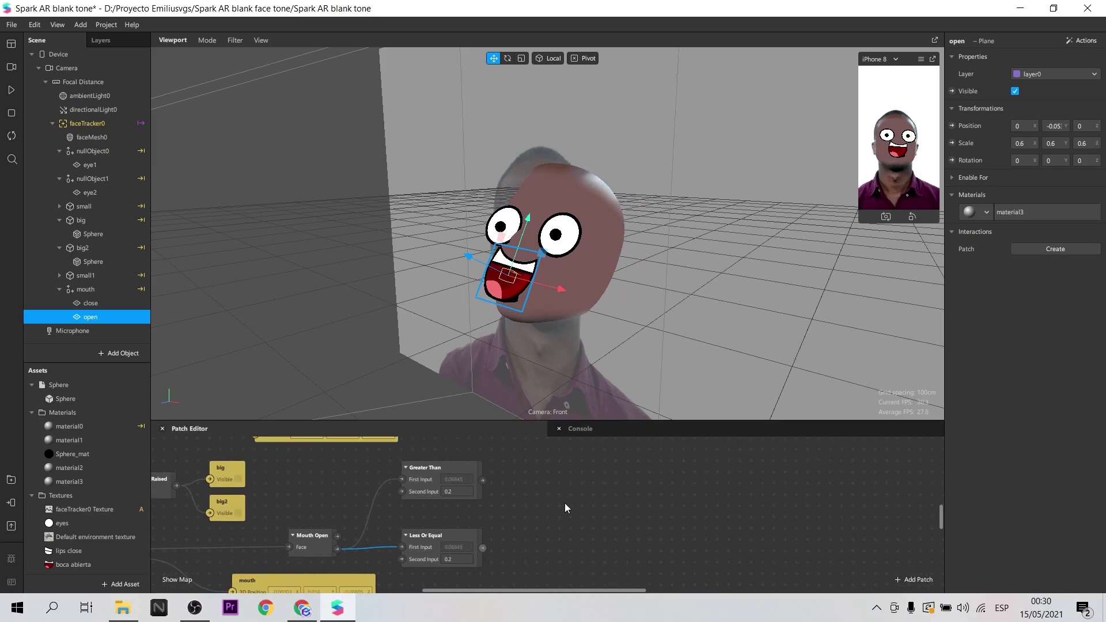
right_click(540, 484)
text(puls)
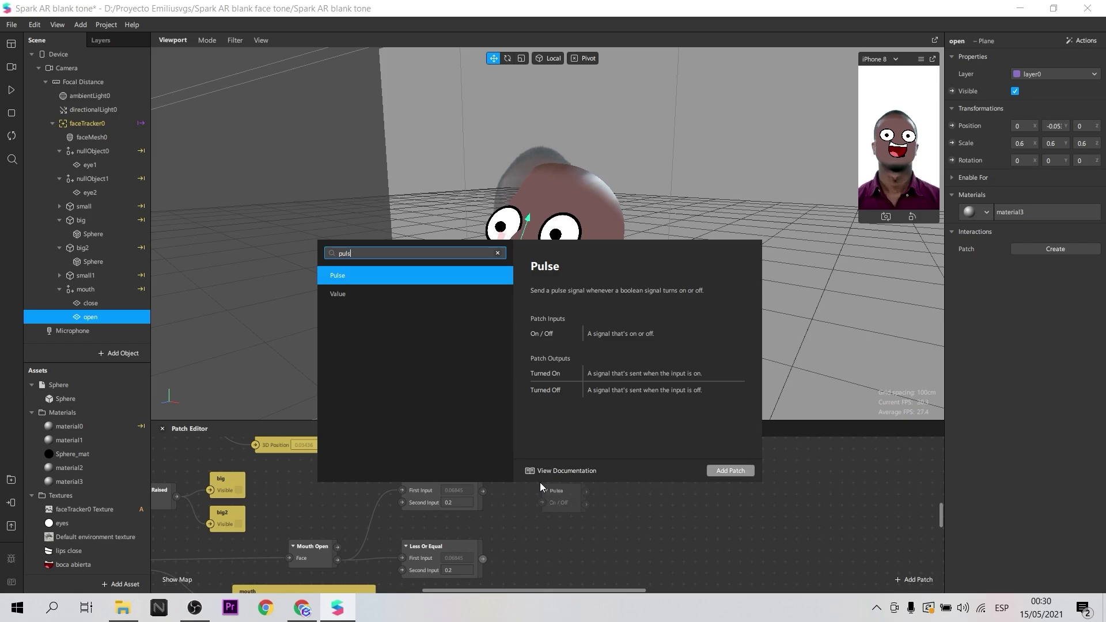
key(Return)
right_click(563, 543)
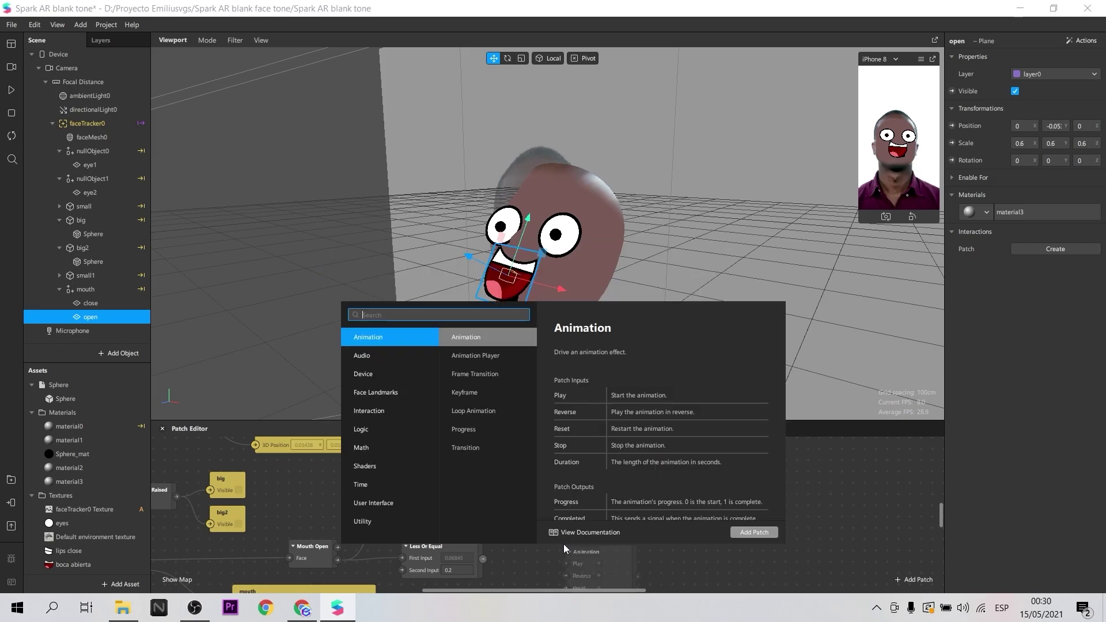
text(pulse)
key(Return)
drag(483, 490, 537, 490)
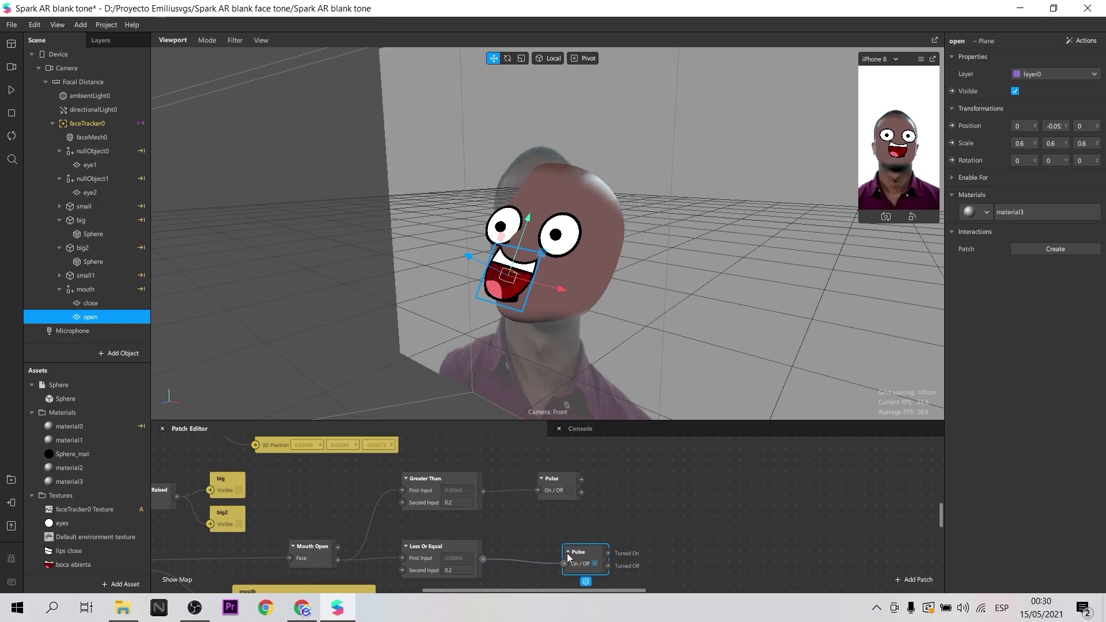
drag(567, 554, 548, 548)
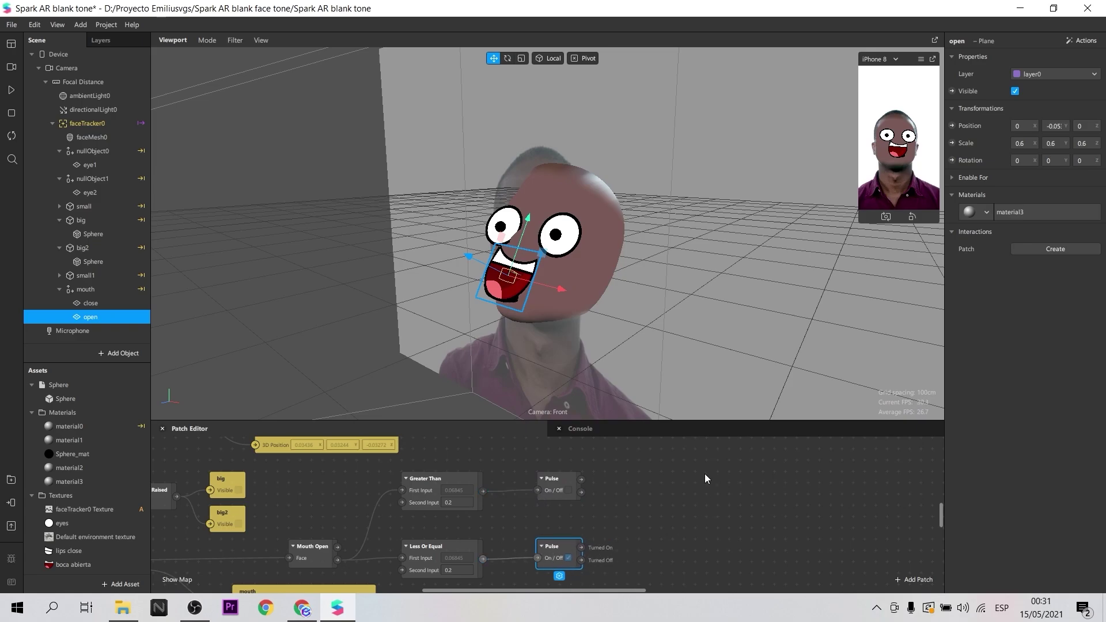
- Add a Switch patch and wire the upper Pulse's Turned On output to Turn On and the lower Pulse's Turned On output to Turn Off
click(706, 494)
right_click(683, 499)
text(switch)
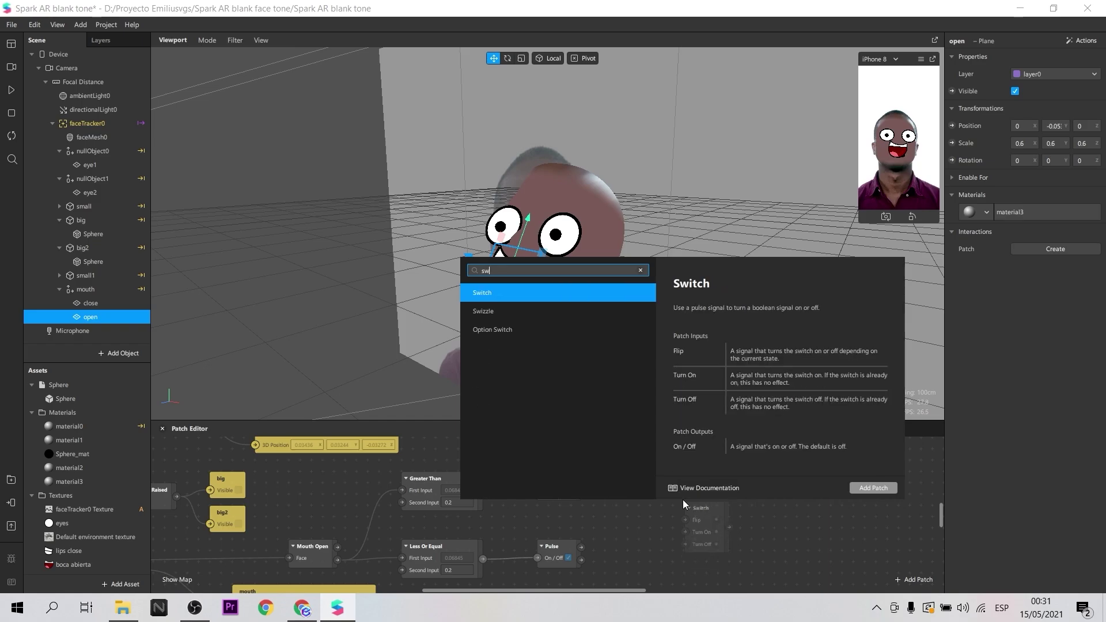
key(Return)
drag(700, 531, 664, 524)
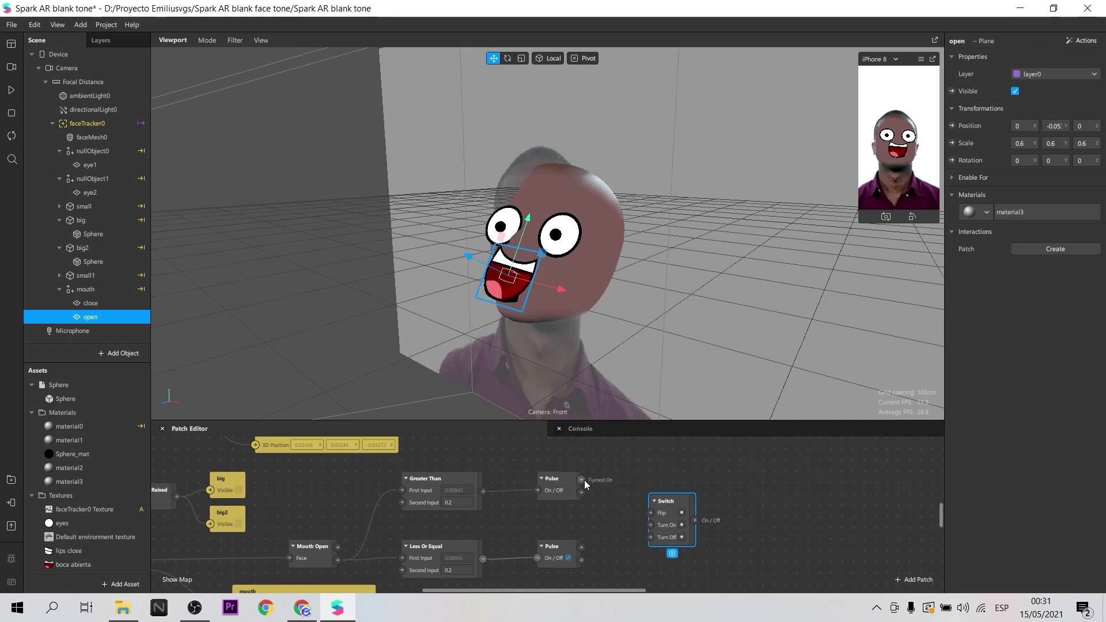
drag(584, 479, 650, 525)
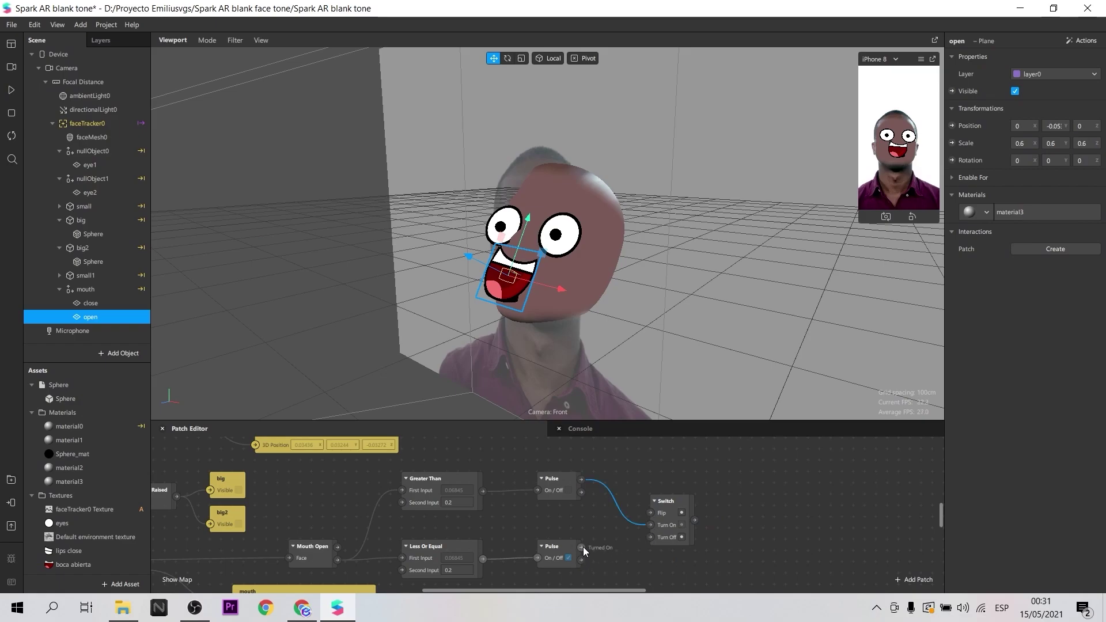
drag(583, 548, 653, 537)
- Create Visible patches for the close and open planes, arrange them beyond the Switch, and connect the Switch output to the open plane
click(90, 302)
shift+click(91, 316)
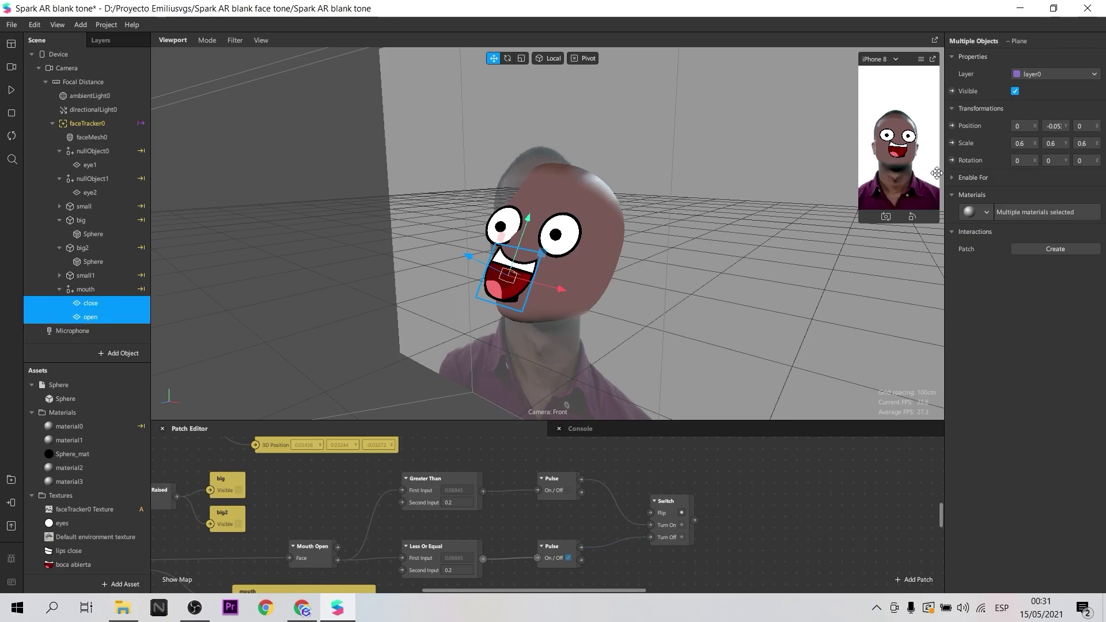
click(951, 92)
drag(584, 527, 773, 492)
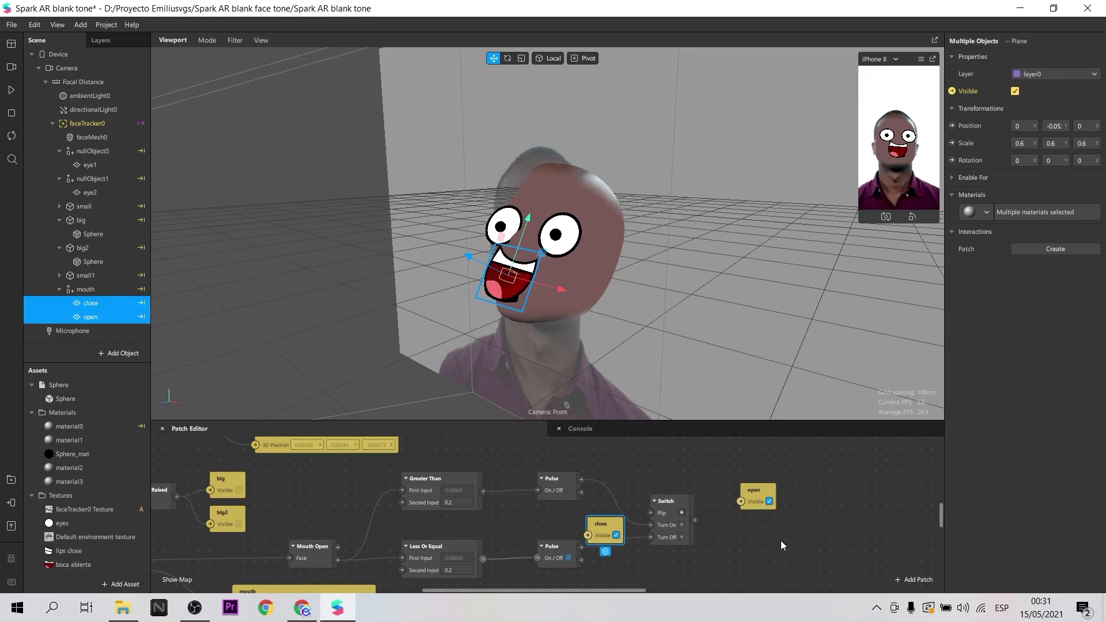
drag(608, 529, 780, 551)
drag(769, 503, 779, 491)
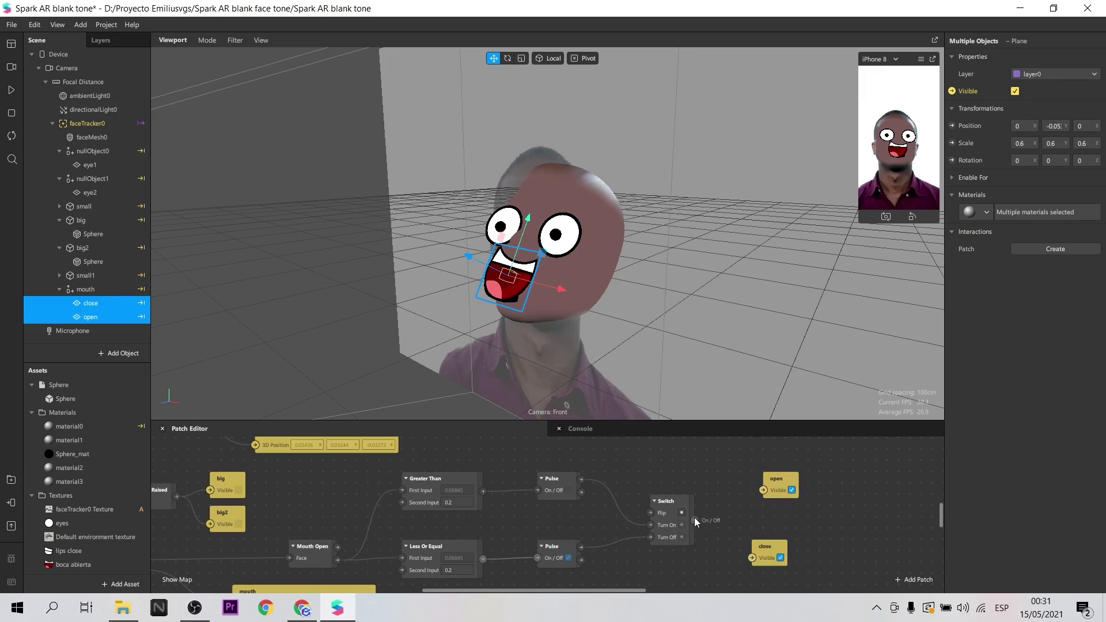
drag(763, 545, 797, 547)
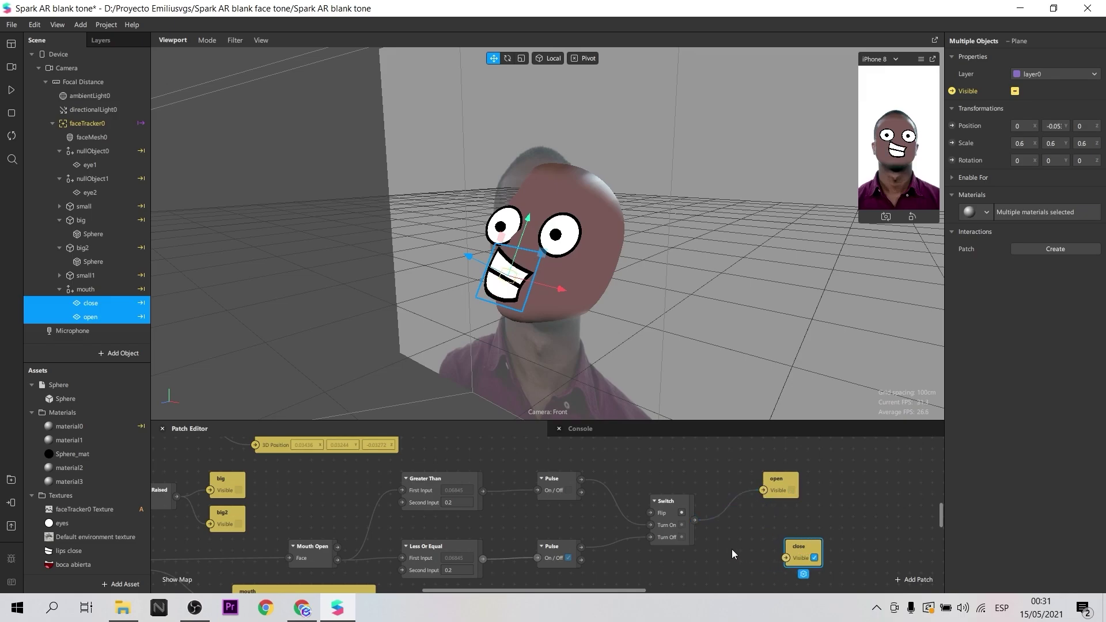
- Route the Switch output through a new Not patch to the close plane's visibility and resume the preview video
double_click(713, 545)
text(not)
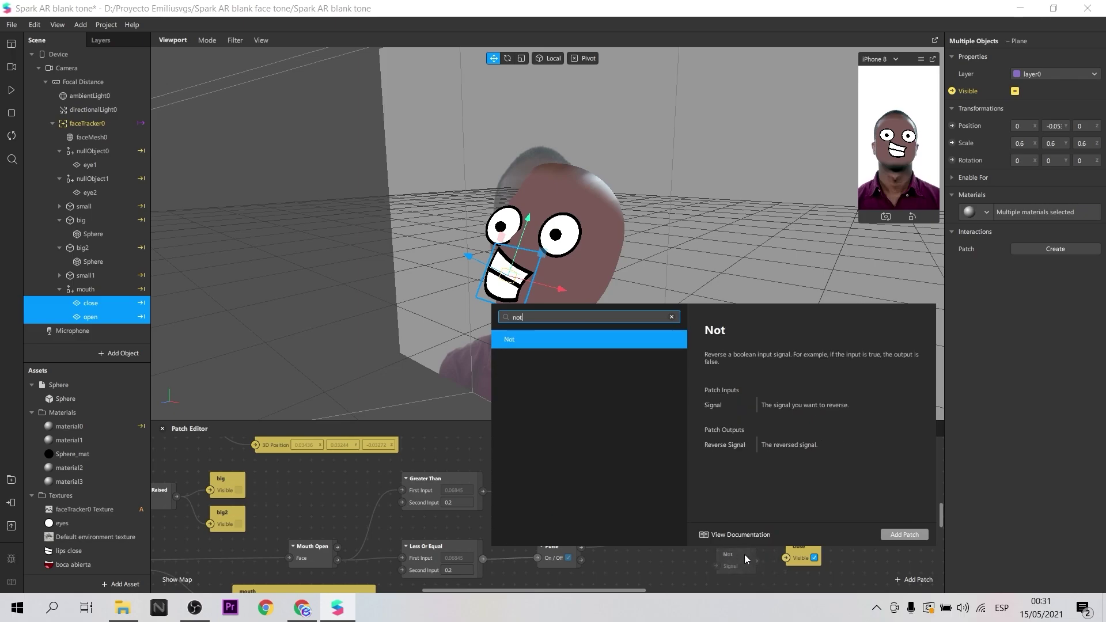
key(Return)
drag(740, 552, 786, 558)
click(11, 90)
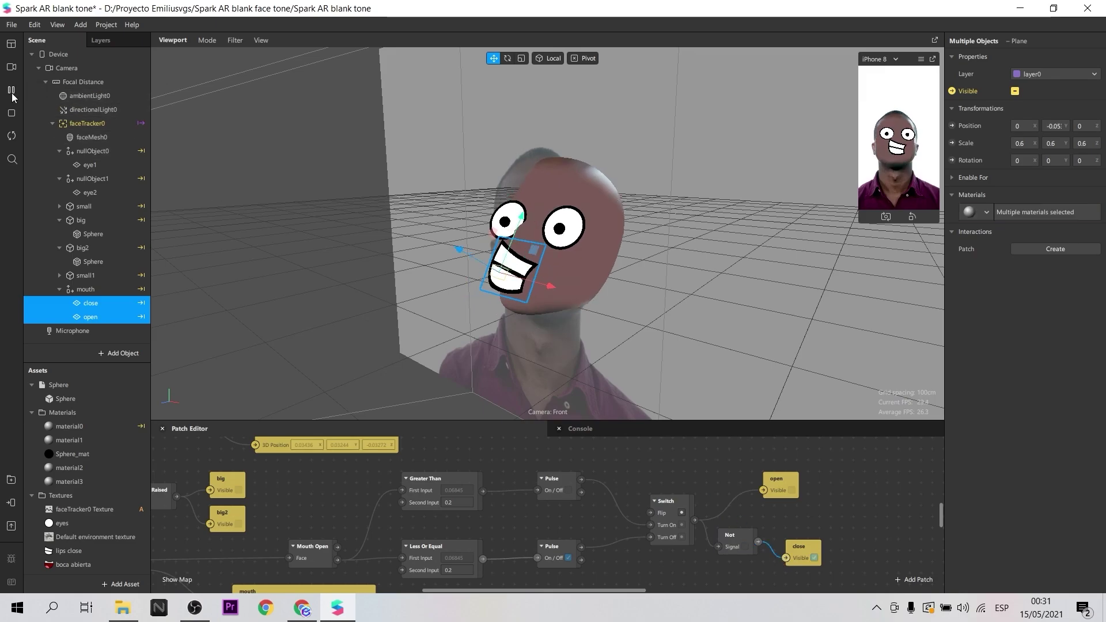